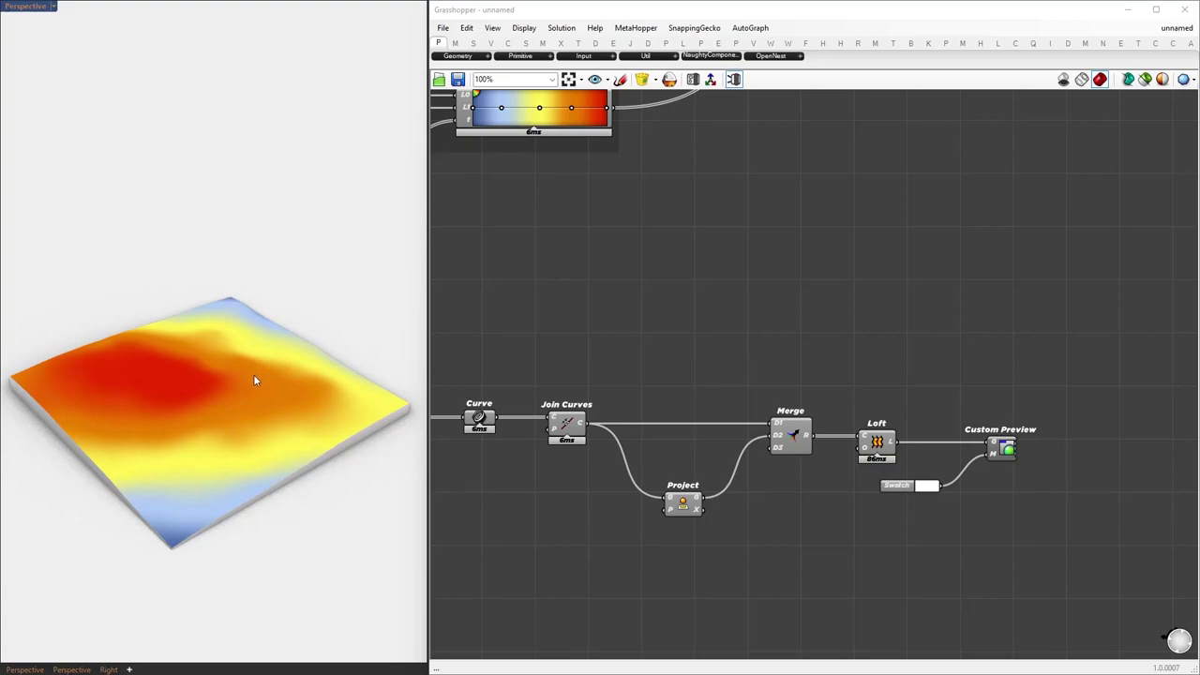
scroll(253, 374, down, 4)
right_drag(114, 432, 212, 504)
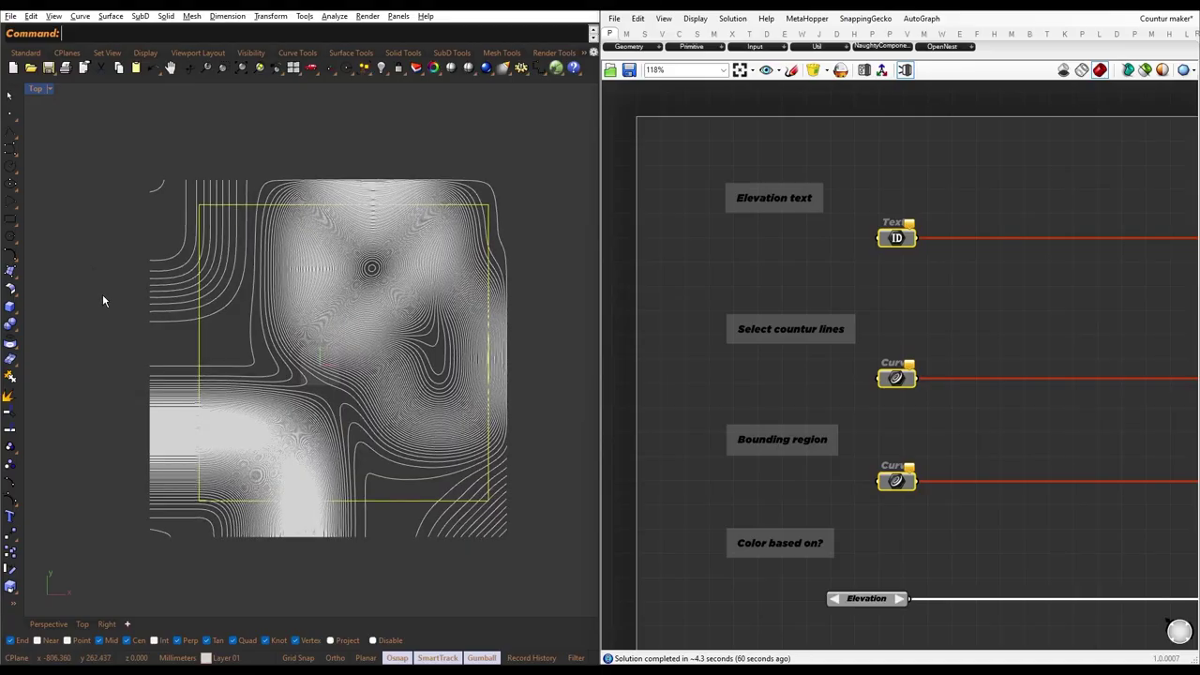
drag(78, 148, 548, 587)
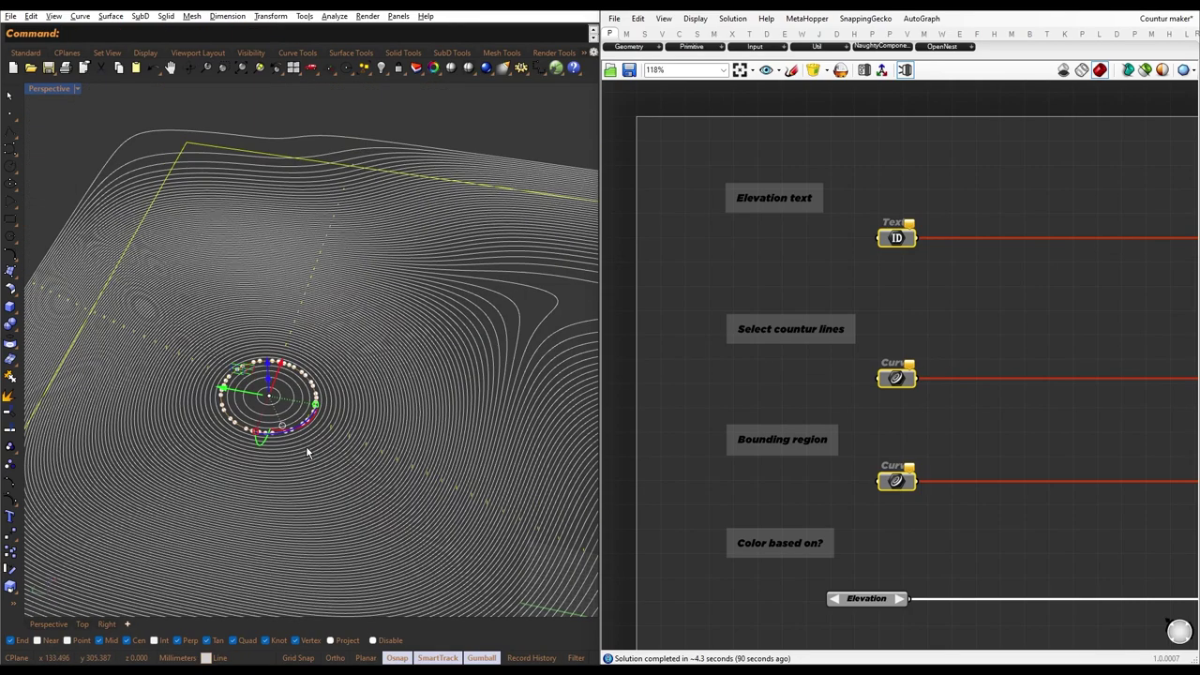
Try to raise the inner contour rings around the peak individually, moving one by 210 and the neighbouring rings freehand.
right_drag(306, 450, 279, 398)
text(210)
key(Return)
click(279, 397)
drag(261, 334, 306, 148)
click(300, 388)
click(305, 389)
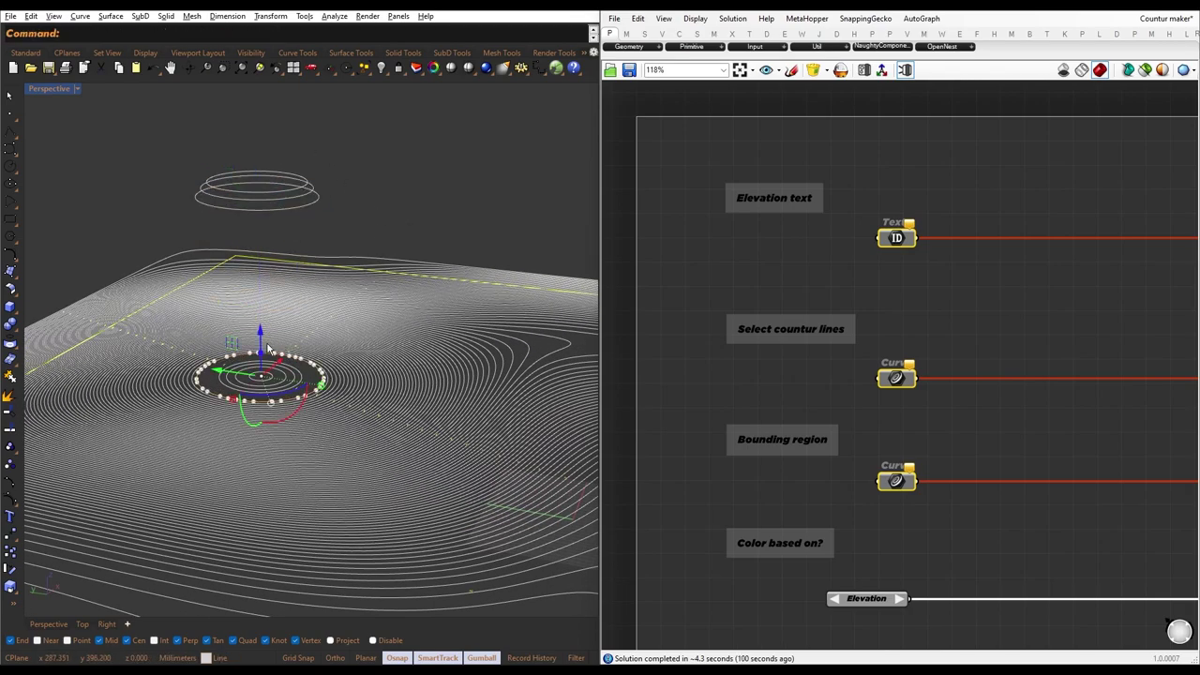
drag(261, 332, 363, 170)
click(308, 391)
drag(261, 331, 347, 169)
click(389, 234)
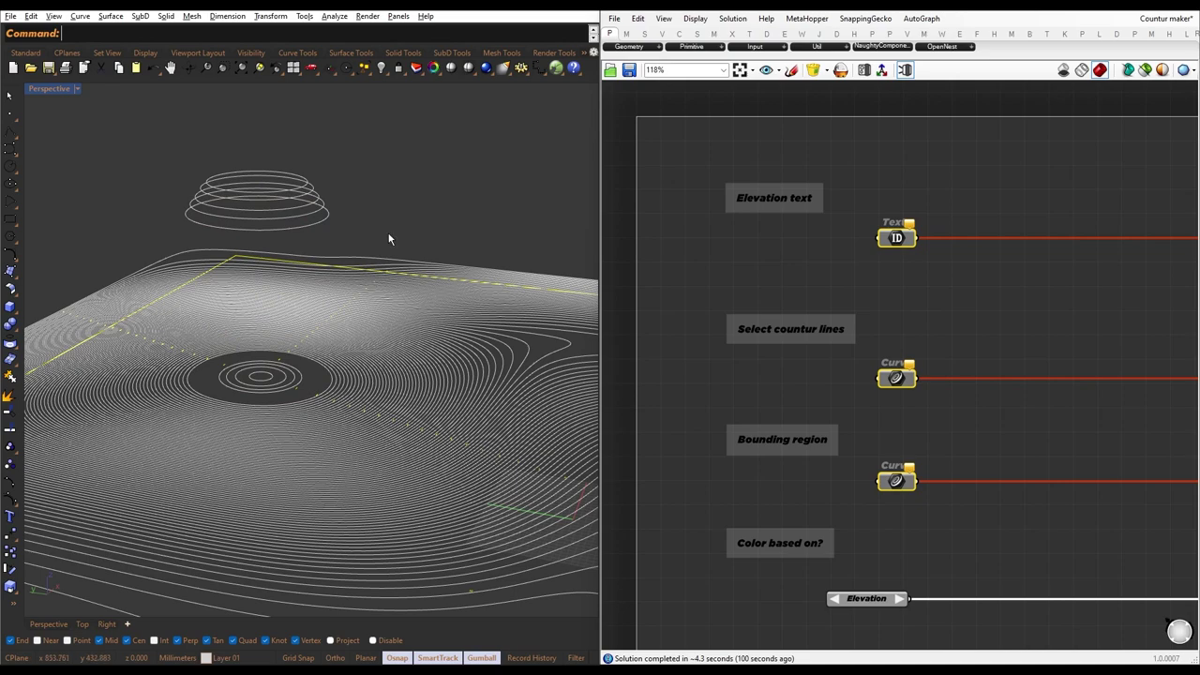
Undo the manual moves of the contour rings around the peak.
key(ctrl+z)
key(ctrl+z)
key(ctrl+z)
key(ctrl+z)
key(ctrl+z)
right_drag(369, 260, 267, 366)
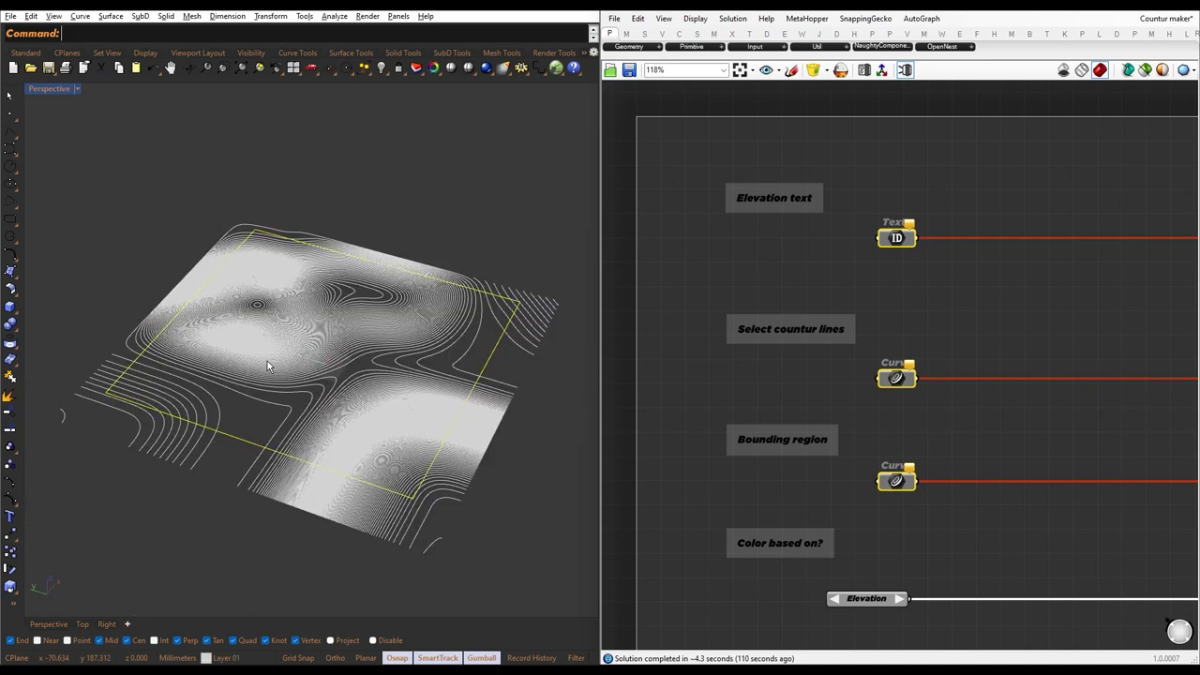
Select all text objects with SelText and assign them to the Texts parameter as multiple Guids.
text(SelText)
key(Return)
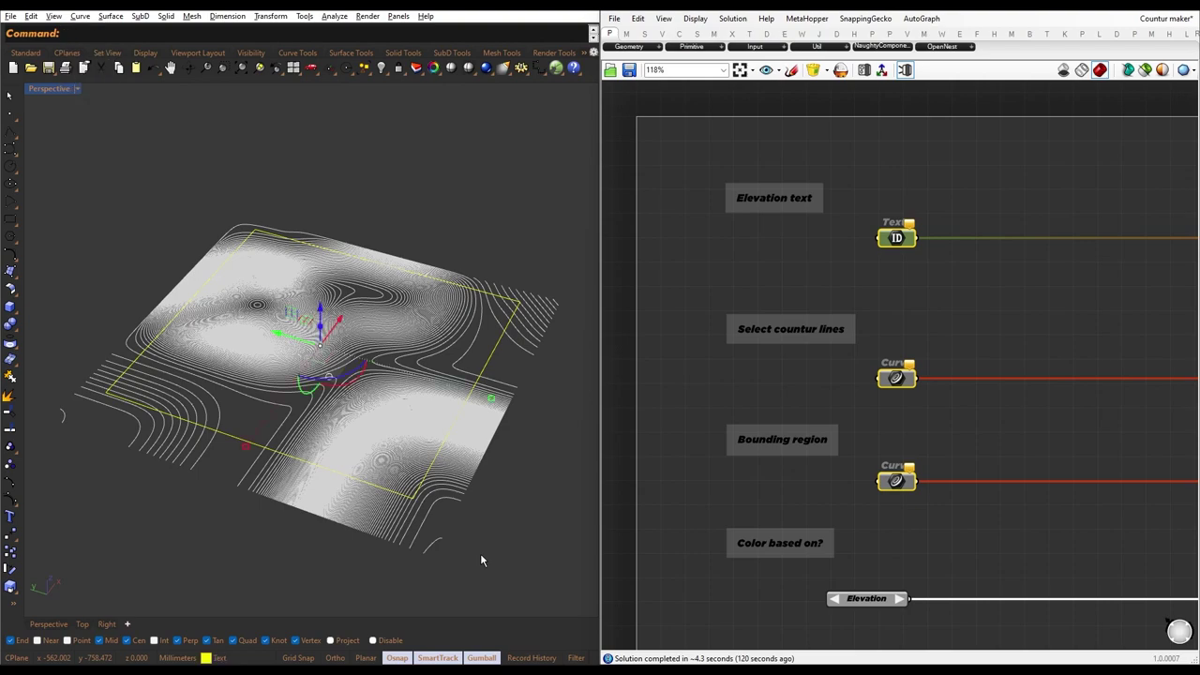
right_click(904, 242)
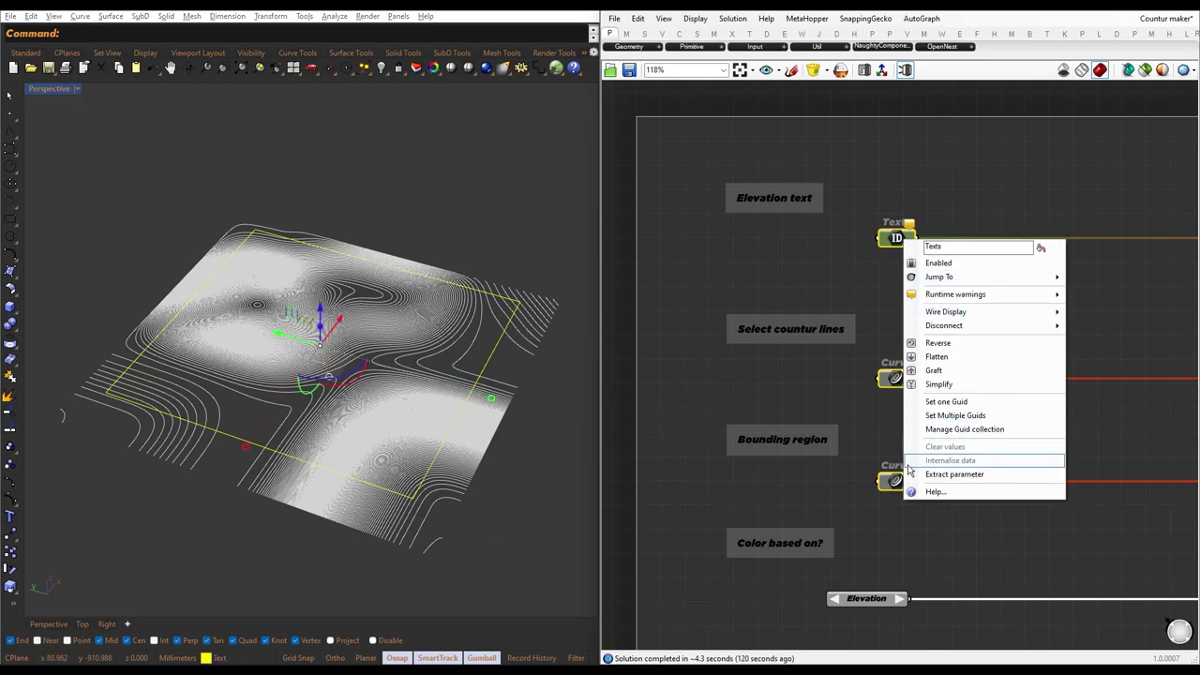
click(963, 420)
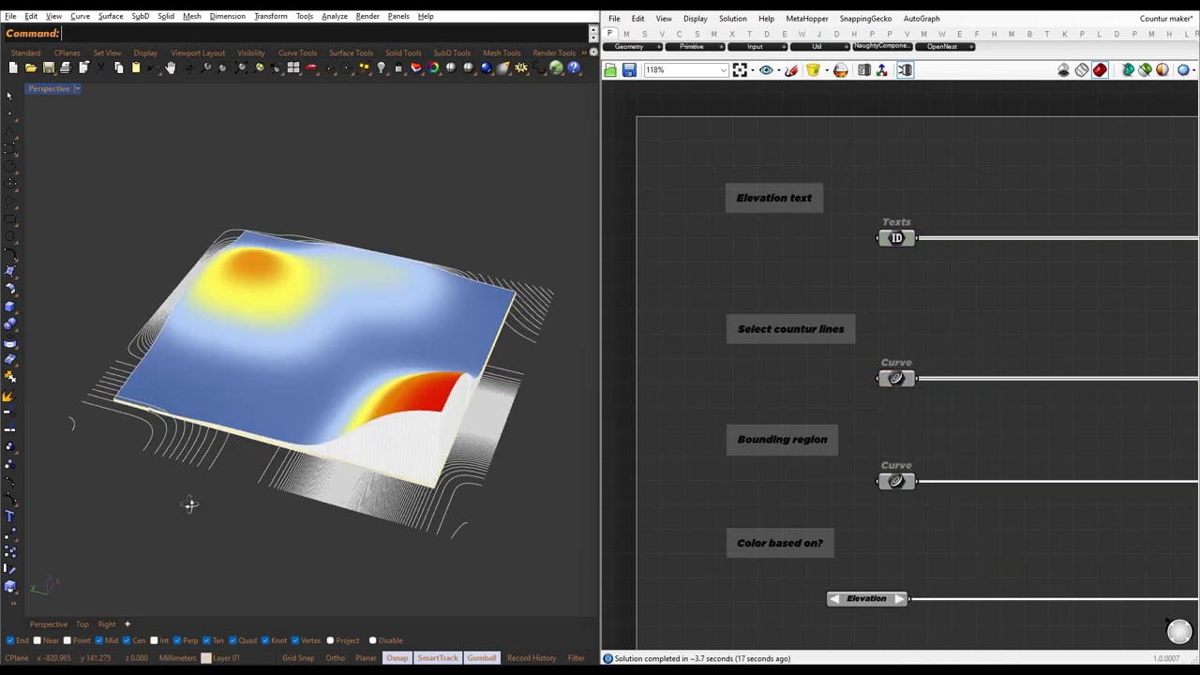
Switch the terrain colouring basis to Slope and inspect the steep areas from several sides.
right_drag(187, 501, 447, 531)
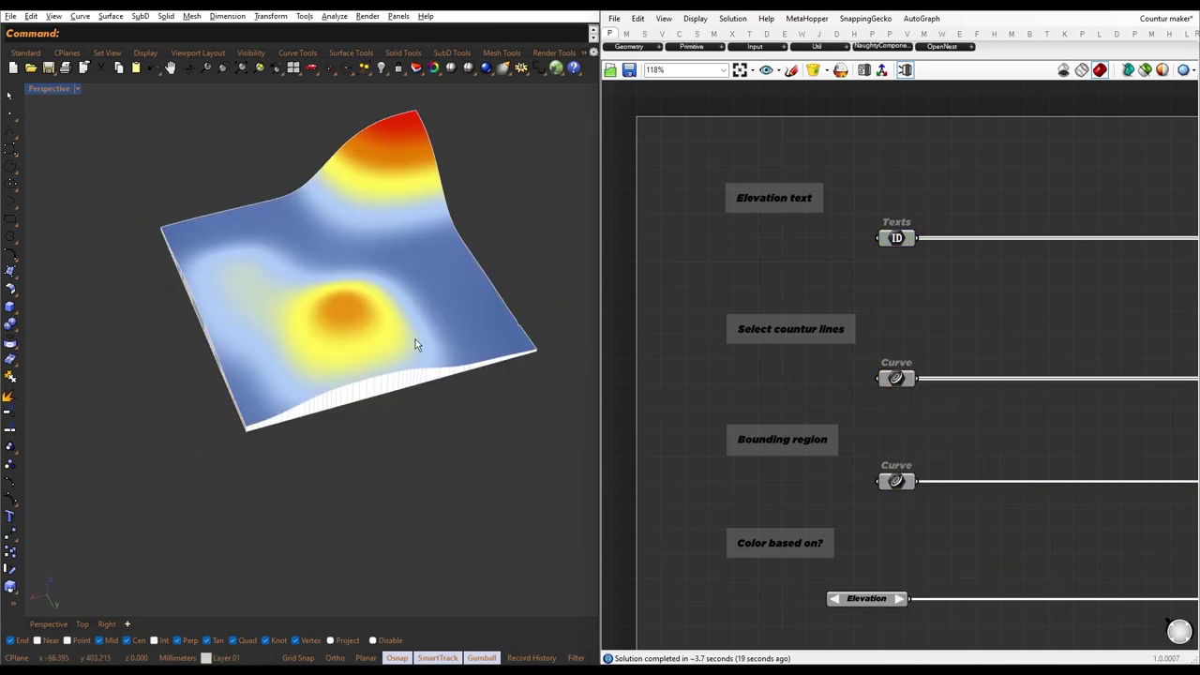
mouse_move(416, 341)
right_down()
mouse_move(295, 362)
mouse_move(254, 328)
mouse_move(278, 312)
mouse_move(523, 287)
mouse_move(531, 343)
mouse_move(269, 355)
mouse_move(182, 338)
right_up()
shift+drag(577, 272, 582, 235)
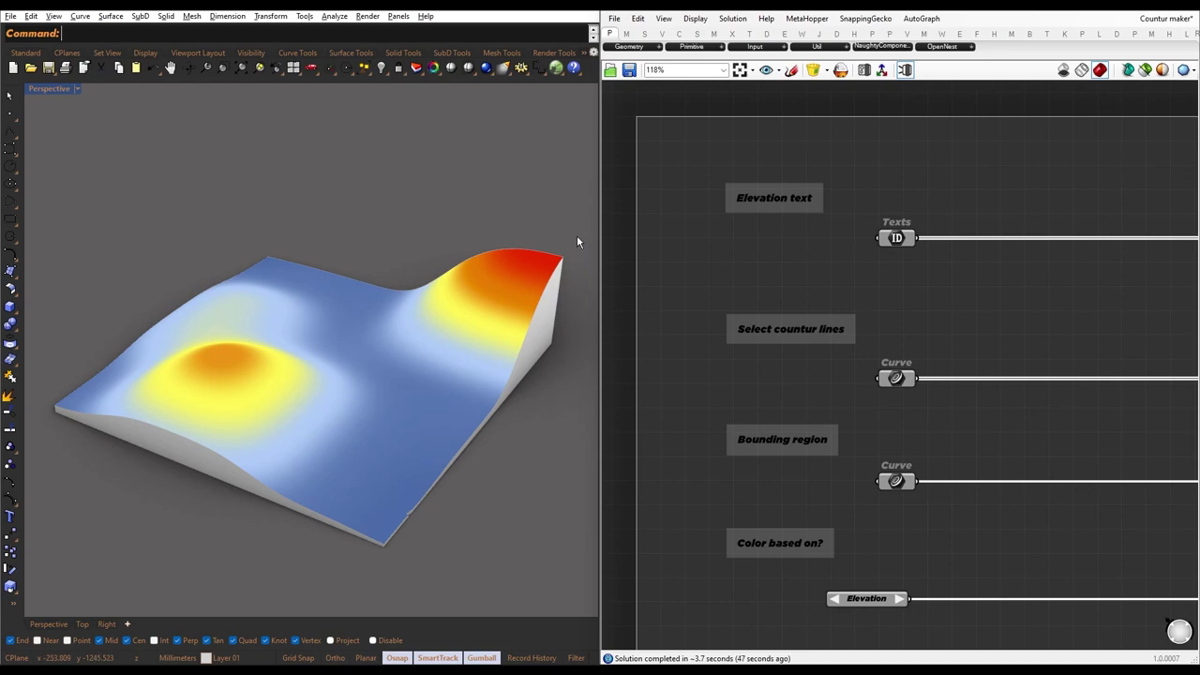
click(900, 599)
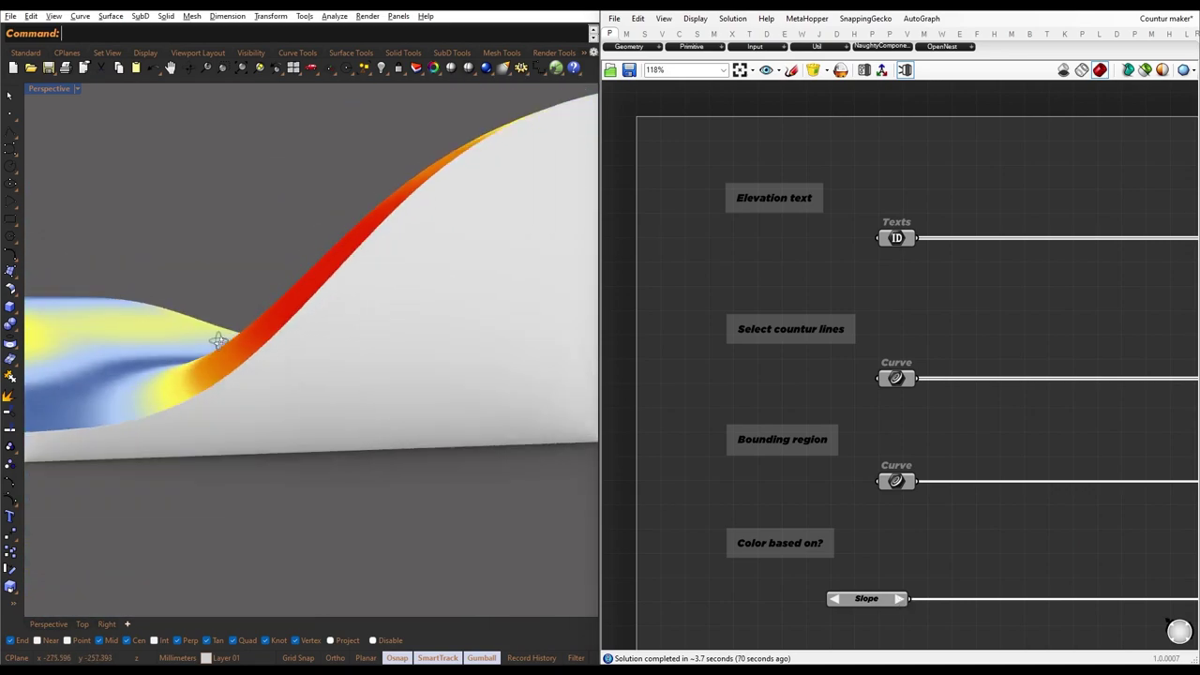
drag(268, 474, 515, 472)
mouse_move(327, 413)
mouse_down()
mouse_move(340, 468)
mouse_move(366, 432)
mouse_up()
drag(399, 375, 445, 407)
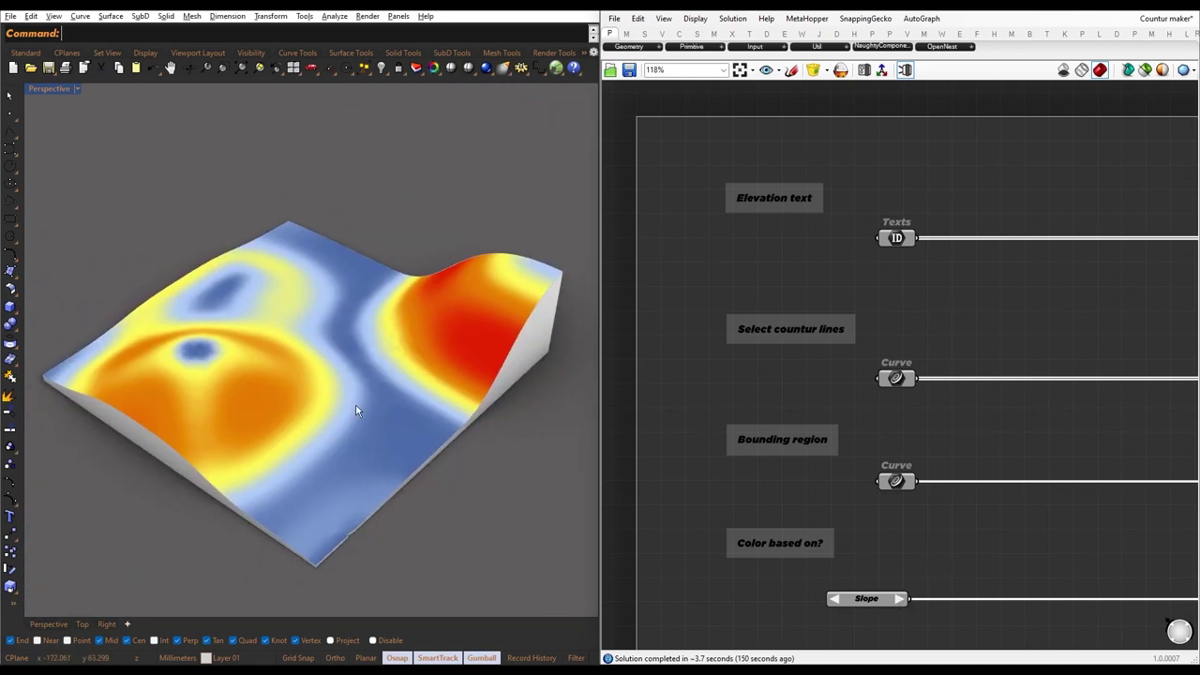
right_drag(192, 405, 572, 380)
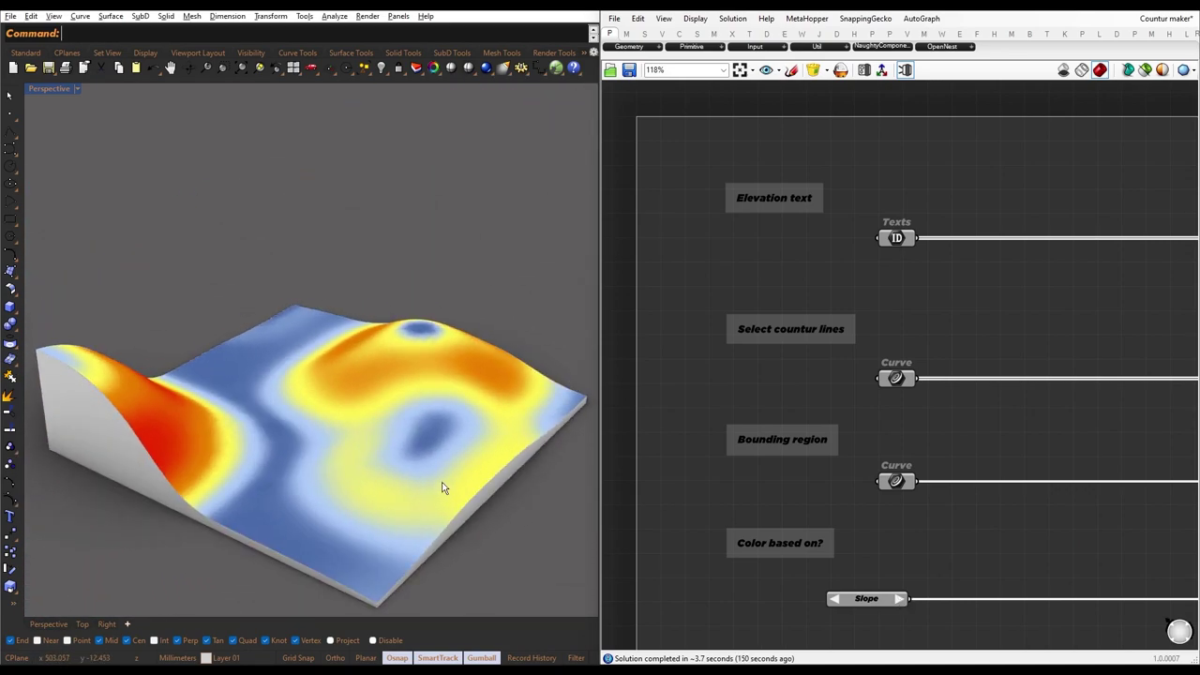
right_drag(445, 484, 451, 440)
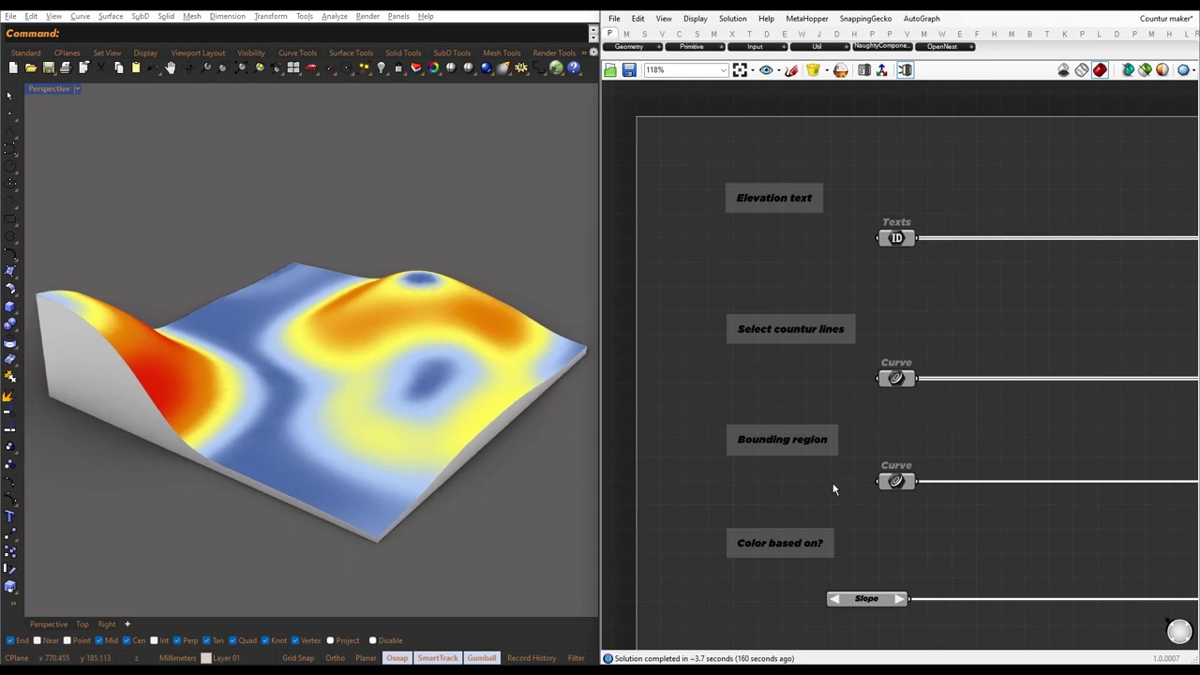
Examine the slope range in the panel connected to the Bounds component beneath the Gradient.
scroll(834, 489, down, 10)
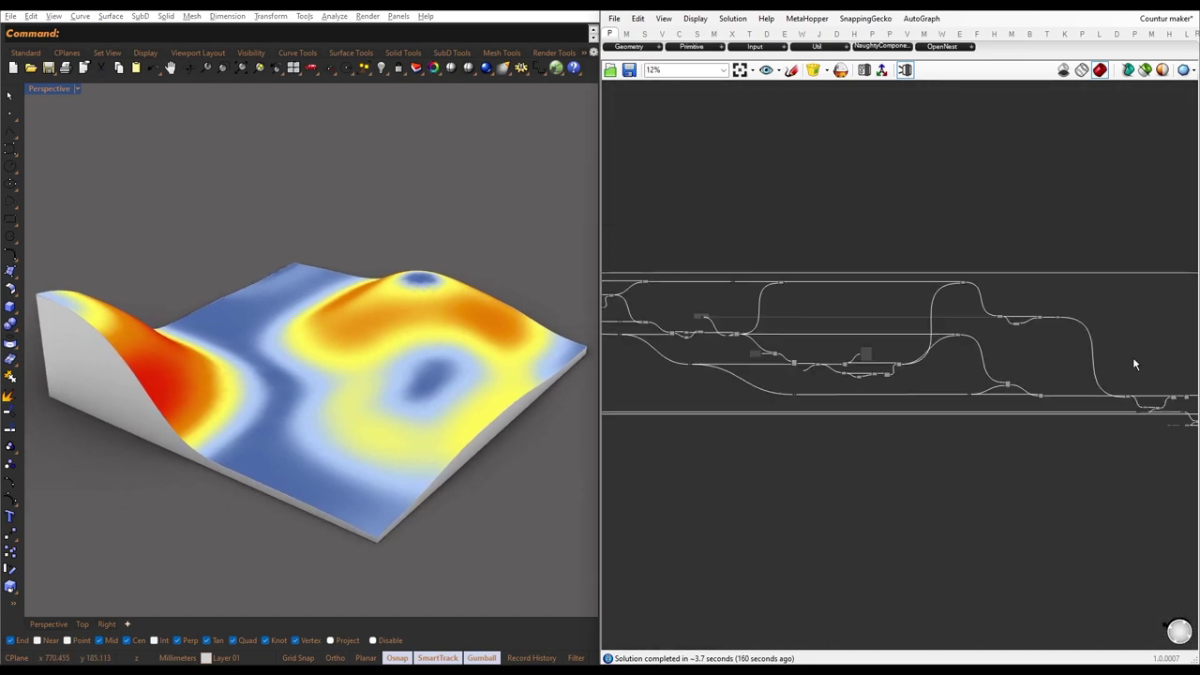
scroll(1135, 364, up, 10)
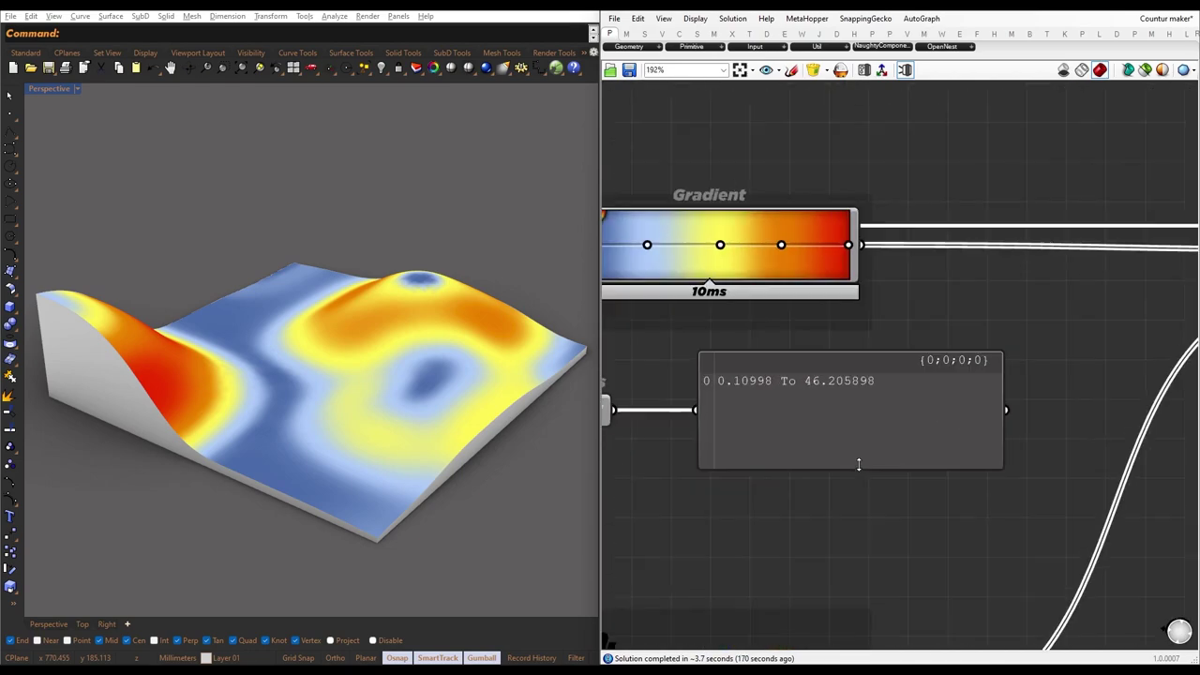
right_drag(822, 487, 903, 472)
ctrl+drag(751, 316, 1113, 575)
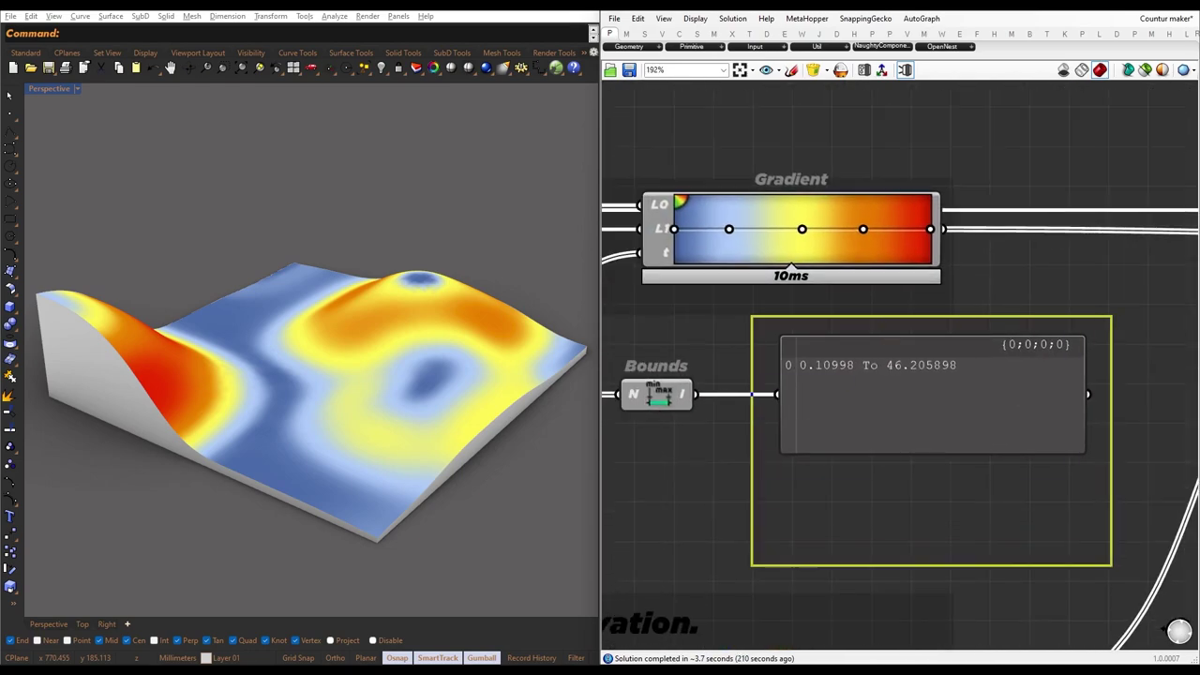
key(t)
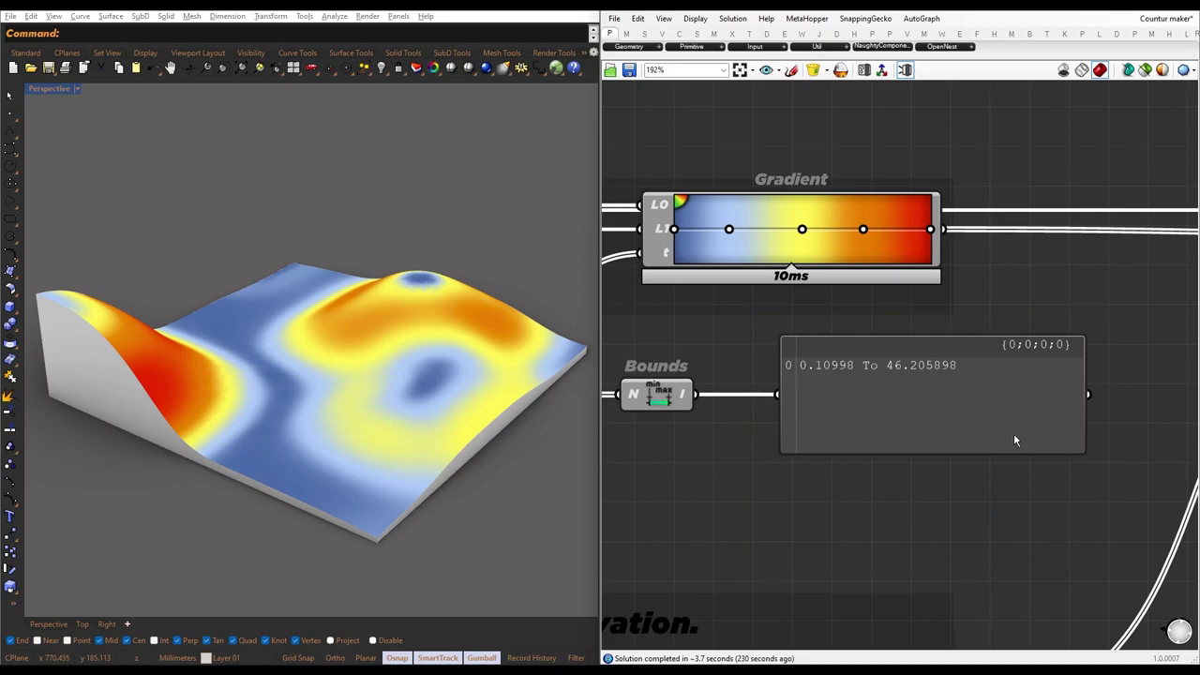
scroll(1018, 433, down, 5)
scroll(1018, 429, up, 3)
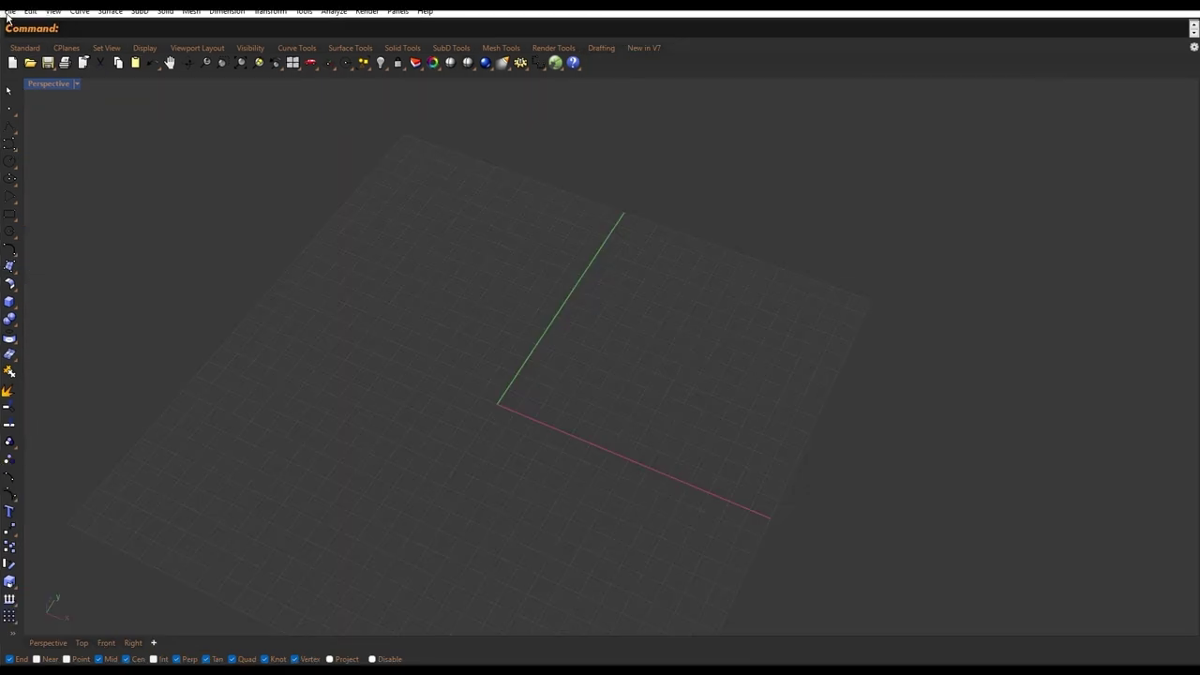
Import the drawing "Coutur cad .dwg" with model and layout units in millimetres.
click(9, 12)
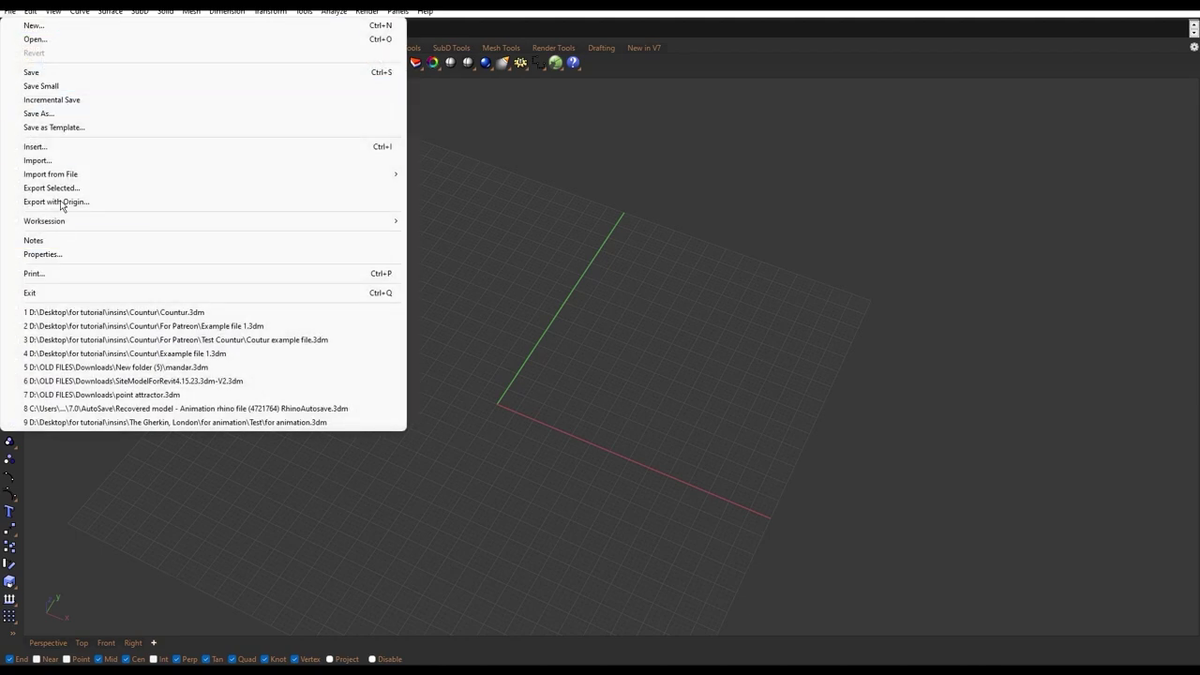
click(45, 161)
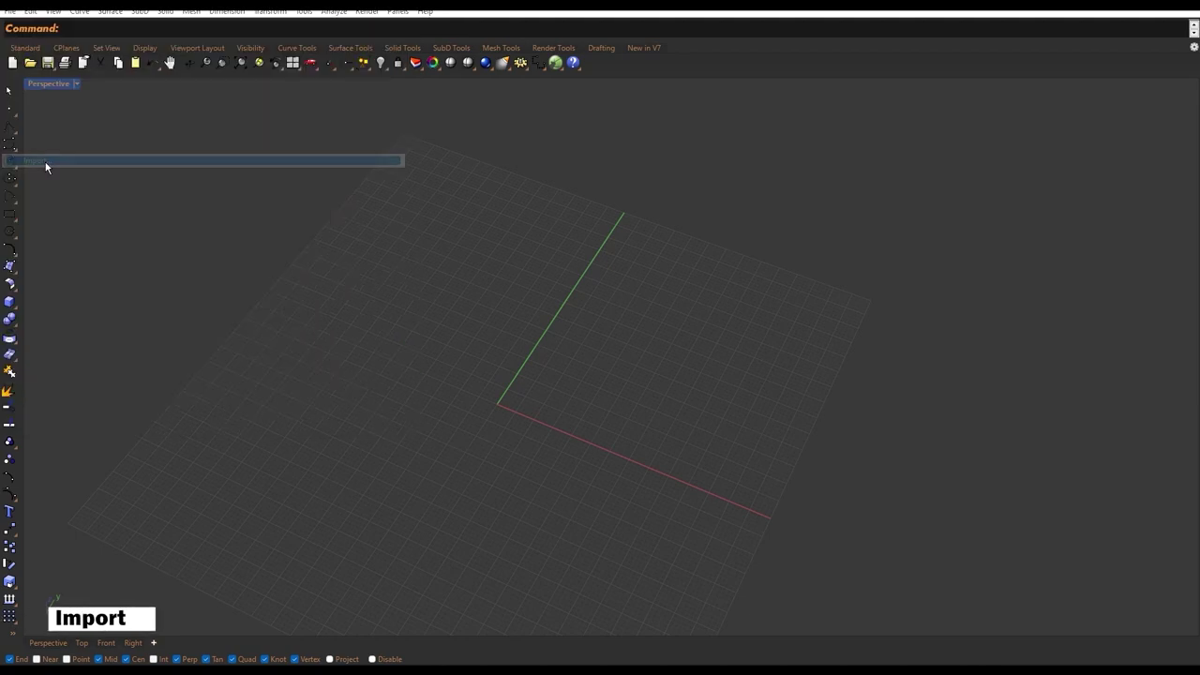
click(324, 208)
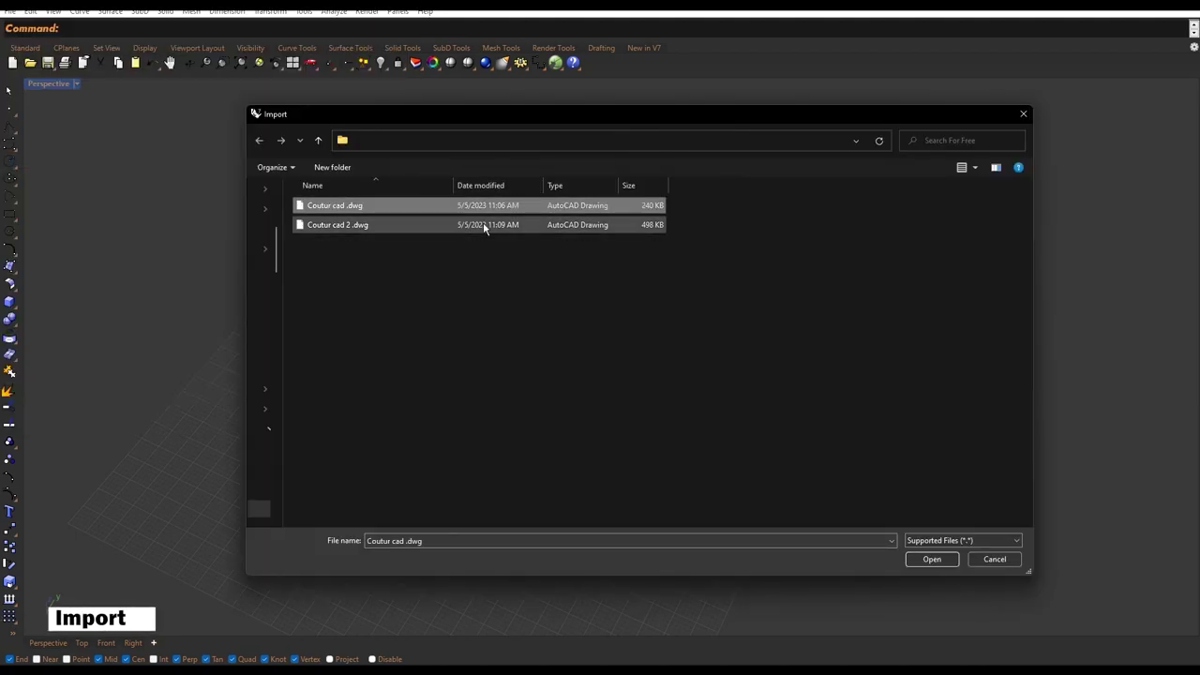
click(930, 560)
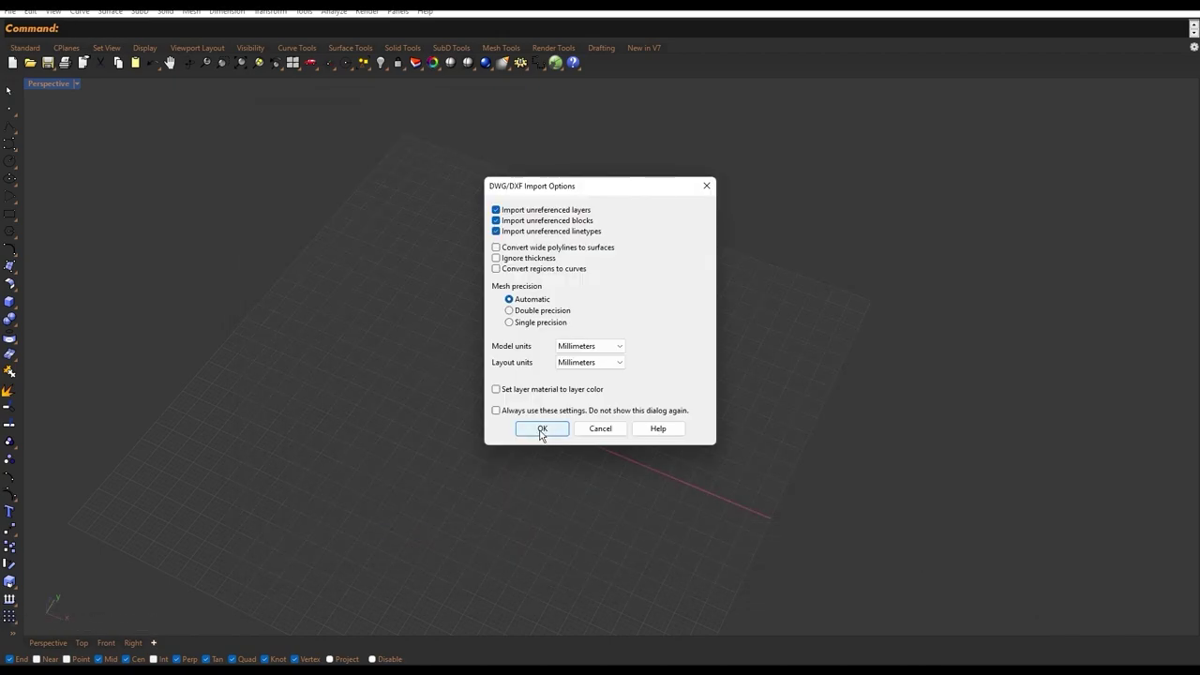
click(541, 428)
scroll(533, 395, down, 10)
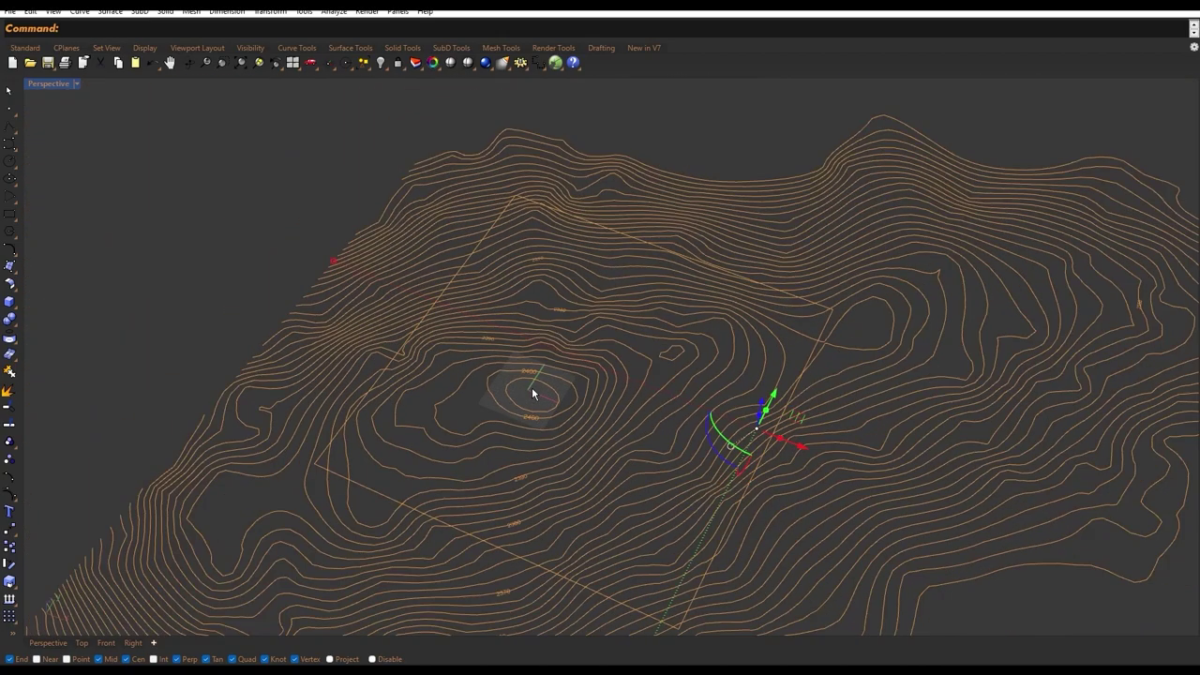
right_drag(482, 411, 844, 432)
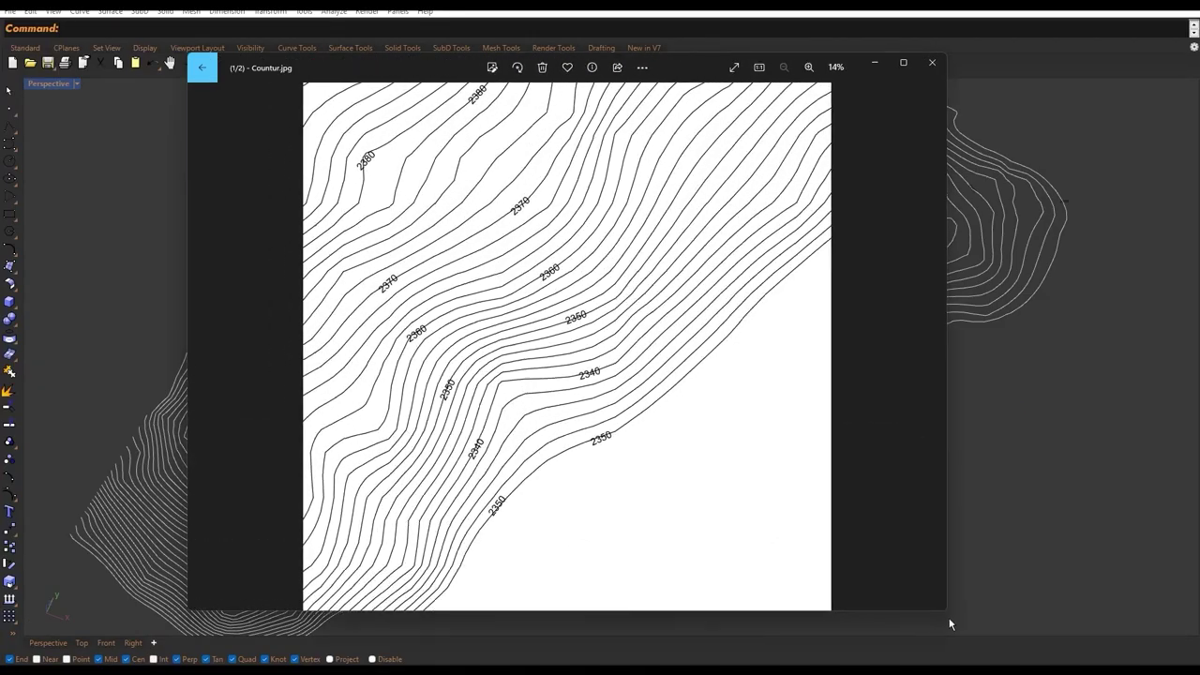
Reposition and enlarge the window showing the Countur.jpg image.
drag(950, 624, 948, 621)
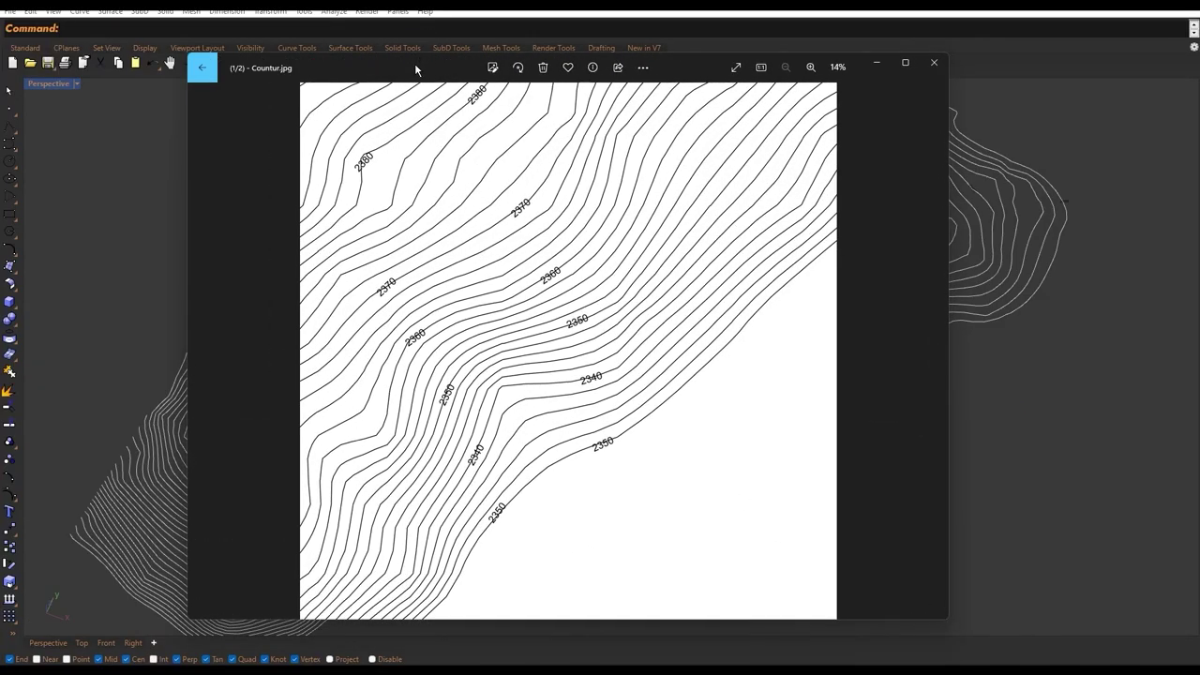
drag(415, 70, 393, 26)
drag(929, 581, 971, 624)
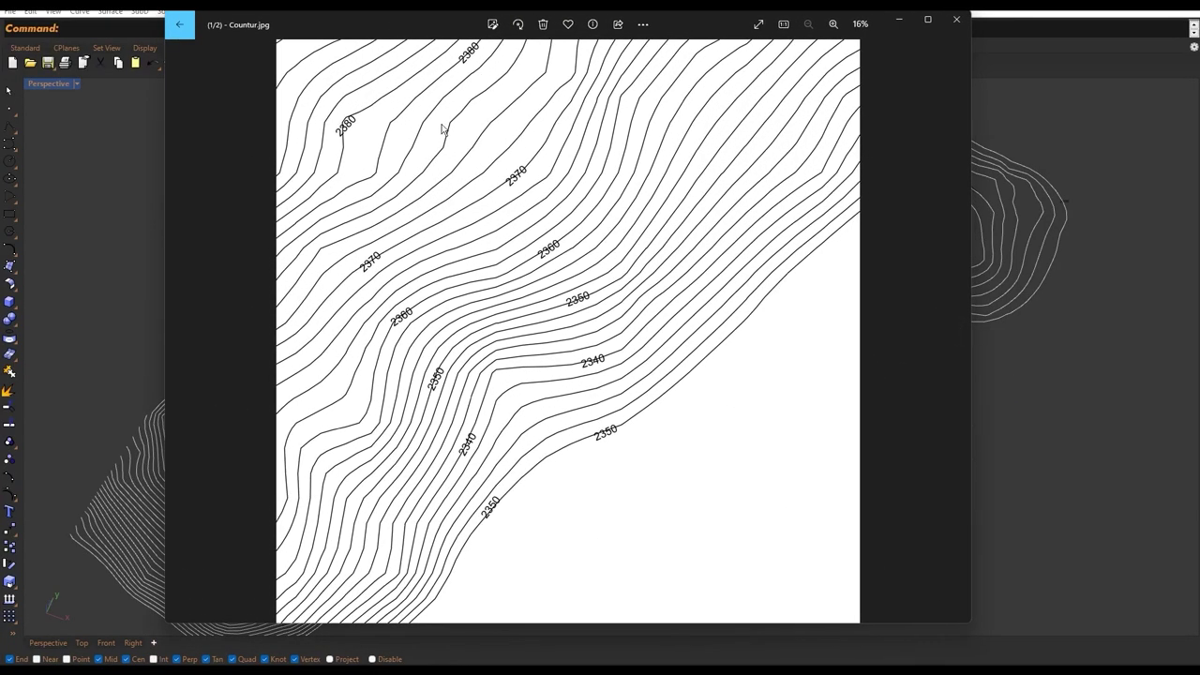
drag(431, 19, 433, 21)
Examine the 2350 and 2340 elevation labels in Countur.jpg and count the contour lines between them.
scroll(615, 398, up, 4)
drag(585, 466, 642, 469)
drag(612, 315, 610, 314)
drag(590, 170, 587, 171)
drag(550, 498, 557, 508)
drag(548, 464, 563, 466)
drag(541, 431, 542, 441)
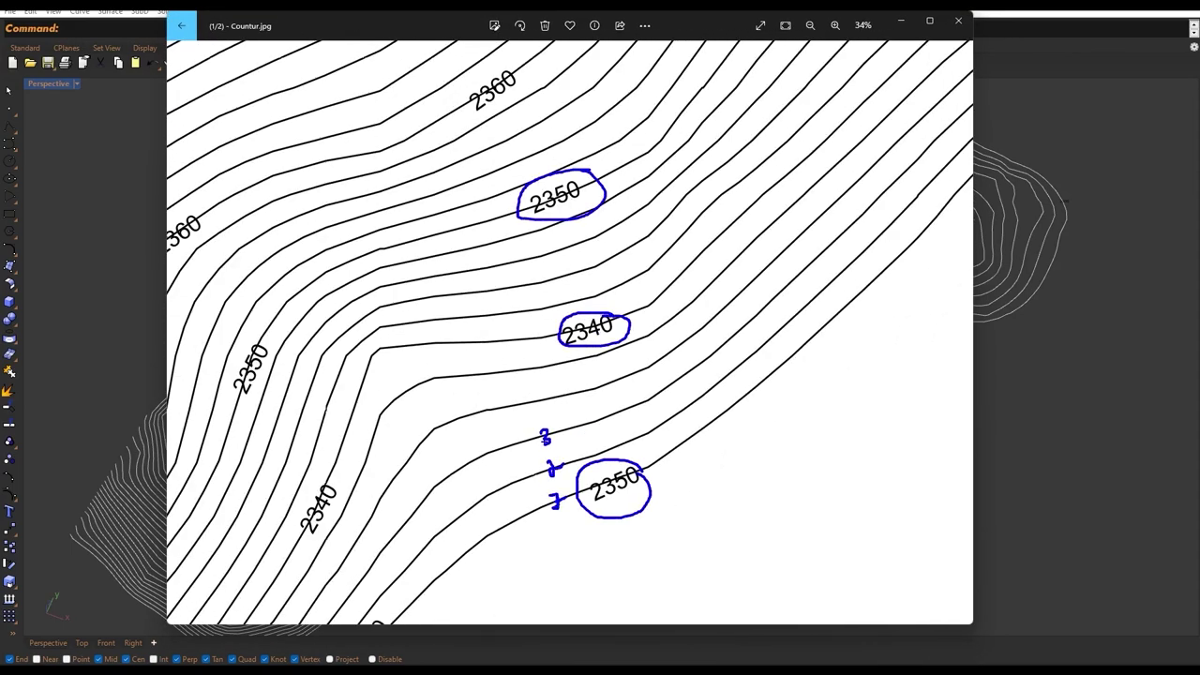
drag(539, 396, 543, 413)
drag(539, 364, 538, 384)
drag(536, 330, 530, 342)
key(e)
mouse_move(628, 475)
shift+mouse_down()
mouse_move(597, 325)
mouse_move(549, 203)
mouse_move(480, 97)
shift+mouse_up()
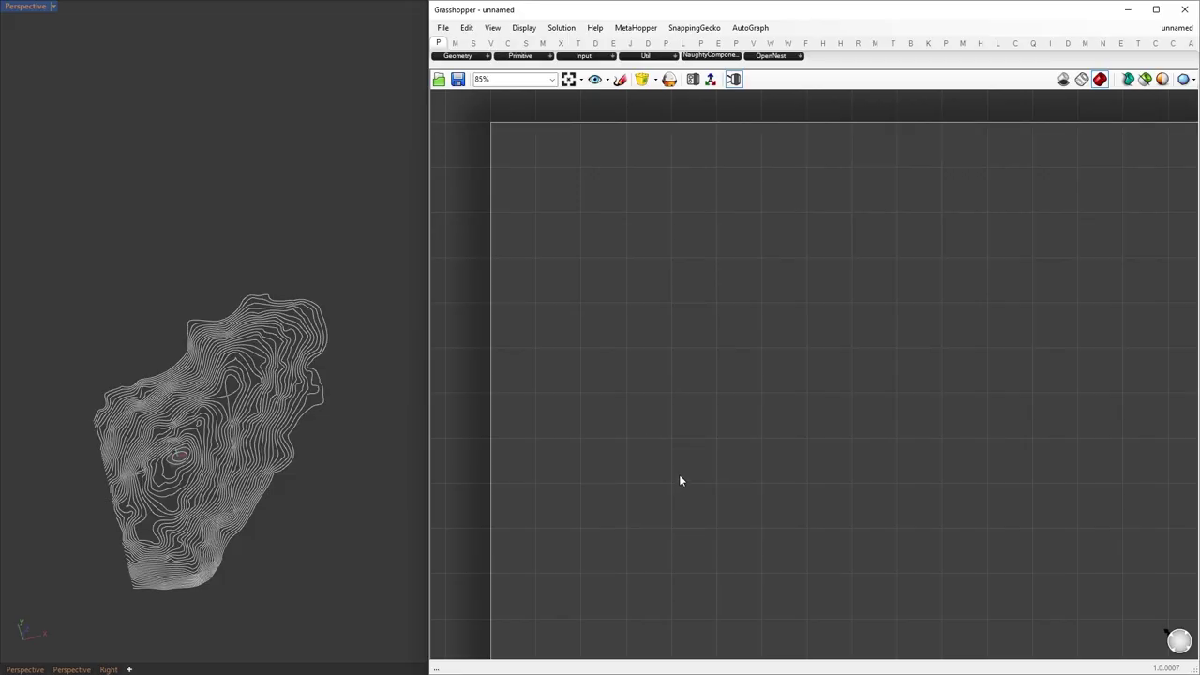
Add a Curve parameter in Grasshopper and assign all the contour curves, selected with SelCrv, to it as multiple curves.
double_click(681, 481)
text(curve)
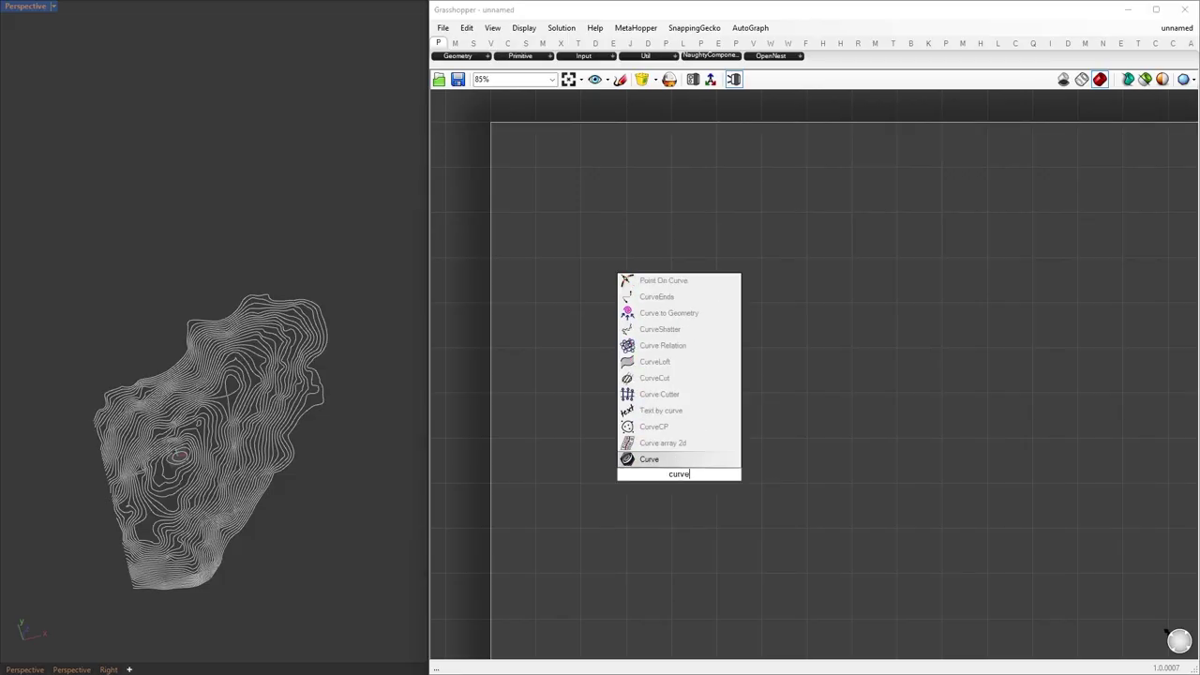
key(Return)
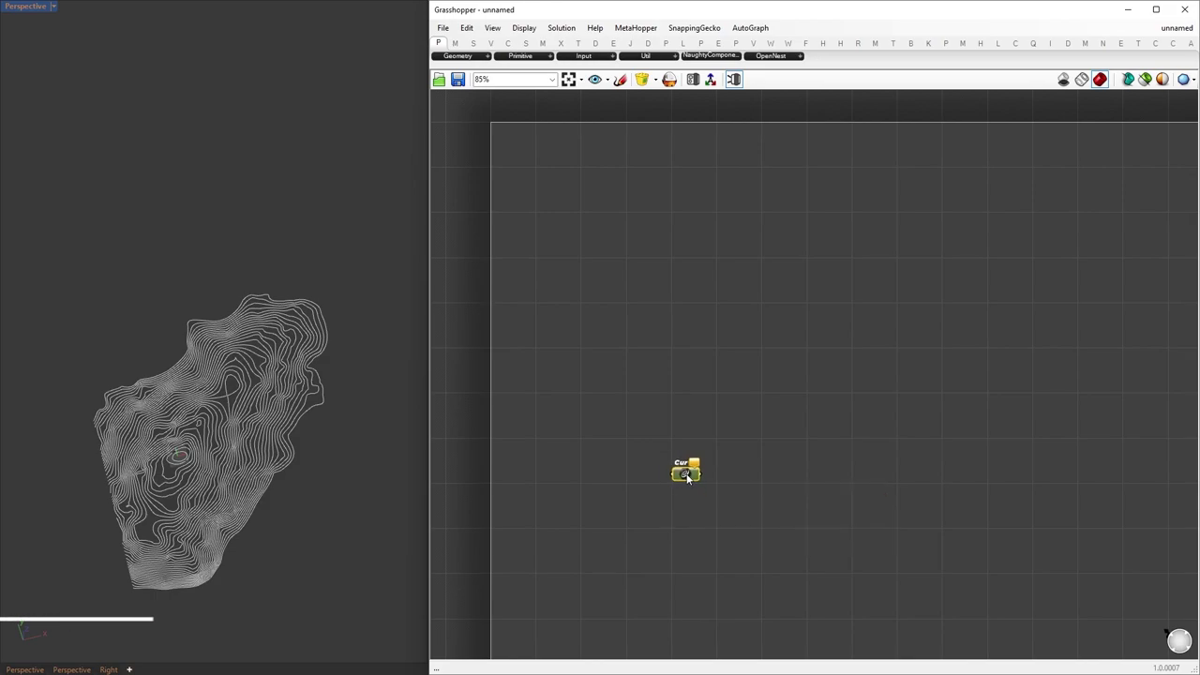
text(Selcrv)
key(Return)
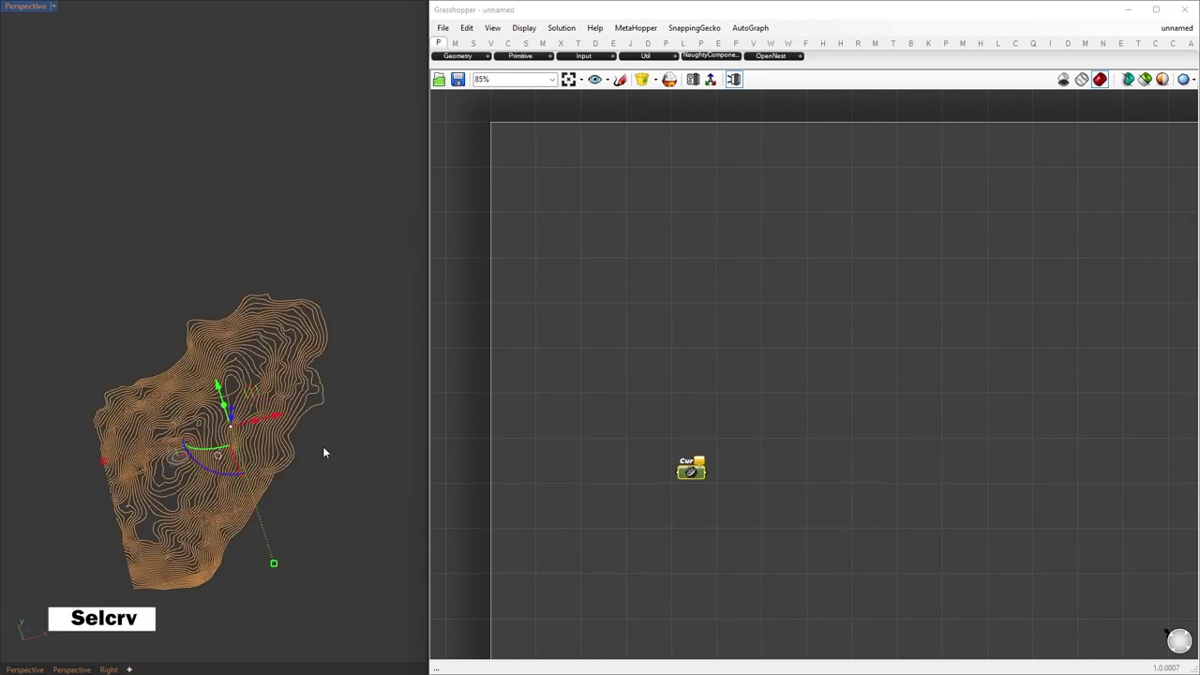
right_click(693, 473)
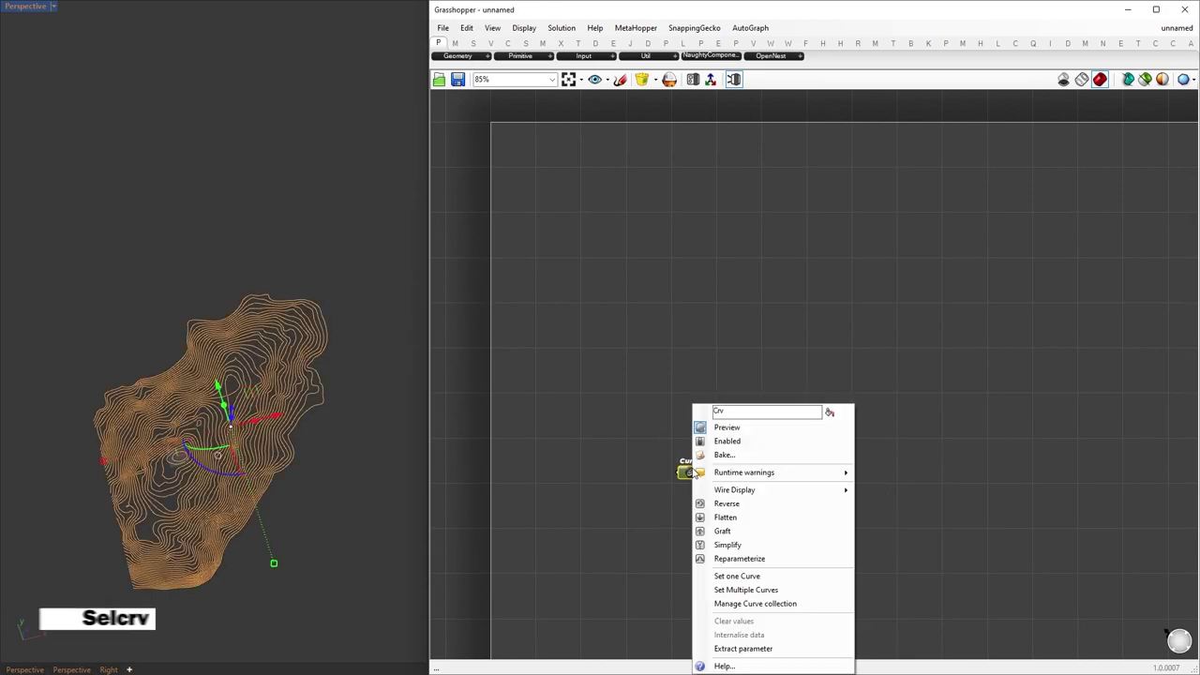
click(728, 589)
key(Escape)
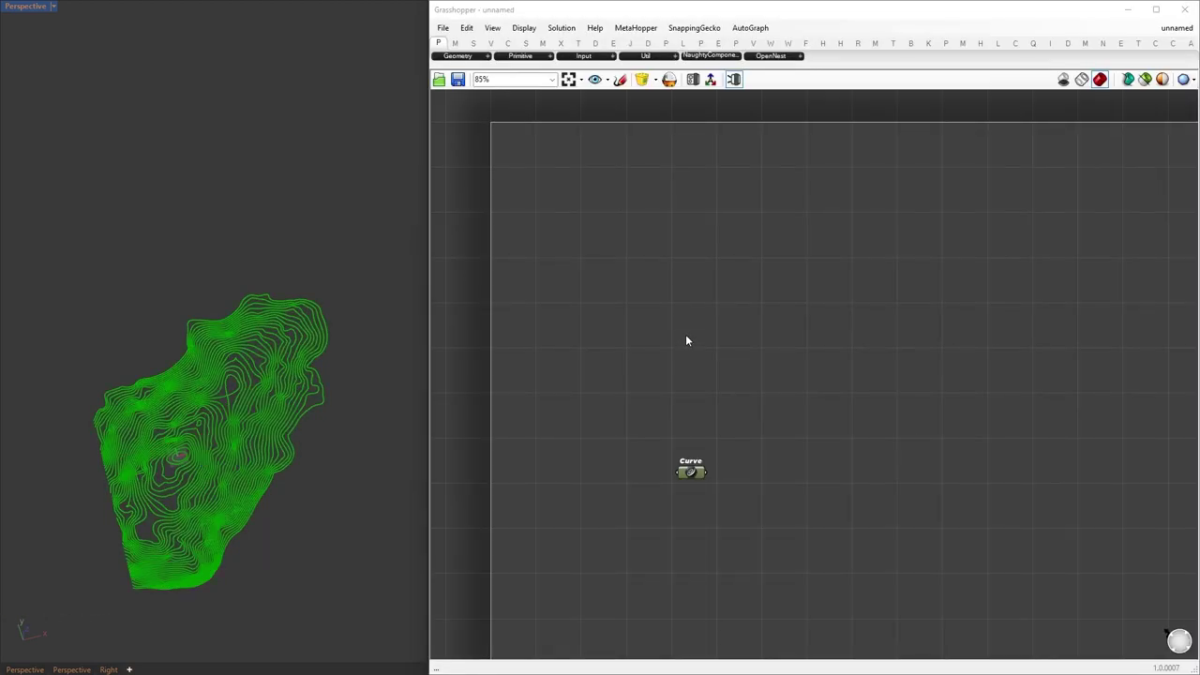
Add a Guid parameter above the Curve parameter on the canvas.
double_click(686, 341)
text(guid)
key(Return)
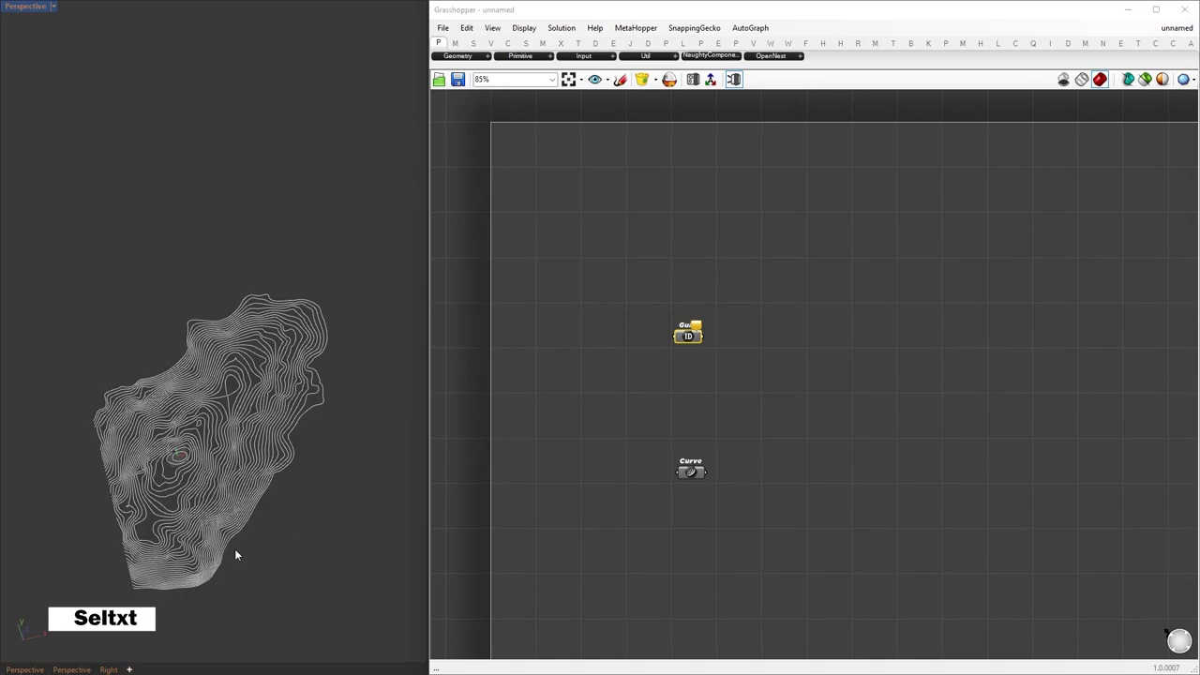
Select all the elevation texts in Rhino with SelText and assign them to the Guid parameter as multiple Guids.
scroll(234, 555, up, 10)
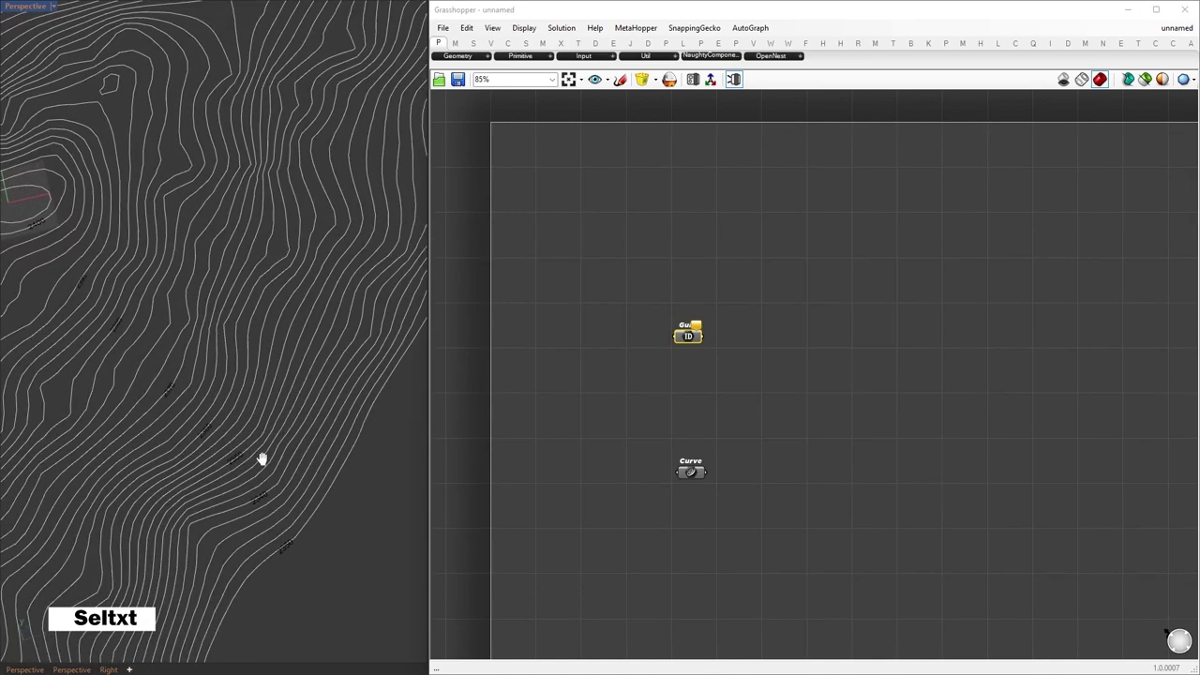
shift+right_drag(262, 460, 267, 498)
key(Return)
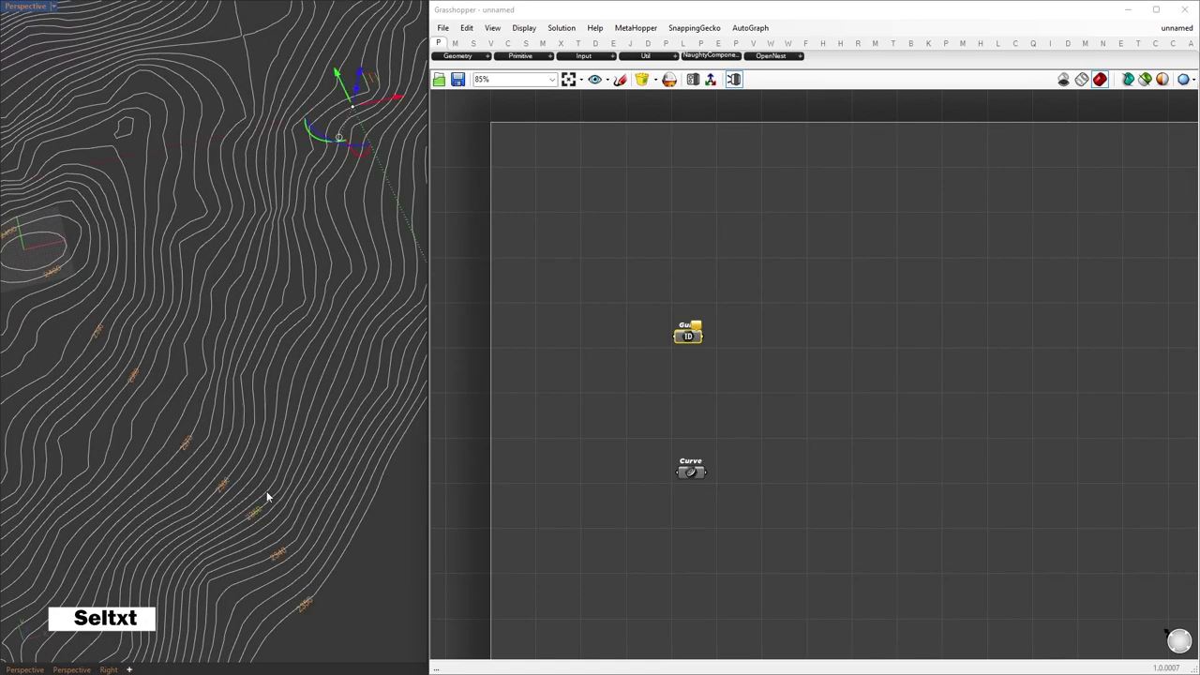
right_click(692, 349)
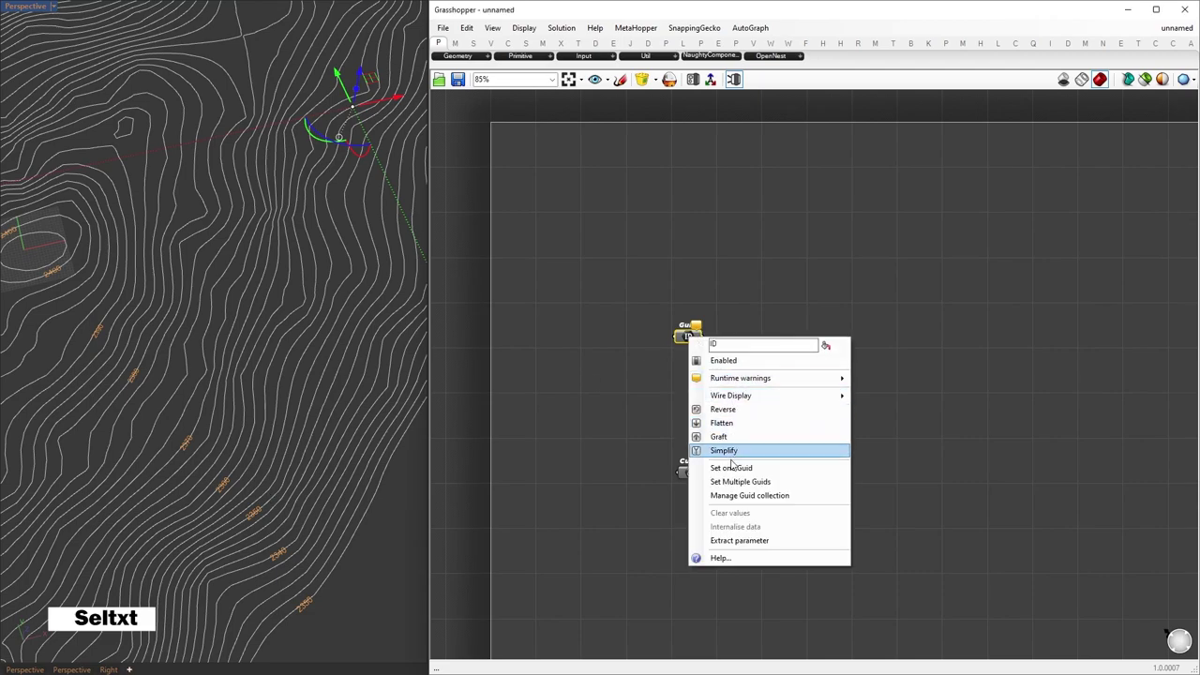
click(736, 481)
Add a GhPython Script component to the canvas between and beyond the Guid and Curve parameters.
double_click(841, 377)
text(gh)
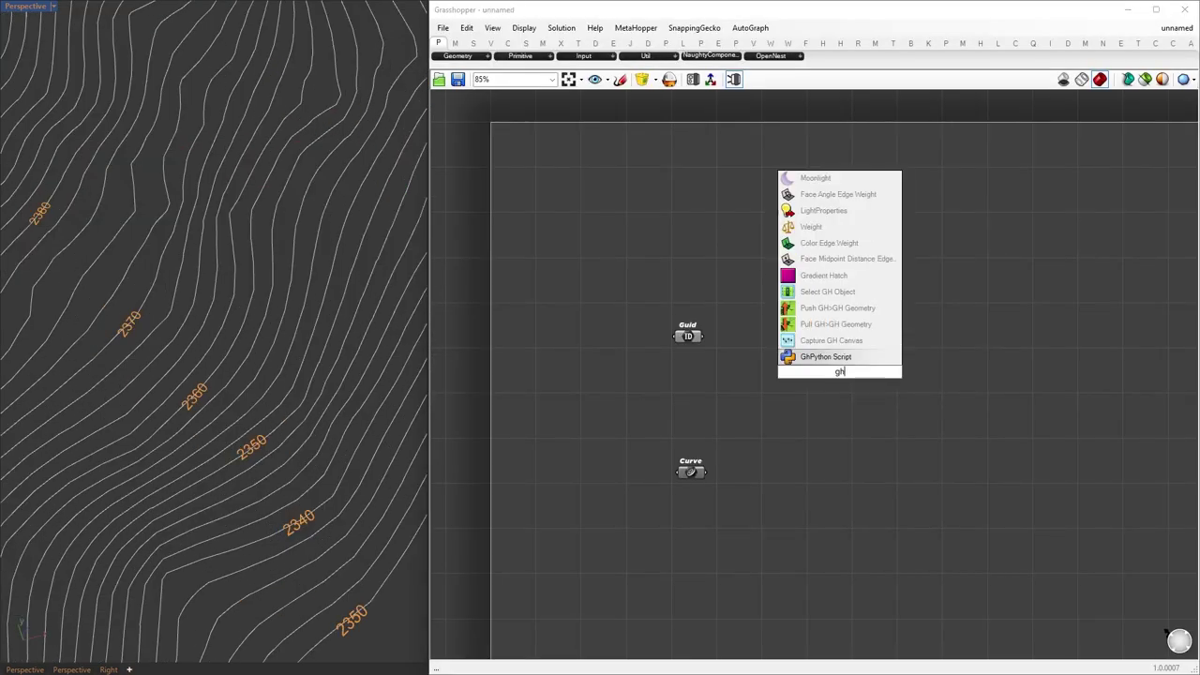
key(Return)
Switch to ChatGPT, copy the whole Python script that extracts a Rhino text's value and location point, and return to Grasshopper.
key(alt+Tab)
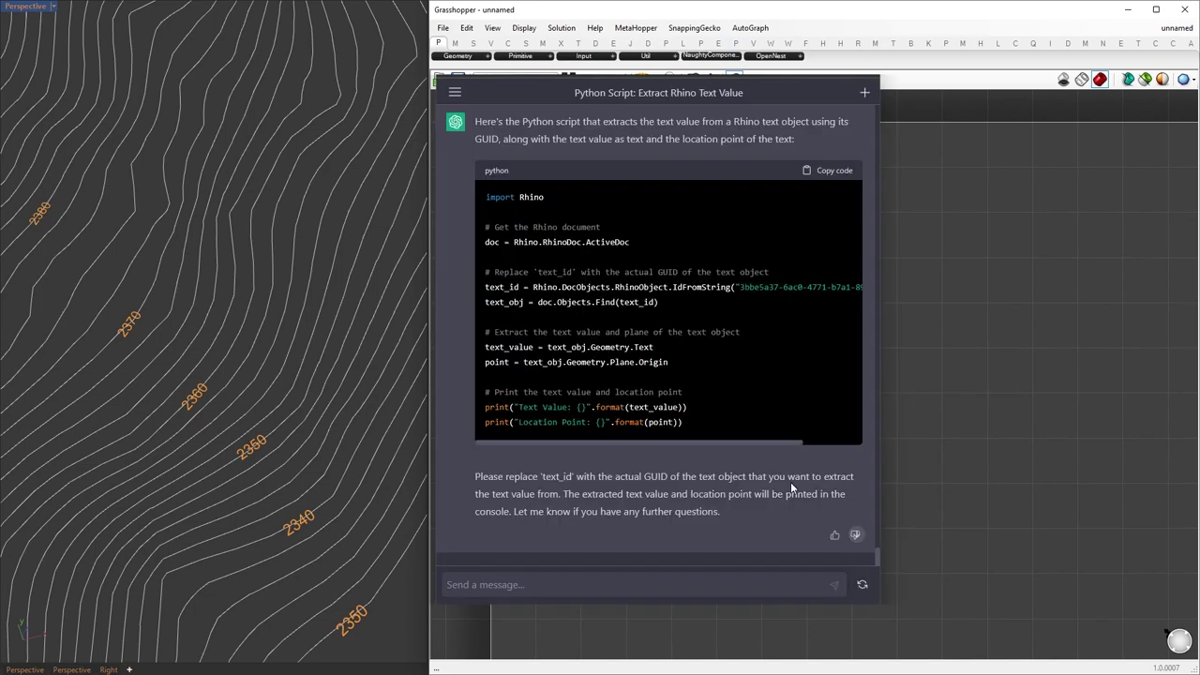
drag(480, 200, 691, 425)
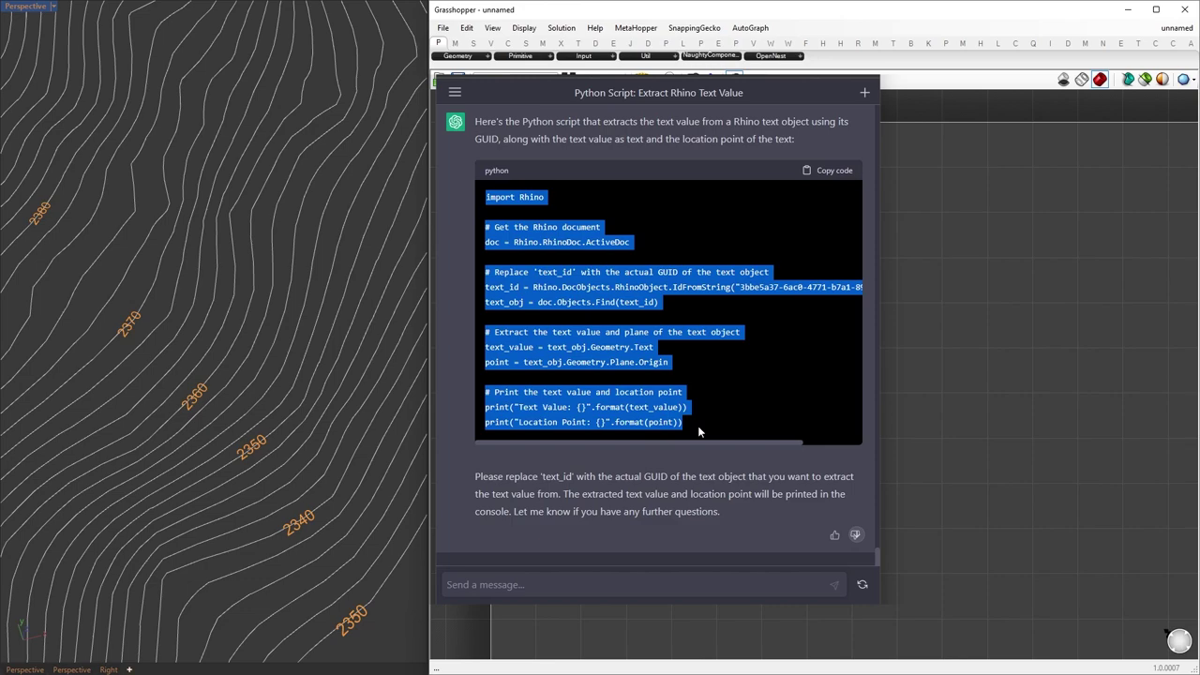
click(876, 383)
Replace the GhPython Script component's default code with the copied script, moving and enlarging its editor window over the canvas.
double_click(855, 380)
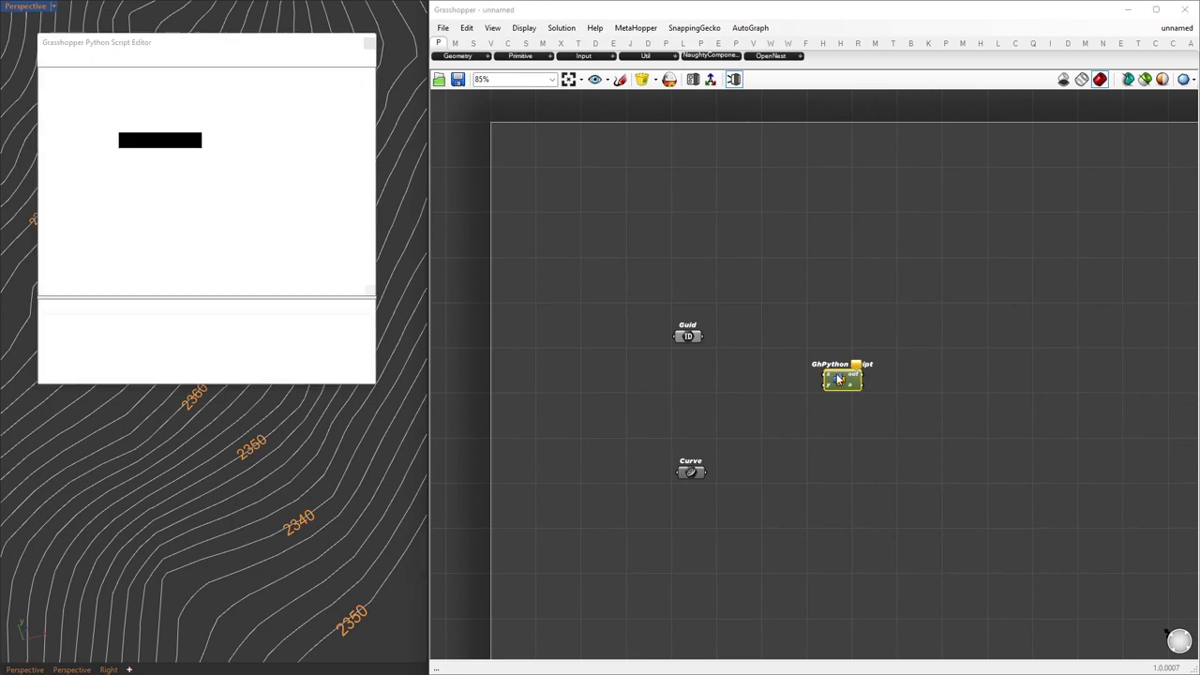
click(256, 176)
key(ctrl+a)
key(Delete)
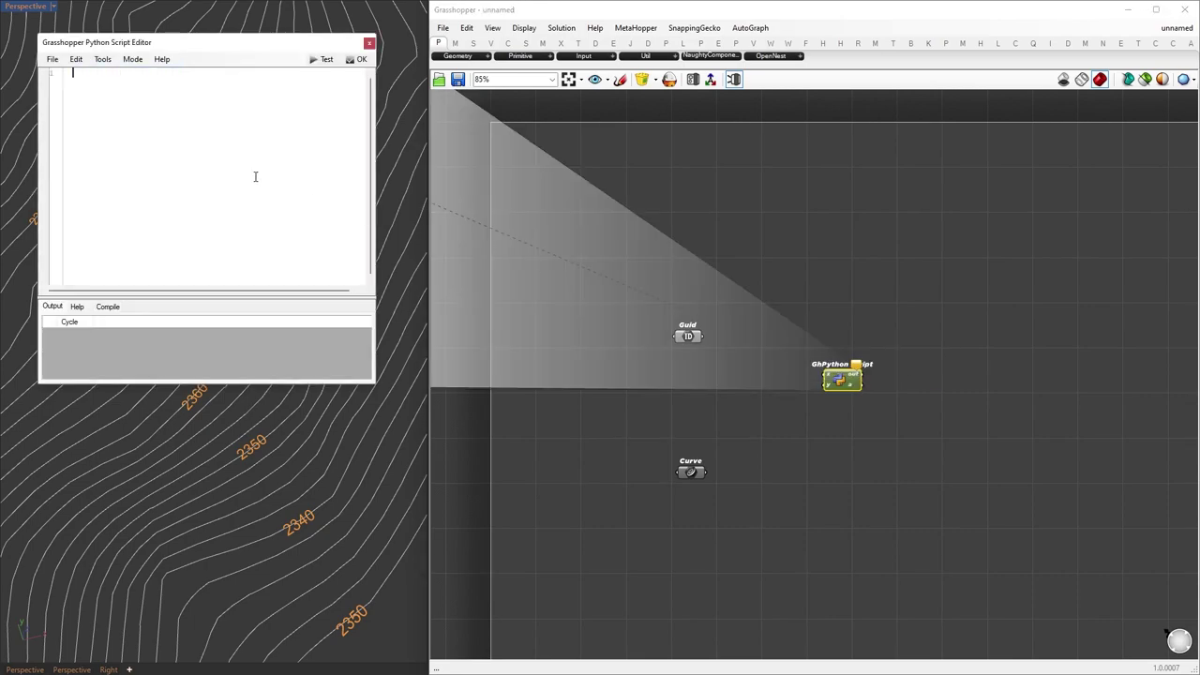
drag(116, 45, 541, 143)
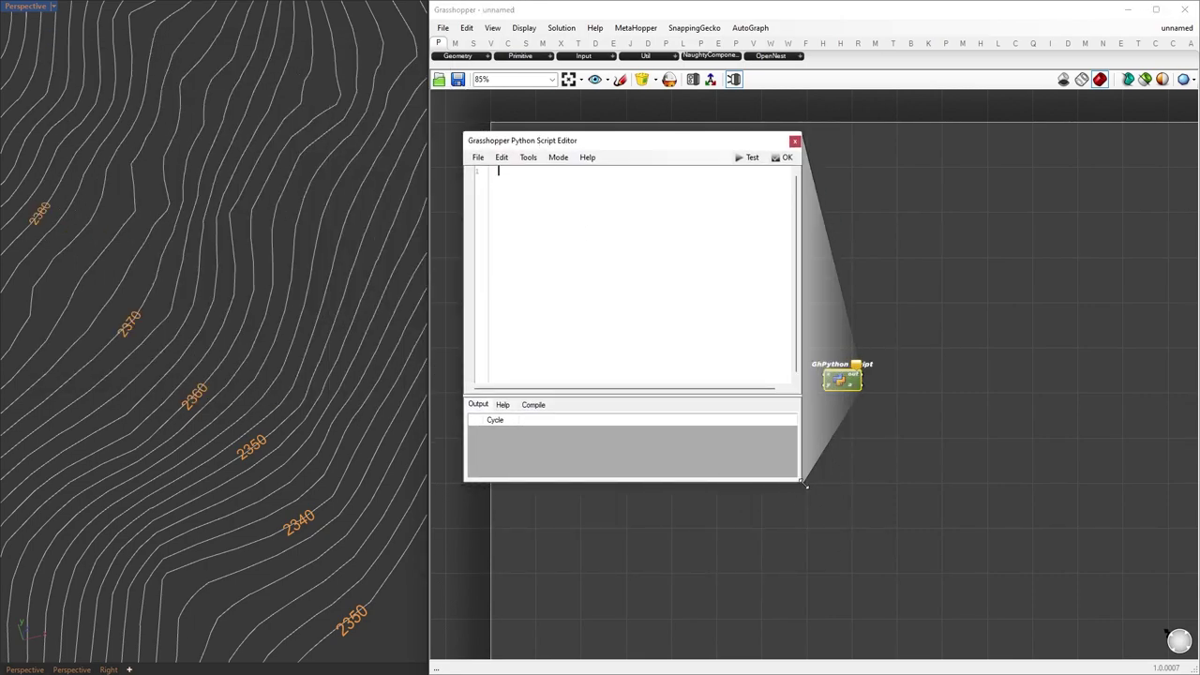
drag(802, 487, 1018, 610)
text(import Rhino  # Get the Rhino document doc = Rhino.RhinoDoc.ActiveDoc  # Replace 'text_id' with the actual GUID of the text object text_id = Rhino.DocObjects.RhinoObject.IdFromString("3bbe5a37-6ac0-4771-b7a1-89e5e1e0e191") text_obj = doc.Objects.Find(text_id)  # Extract the text value and plane of the text object text_value = text_obj.Geometry.Text point = text_obj.Geometry.Plane.Origin  # Print the text value and location point print("Text Value: {}".format(text_value)) print("Location Point: {}".format(point)))
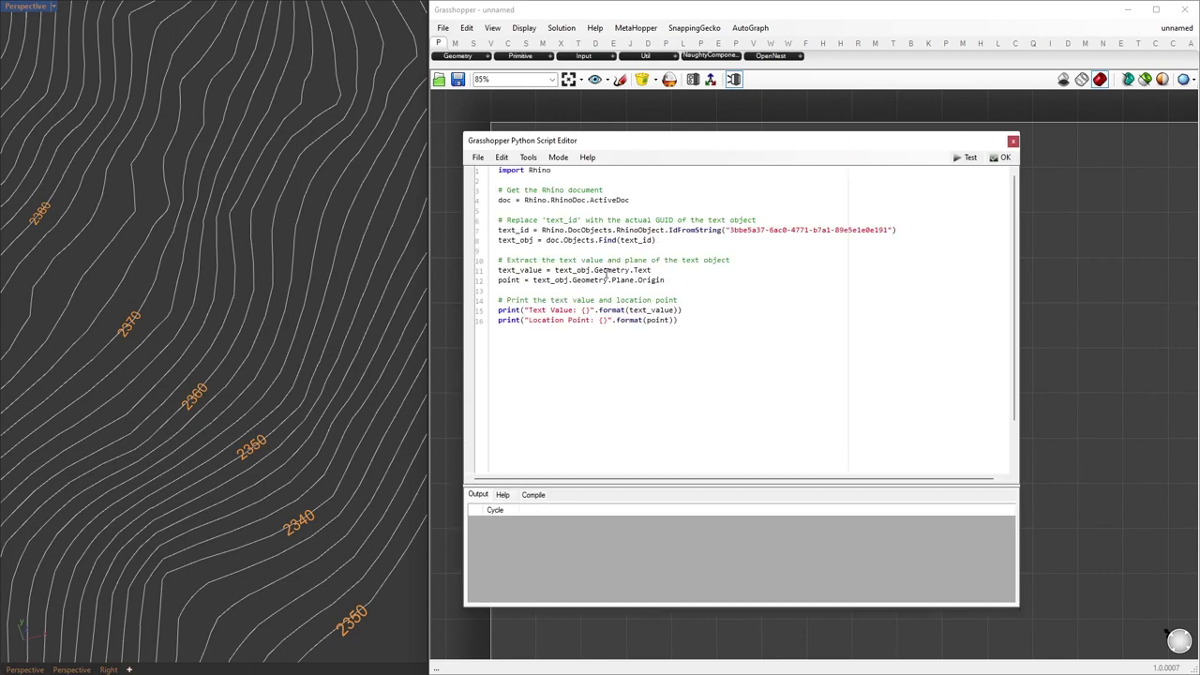
Rename the script component's x input to text_id, copying the variable name from the code.
ctrl+scroll(625, 251, up, 2)
ctrl+scroll(620, 251, up, 1)
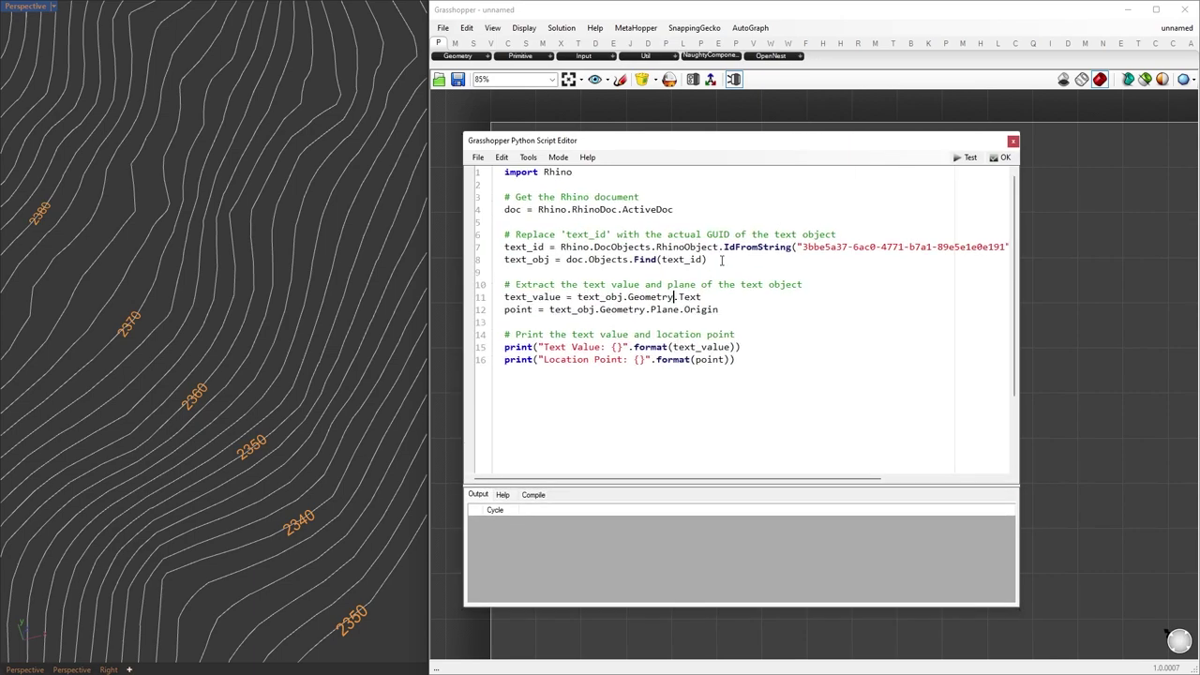
ctrl+scroll(718, 271, down, 1)
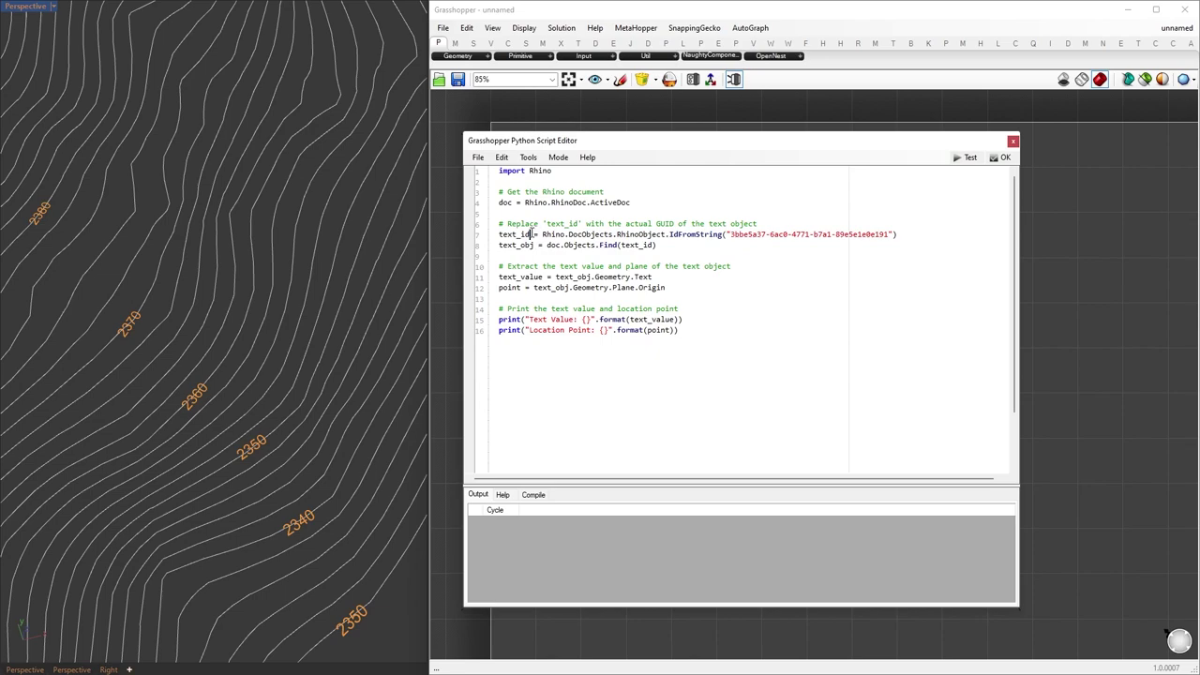
drag(531, 235, 480, 236)
key(ctrl+c)
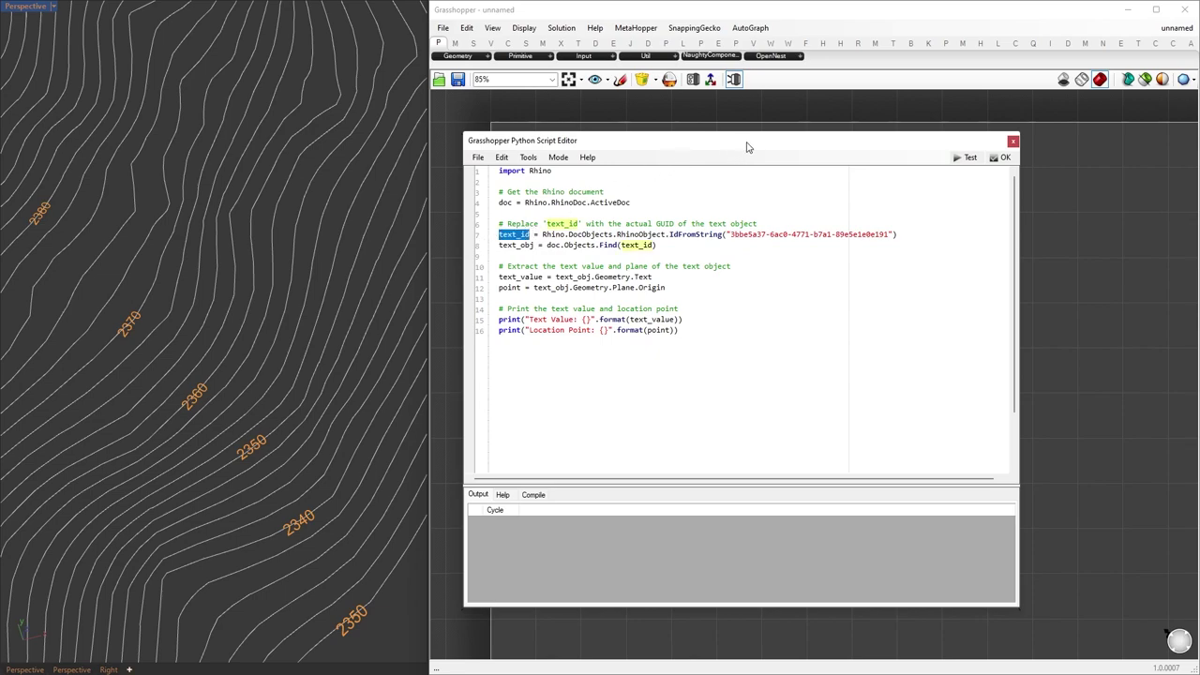
drag(747, 148, 357, 163)
scroll(836, 338, up, 3)
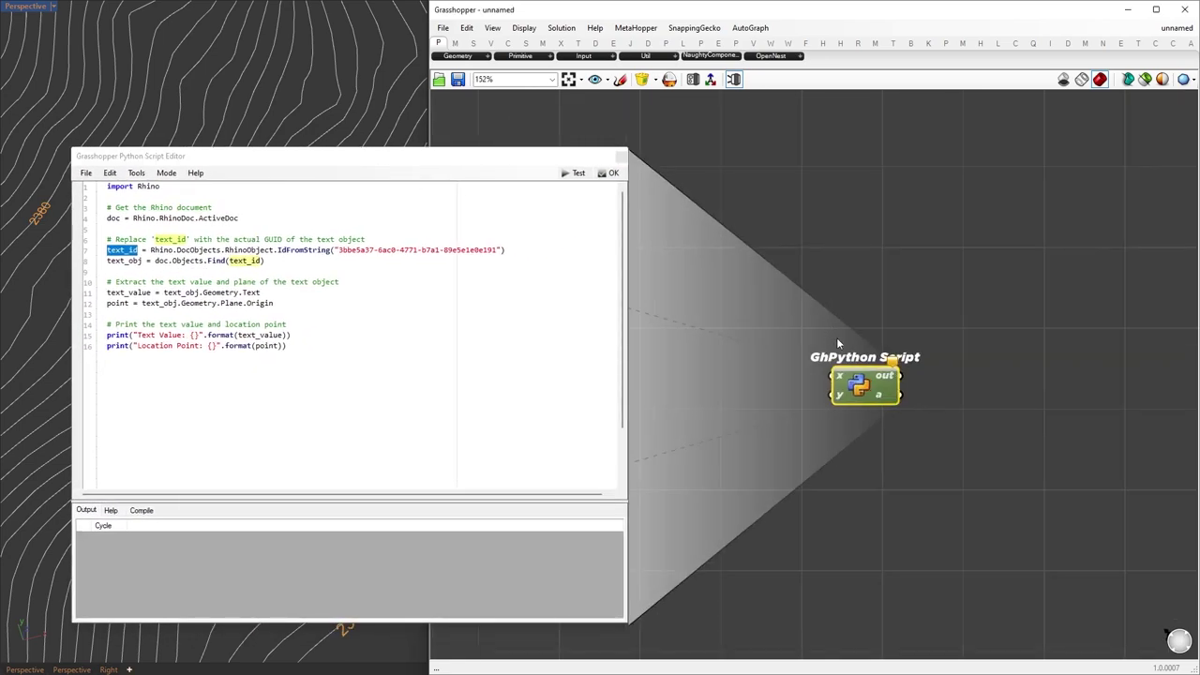
right_click(841, 376)
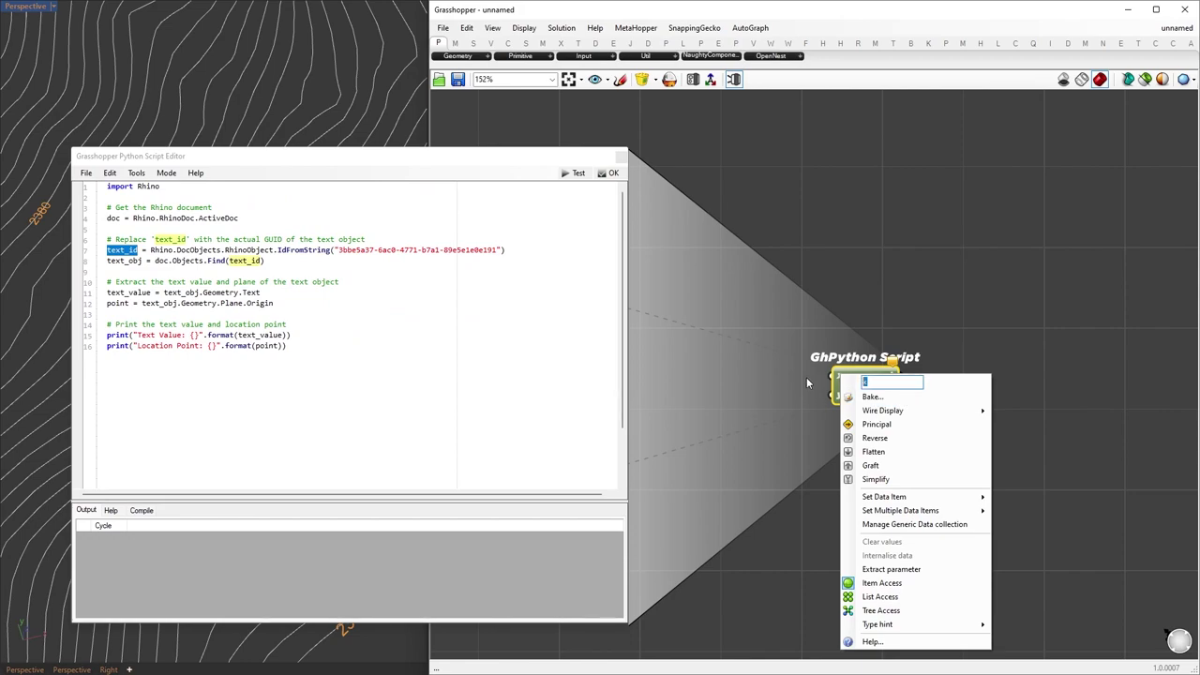
key(ctrl+v)
key(Return)
Delete the hard-coded text_id assignment on line 7 of the script and connect the Guid parameter to the text_id input.
click(509, 250)
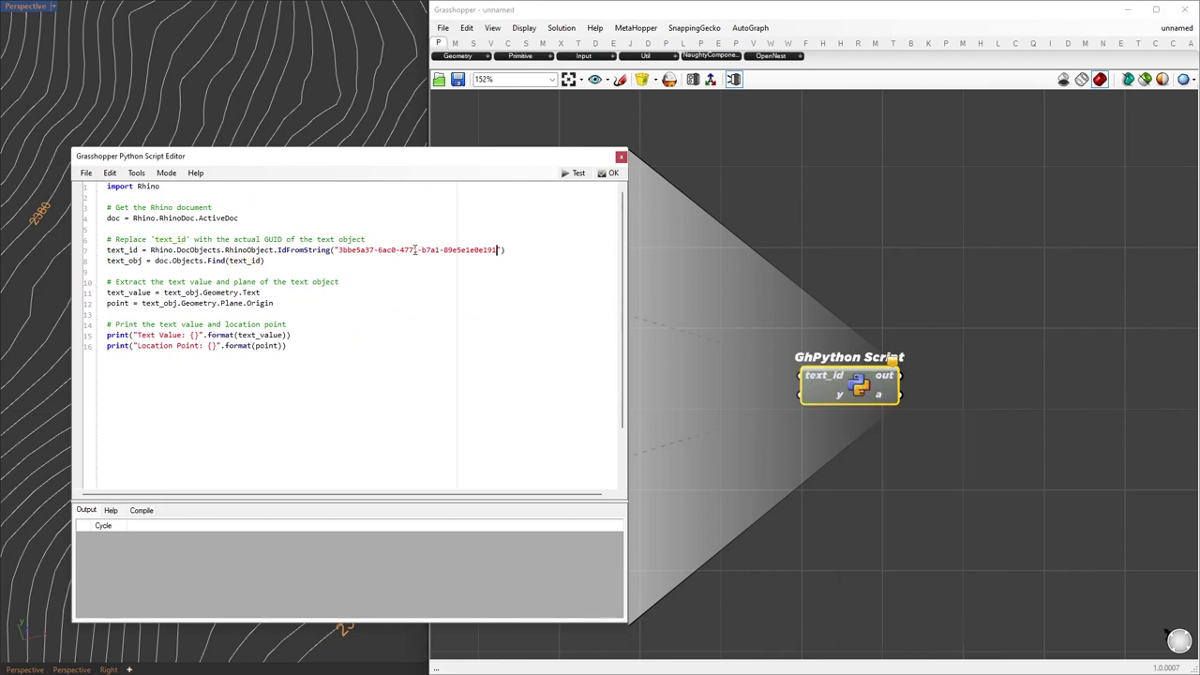
drag(504, 250, 83, 252)
key(BackSpace)
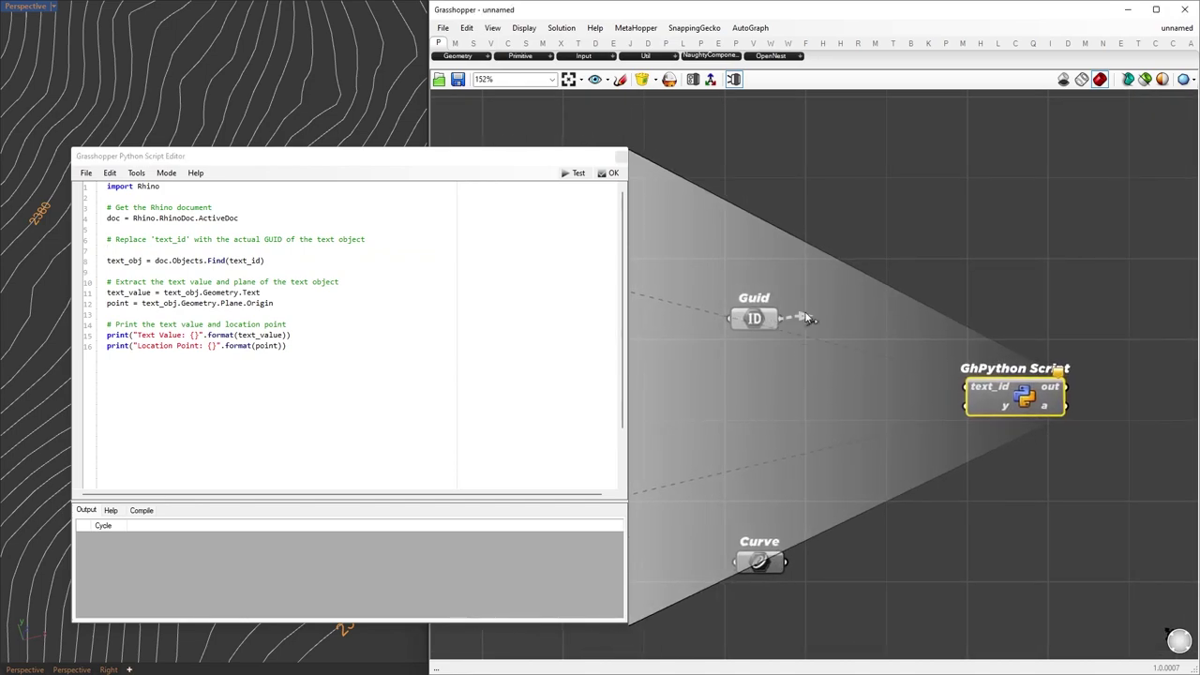
drag(778, 319, 968, 389)
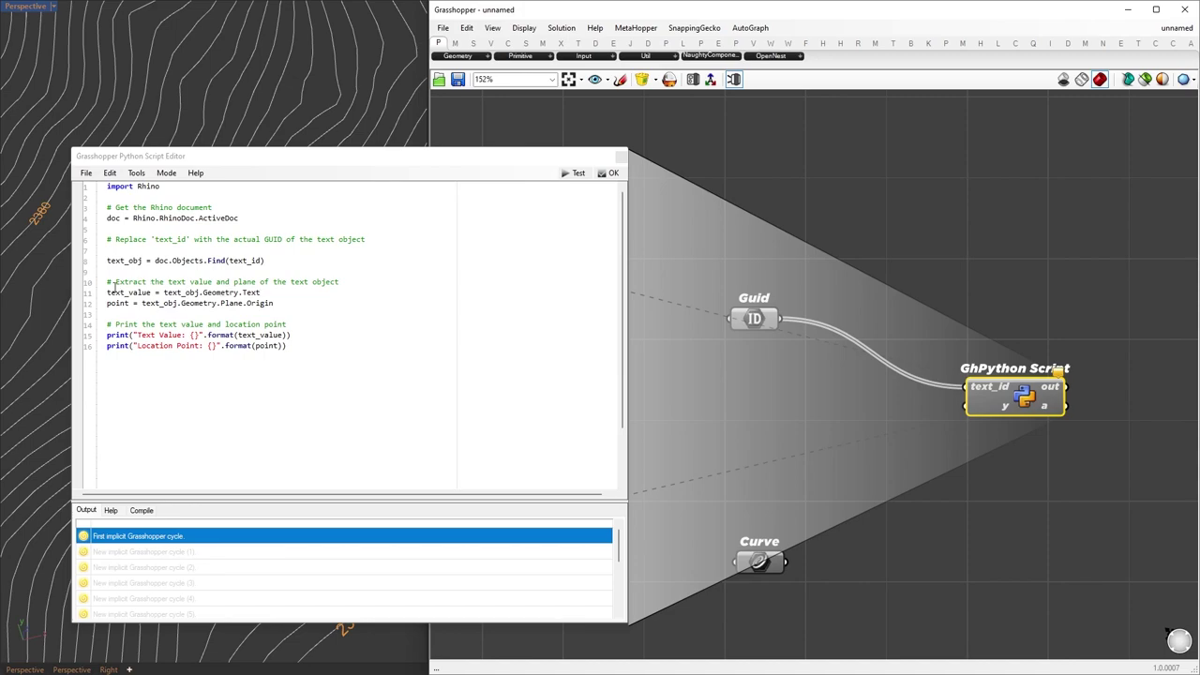
Rename the script component's a output to text_value to match the variable in the code.
drag(152, 291, 125, 291)
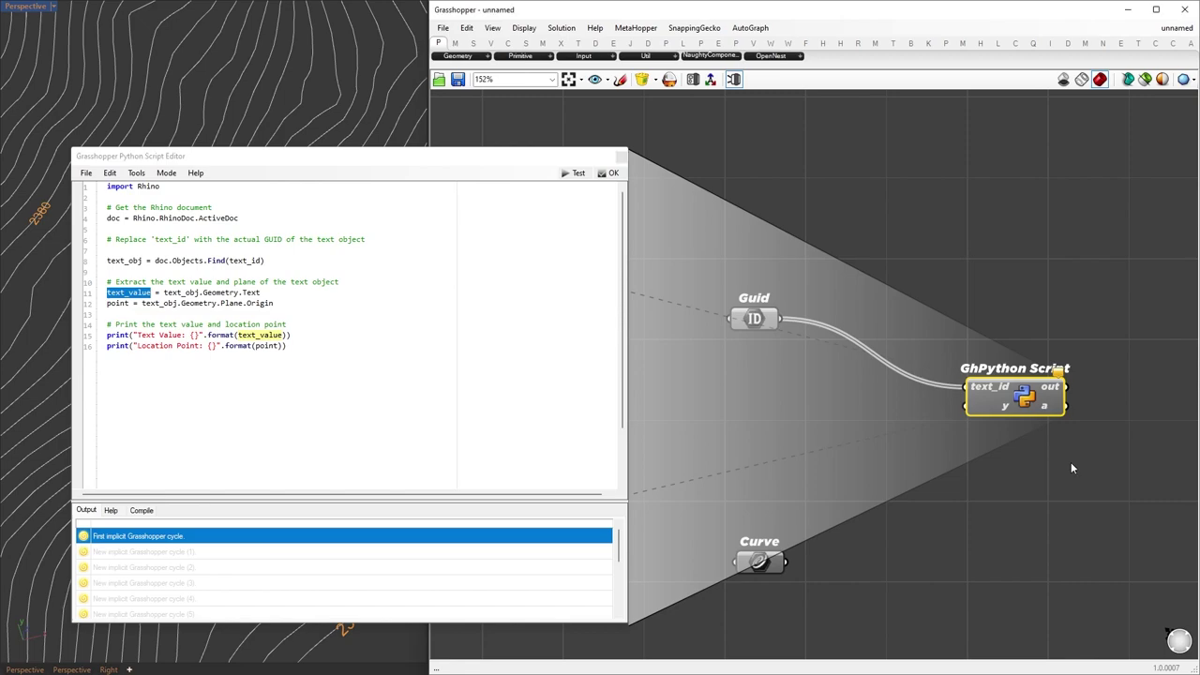
right_click(1051, 405)
drag(1086, 412, 1011, 413)
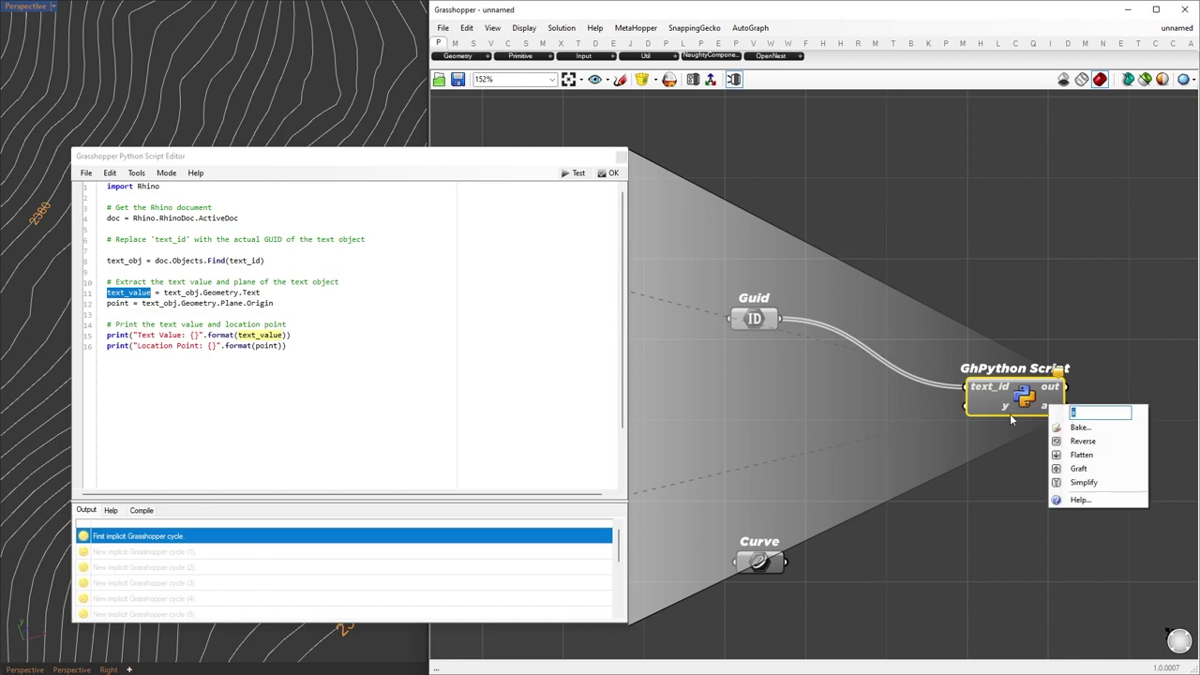
text(text_value)
click(983, 485)
Add another output below text_value on the script component and name it point.
scroll(1099, 447, up, 5)
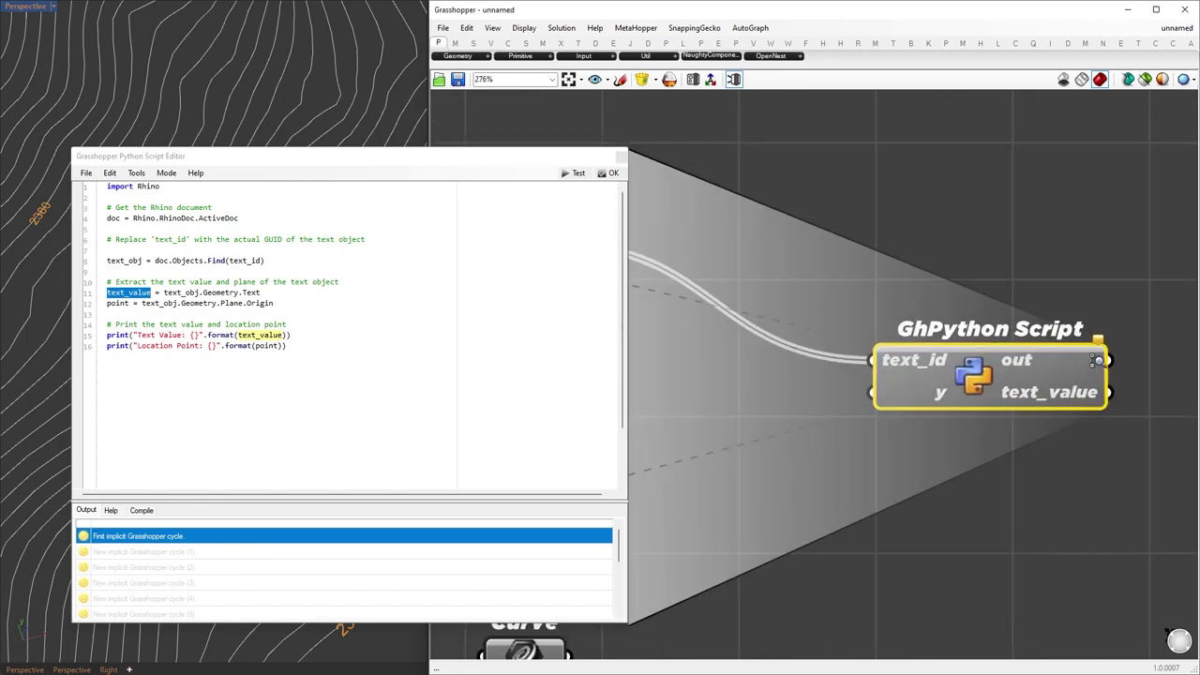
click(891, 392)
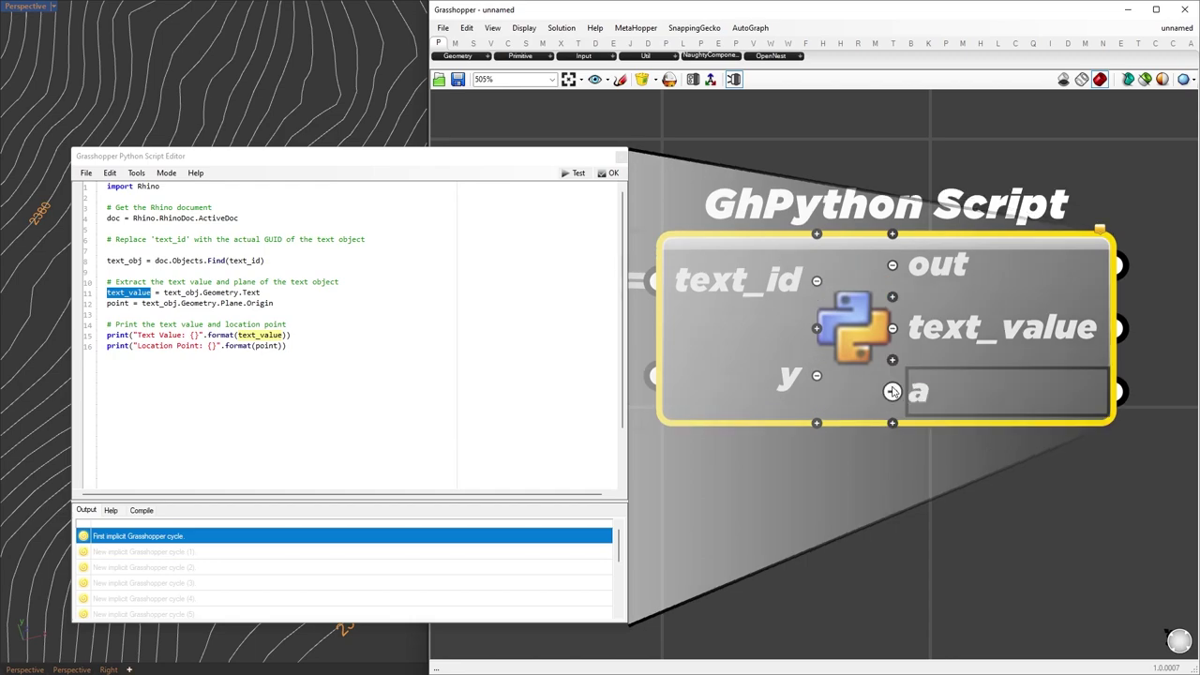
scroll(966, 431, down, 5)
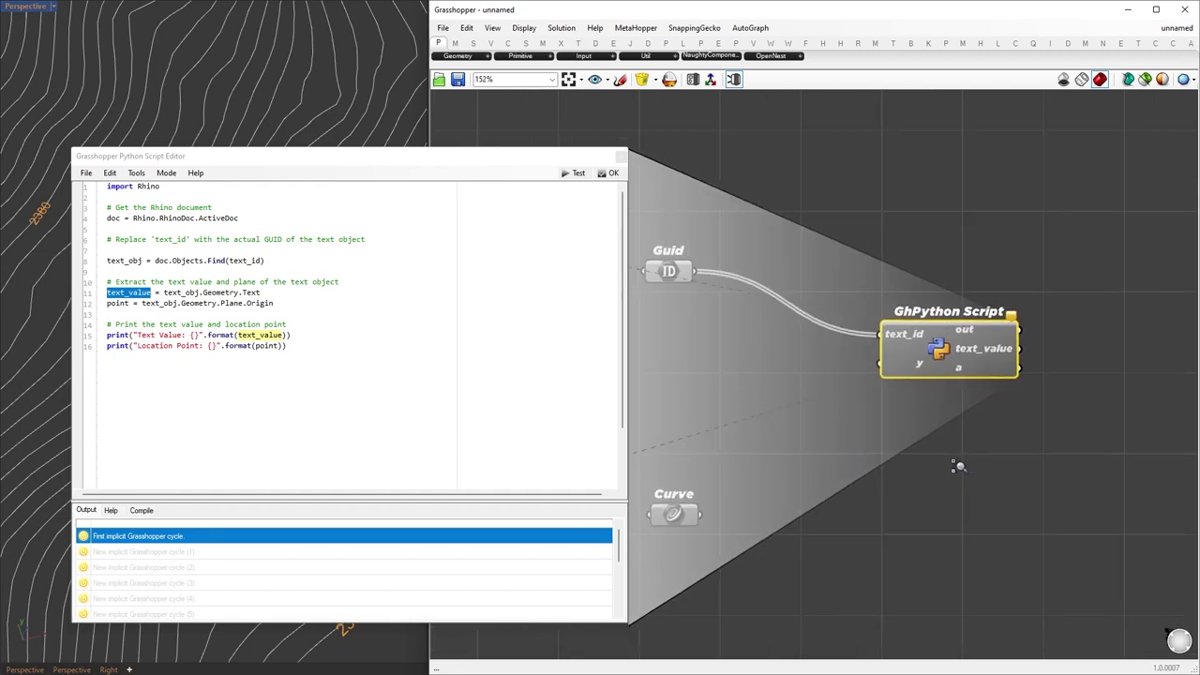
double_click(129, 303)
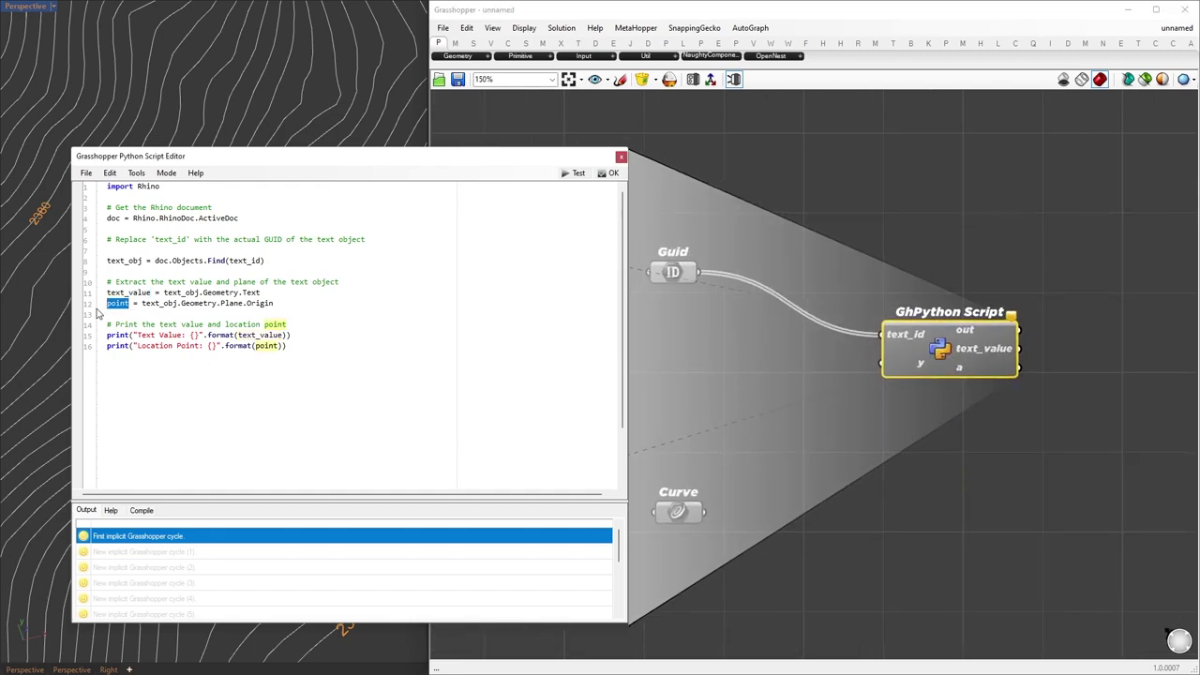
right_click(974, 367)
text(point)
key(Return)
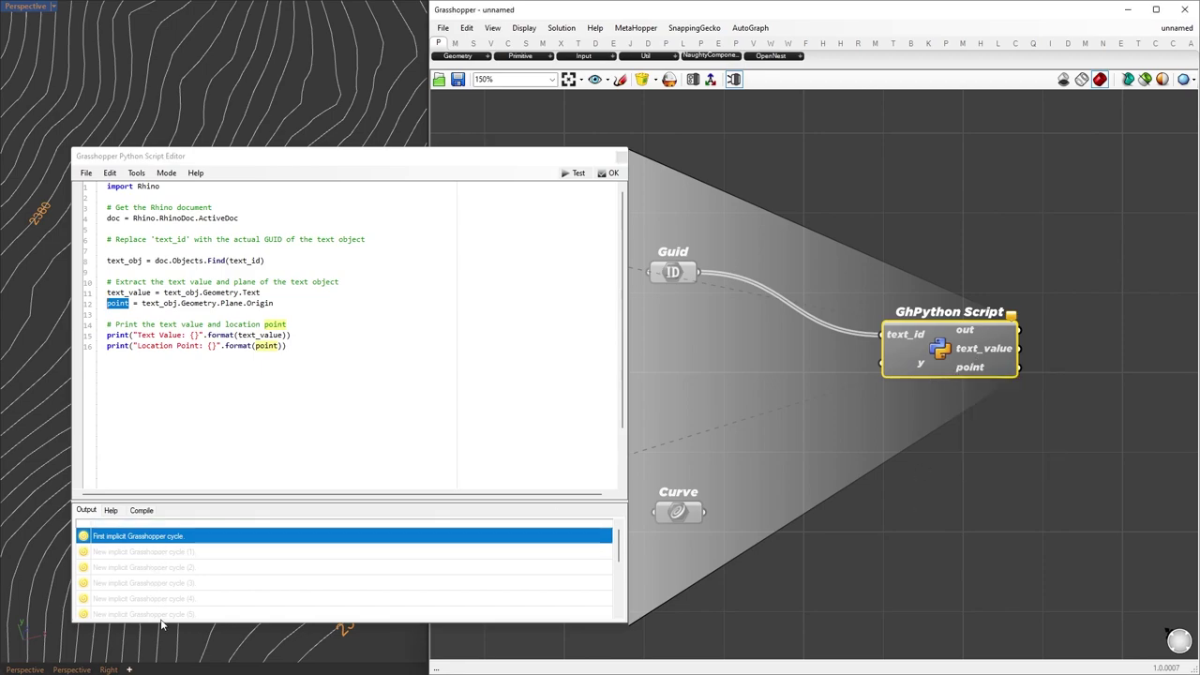
Delete the two print lines and their comment from the script, test the code, and accept and close the editor.
drag(287, 347, 82, 326)
key(BackSpace)
key(BackSpace)
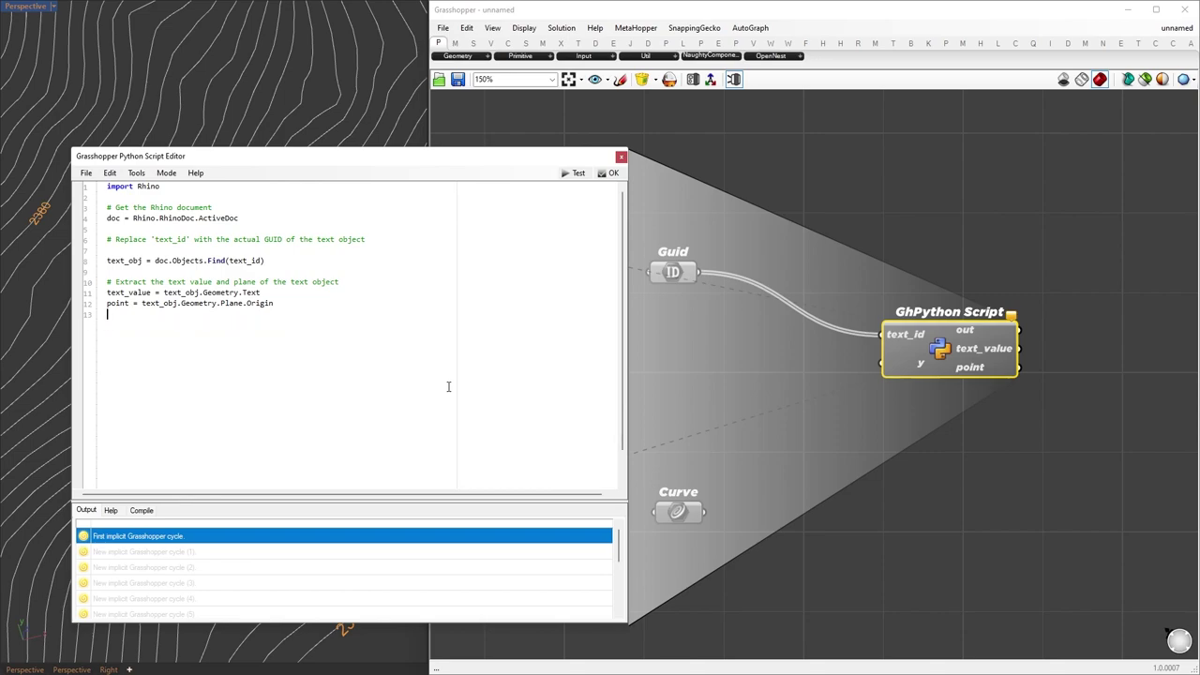
click(574, 173)
click(611, 173)
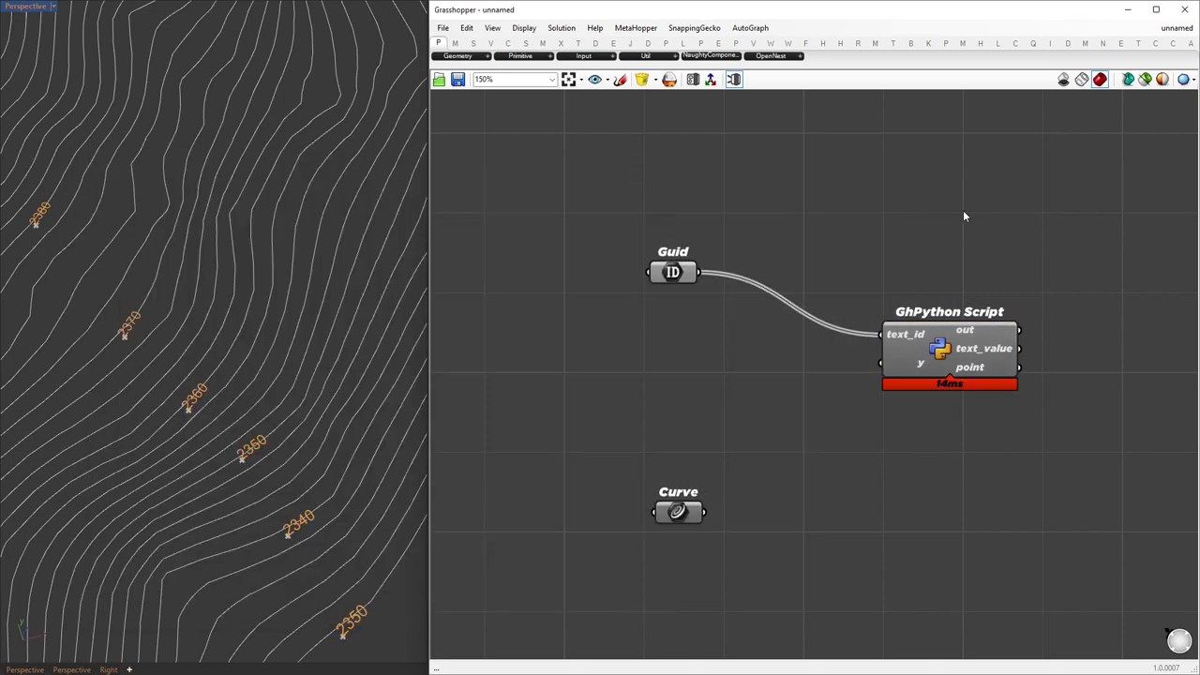
Add a Panel beyond the script component and connect the text_value output to it.
scroll(665, 356, down, 5)
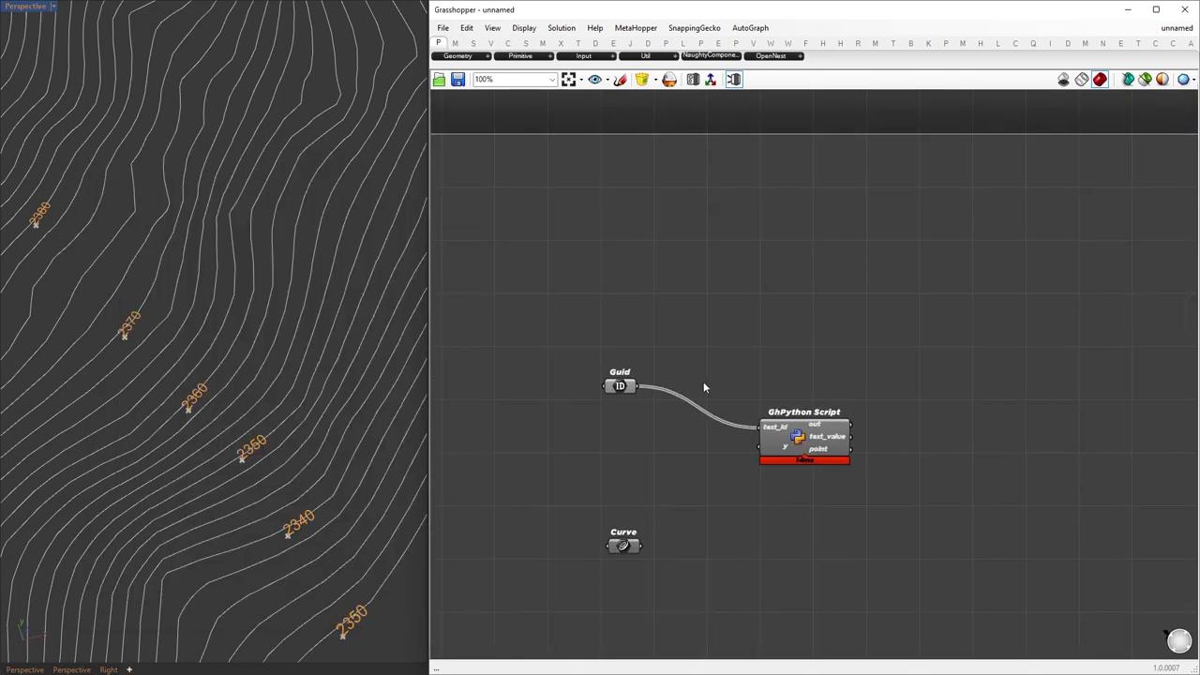
drag(792, 413, 966, 409)
double_click(970, 270)
text(panel)
key(Return)
scroll(865, 377, up, 1)
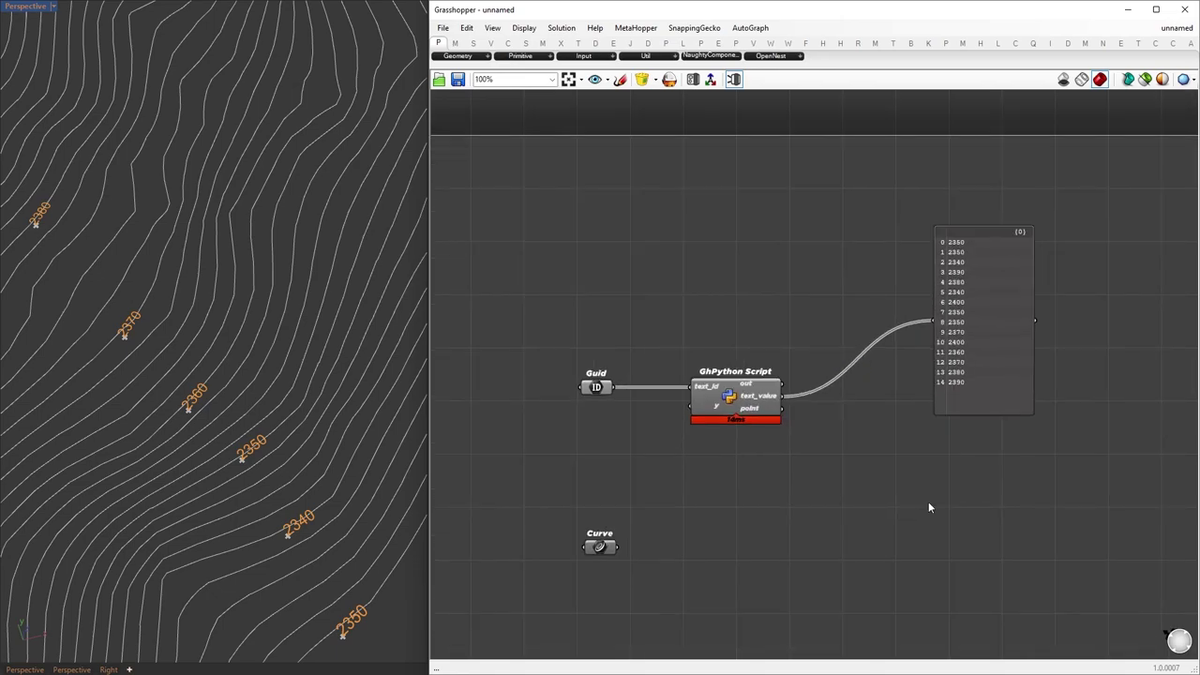
Add a Point parameter below the Panel and connect the script's point output to it.
double_click(929, 503)
text(point)
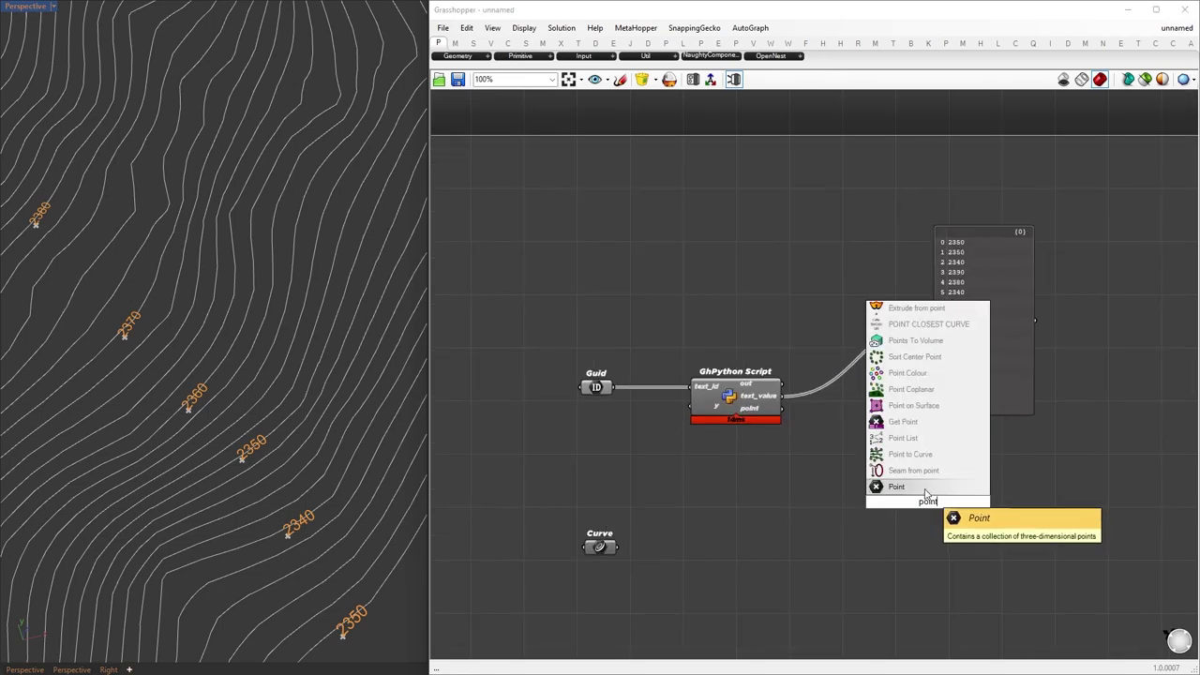
key(Return)
drag(781, 408, 949, 501)
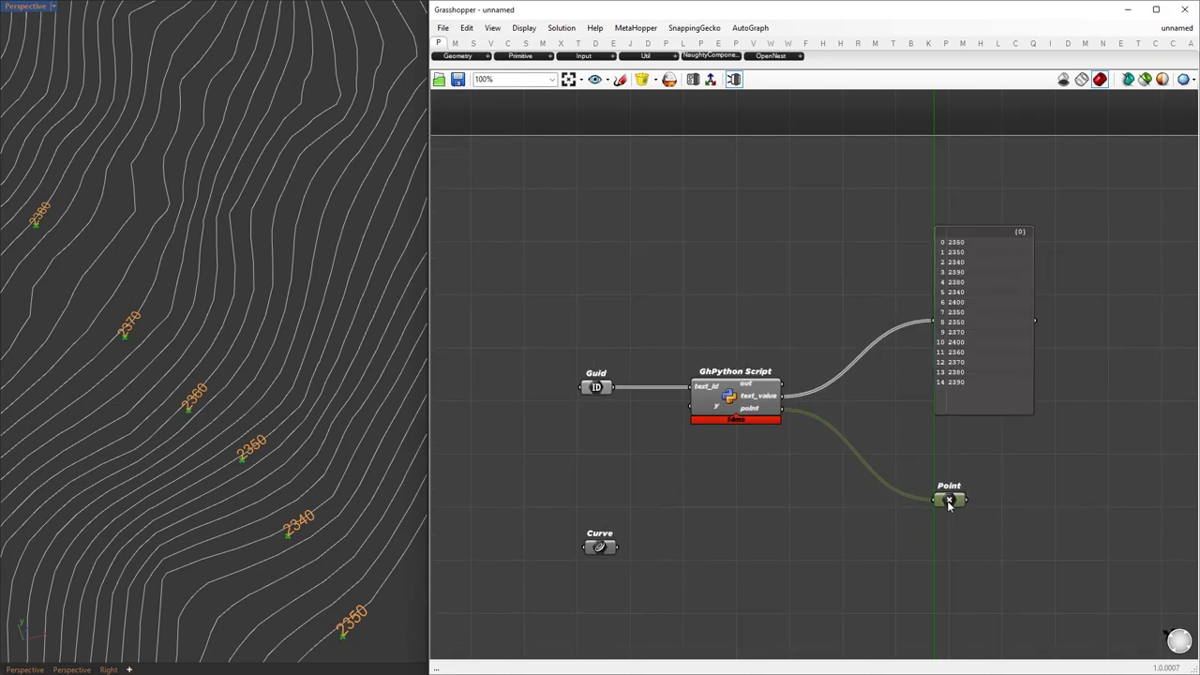
Compare the Panel's text values and the extracted points with the elevation labels and their nearest contour lines in the Rhino viewport.
drag(920, 207, 1060, 425)
drag(388, 584, 376, 604)
drag(332, 499, 324, 523)
drag(284, 431, 273, 453)
drag(215, 366, 211, 386)
drag(176, 297, 160, 334)
drag(112, 195, 74, 243)
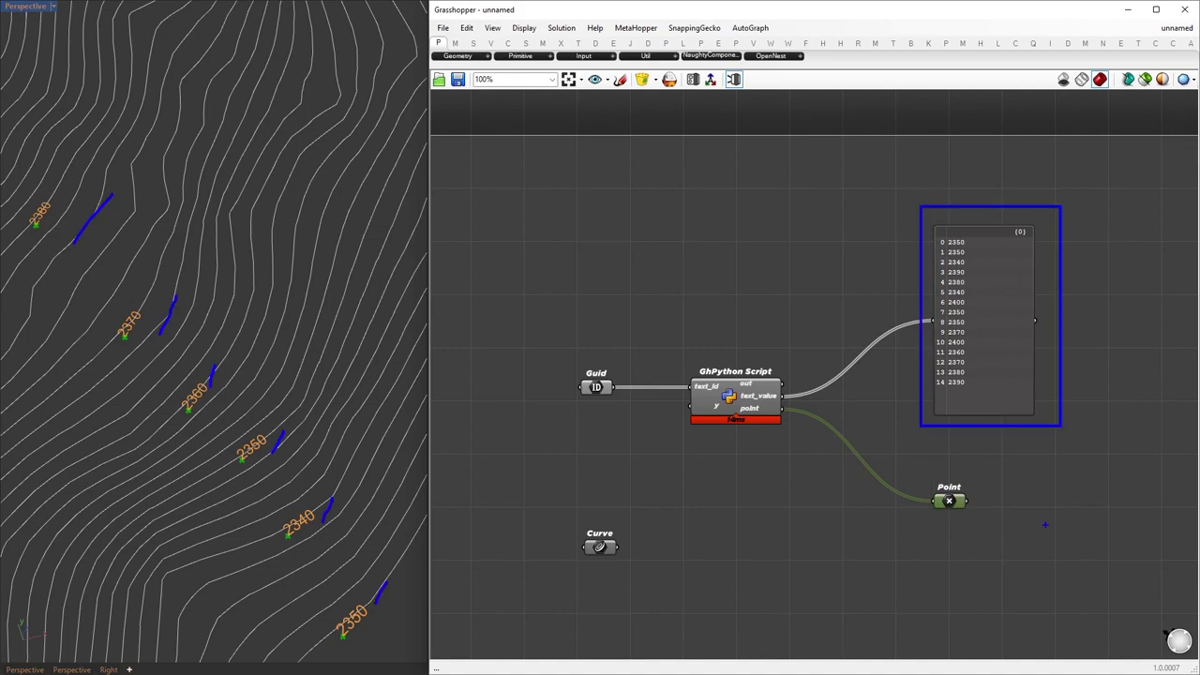
drag(913, 465, 974, 534)
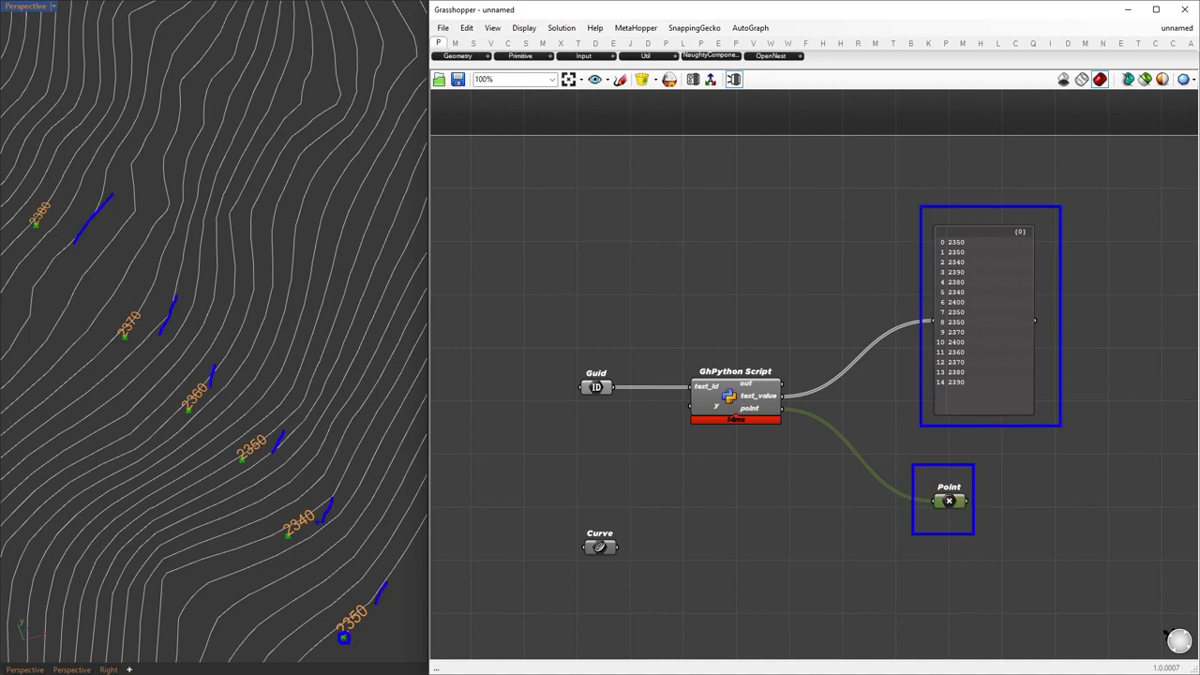
scroll(329, 511, up, 6)
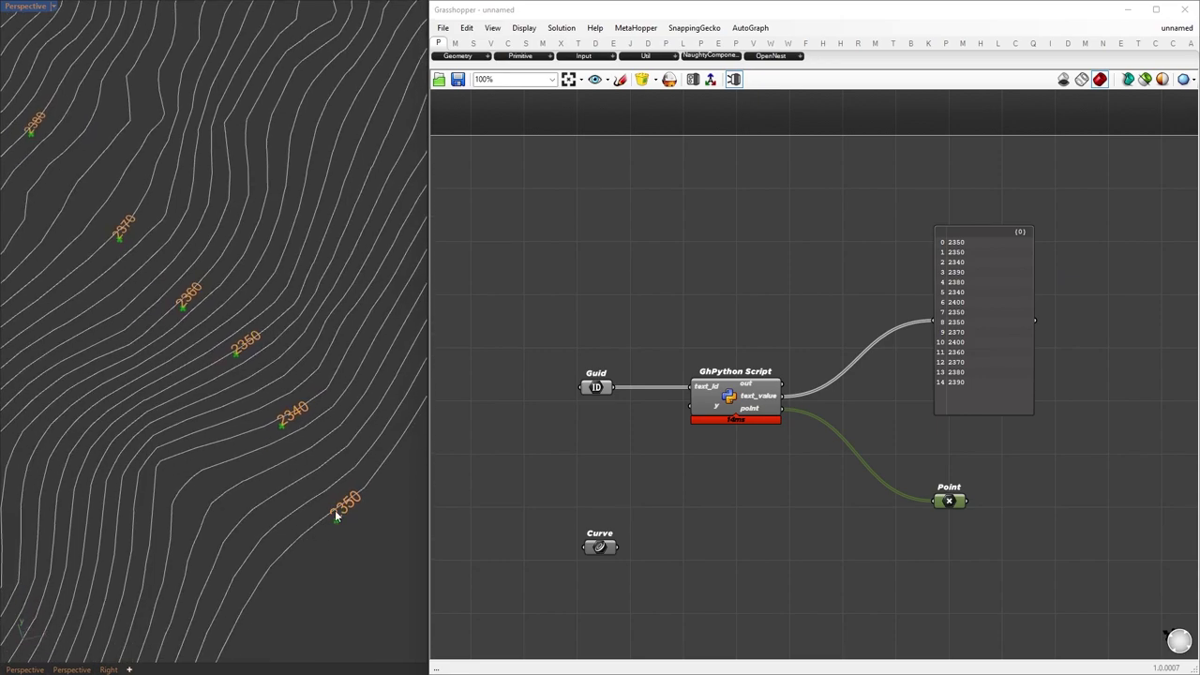
ctrl+right_drag(330, 448, 330, 453)
ctrl+shift+drag(323, 583, 346, 610)
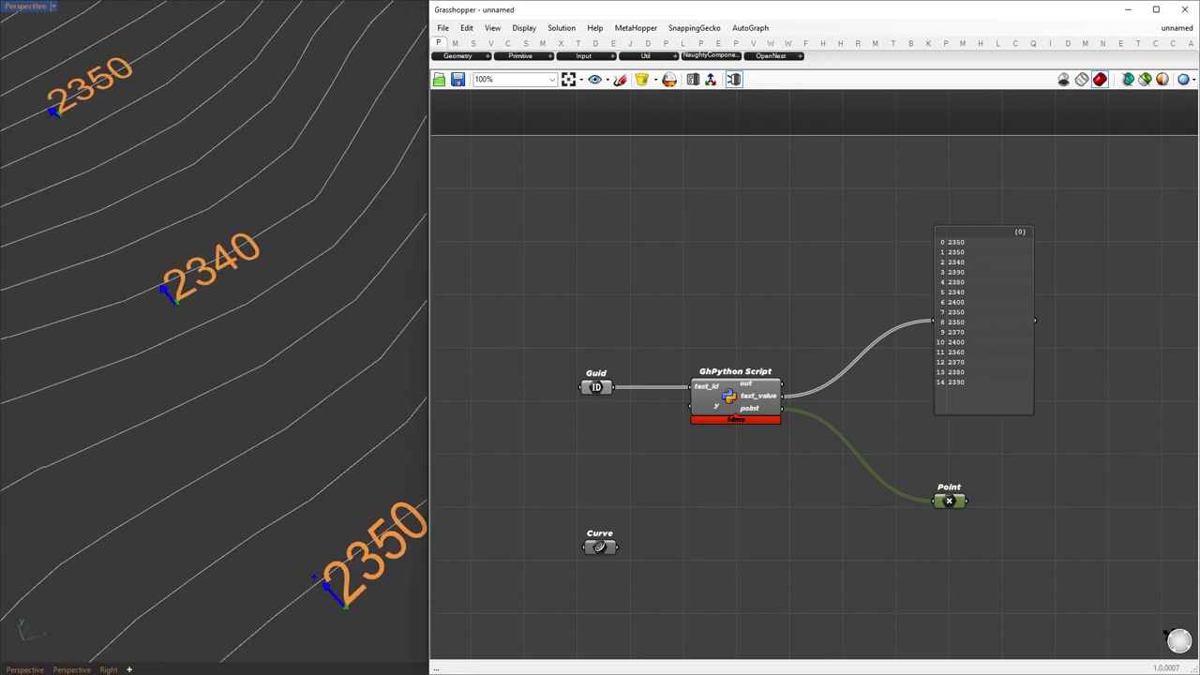
Add a Pull Point component after the Point parameter and connect the points and the contour curves to it.
right_drag(981, 568, 854, 411)
double_click(965, 380)
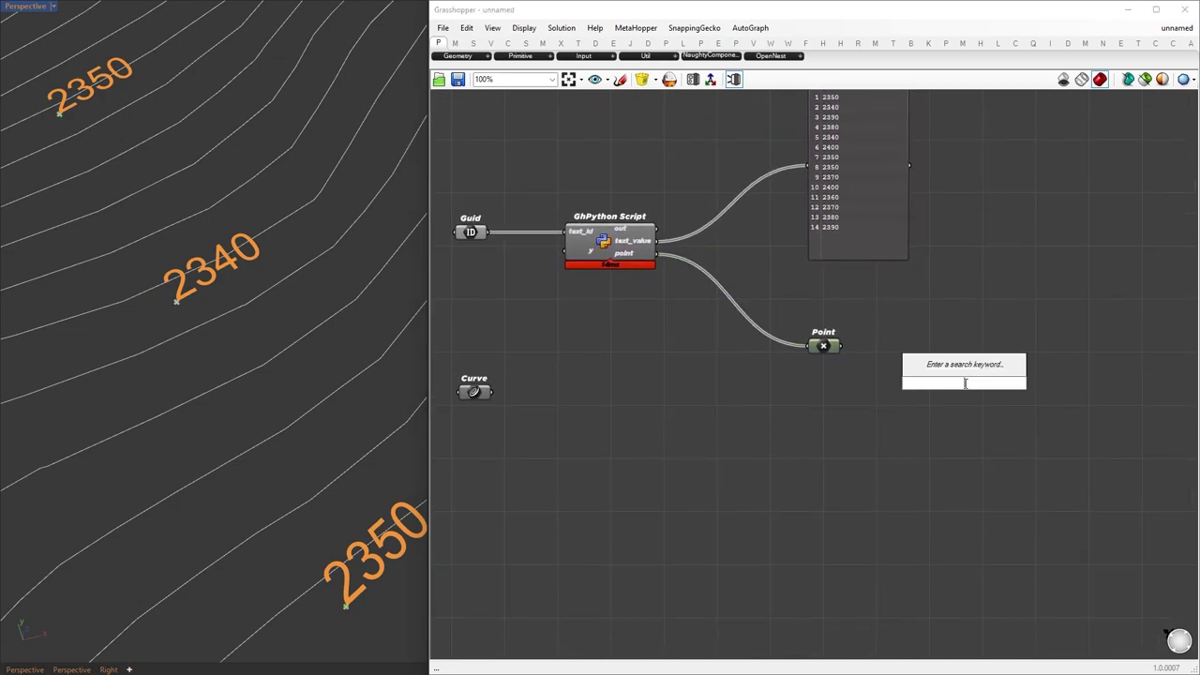
text(pull)
key(Return)
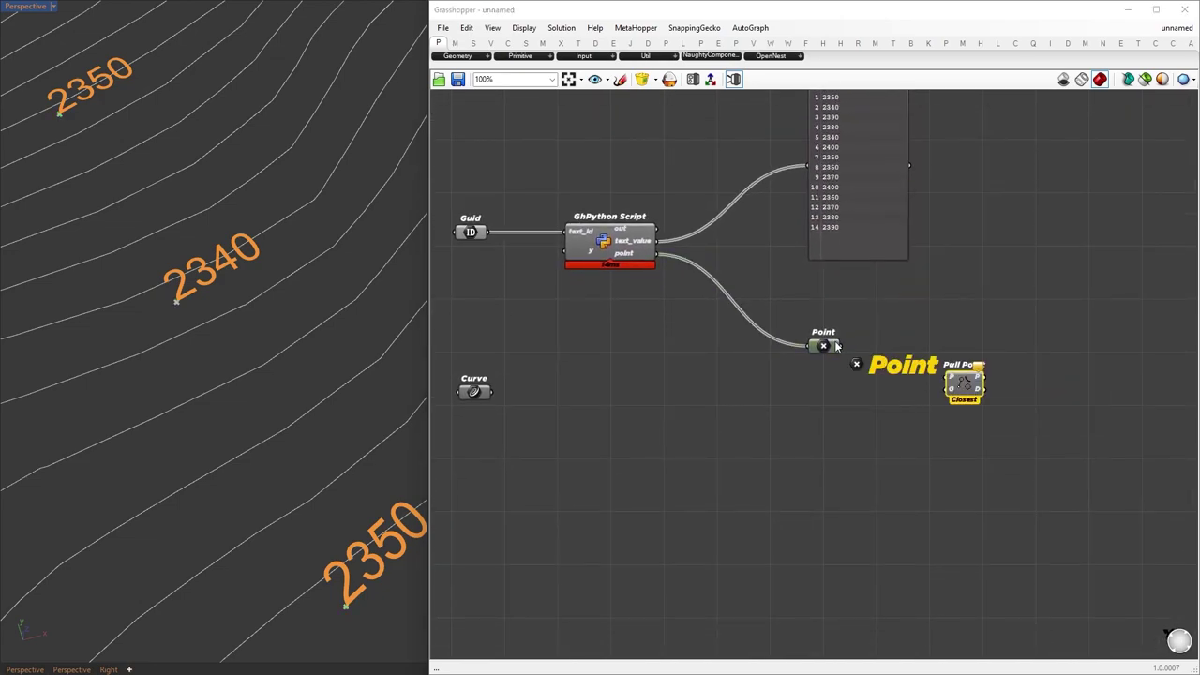
drag(842, 349, 947, 379)
drag(490, 392, 949, 394)
Turn off the preview of the script, Point and Curve components, leaving the Pull Point preview on.
drag(875, 467, 478, 249)
middle_click(690, 319)
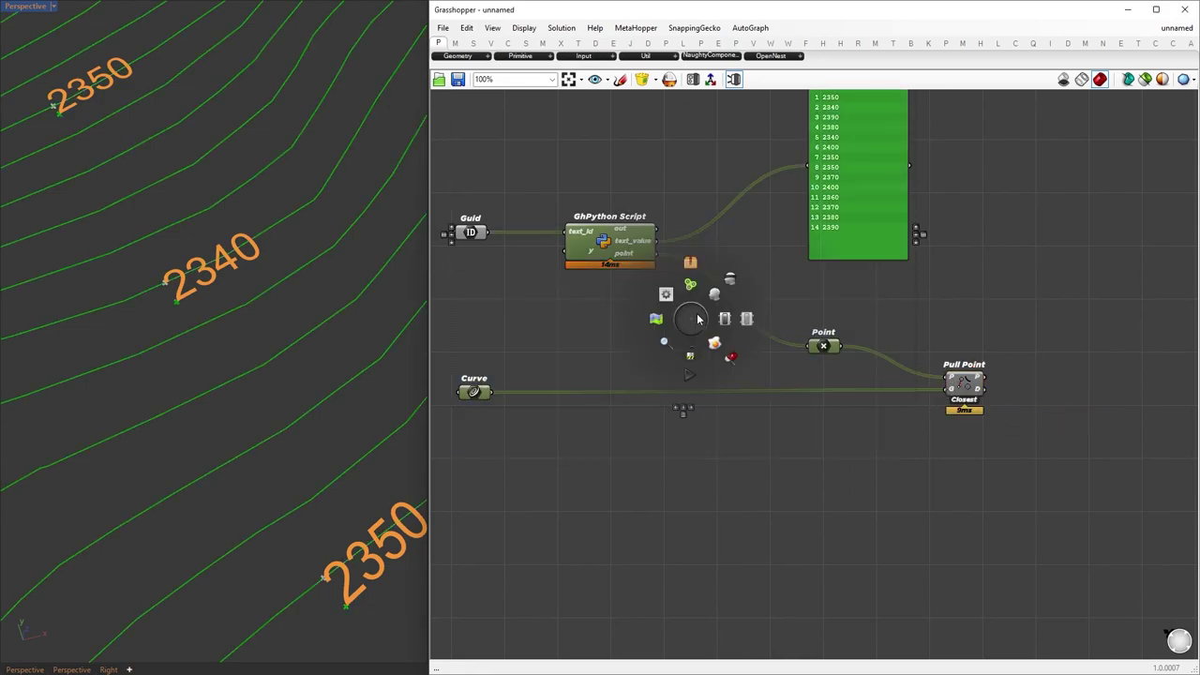
click(729, 285)
click(964, 382)
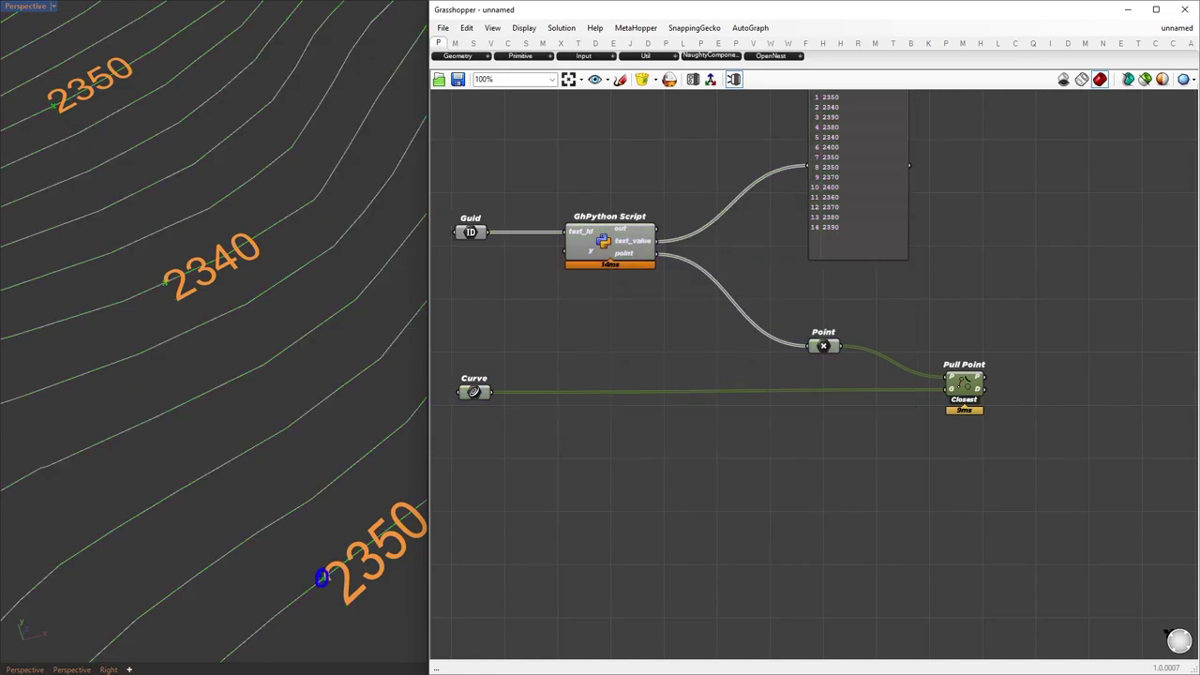
scroll(281, 376, down, 5)
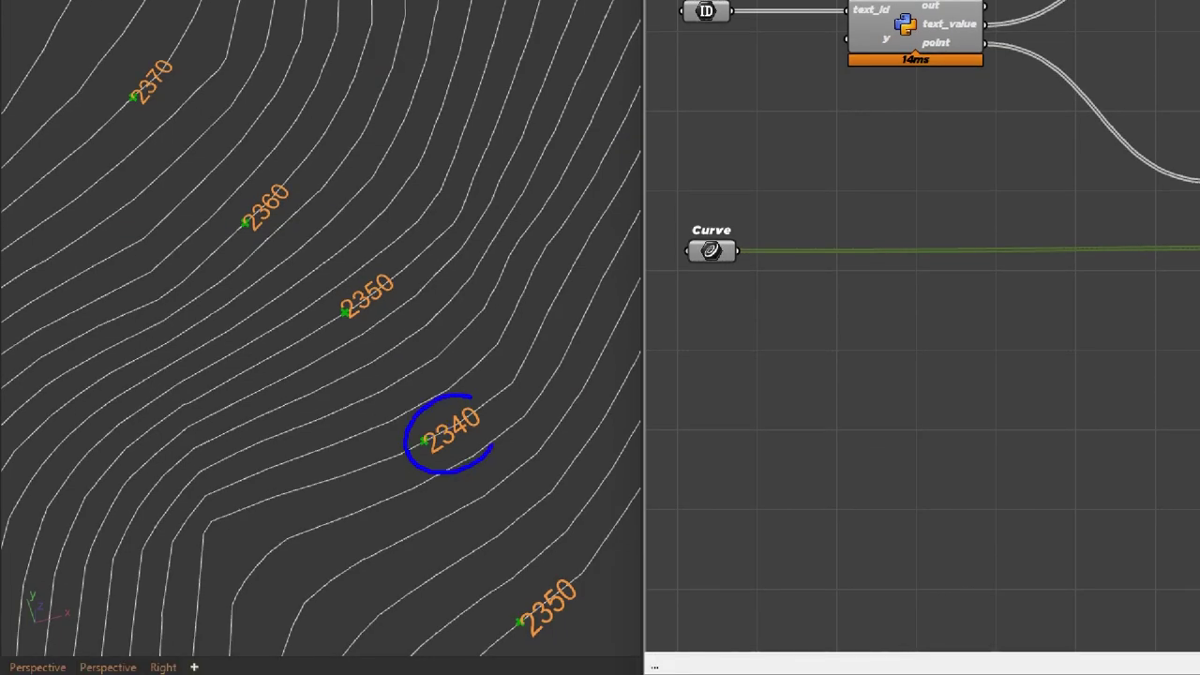
shift+drag(328, 319, 345, 317)
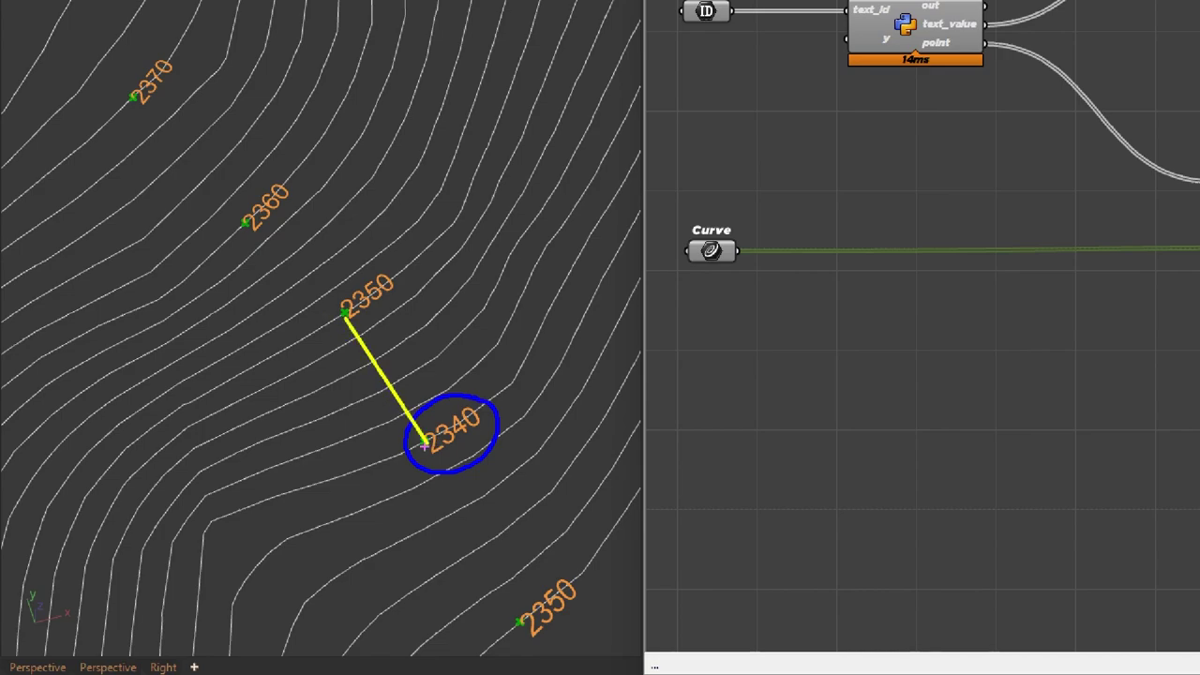
shift+drag(426, 444, 246, 226)
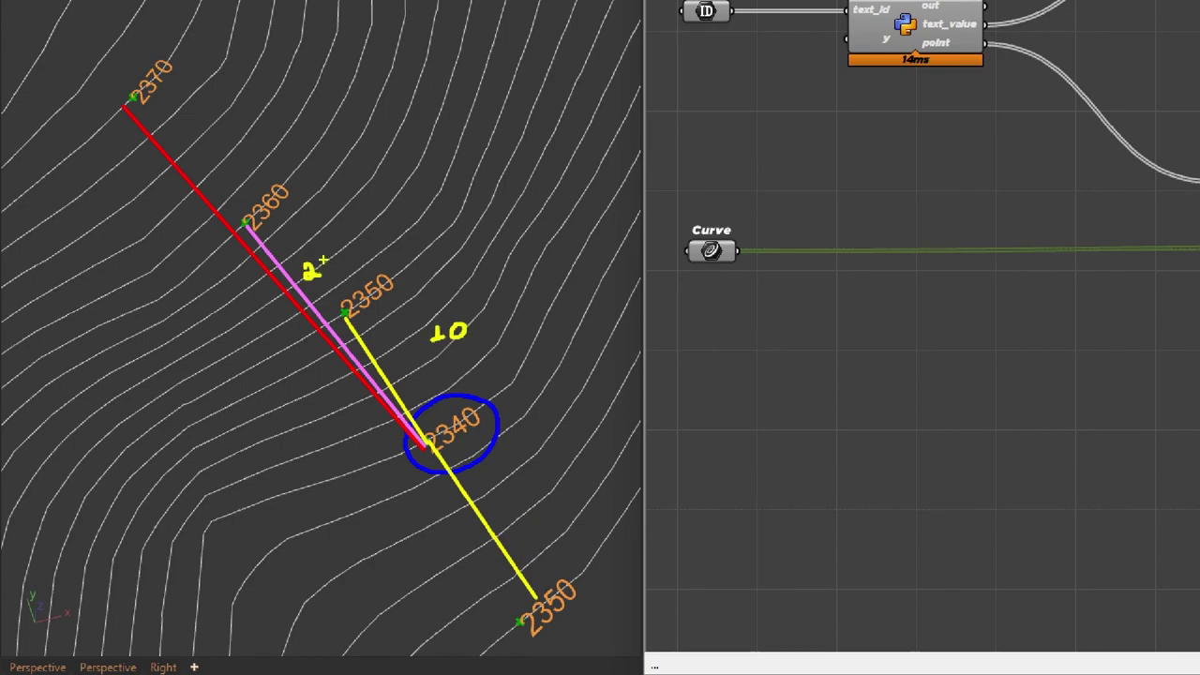
drag(507, 496, 507, 515)
drag(530, 496, 554, 488)
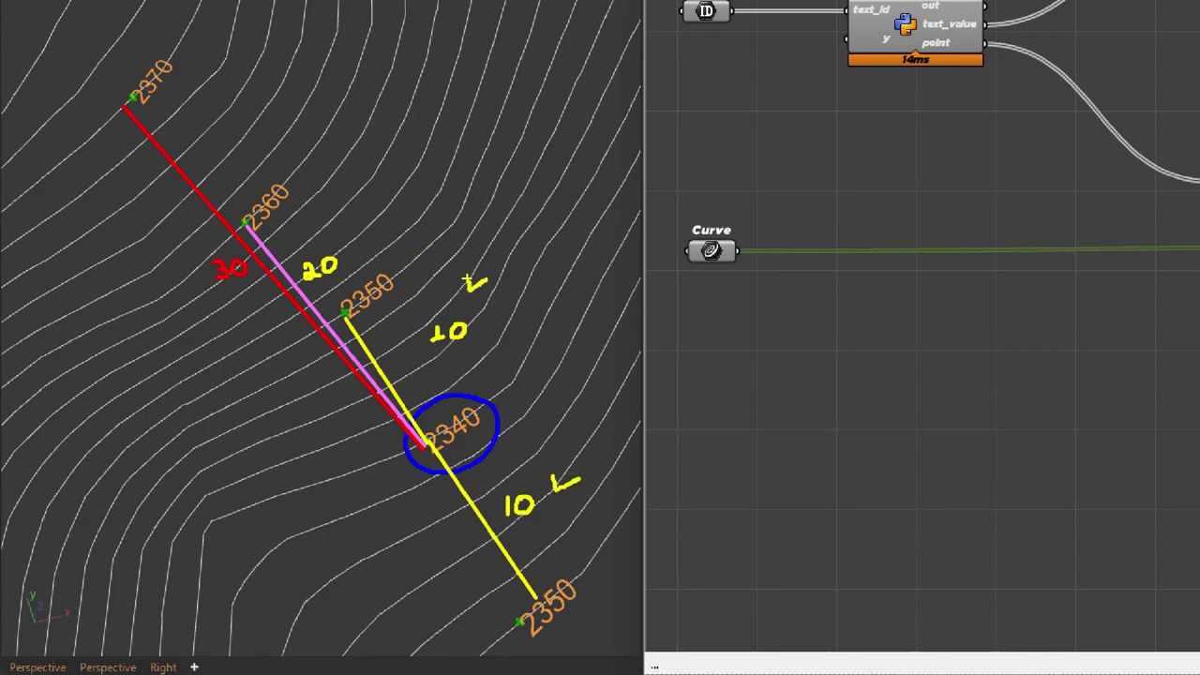
drag(190, 217, 206, 236)
drag(206, 219, 192, 236)
drag(302, 247, 316, 241)
key(Escape)
Add a Proximity 3D component beside Pull Point and feed it the closest points.
right_drag(1093, 408, 876, 419)
double_click(861, 421)
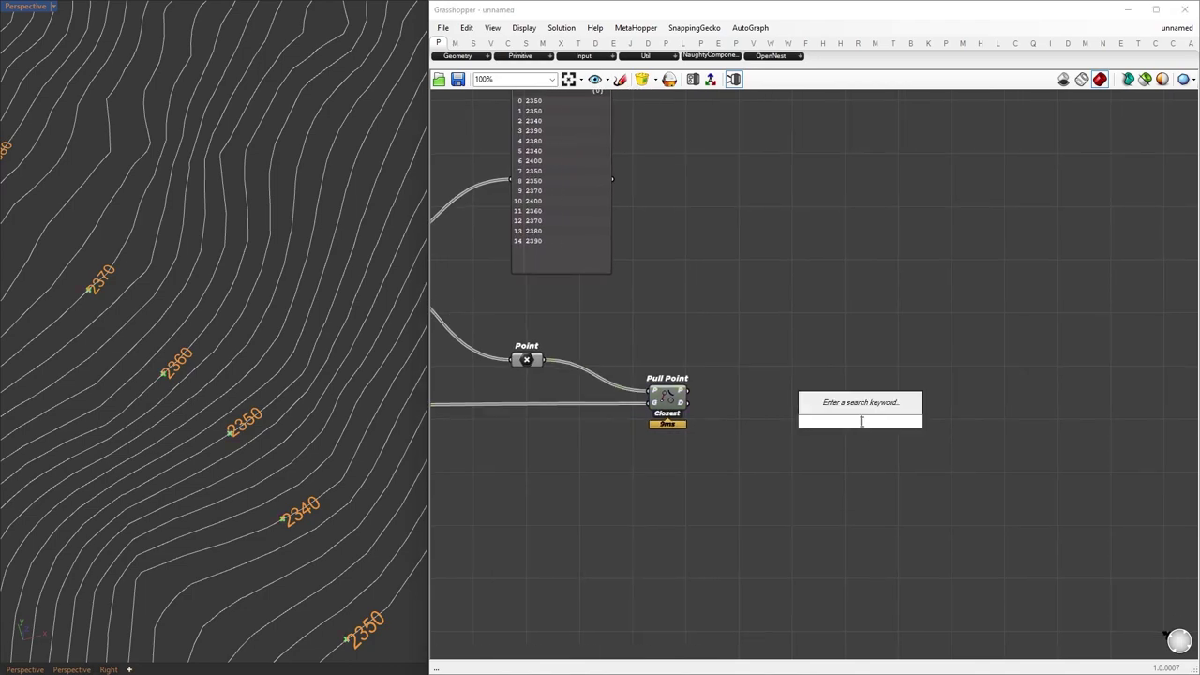
text(proximi)
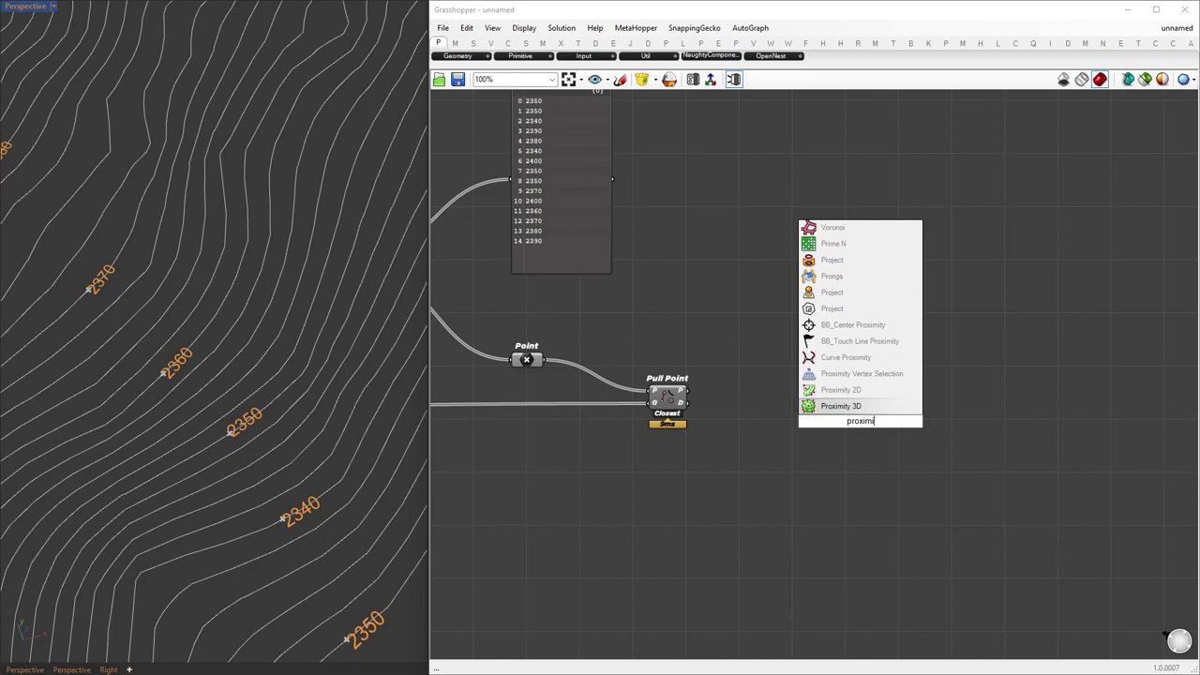
text(ty)
key(Up)
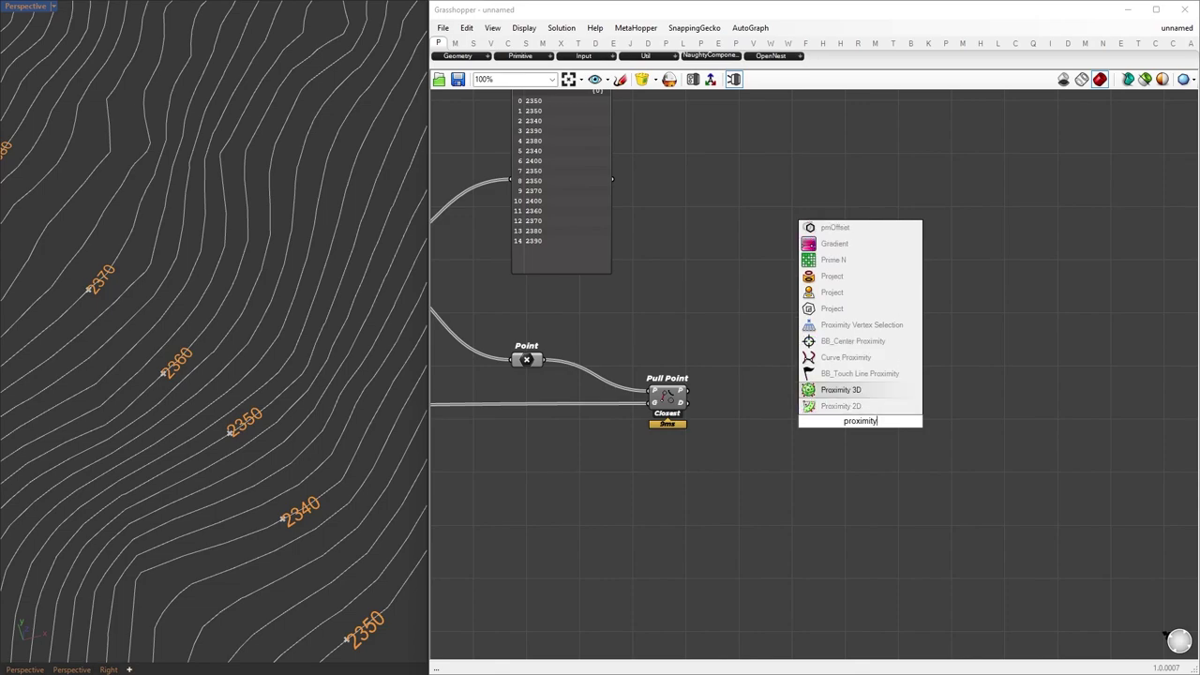
key(Return)
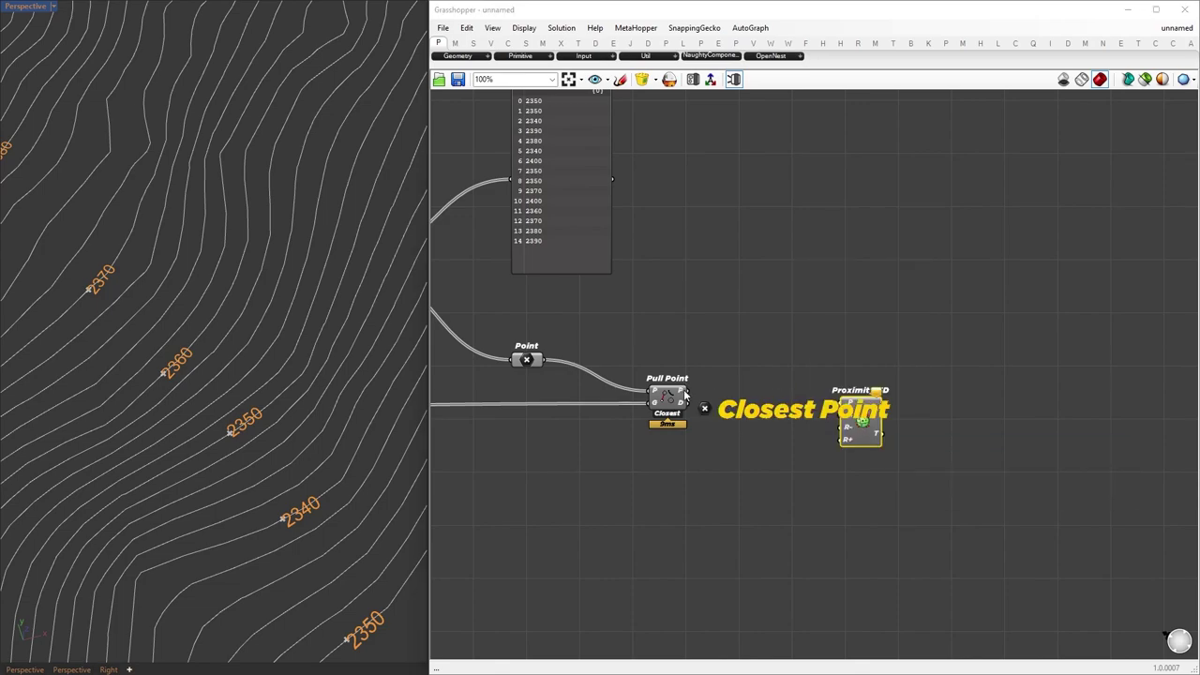
drag(688, 392, 792, 409)
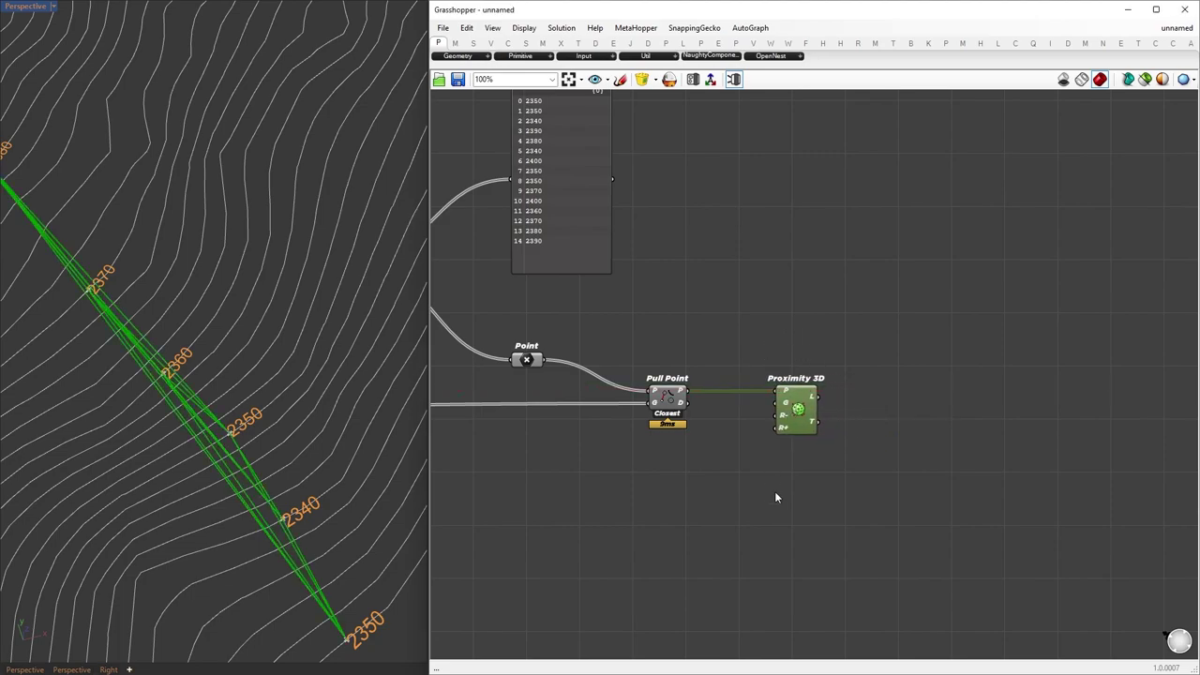
click(776, 495)
click(812, 397)
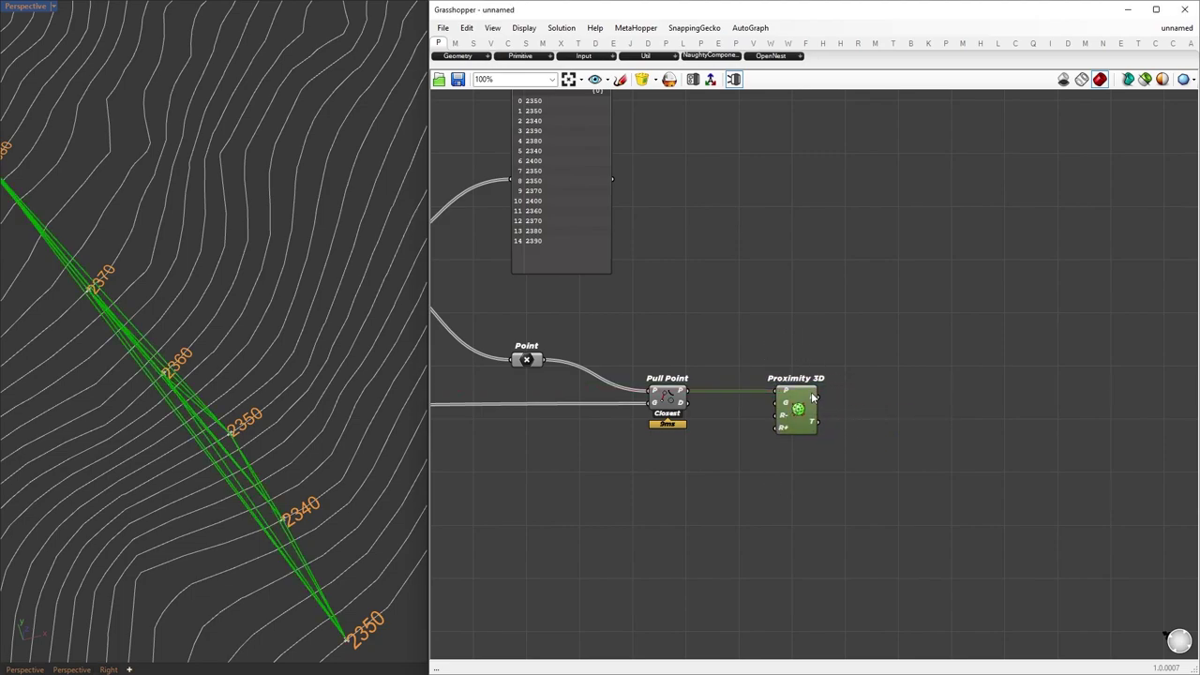
Add a Panel beyond Proximity 3D, connect the topology output to it, and enlarge and align it with that output.
double_click(943, 418)
text(//)
key(Return)
drag(819, 422, 930, 627)
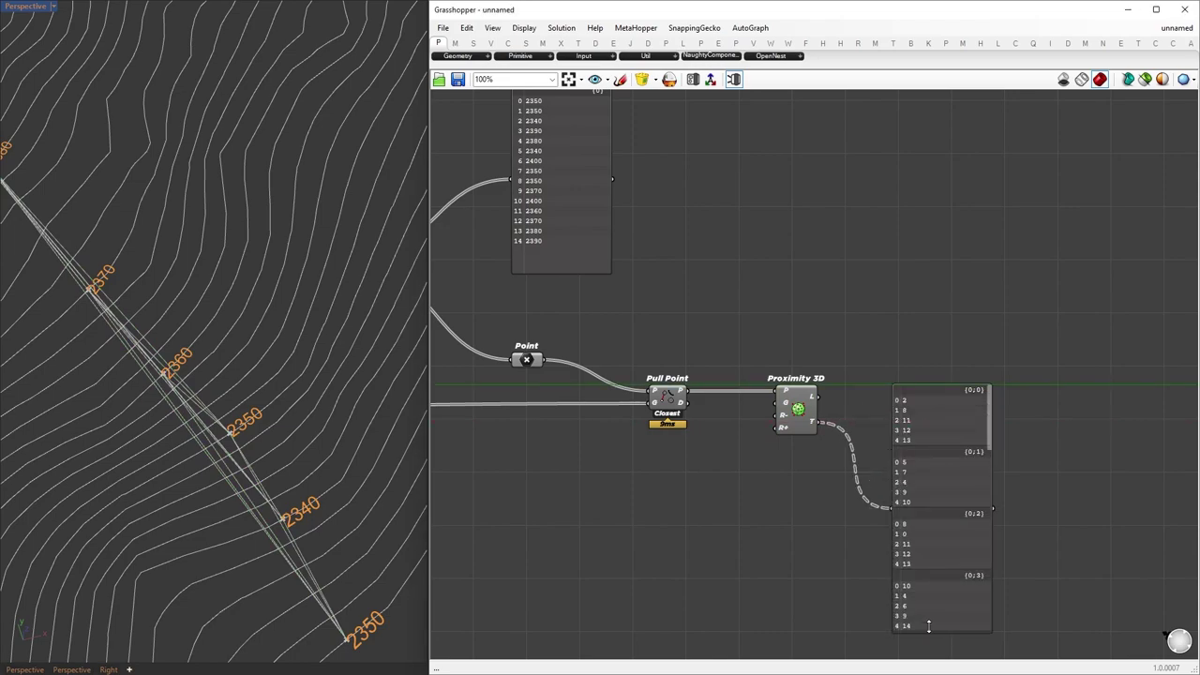
drag(911, 503, 967, 417)
click(916, 485)
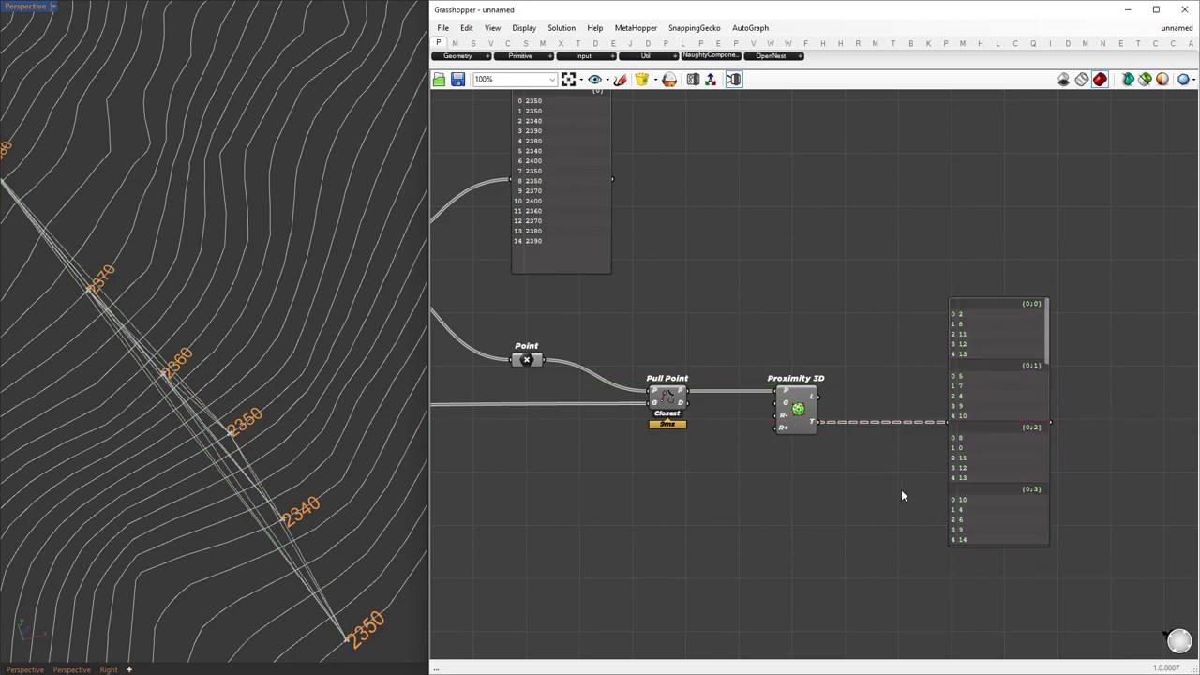
Move the text-value Panel past the topology Panel, and shift both Panels away from Proximity 3D to free up space.
right_drag(843, 278, 945, 368)
right_drag(637, 314, 677, 310)
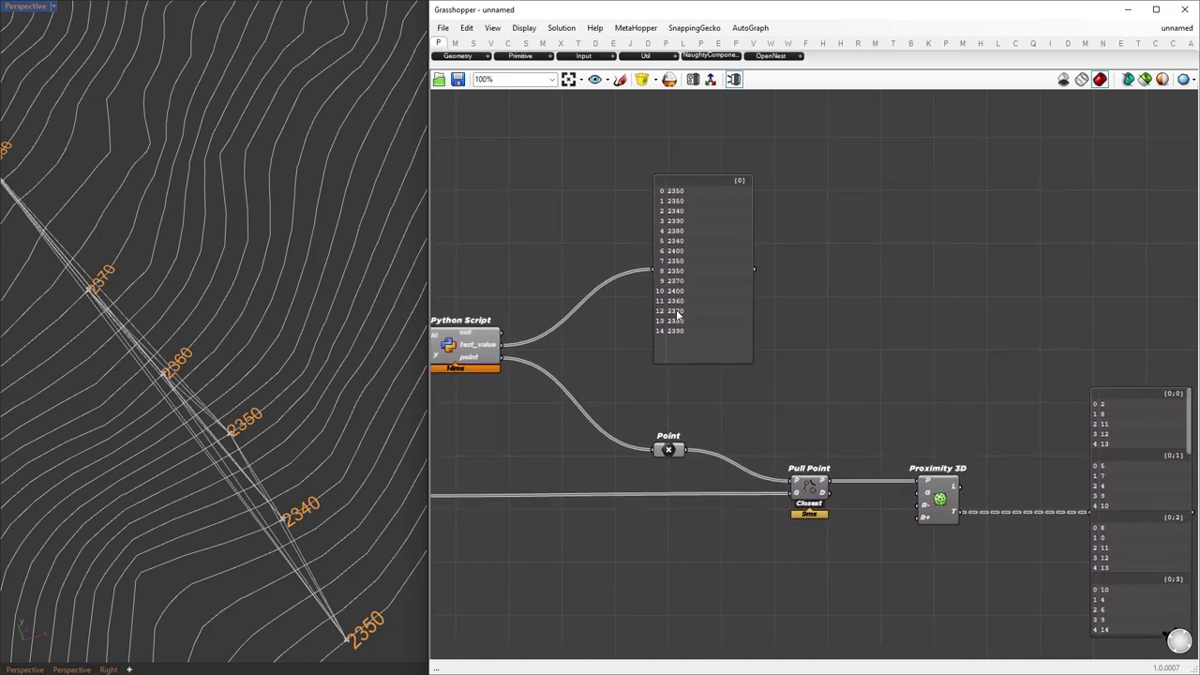
drag(677, 317, 919, 317)
click(1058, 474)
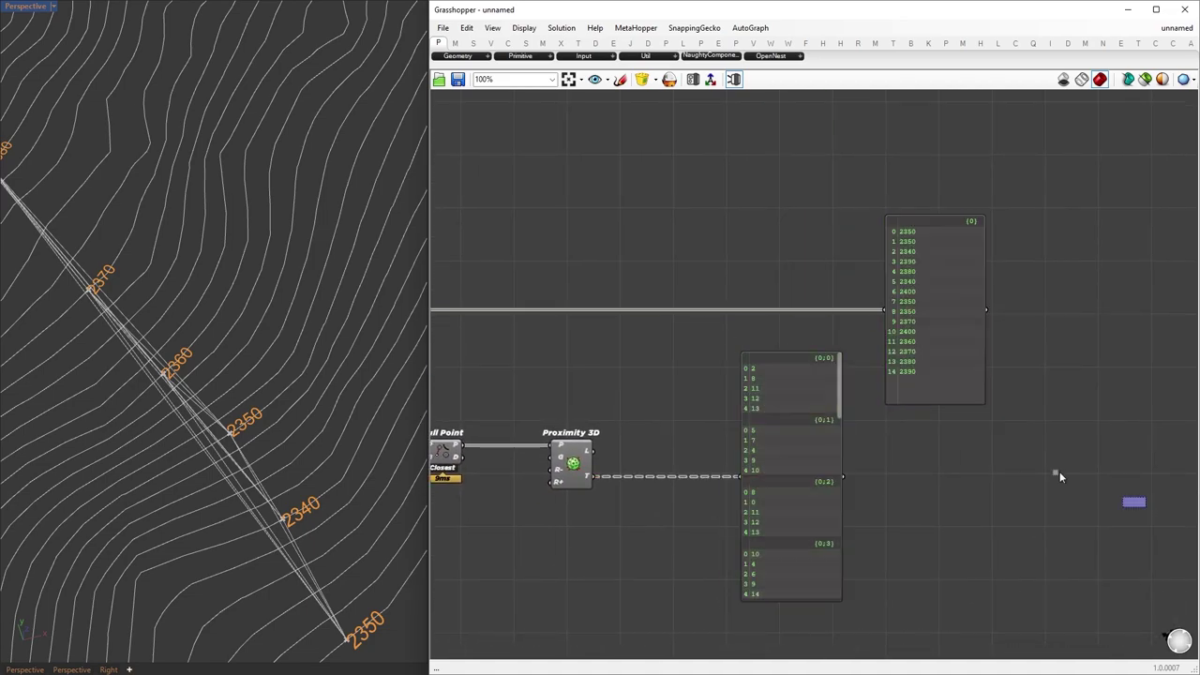
drag(1058, 475, 956, 378)
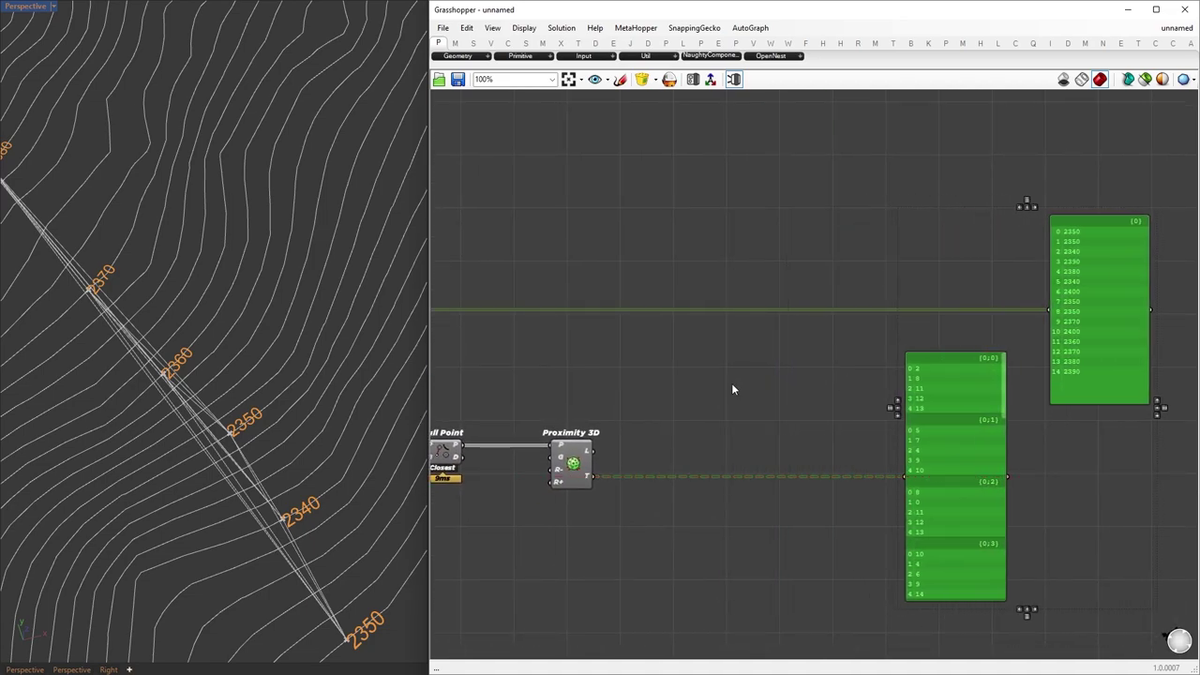
Add a List Item component between Proximity 3D and the topology Panel.
double_click(732, 388)
text(list)
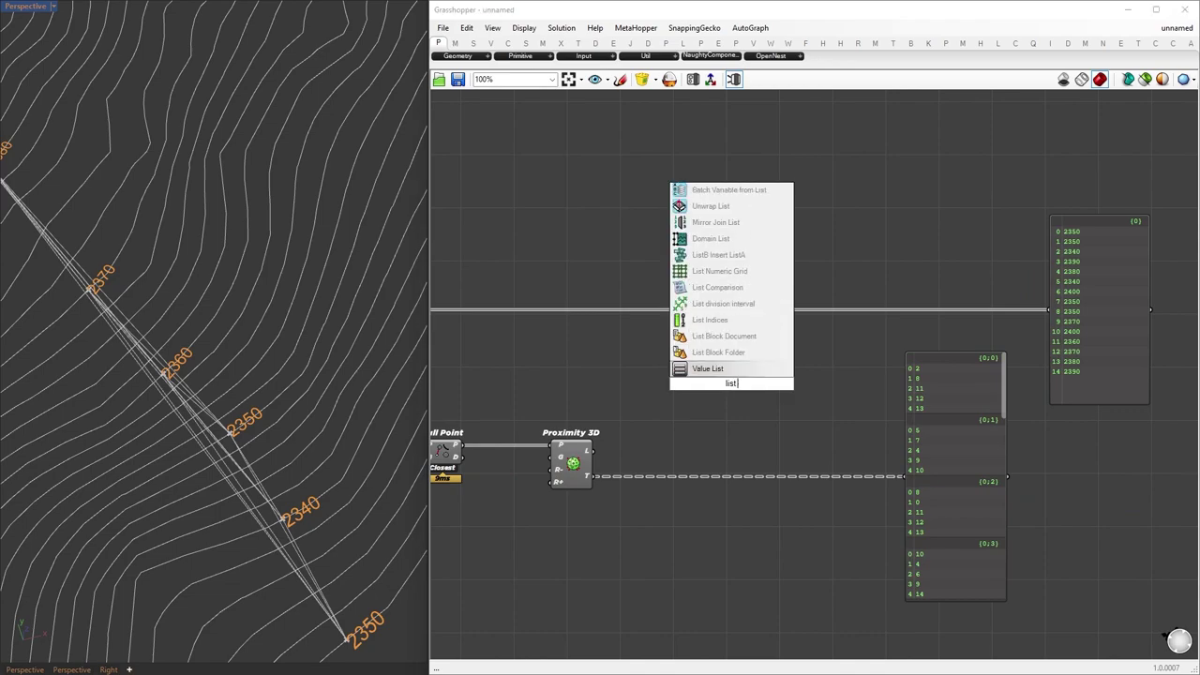
text( item)
key(Return)
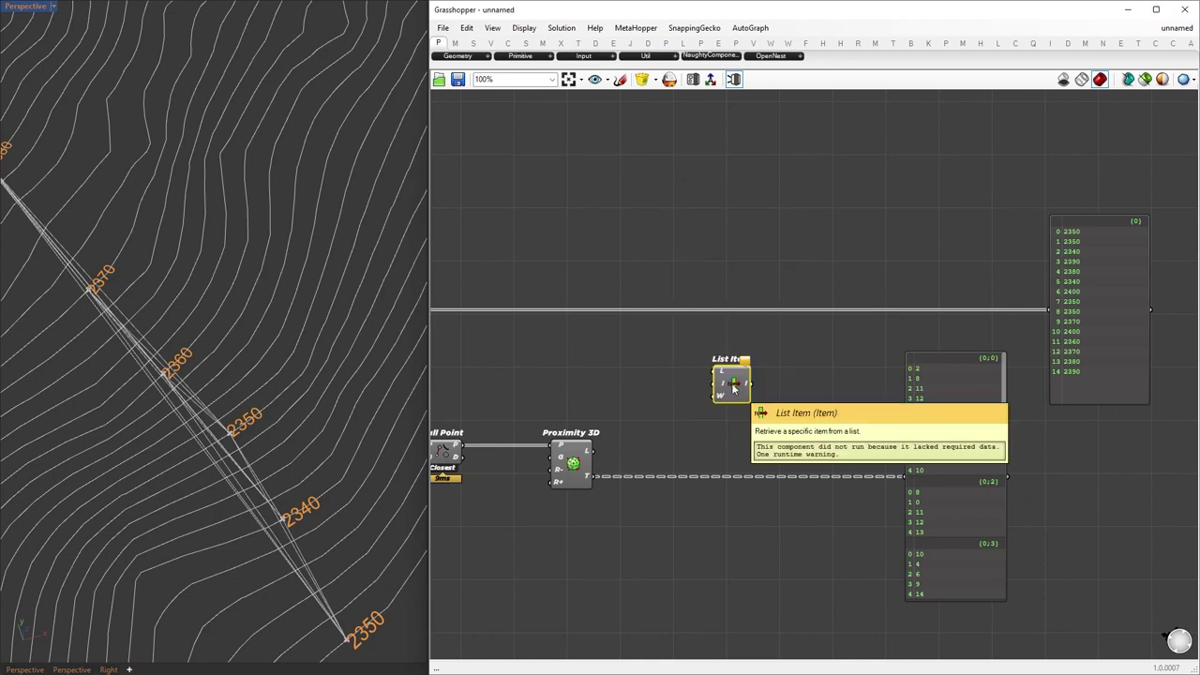
Insert a relay on the text-value wire, feed List Item from it and the Proximity 3D topology as index, and connect the items to the Panel.
double_click(653, 309)
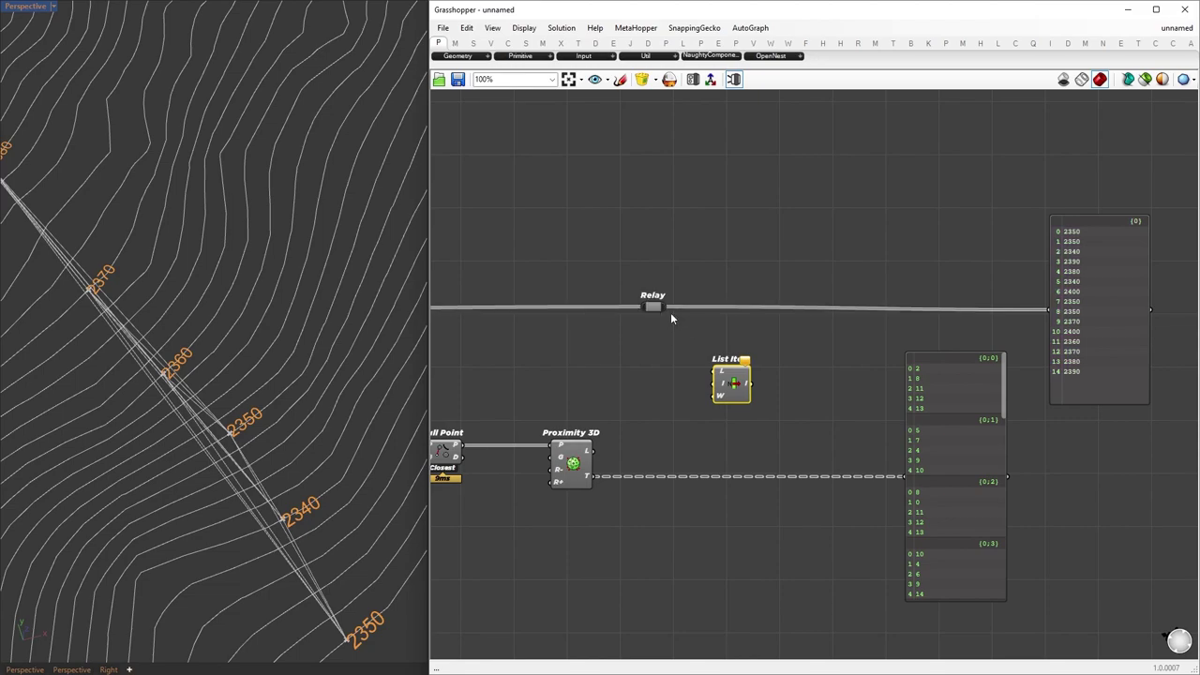
drag(664, 306, 597, 480)
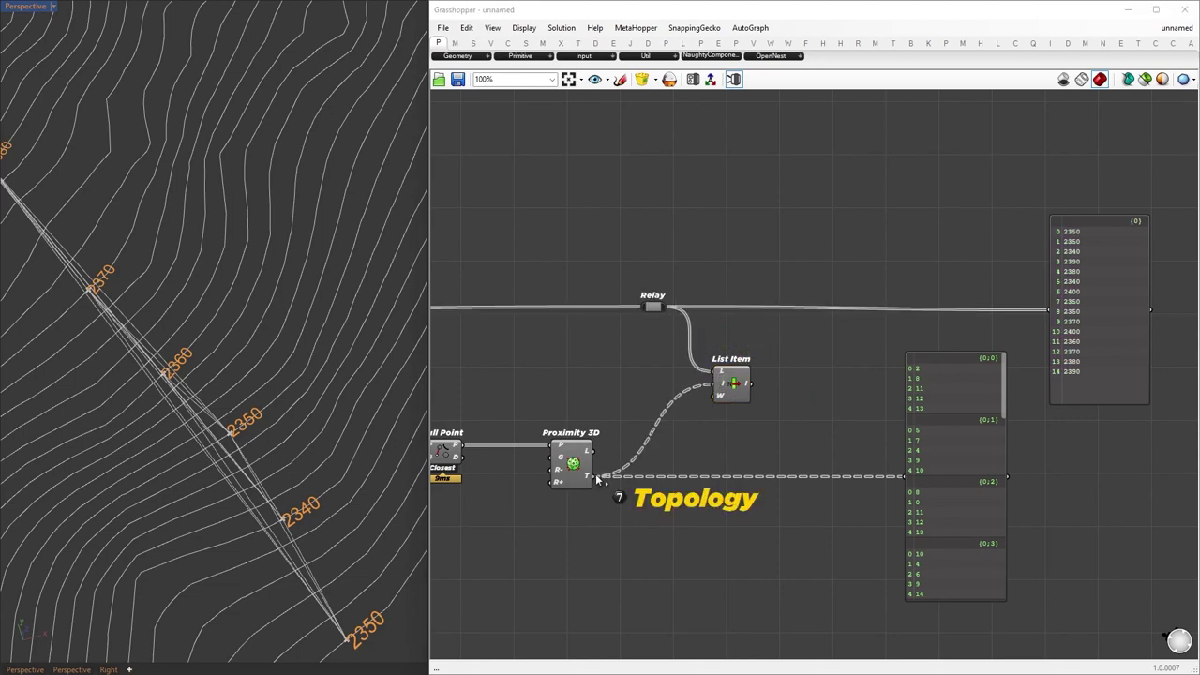
drag(750, 384, 906, 480)
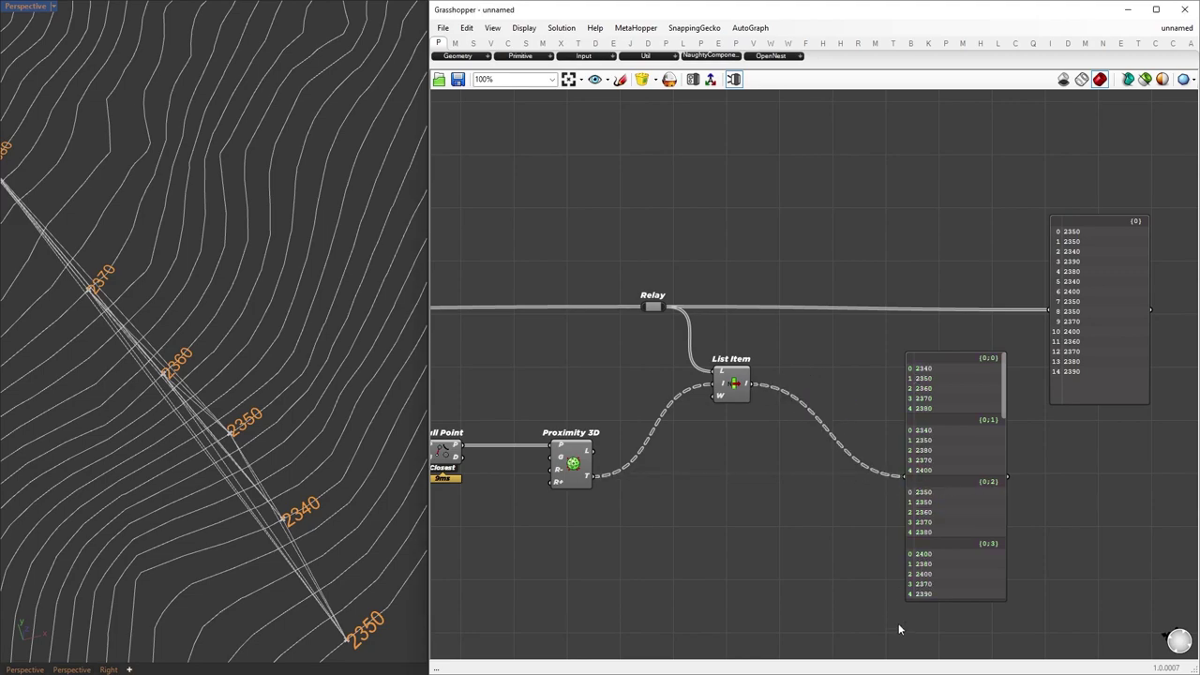
Add a Param Viewer to inspect the List Item output's data structure, and reconnect it to the relay's text values.
double_click(798, 542)
text(param viewer)
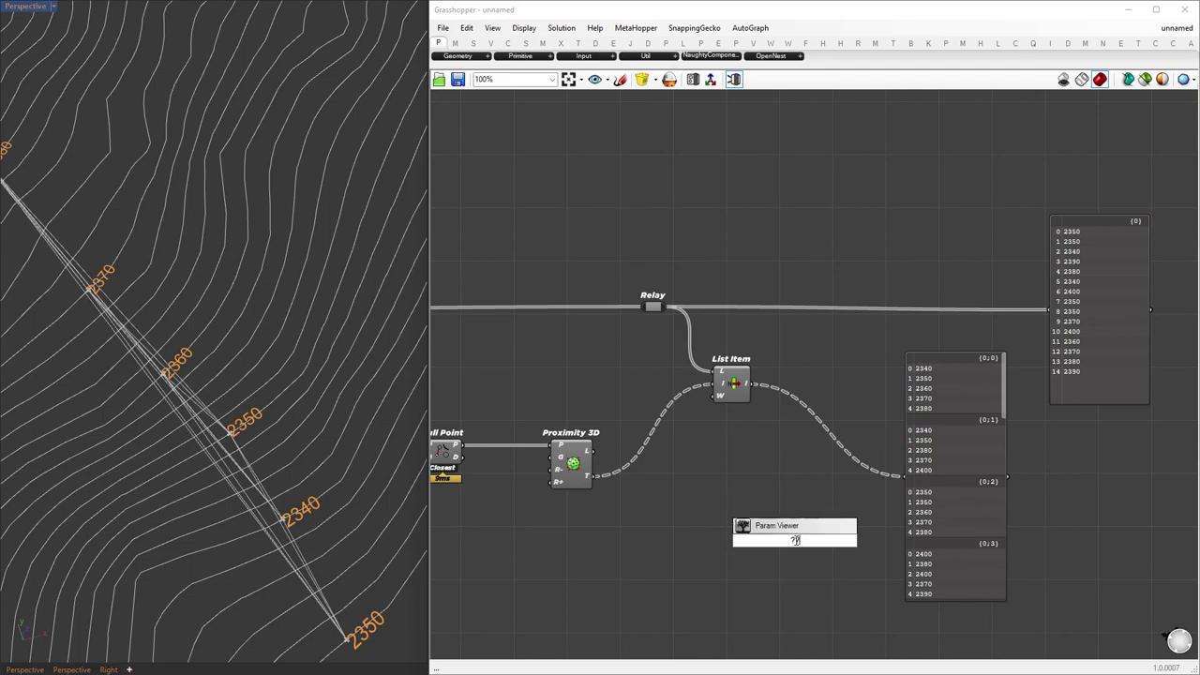
key(Return)
drag(750, 383, 734, 540)
drag(741, 459, 812, 500)
drag(664, 307, 903, 206)
click(839, 278)
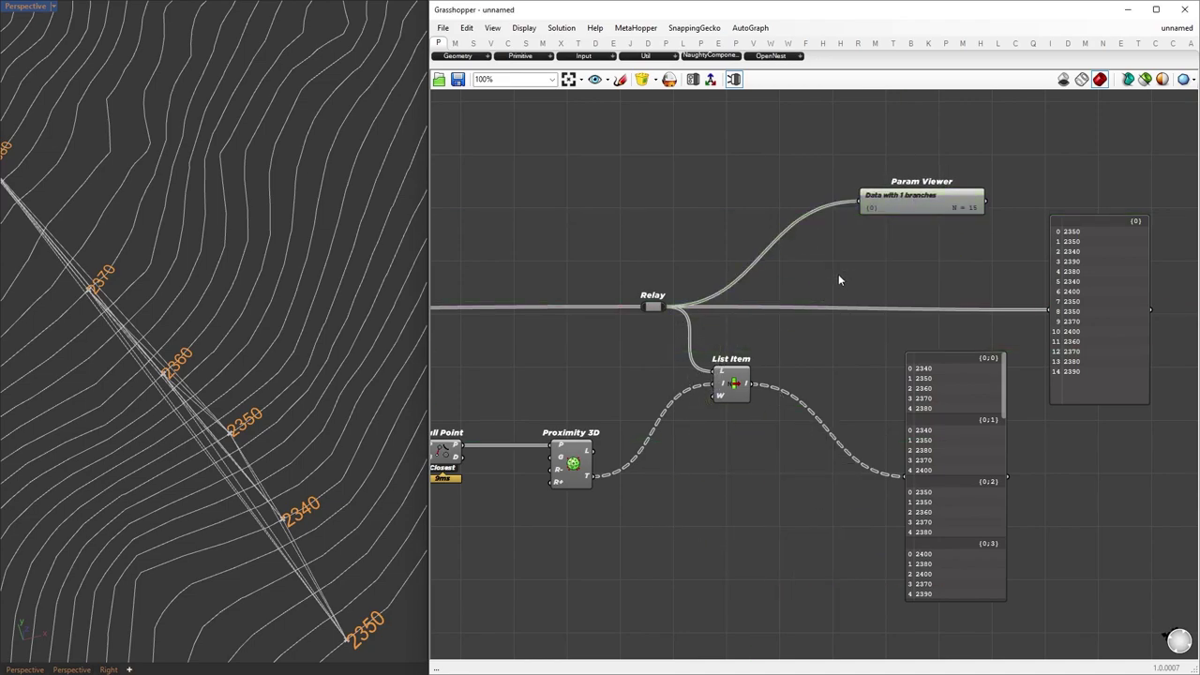
Add a Graft Tree component, feed it the relay's text values, and connect its output to the Param Viewer.
double_click(838, 274)
text(graft)
key(Return)
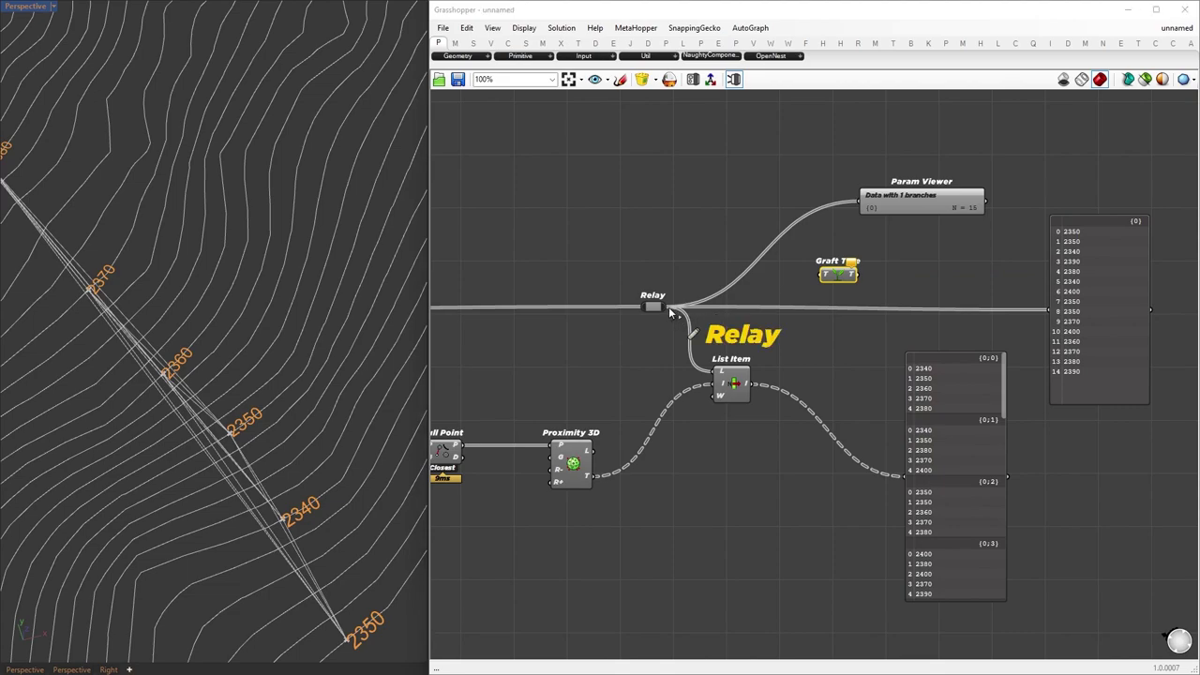
drag(668, 307, 891, 208)
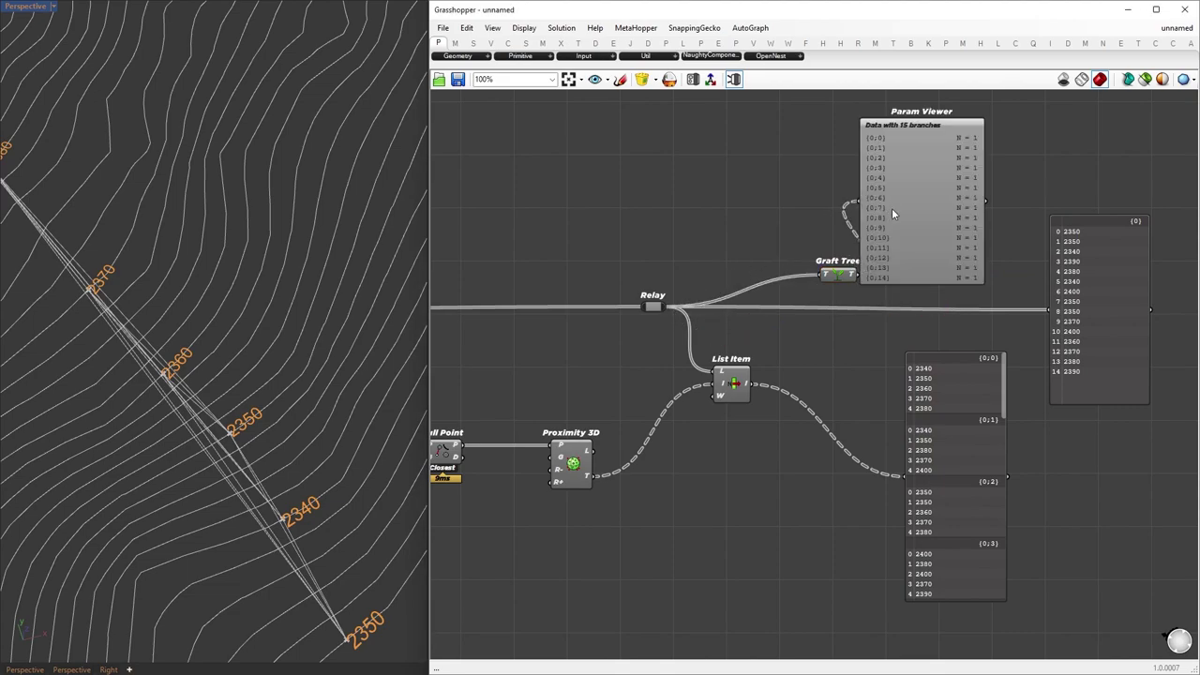
Spread the components apart to make room and connect the Graft Tree output to the text-value Panel.
right_drag(847, 330, 704, 334)
alt+drag(722, 343, 761, 344)
drag(765, 217, 825, 214)
drag(727, 281, 1040, 304)
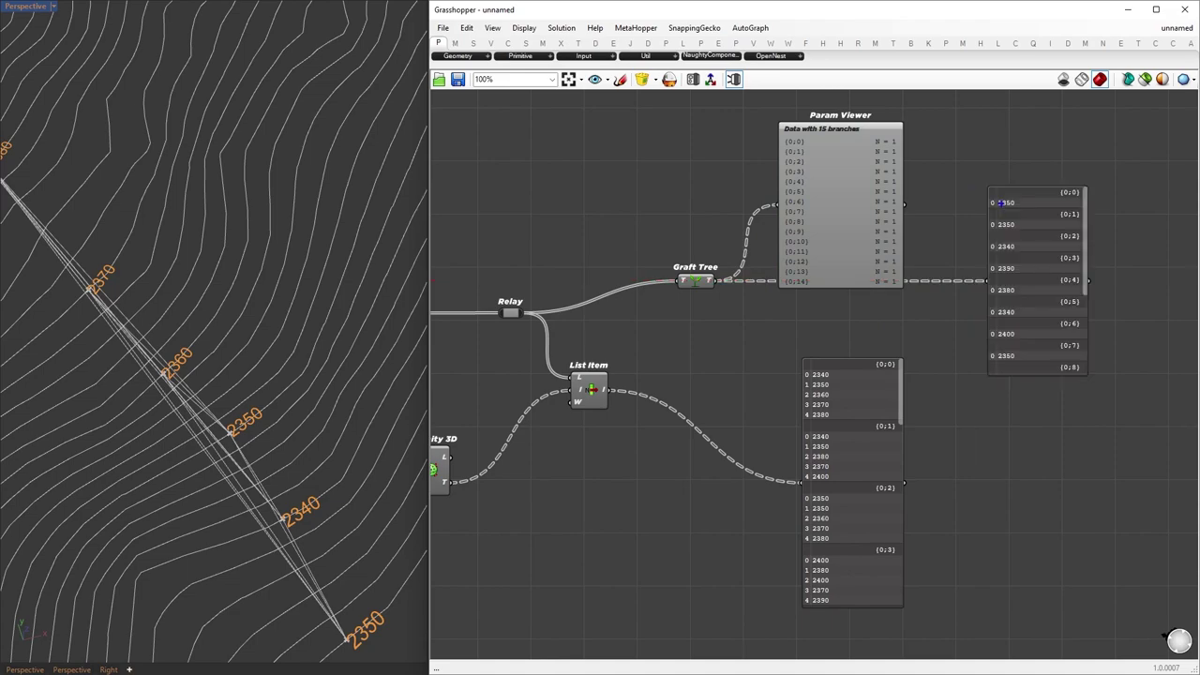
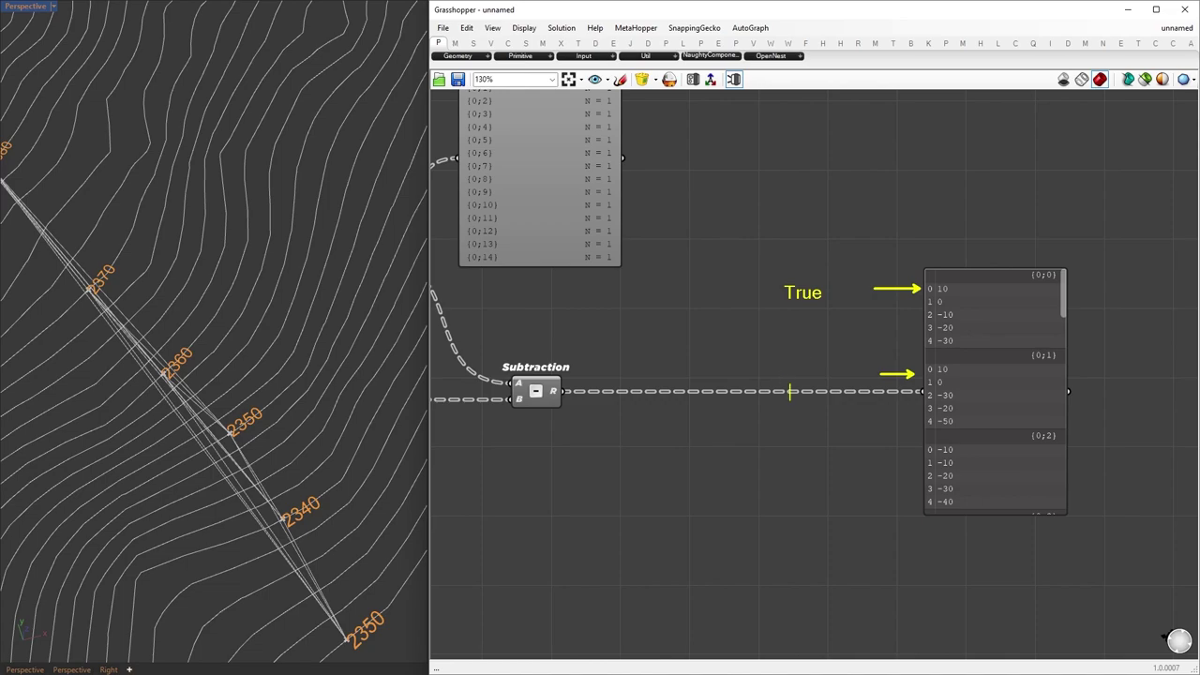
Add an Equality component and connect the Subtraction result to its A input.
double_click(709, 446)
text(equality)
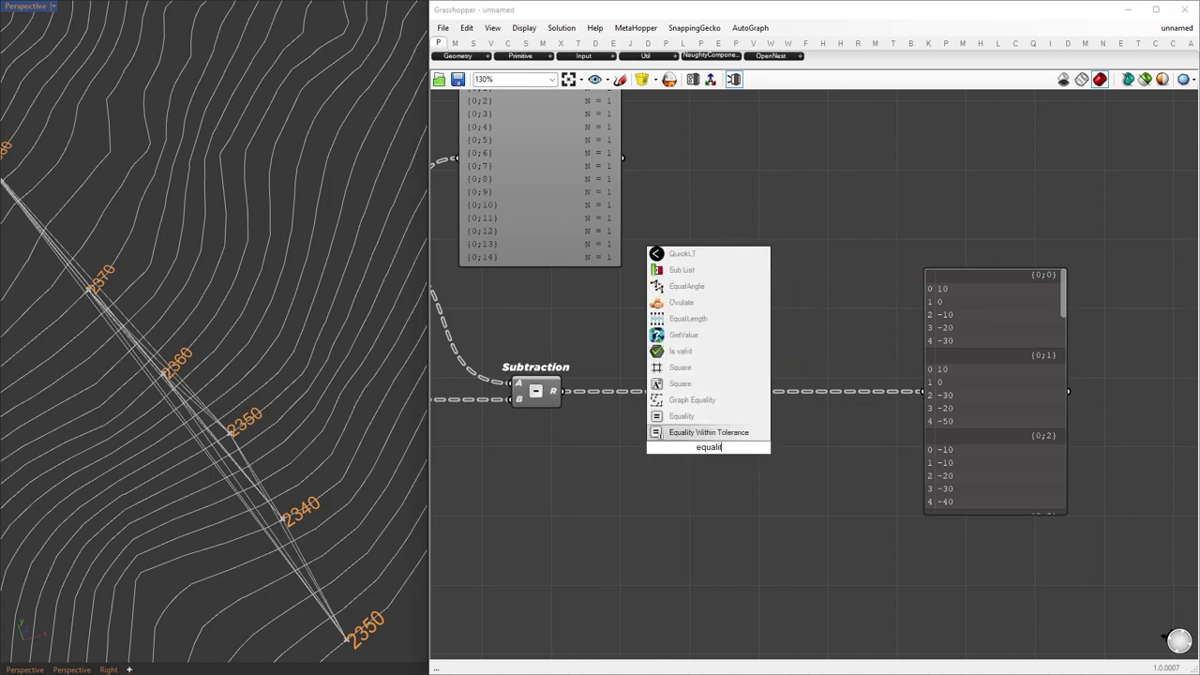
key(Return)
drag(561, 391, 734, 474)
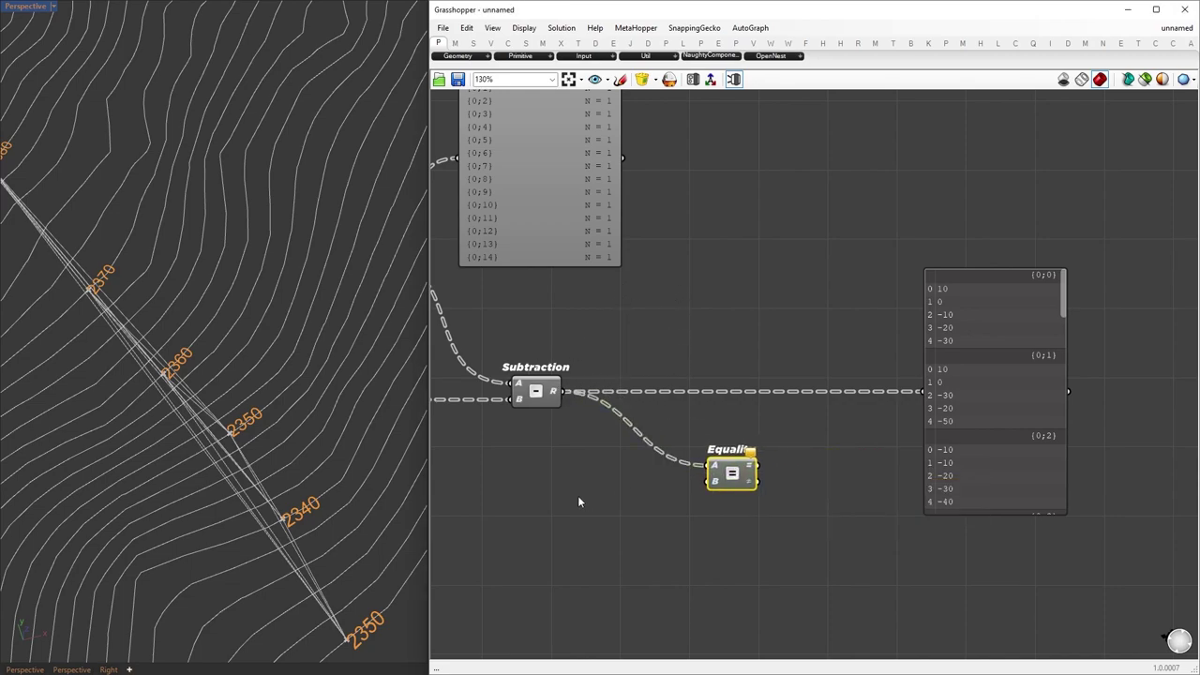
Compare against a slider of 10 at Equality's B input, send the equal output to the Panel, and align Equality with Subtraction.
double_click(578, 495)
text(10)
key(Return)
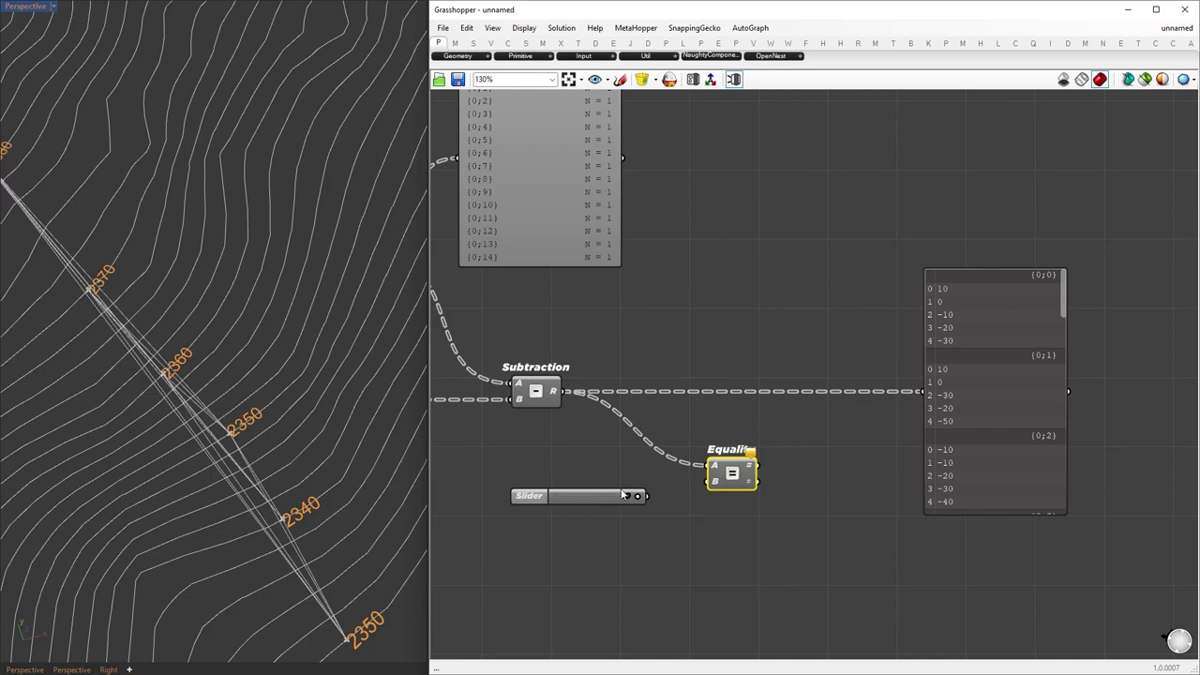
drag(639, 496, 925, 391)
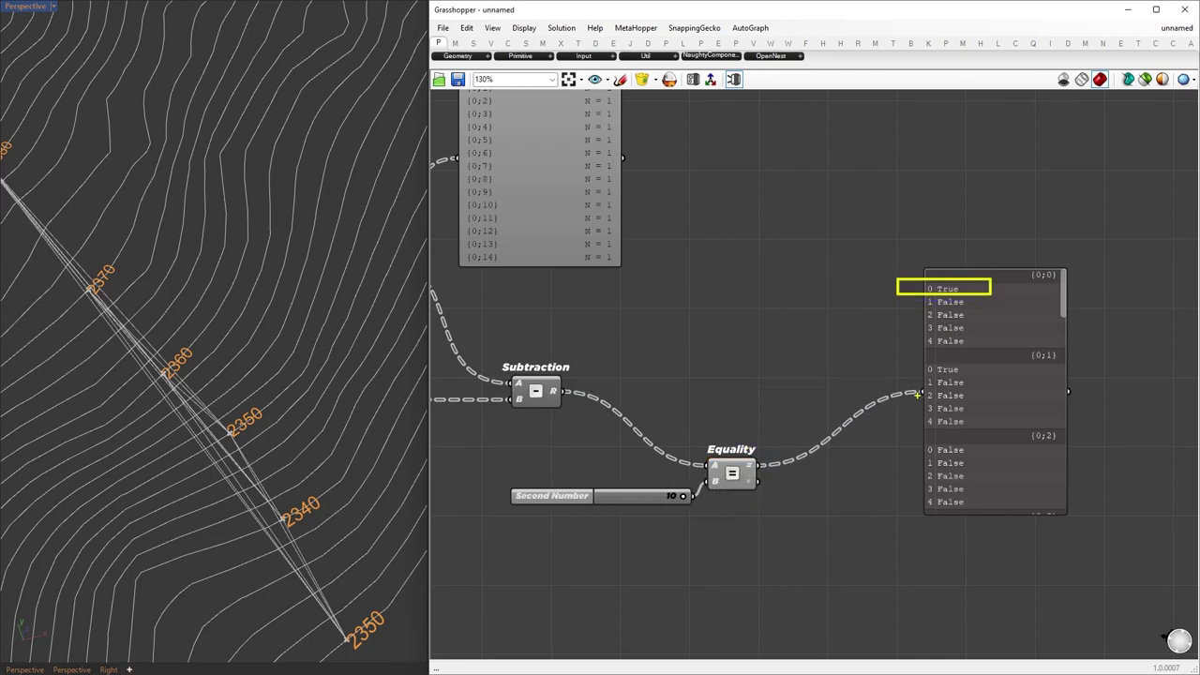
drag(733, 473, 847, 399)
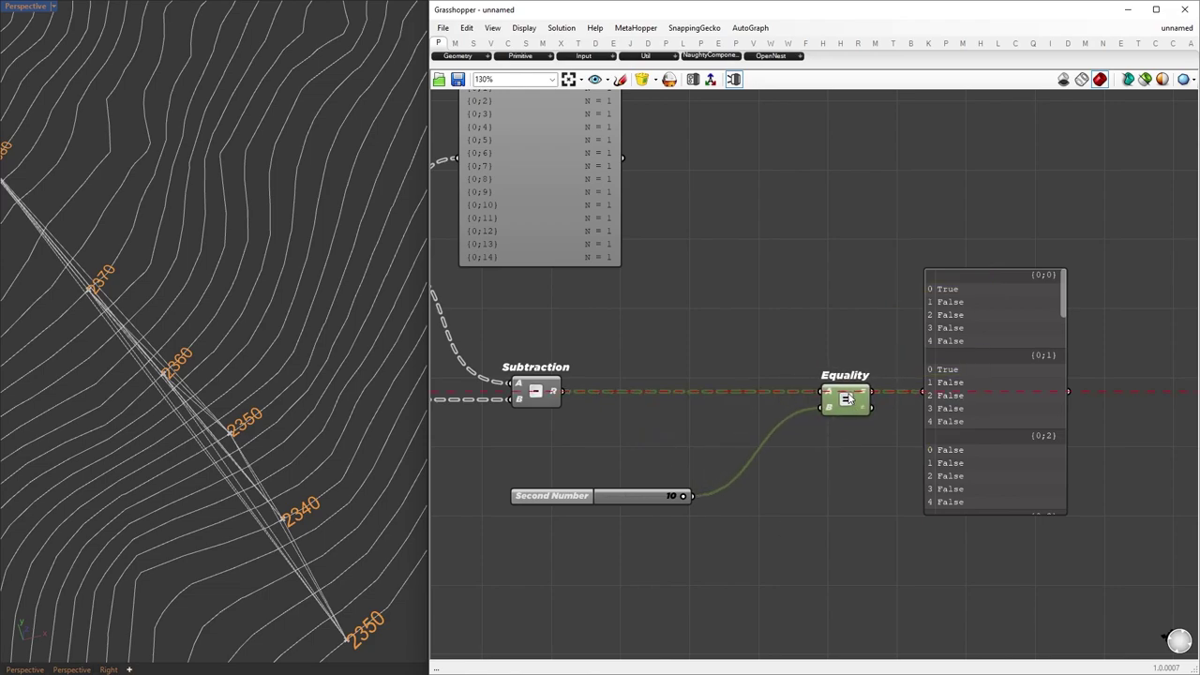
Move the true/false Panel farther away from the Equality component.
drag(938, 412, 1056, 413)
click(1036, 429)
right_drag(1037, 430, 1153, 311)
mouse_move(752, 379)
mouse_down()
mouse_move(733, 404)
mouse_move(809, 438)
mouse_up()
click(733, 457)
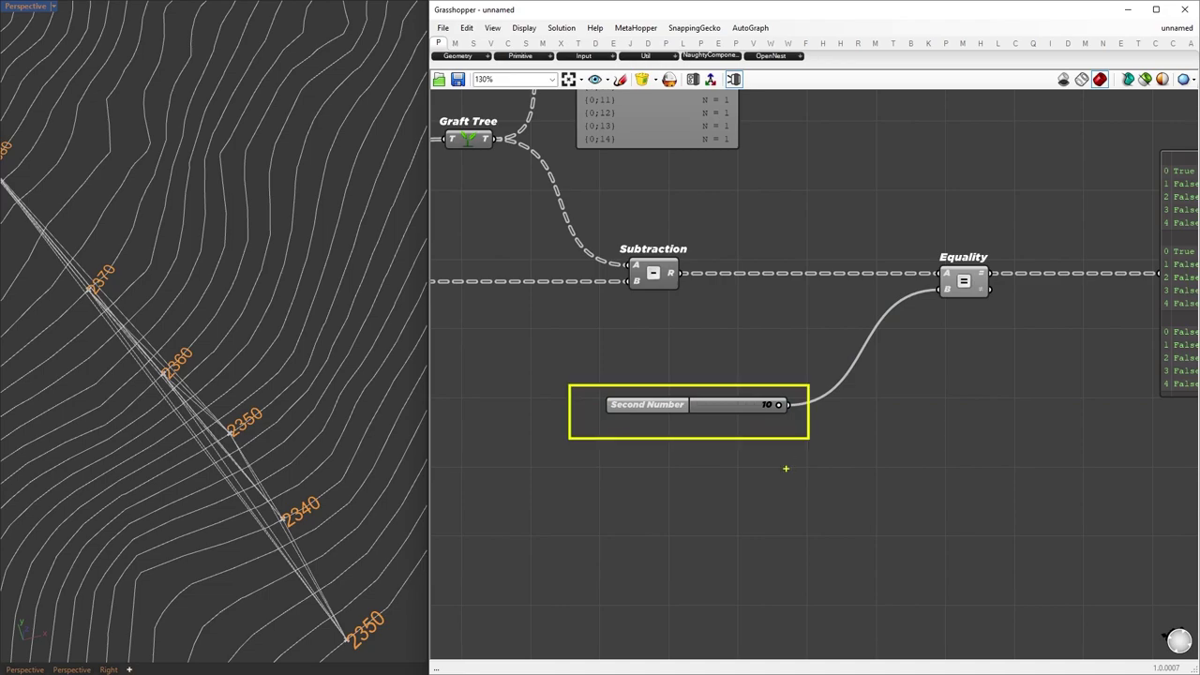
key(Escape)
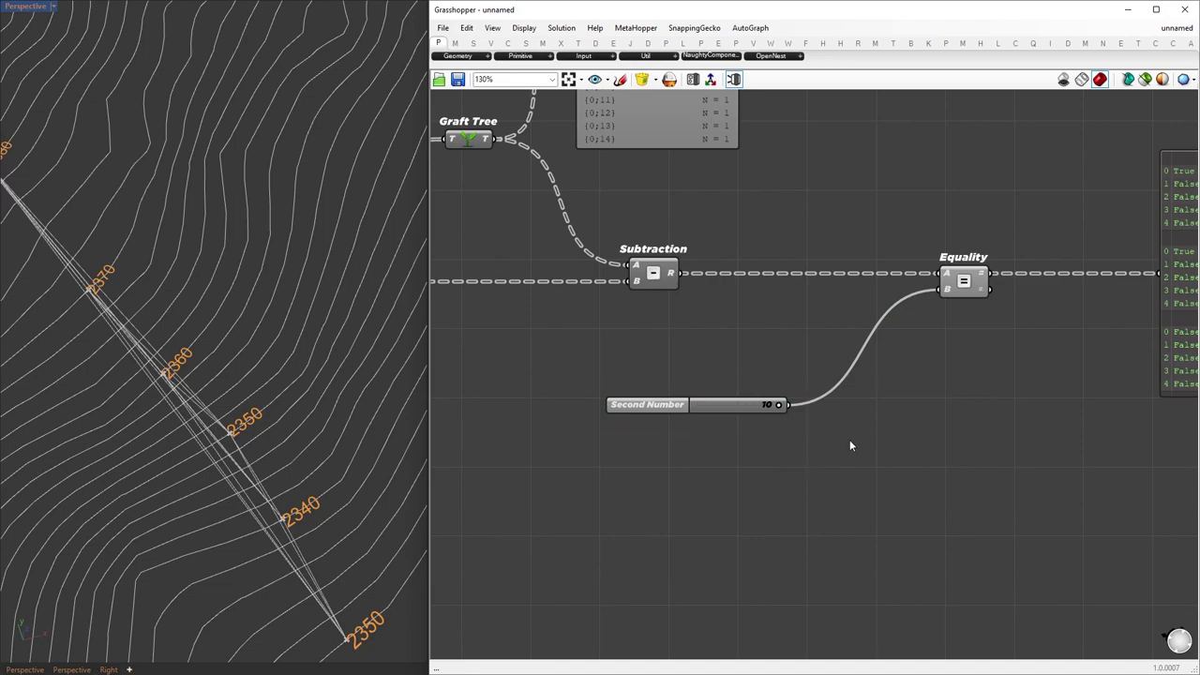
Add a Panel in the empty area below the slider and feed it the relay's elevation text values.
scroll(899, 436, down, 3)
right_drag(596, 358, 771, 359)
drag(606, 254, 661, 543)
double_click(759, 528)
text(//)
key(Return)
scroll(790, 573, up, 3)
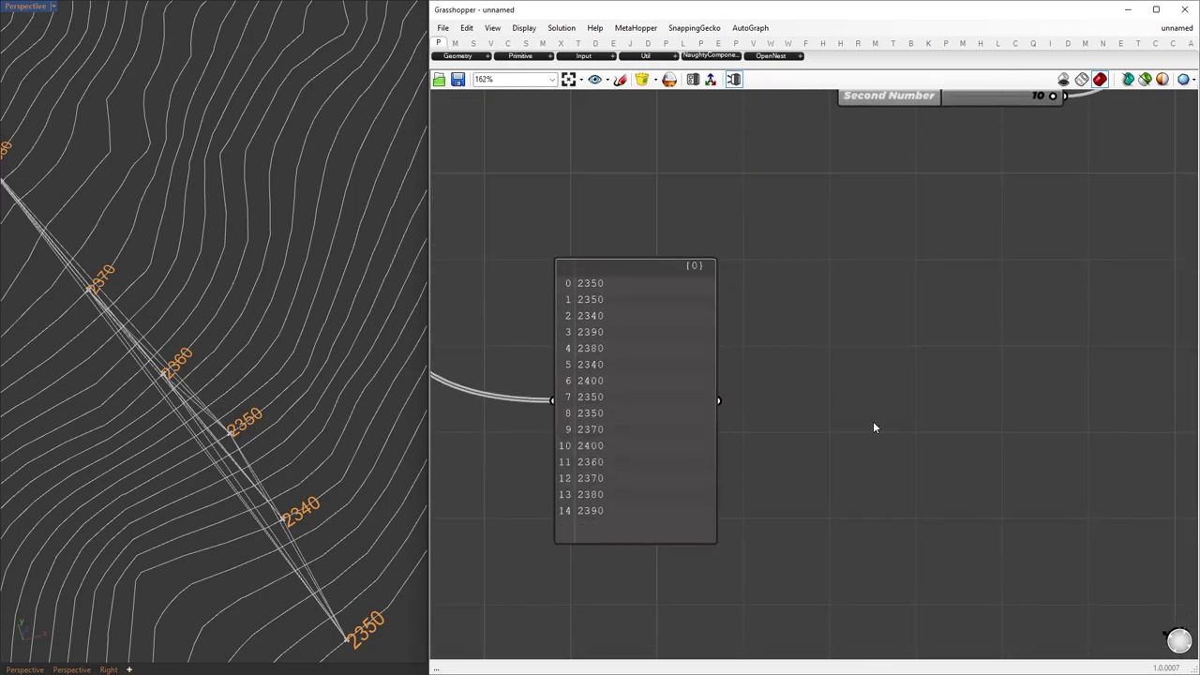
Add a Create Set component, feed it the elevation values through the second relay, and connect its set output to the Panel.
double_click(873, 421)
text(create se)
key(Return)
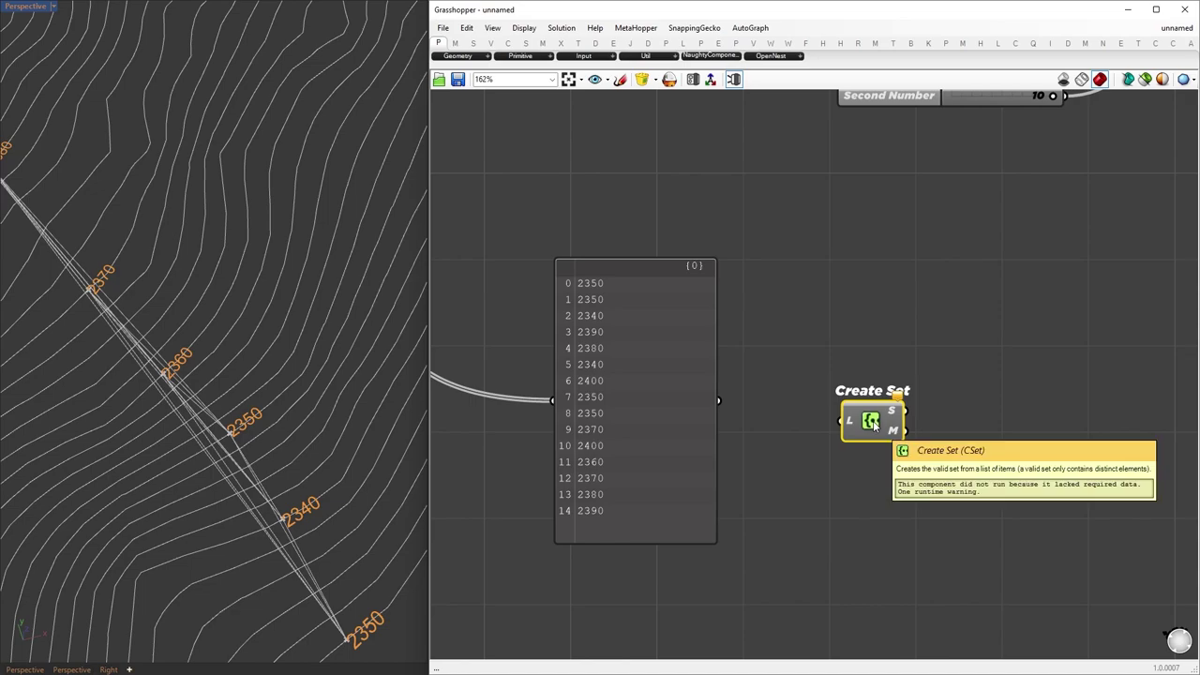
drag(619, 441, 1091, 337)
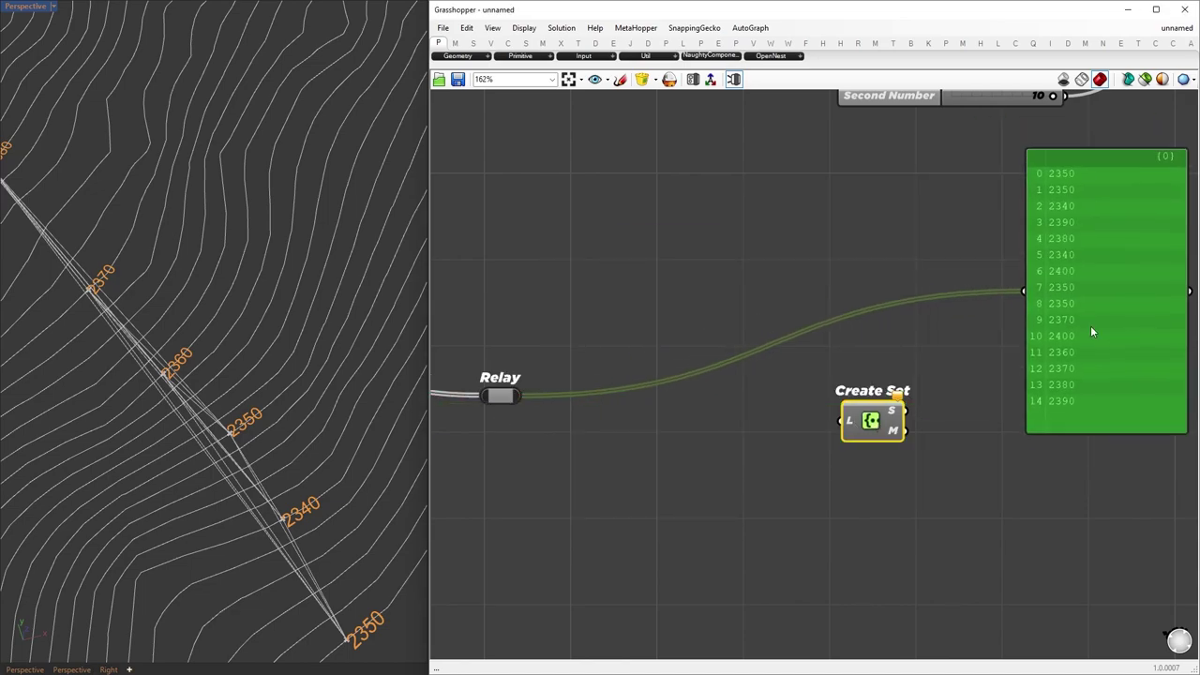
drag(851, 432, 760, 443)
drag(522, 396, 703, 463)
drag(737, 451, 1025, 298)
click(792, 436)
drag(703, 461, 1025, 298)
Insert a Sort List component between Create Set and the Panel and align it with Create Set.
double_click(792, 434)
text(sort)
key(Return)
drag(791, 445, 782, 405)
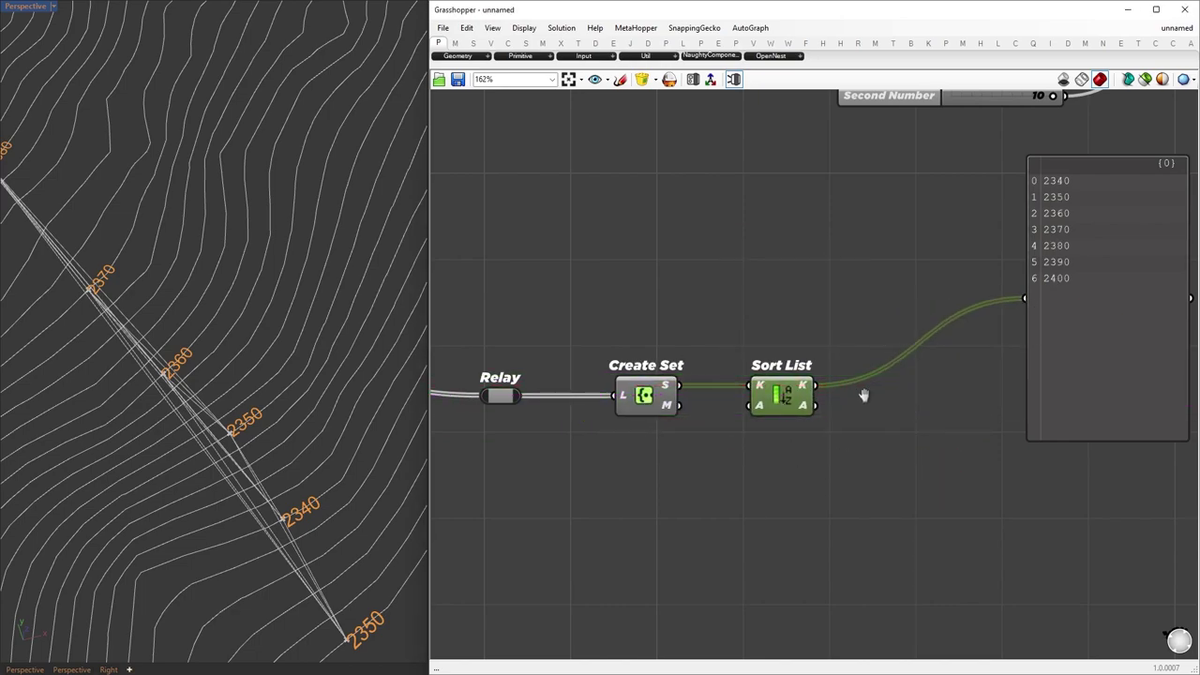
right_drag(866, 400, 723, 434)
click(793, 422)
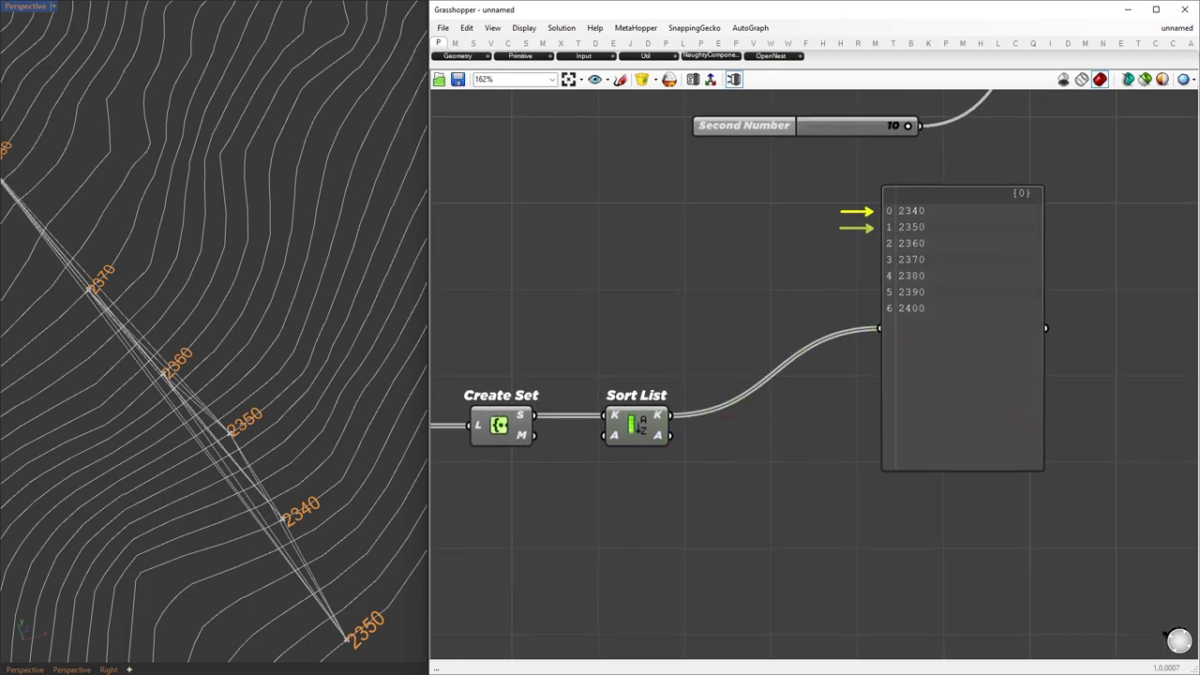
Add a List Item component, connect the sorted list to its L input, and give it an extra +1 output.
double_click(764, 445)
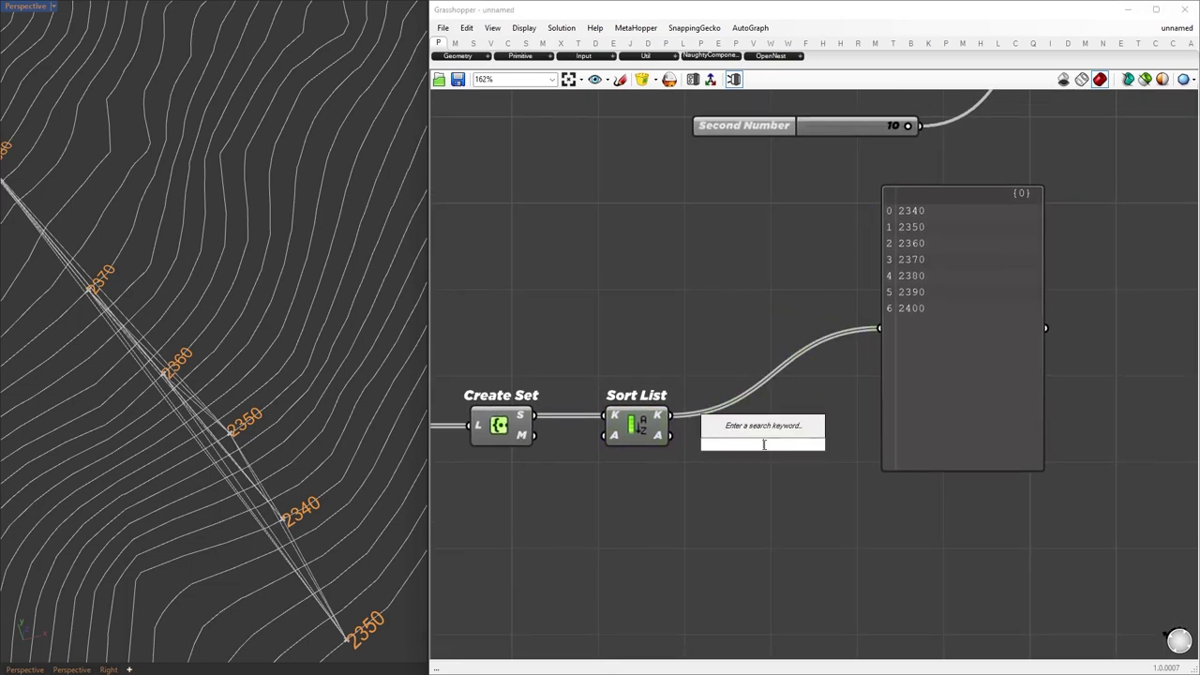
text(list item)
key(Return)
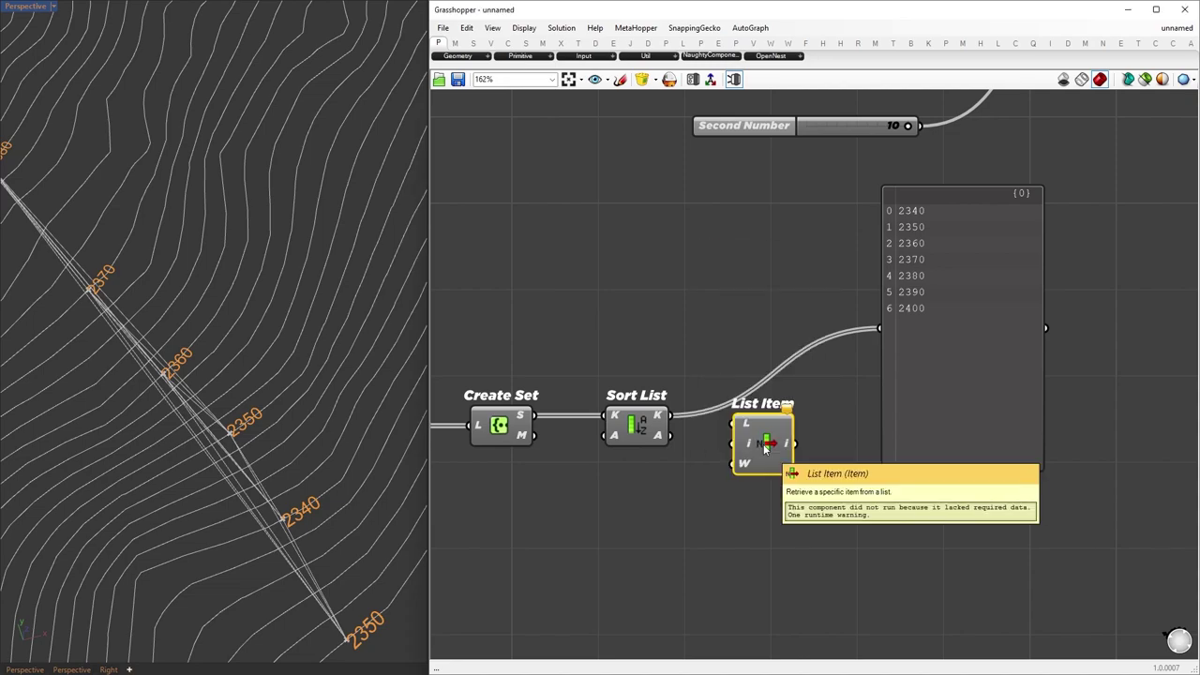
drag(674, 416, 761, 479)
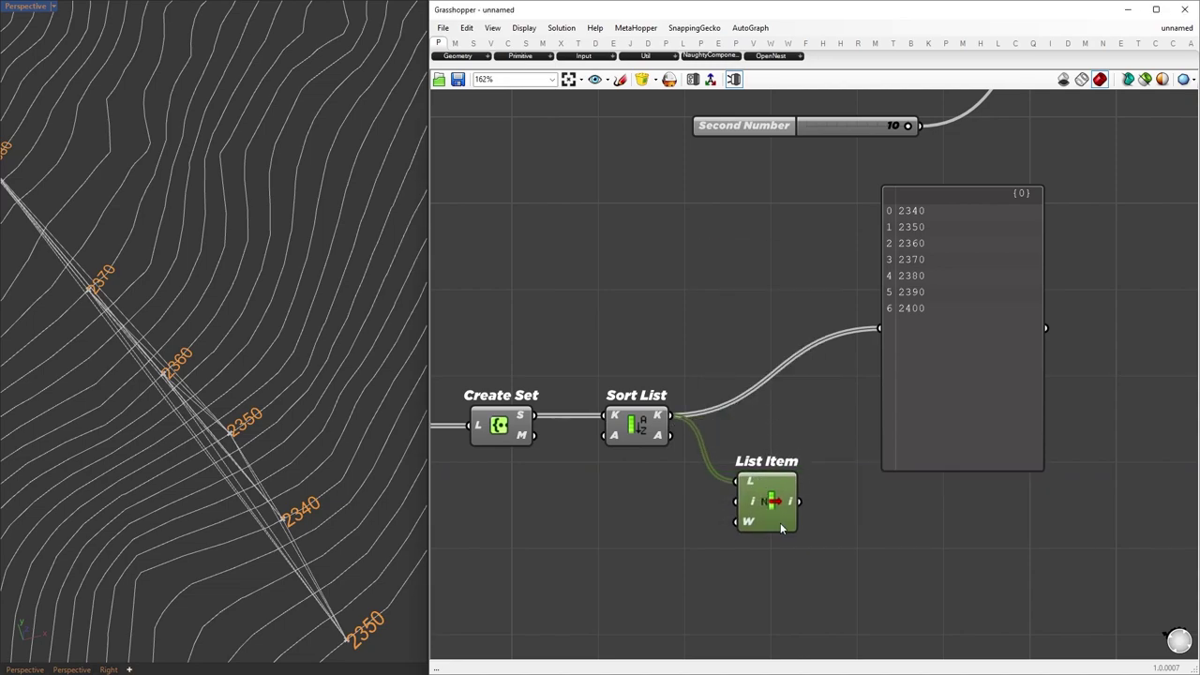
ctrl+right_drag(782, 527, 786, 445)
scroll(786, 444, up, 3)
click(796, 574)
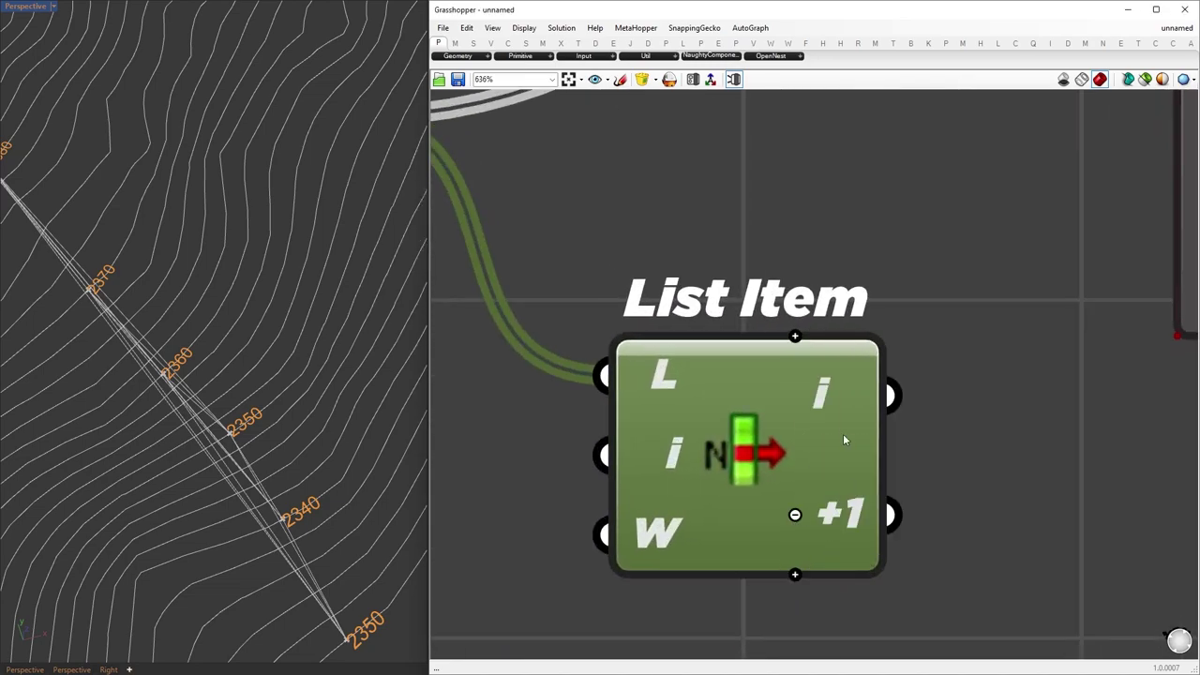
Add a Subtraction component with List Item's i output as A and +1 output as B, and connect its result to the Panel.
scroll(843, 441, down, 8)
drag(922, 274, 919, 284)
drag(855, 391, 915, 290)
drag(963, 288, 1115, 390)
double_click(938, 352)
text(-)
key(Return)
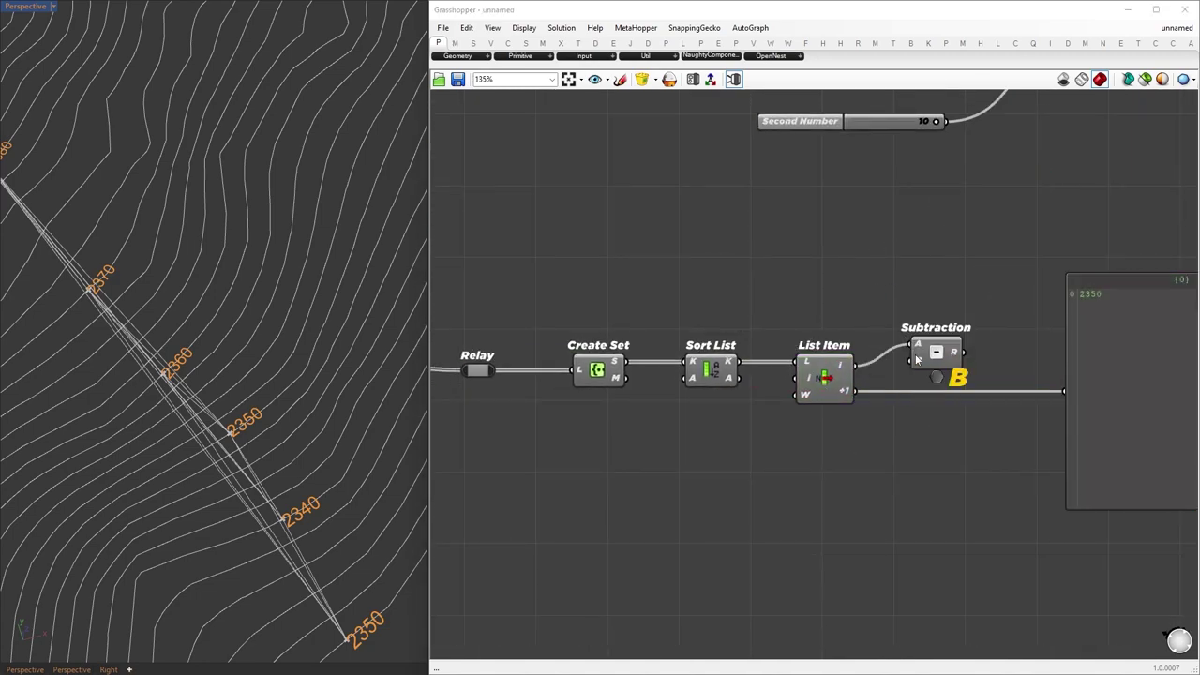
drag(937, 352, 1044, 368)
Insert an Absolute component between Subtraction and the Panel and line both components up with the row.
double_click(866, 413)
text(abso)
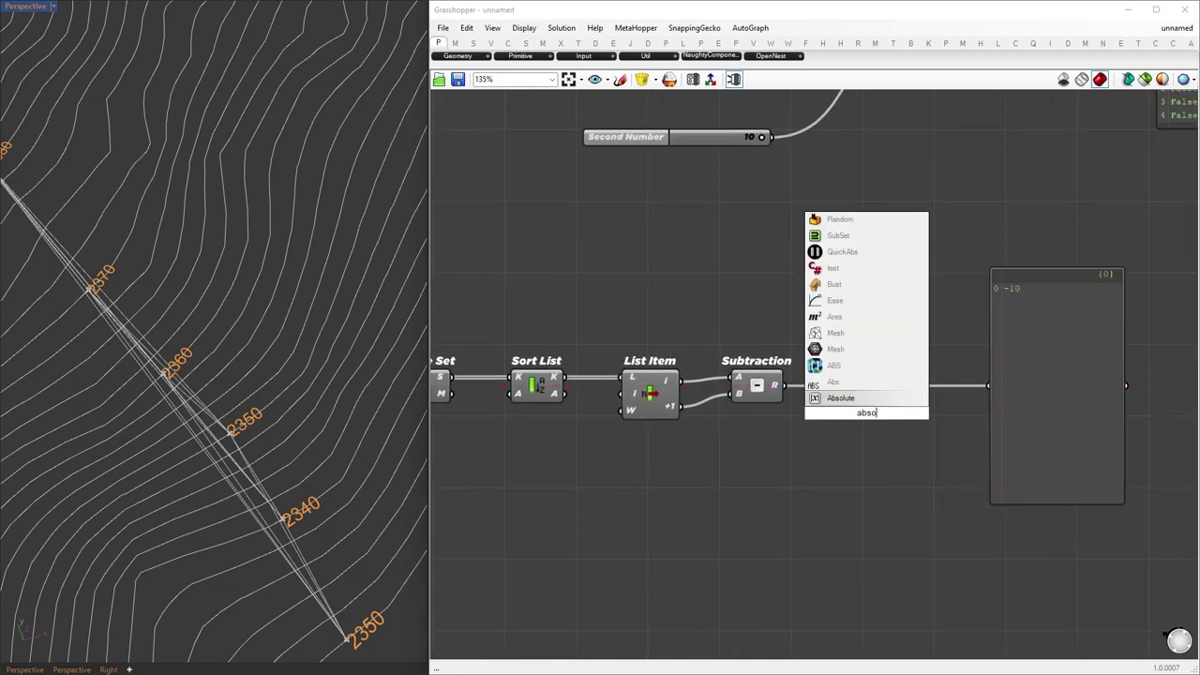
key(Return)
drag(782, 385, 989, 387)
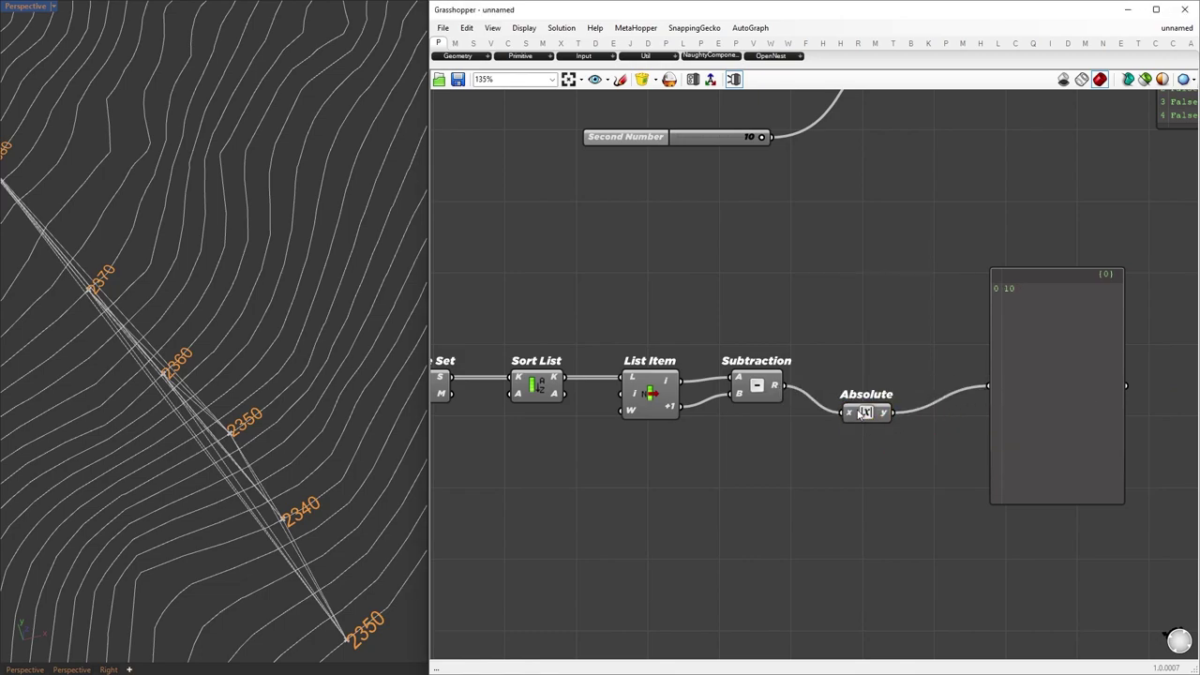
drag(860, 414, 861, 393)
mouse_move(760, 388)
mouse_down()
mouse_move(748, 394)
mouse_move(763, 392)
mouse_up()
drag(865, 393, 858, 387)
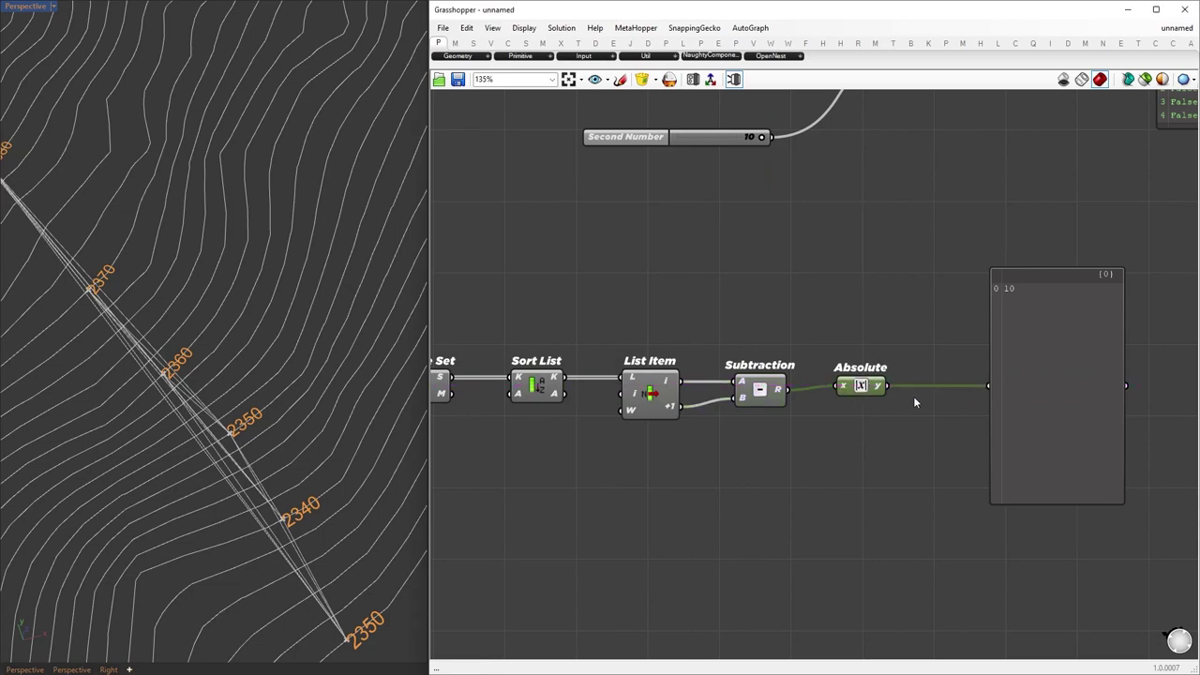
Group the components from Create Set through Absolute and title the group "Determine main coutur level difference.".
scroll(936, 386, down, 1)
right_drag(460, 327, 595, 323)
drag(594, 323, 1029, 472)
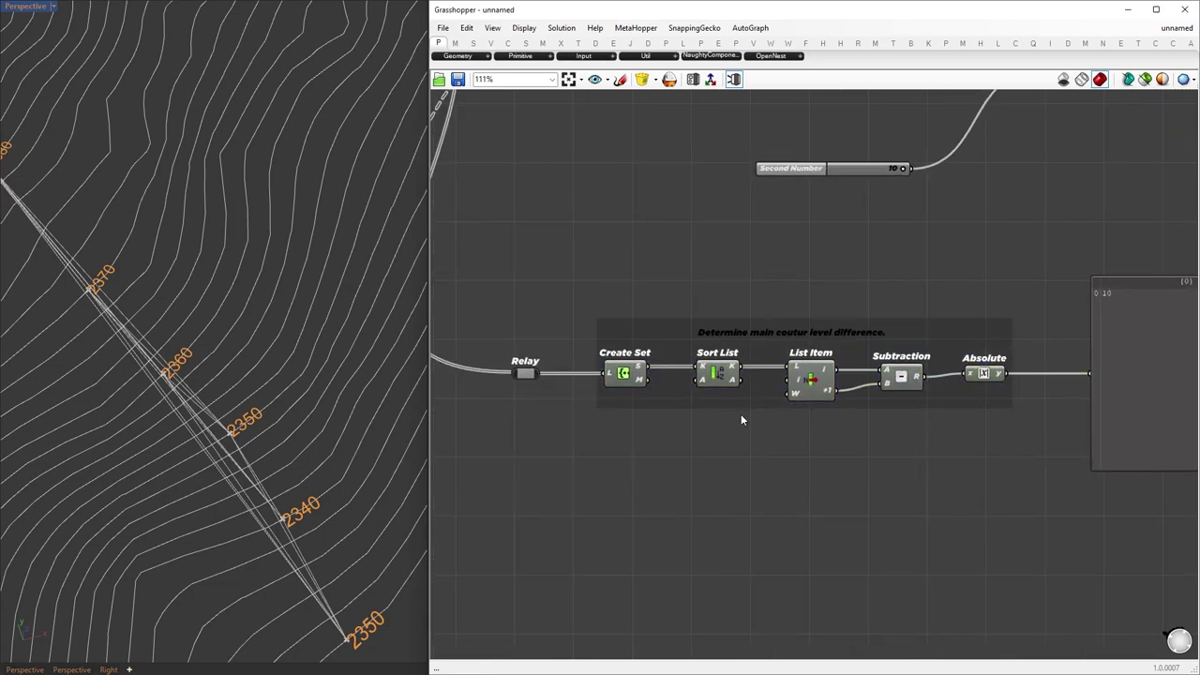
Delete the extra relay before Create Set and move the level-difference group closer to the main components.
scroll(748, 456, down, 2)
drag(567, 513, 518, 427)
key(Delete)
drag(699, 449, 689, 350)
drag(972, 237, 972, 238)
Delete the leftover difference Panel and the slider of 10, and connect Absolute's output to Equality's B input.
drag(1114, 566, 1011, 399)
key(Delete)
click(819, 307)
key(Delete)
drag(913, 377, 870, 332)
click(1013, 282)
Add a Curve parameter below the level-difference group and connect Proximity 3D's link lines to it.
right_drag(1179, 191, 933, 272)
scroll(932, 272, up, 3)
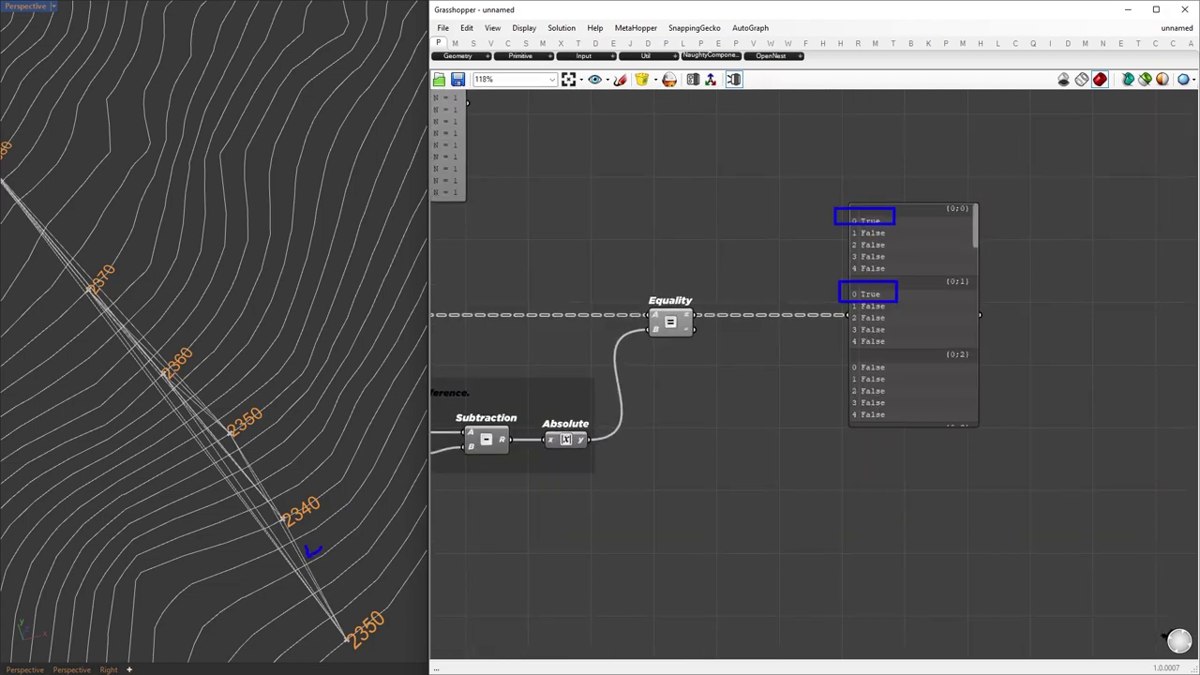
key(Escape)
scroll(1052, 318, down, 3)
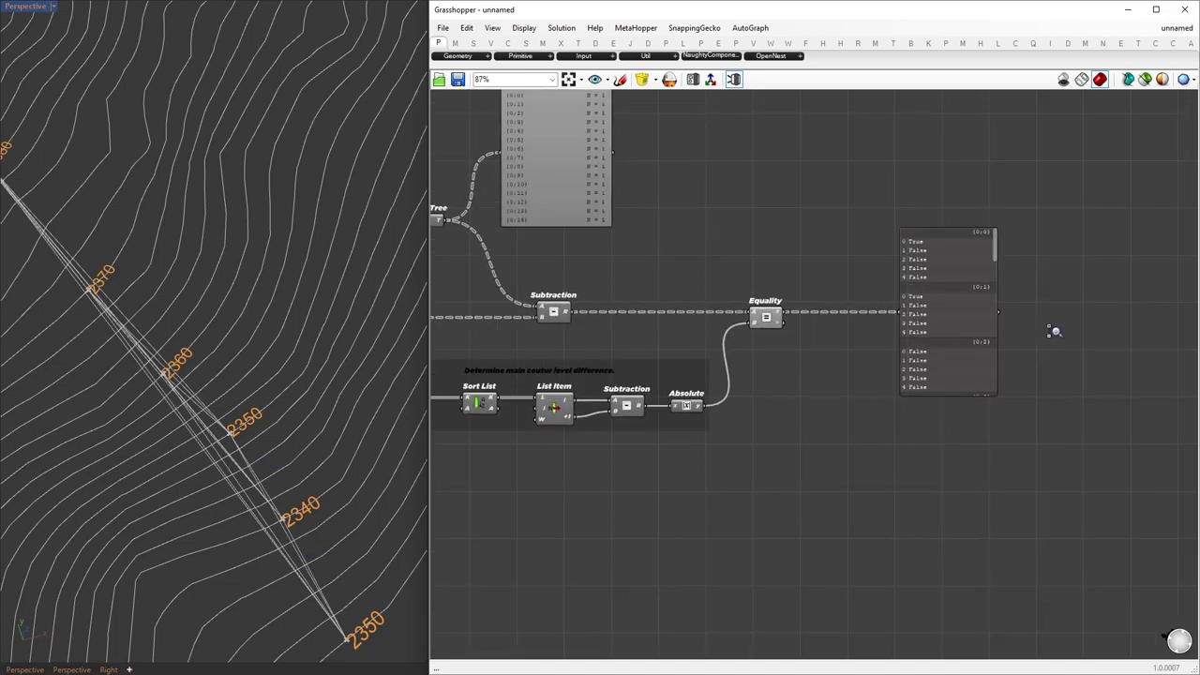
right_drag(621, 410, 807, 381)
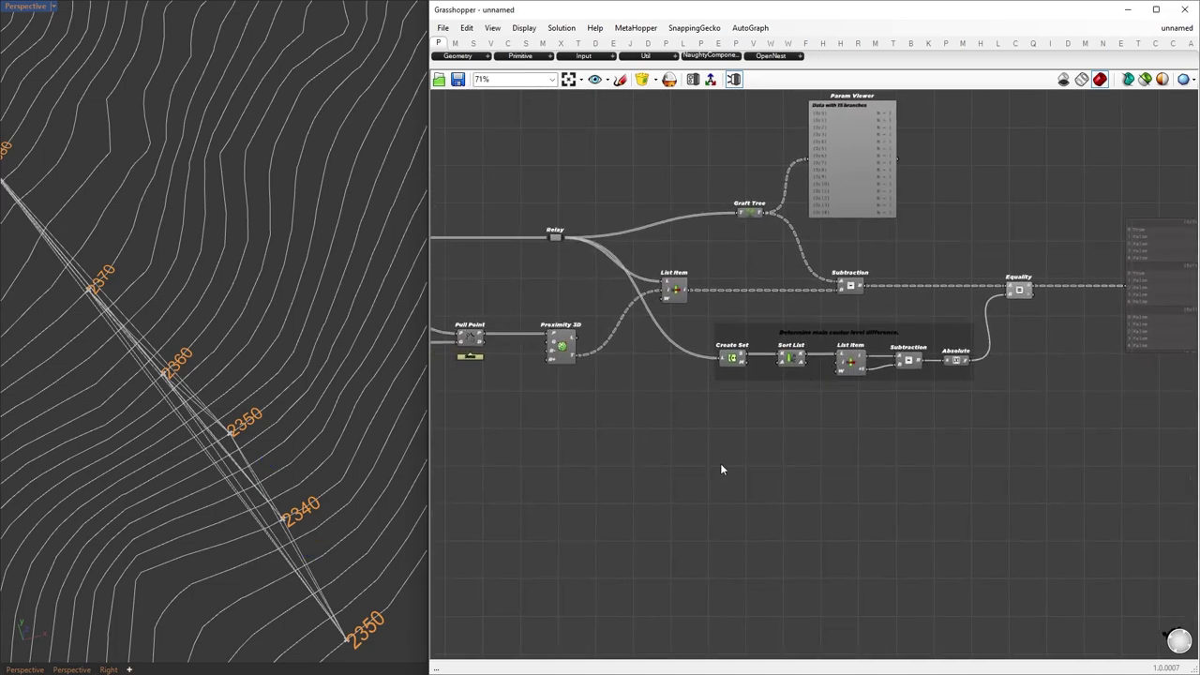
double_click(767, 451)
text(cur)
click(747, 422)
drag(565, 353, 1080, 443)
double_click(748, 444)
Add a Cull Pattern component with the Curve parameter as its list and Equality's equal output as its pattern.
right_drag(1183, 377, 850, 415)
scroll(849, 422, up, 2)
double_click(836, 479)
text(cull pat)
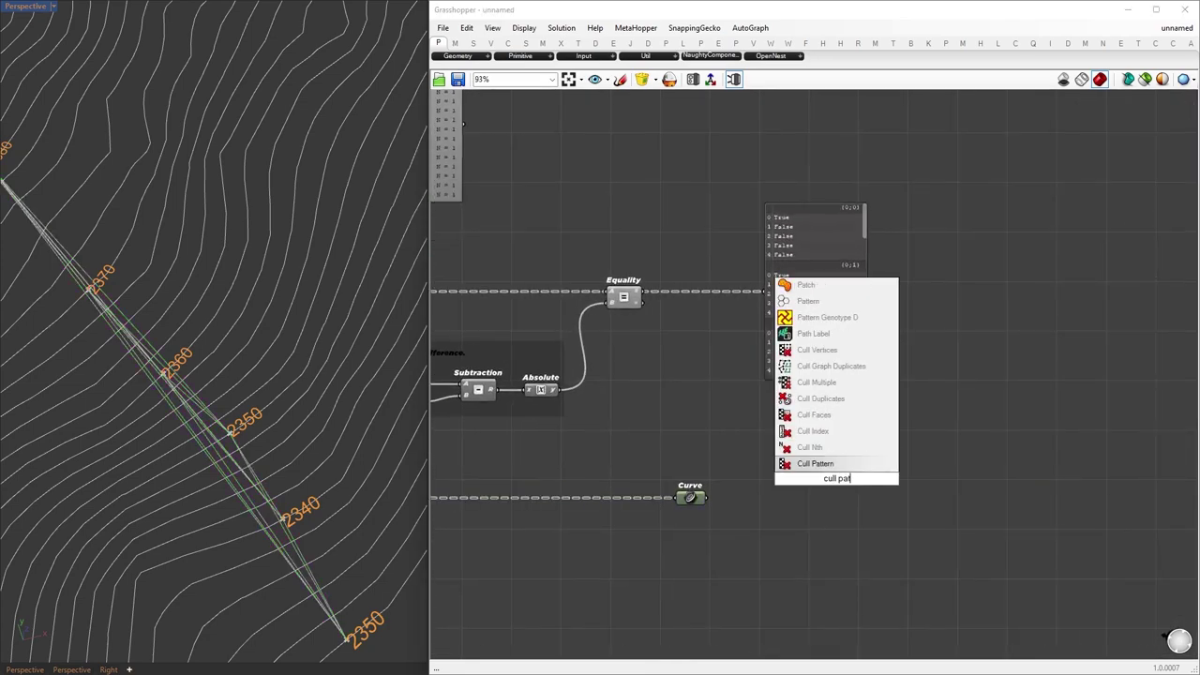
key(Return)
drag(708, 497, 878, 511)
drag(643, 297, 868, 509)
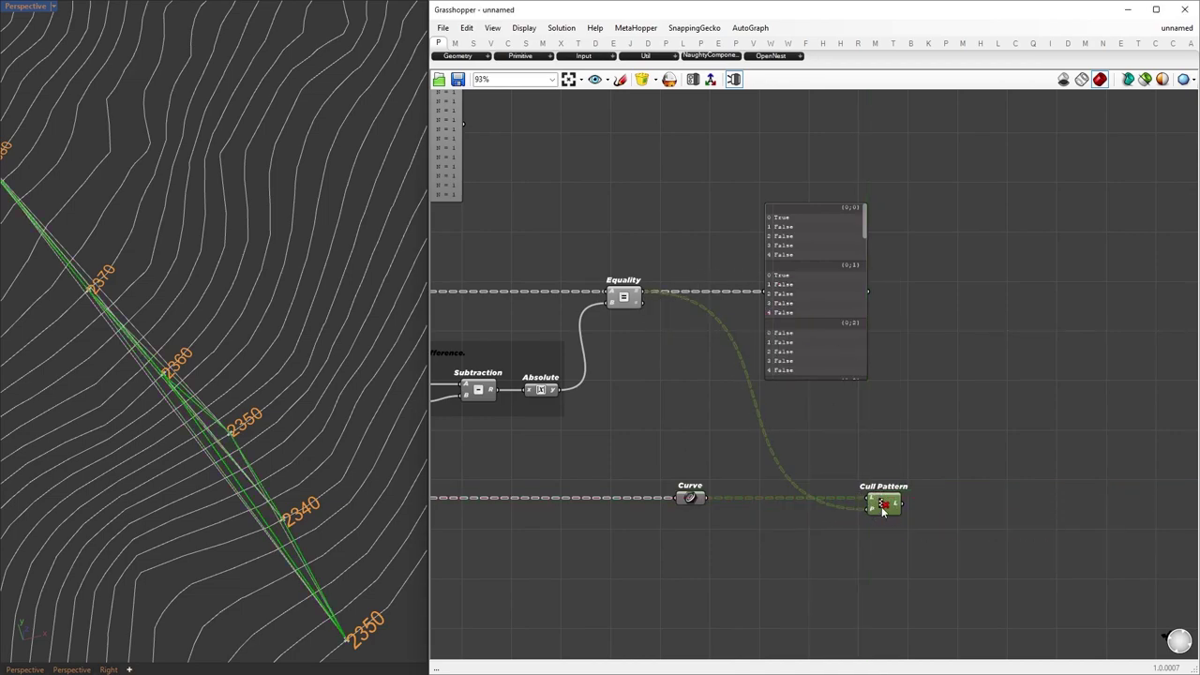
Turn off the preview of every component except Cull Pattern, and select Cull Pattern to inspect its lines in the viewport.
drag(969, 579, 767, 440)
key(ctrl+i)
middle_click(628, 375)
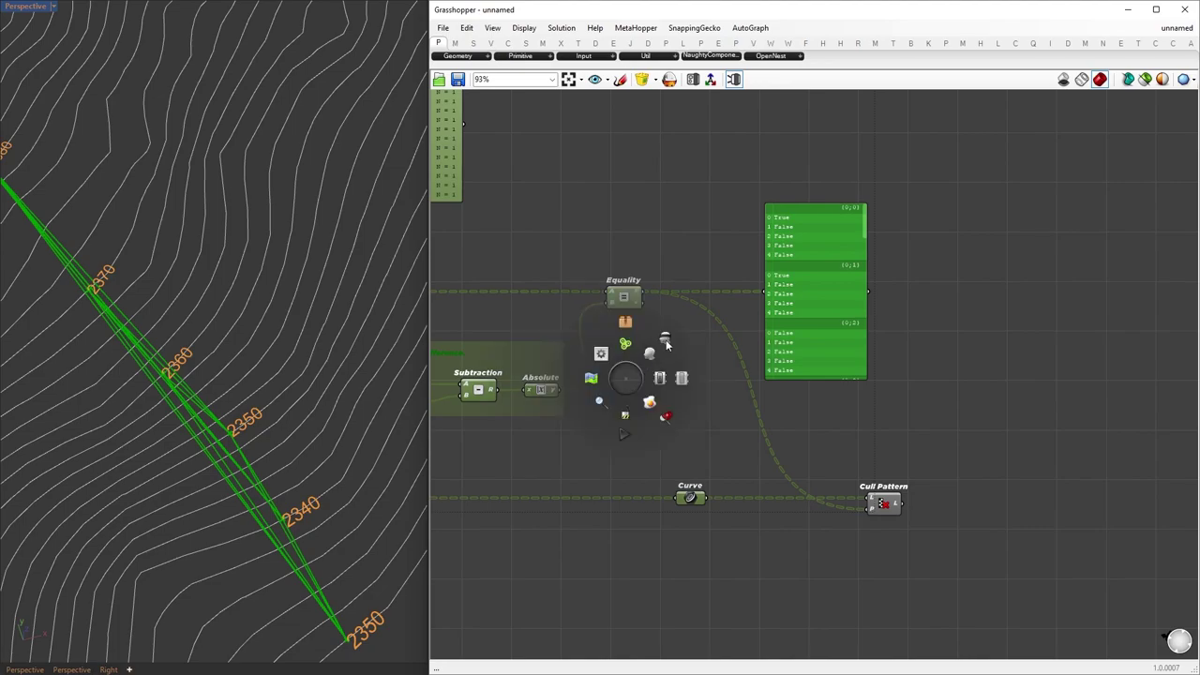
click(662, 355)
scroll(333, 482, down, 8)
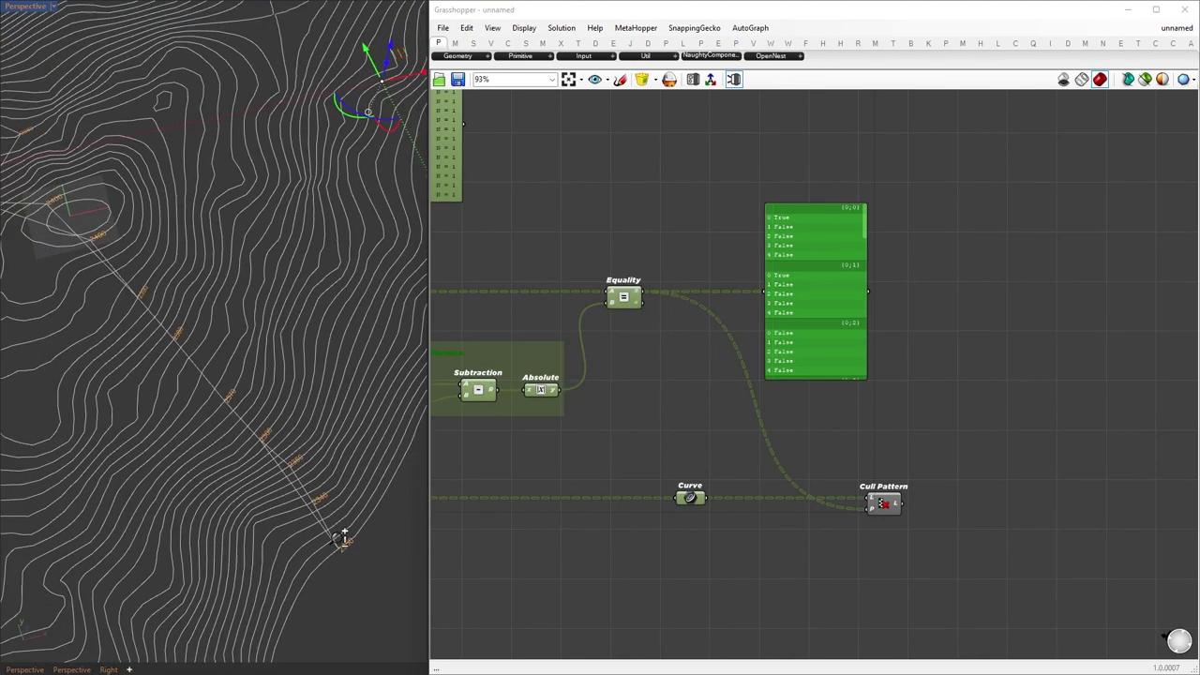
drag(821, 449, 975, 564)
scroll(151, 329, up, 5)
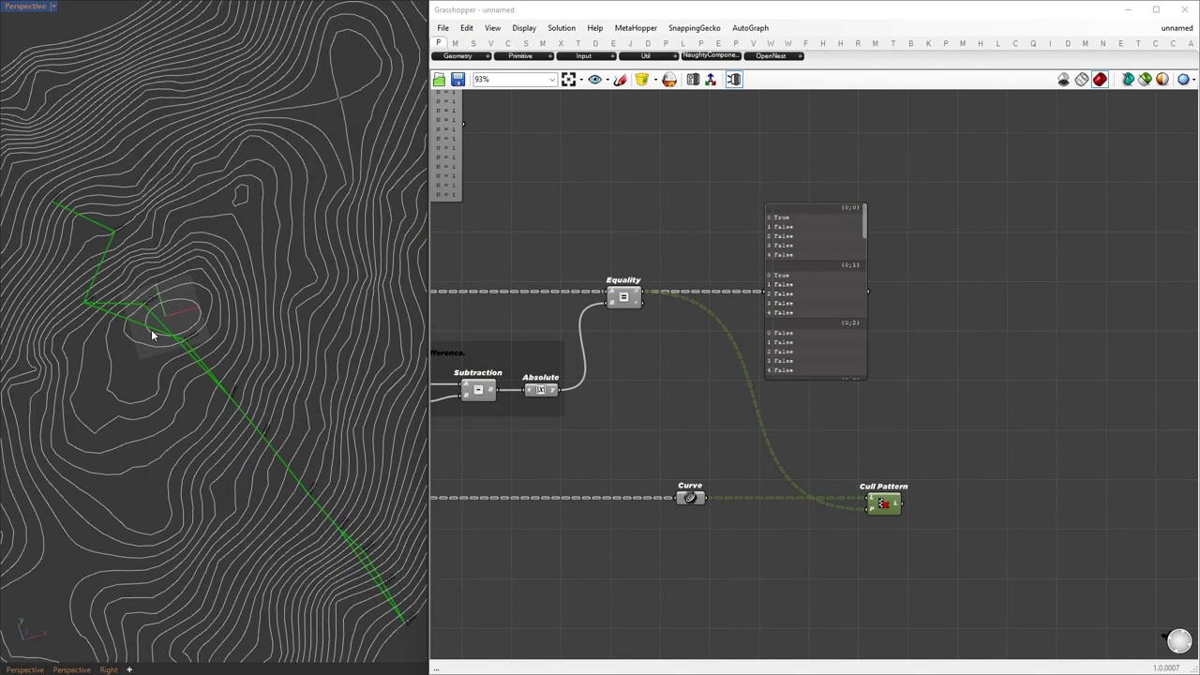
Add a Param Viewer beside Cull Pattern, connect the culled list to it, and align it with Cull Pattern.
right_drag(1024, 465, 794, 389)
scroll(750, 394, up, 2)
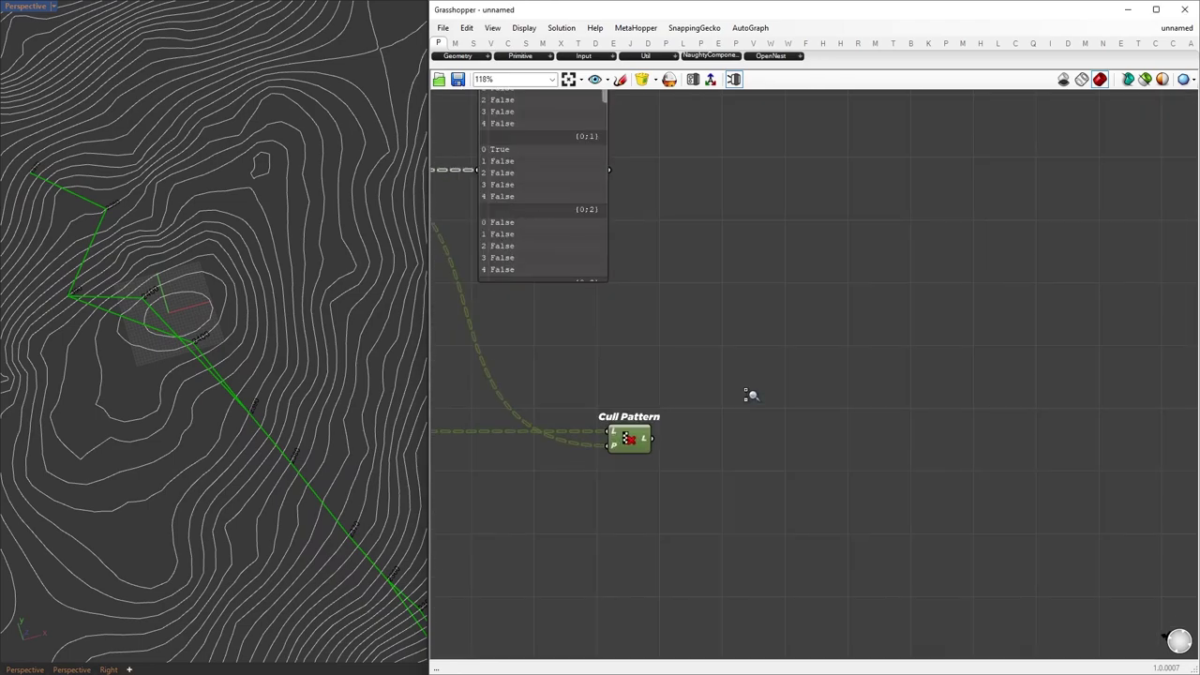
double_click(883, 351)
text(param)
key(Return)
drag(654, 438, 809, 351)
drag(871, 447, 867, 491)
drag(877, 400, 916, 466)
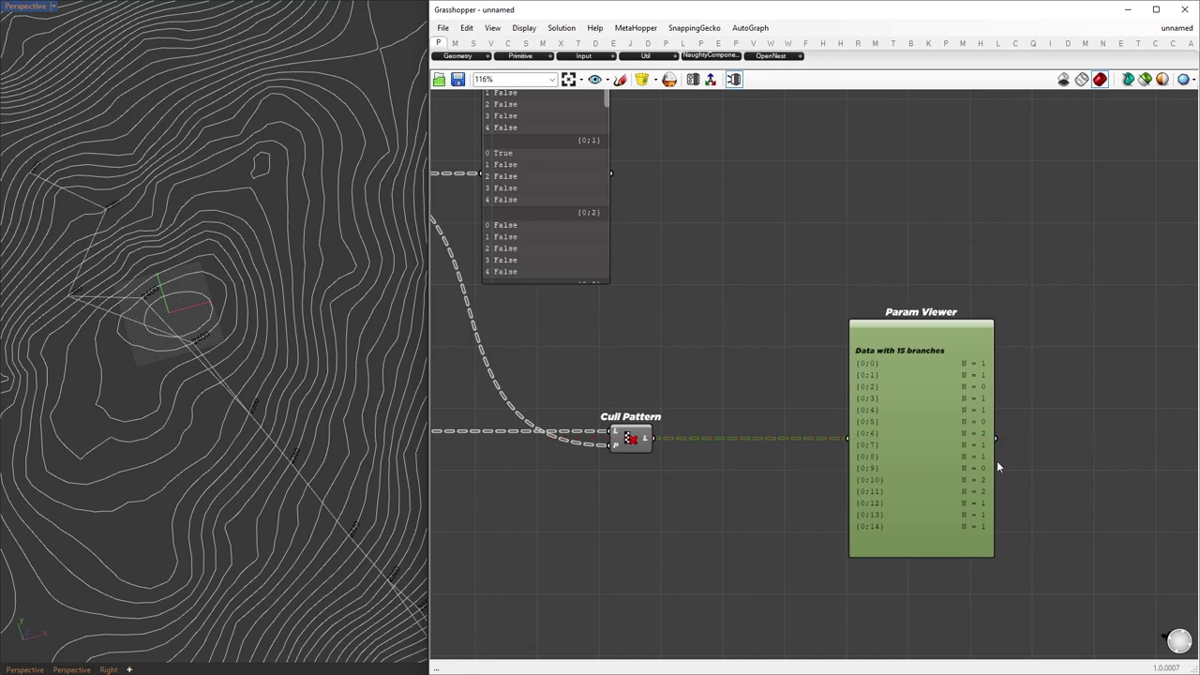
click(1043, 414)
Compare the branch item counts in the Param Viewer with the links between neighbouring labels such as 2400 and 2390 on the contours.
scroll(1043, 413, up, 2)
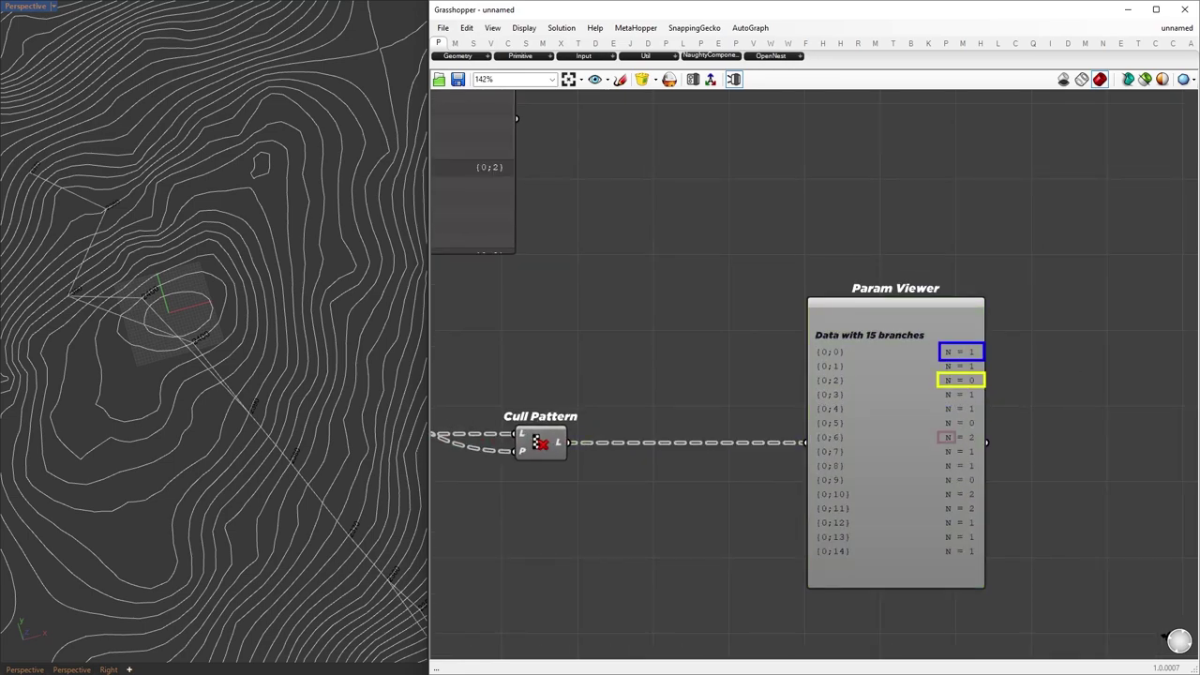
scroll(198, 534, down, 5)
scroll(233, 160, up, 10)
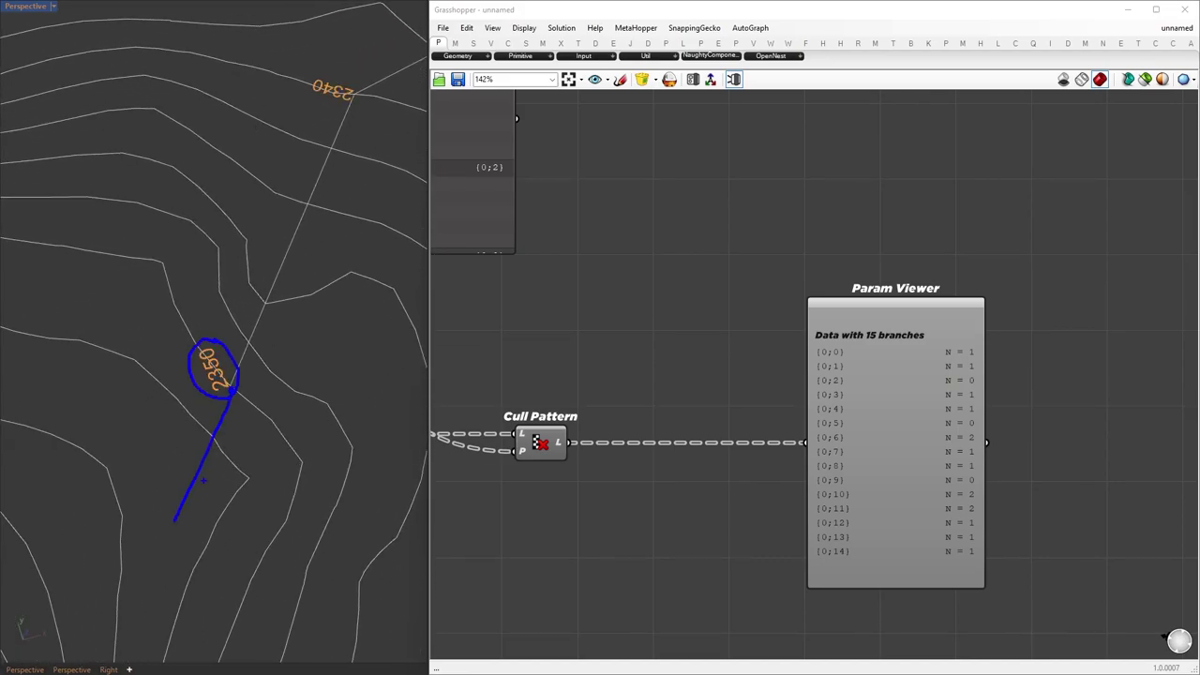
key(Escape)
scroll(225, 450, down, 8)
scroll(171, 357, up, 8)
shift+right_drag(320, 490, 276, 431)
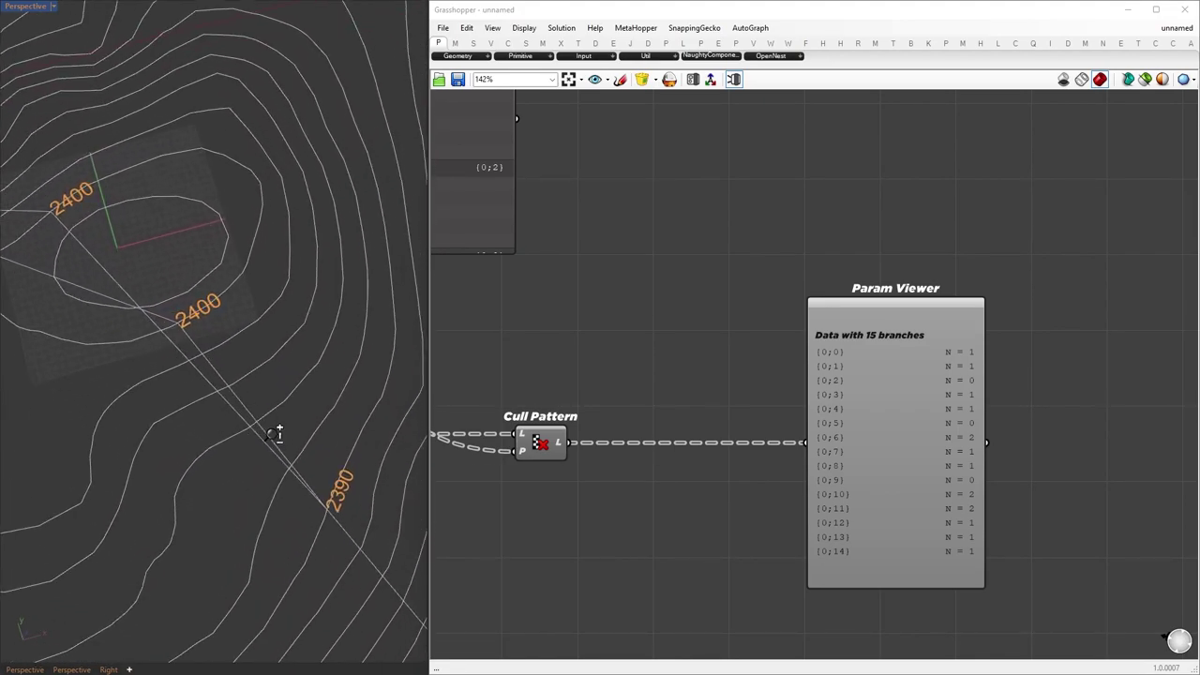
drag(345, 470, 328, 473)
drag(517, 494, 492, 498)
drag(347, 273, 331, 290)
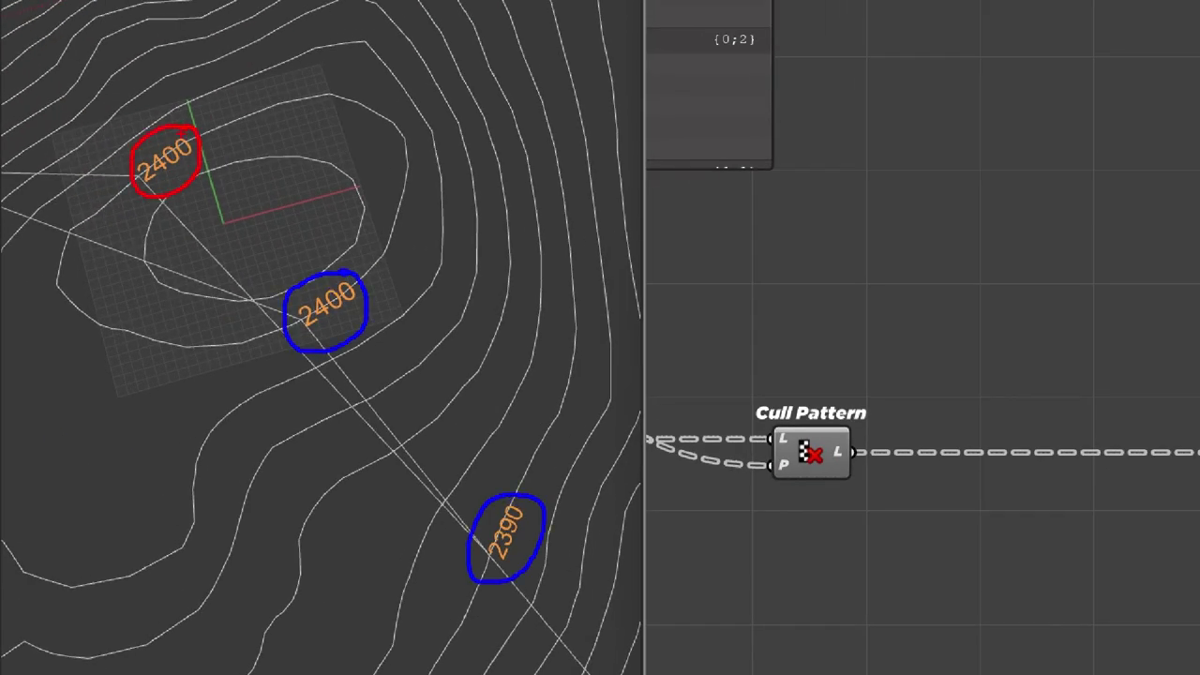
mouse_move(349, 344)
shift+mouse_down()
mouse_move(502, 525)
mouse_move(479, 514)
shift+mouse_up()
drag(431, 363, 430, 390)
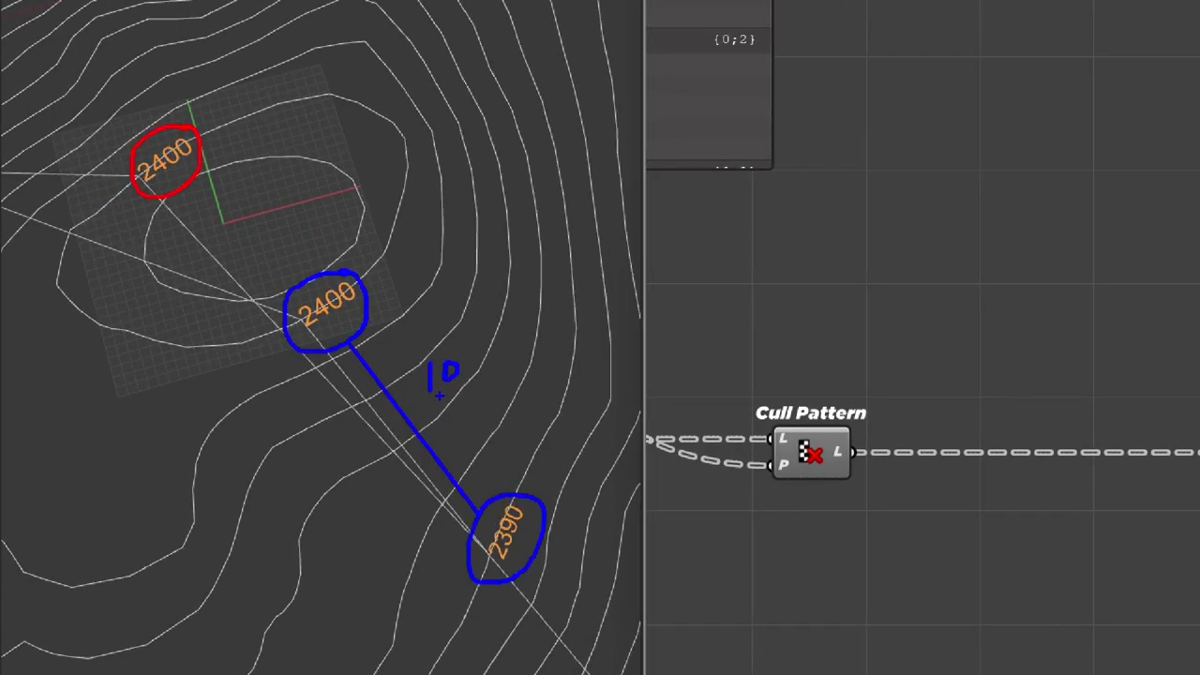
drag(160, 197, 467, 548)
drag(249, 356, 251, 373)
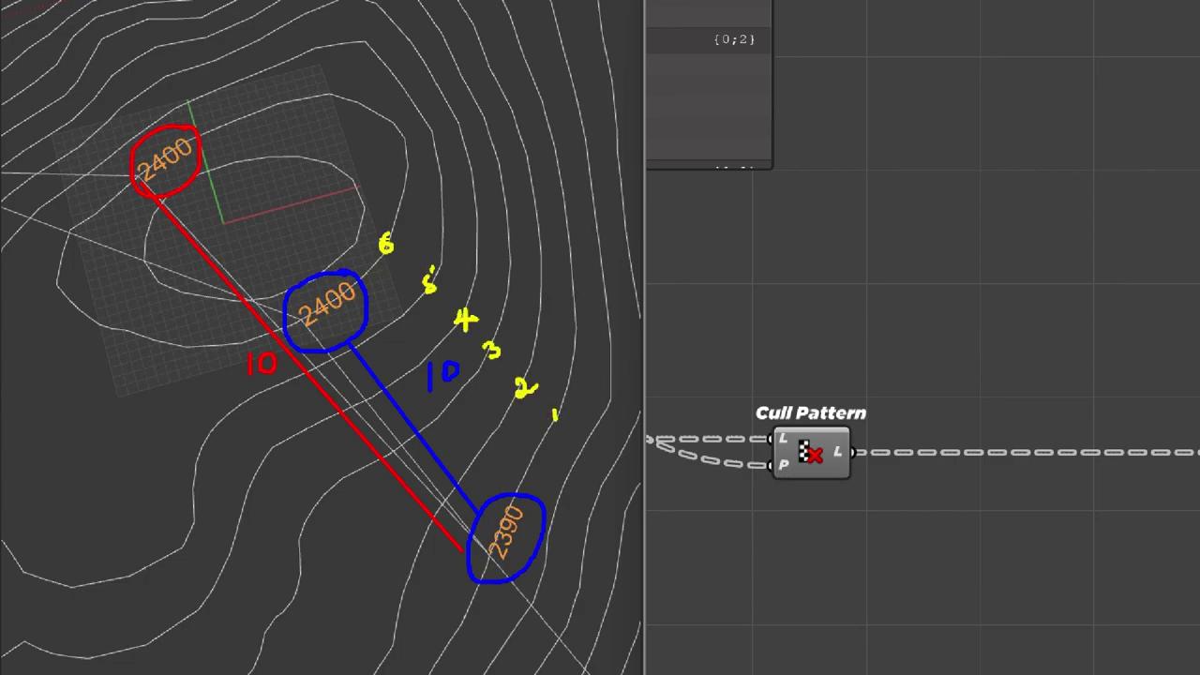
drag(450, 602, 451, 615)
drag(410, 557, 429, 570)
drag(333, 487, 350, 497)
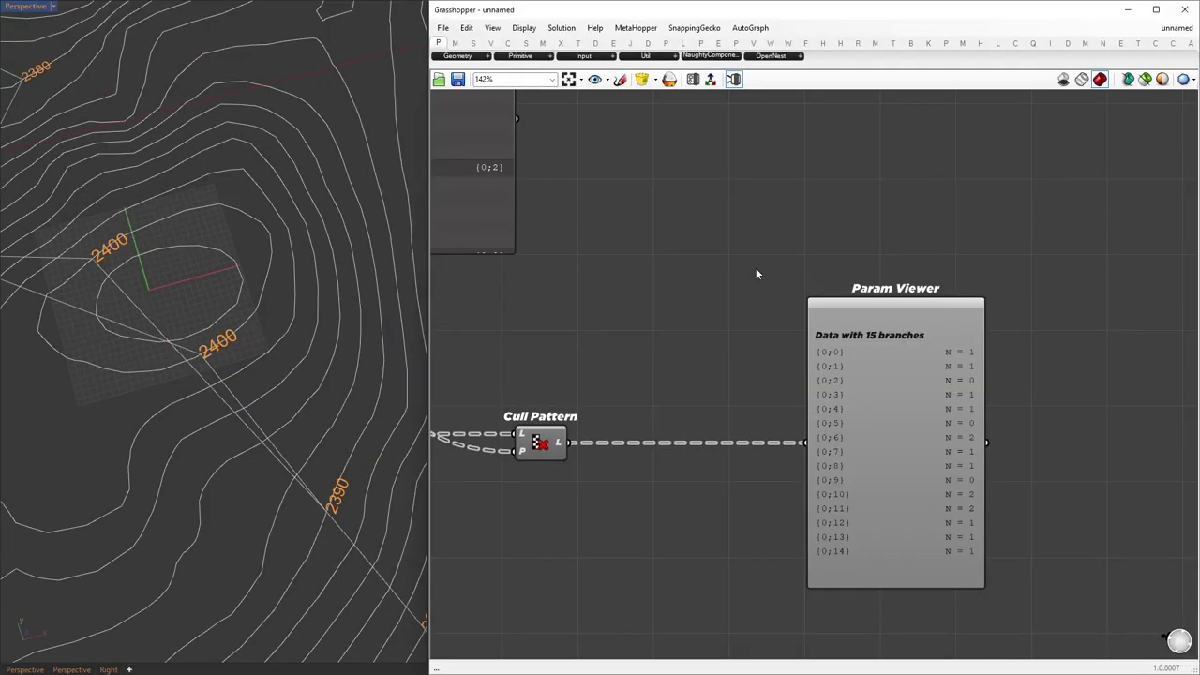
Graft the output of the Cull Pattern component.
scroll(756, 268, down, 3)
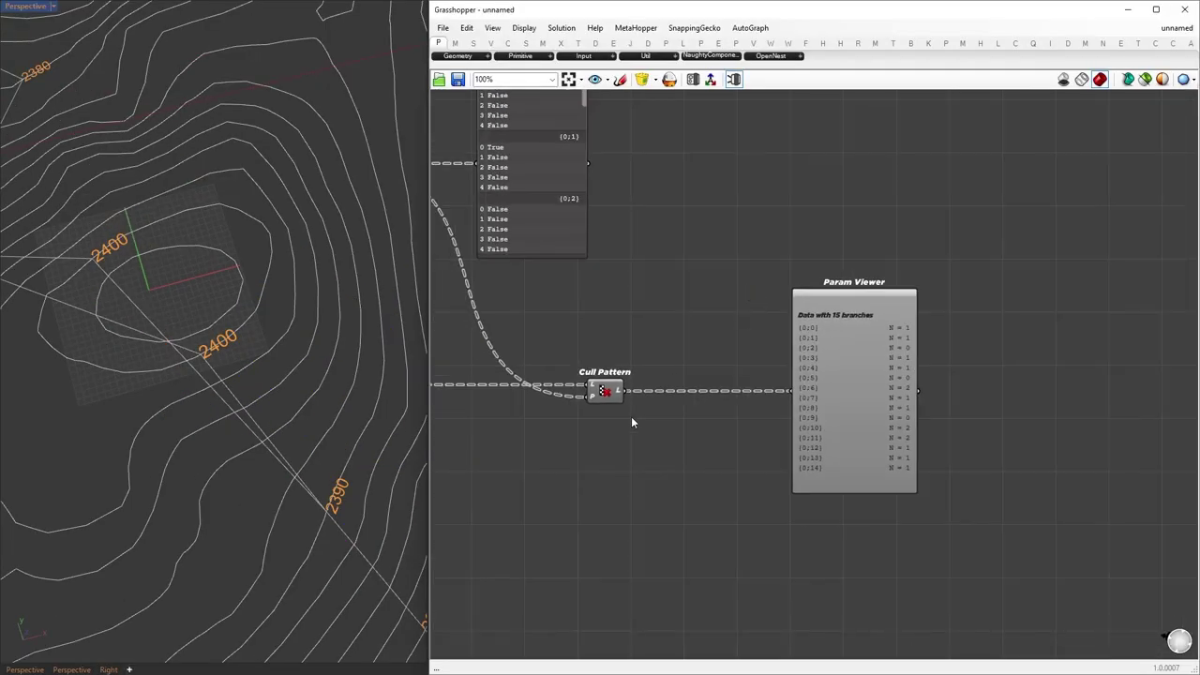
right_click(621, 391)
click(652, 486)
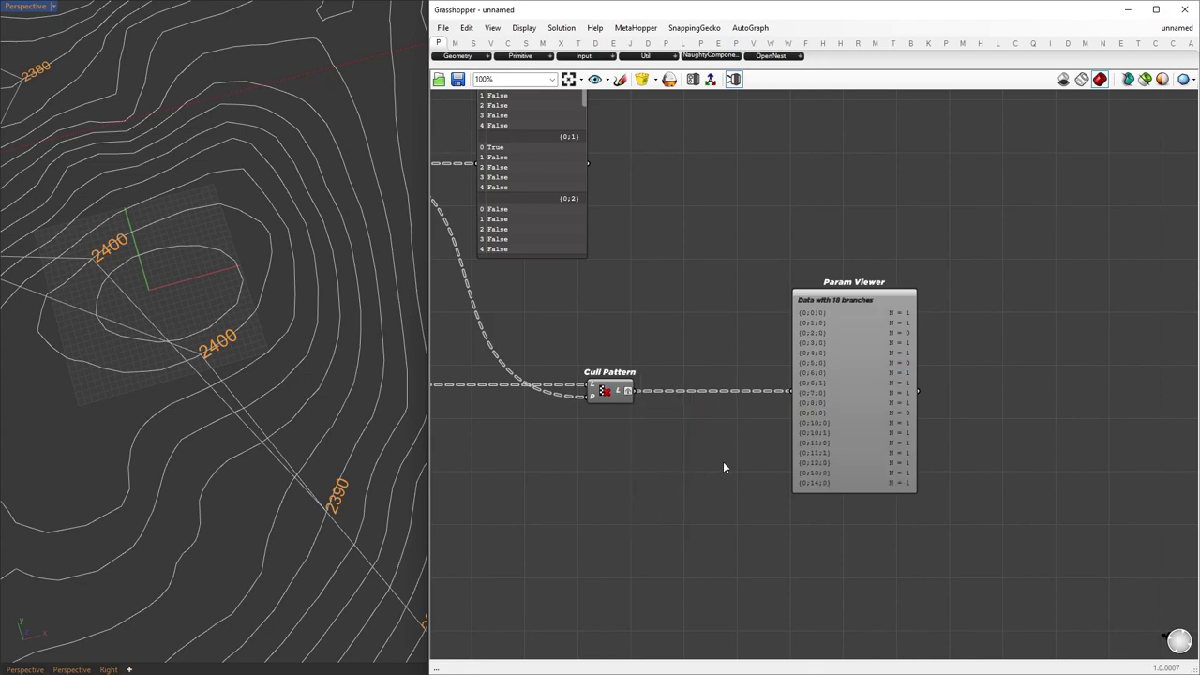
Make room before the Param Viewer, add a Curve | Curve intersection component, and connect the culled links to its A input.
drag(838, 397, 1015, 384)
double_click(805, 469)
text(box)
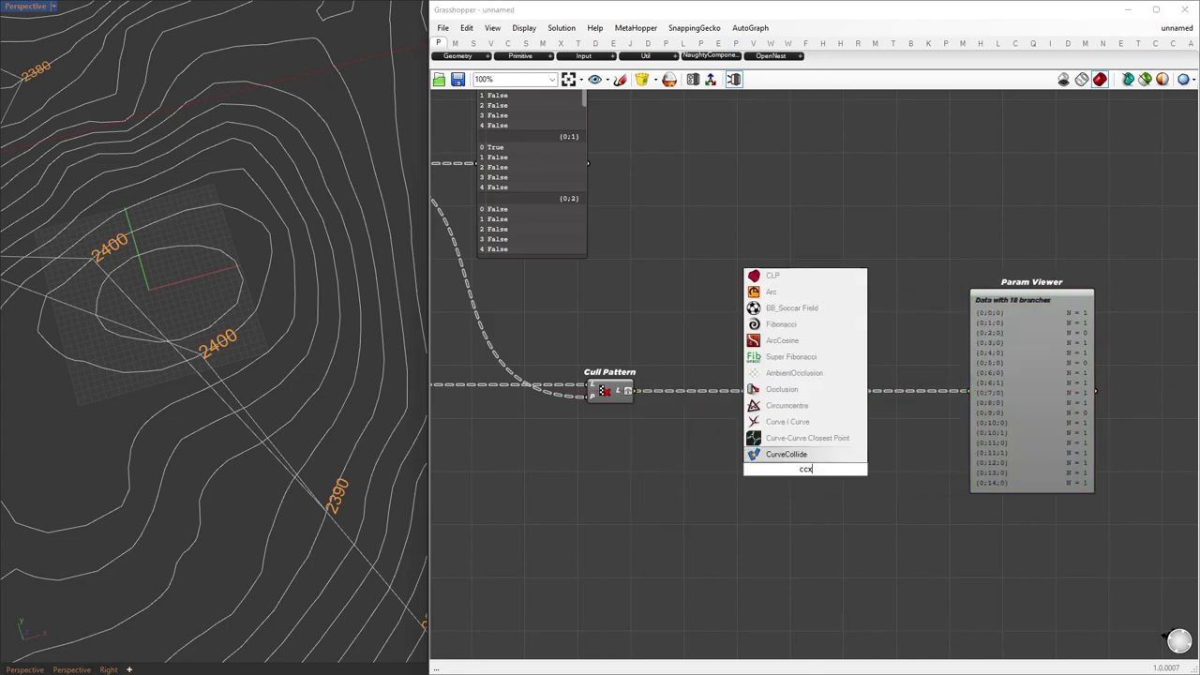
click(772, 453)
drag(634, 391, 838, 481)
Connect the contour curves from earlier in the definition to the B input of Curve | Curve.
scroll(835, 479, down, 4)
right_drag(490, 487, 1060, 408)
scroll(516, 292, up, 4)
drag(542, 264, 543, 469)
click(516, 472)
scroll(515, 472, down, 5)
scroll(515, 472, down, 1)
right_drag(848, 461, 765, 402)
drag(442, 360, 441, 377)
drag(444, 377, 468, 382)
drag(1009, 386, 1019, 368)
Feed the intersection points of Curve | Curve into the Param Viewer and align the viewer with that output.
scroll(1023, 361, up, 5)
right_drag(1072, 335, 796, 351)
scroll(884, 358, up, 1)
drag(725, 434, 855, 356)
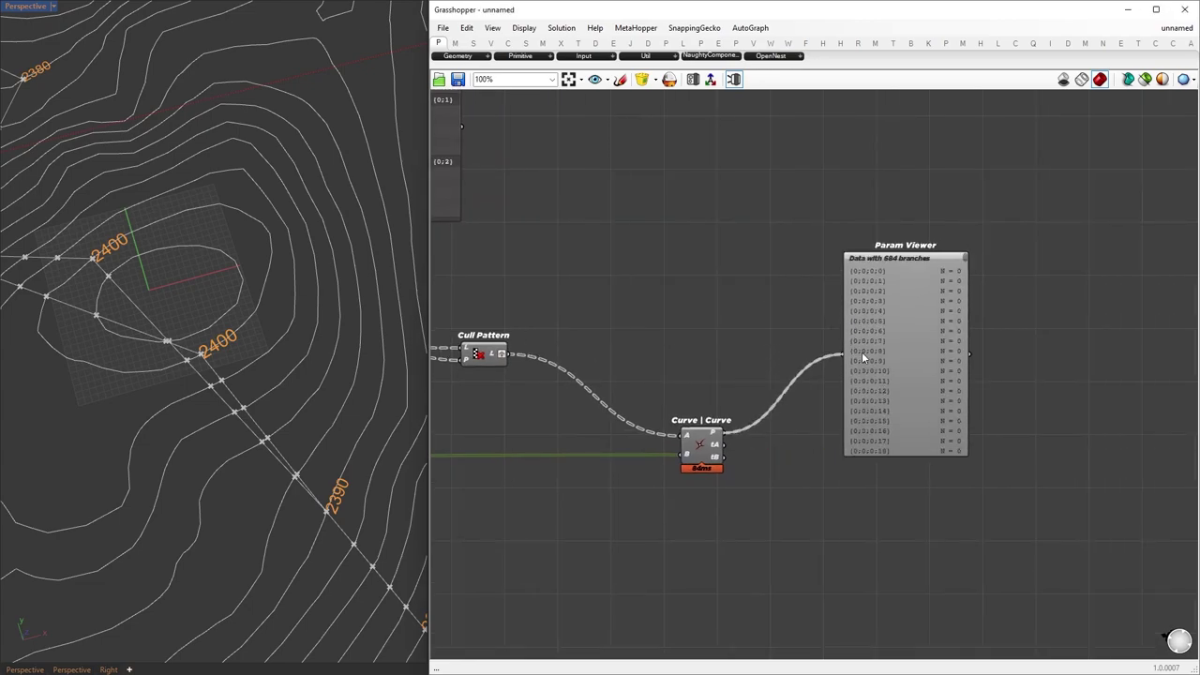
drag(892, 312, 1027, 395)
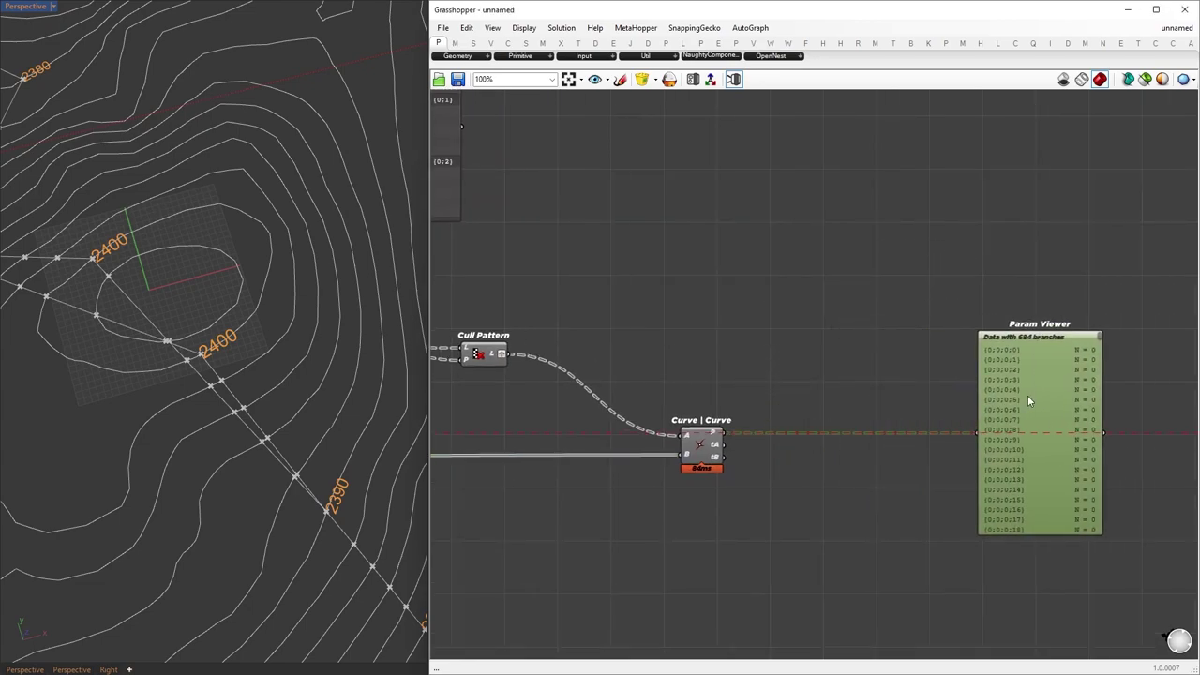
Add a Trim Tree for the intersection points, show its output in the Param Viewer, align both, and check the item counts per branch.
double_click(829, 479)
text(tr)
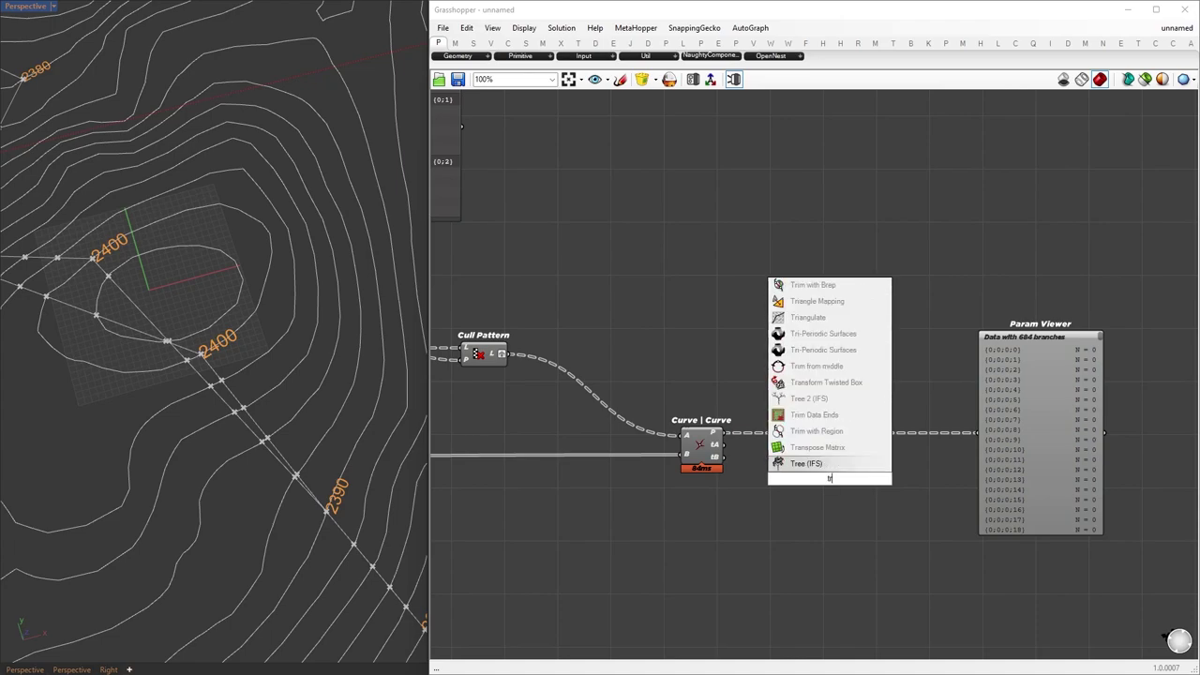
text(im tre)
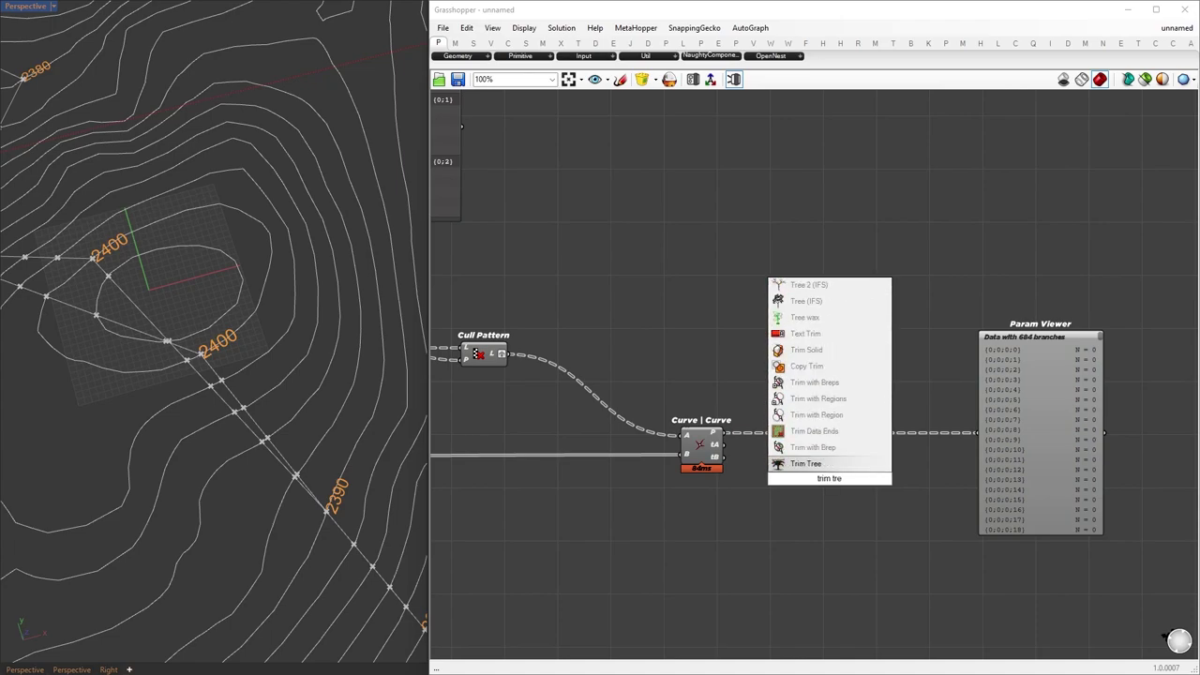
key(Return)
drag(729, 443, 816, 475)
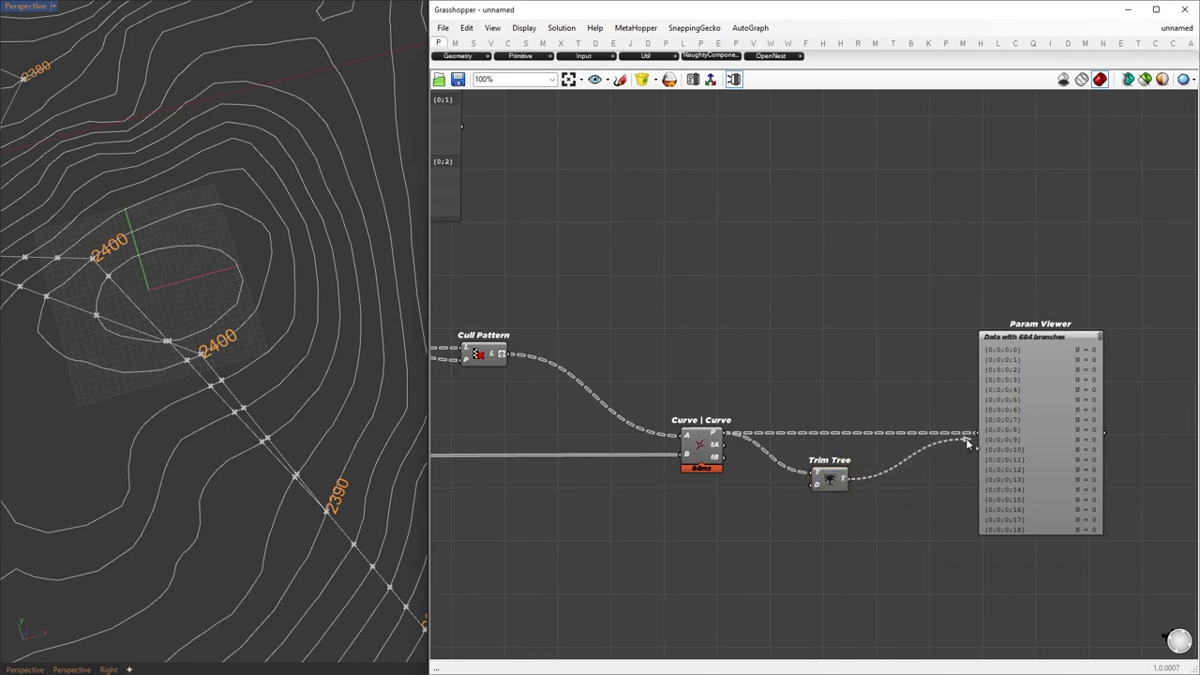
drag(965, 438, 976, 434)
drag(840, 481, 831, 438)
drag(1052, 434, 996, 433)
click(1089, 440)
scroll(1089, 440, up, 3)
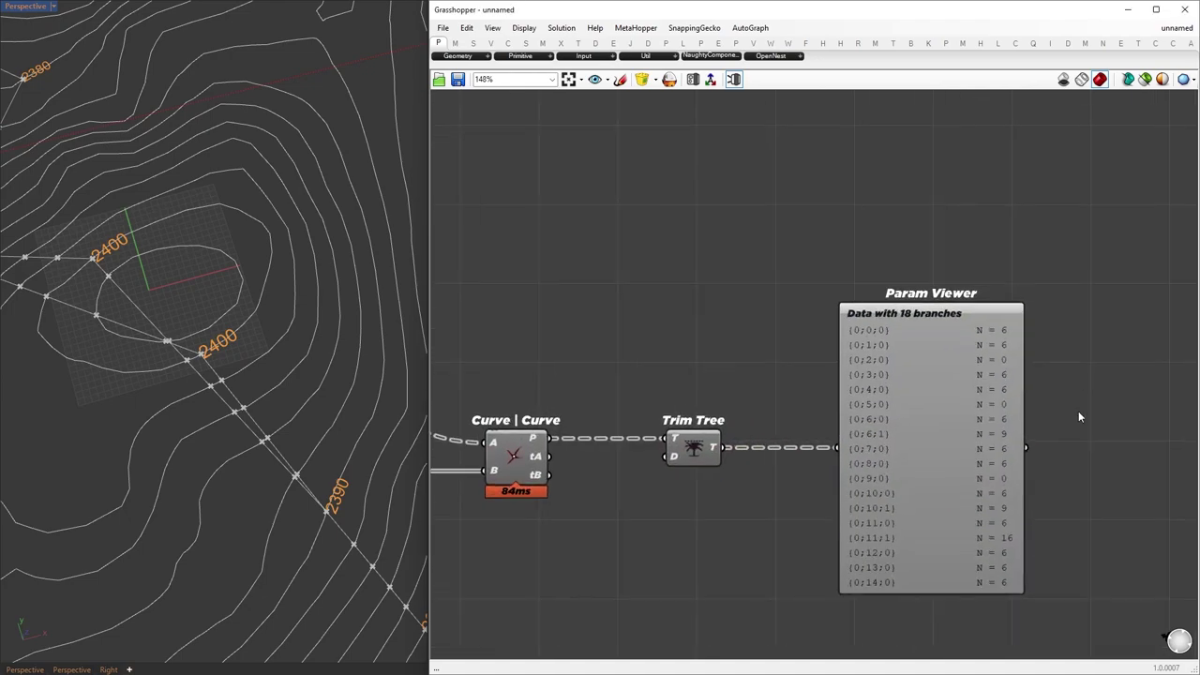
drag(992, 303, 1036, 303)
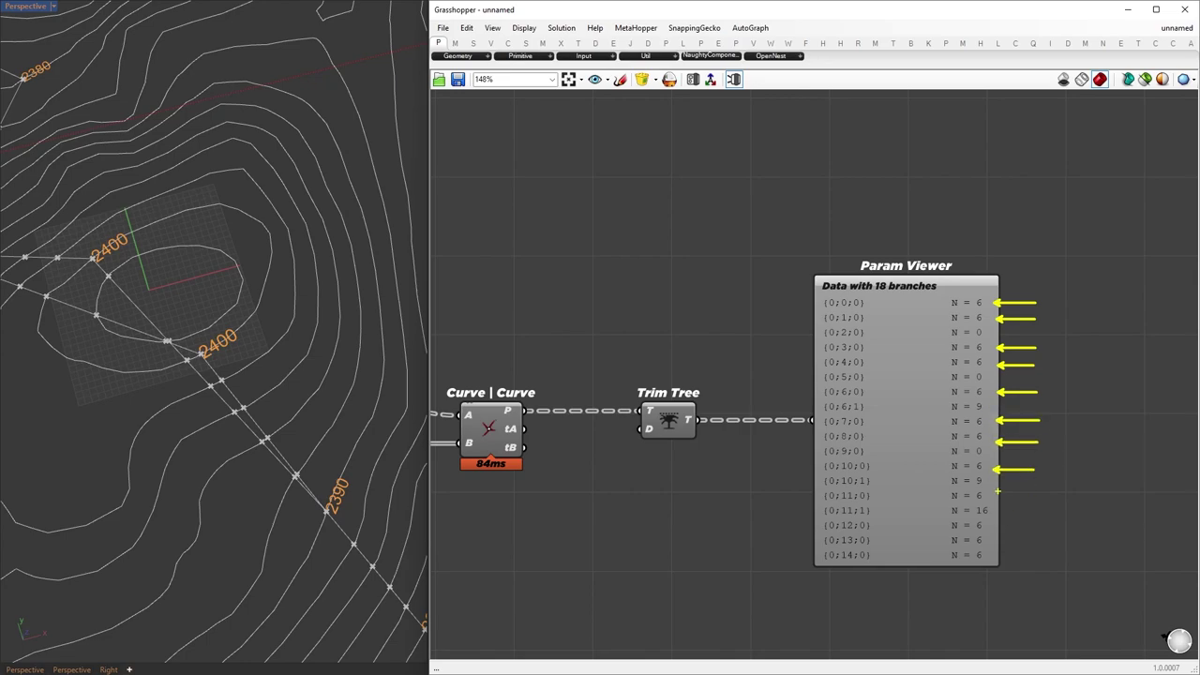
key(Escape)
Move the Param Viewer further along and add a Prune Tree that receives the trimmed point tree.
drag(865, 408, 1040, 408)
double_click(845, 480)
text(prune tree)
key(Return)
drag(695, 419, 861, 523)
Add a panel containing 6 and connect it to both the N0 and N1 limits of Prune Tree.
double_click(614, 564)
text(//)
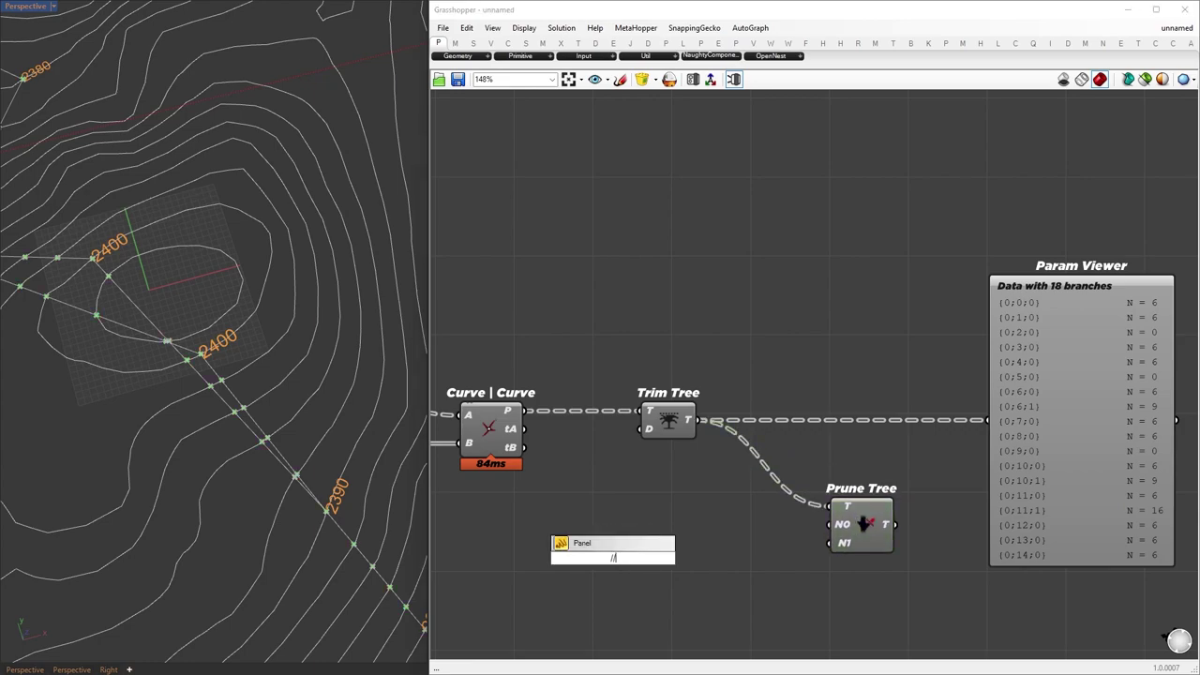
text(6)
key(Return)
drag(629, 559, 829, 525)
right_click(829, 525)
drag(829, 525, 825, 547)
Insert a relay between the value 6 and Prune Tree, and group the value with the label "Counter division count.".
double_click(635, 561)
mouse_move(635, 561)
mouse_down()
mouse_move(744, 541)
mouse_move(607, 550)
mouse_up()
drag(607, 550, 606, 548)
drag(484, 499, 701, 615)
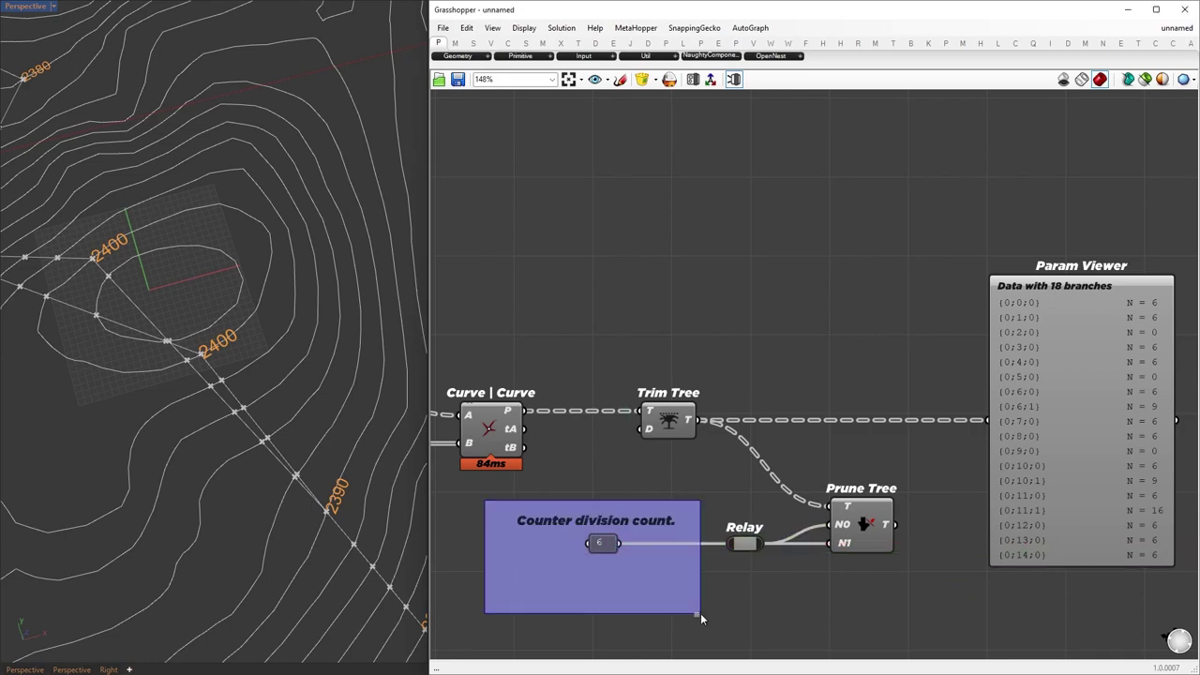
key(ctrl+g)
click(996, 614)
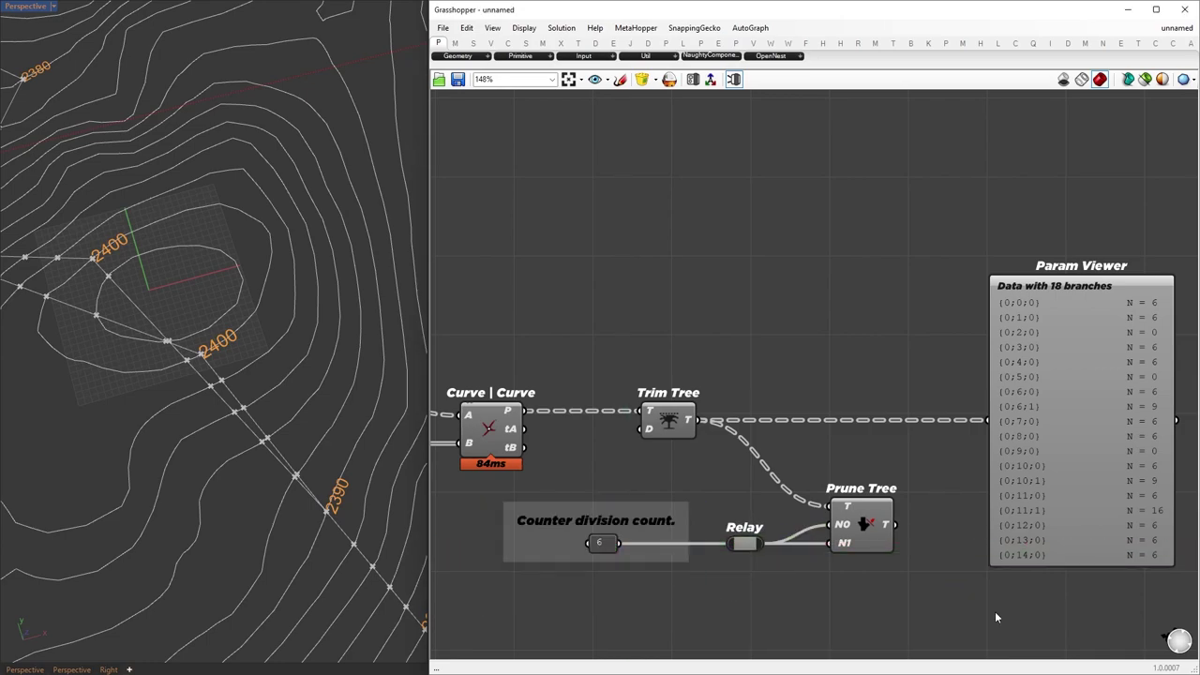
Show the Prune Tree output in the Param Viewer instead of the trimmed tree, and align the viewer with it.
drag(896, 524, 988, 420)
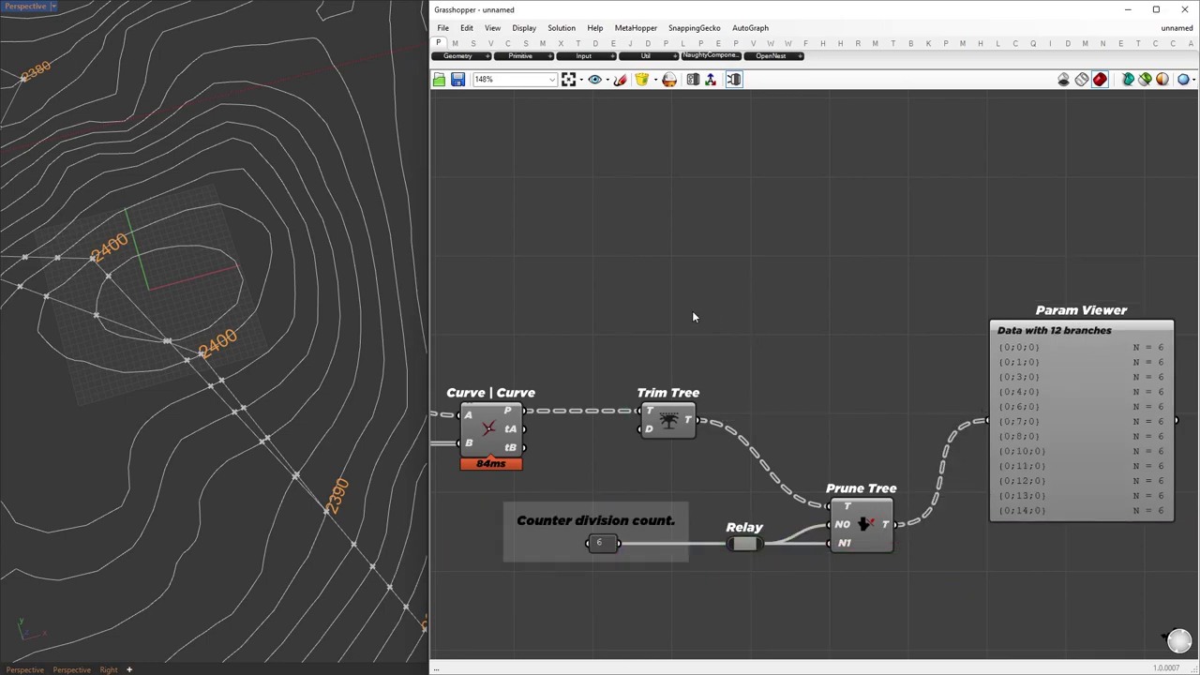
scroll(693, 312, down, 2)
right_drag(904, 427, 789, 362)
drag(829, 319, 985, 388)
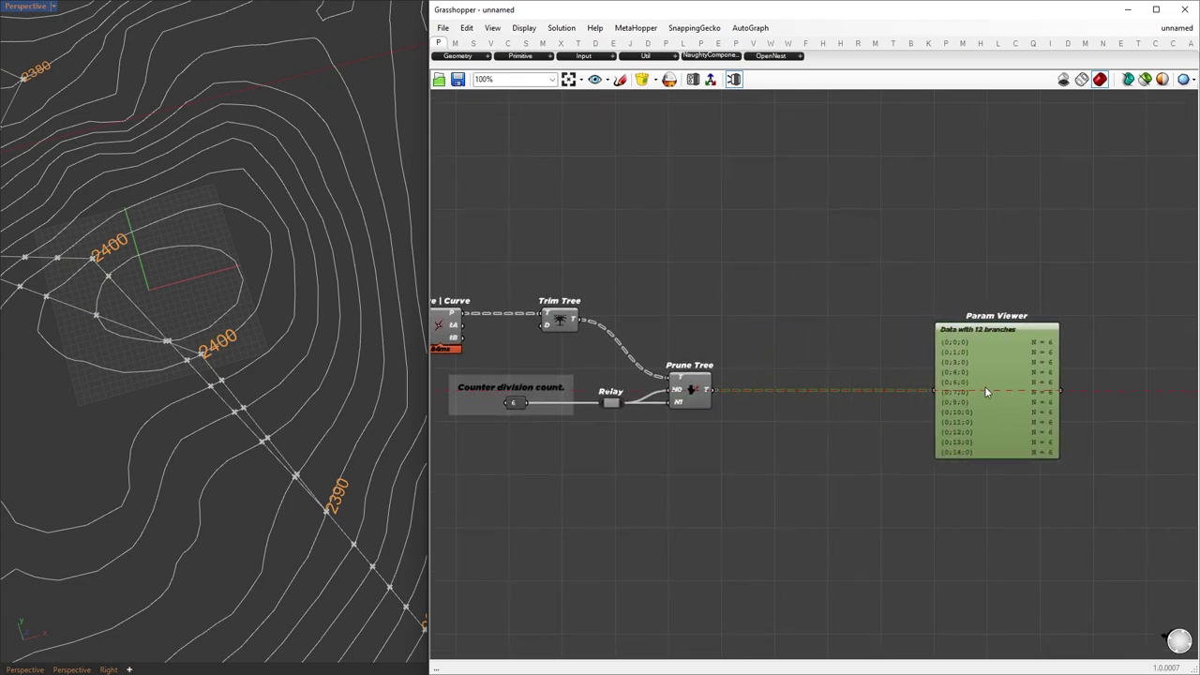
Add a PolyLine component and connect the pruned points as its vertices.
double_click(779, 504)
text(polyline)
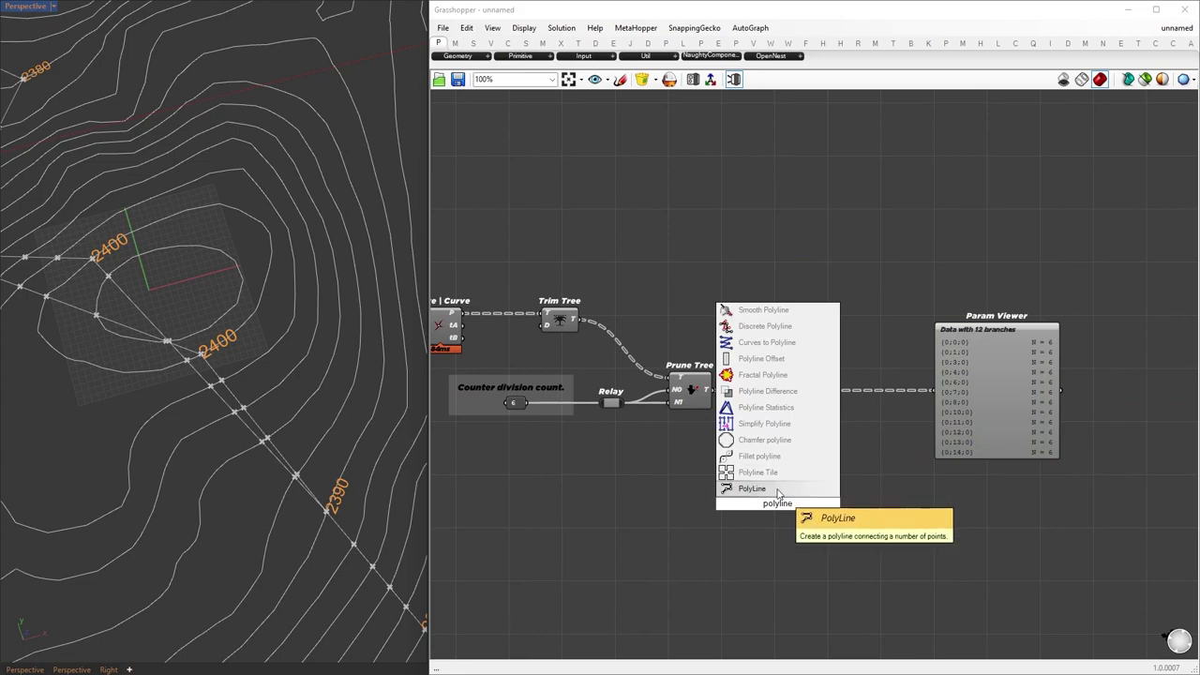
click(777, 490)
drag(720, 390, 834, 504)
Turn off the preview of all components except the PolyLine.
drag(829, 568, 61, 155)
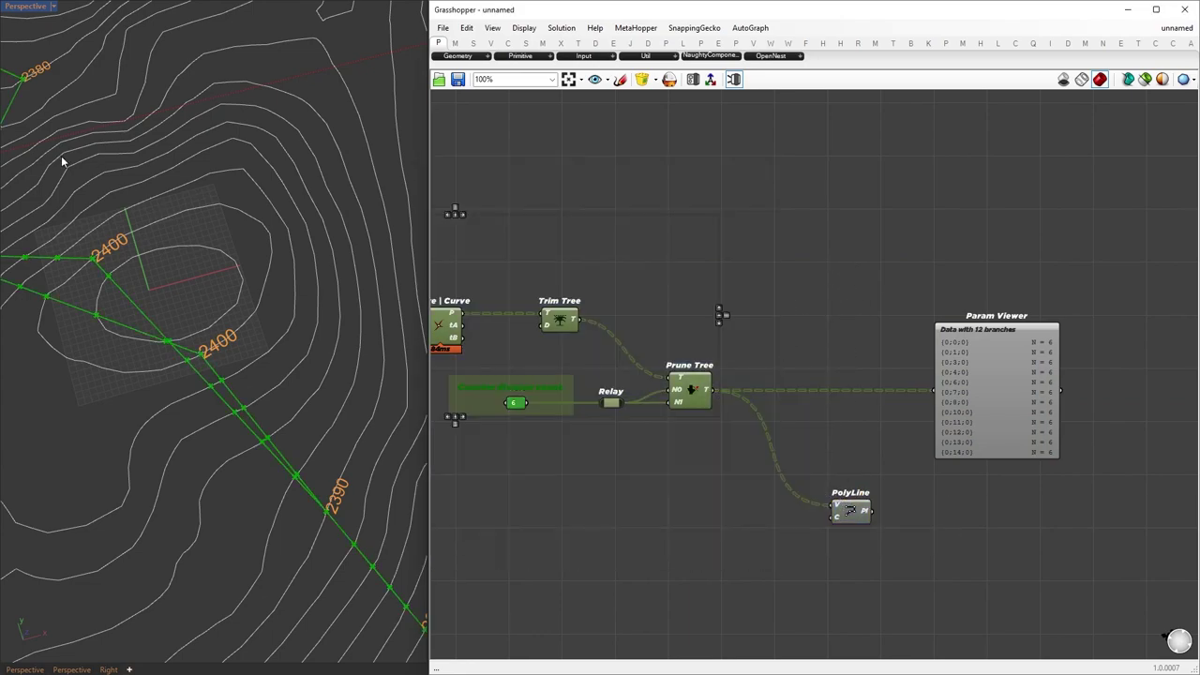
middle_click(647, 301)
click(687, 262)
click(850, 265)
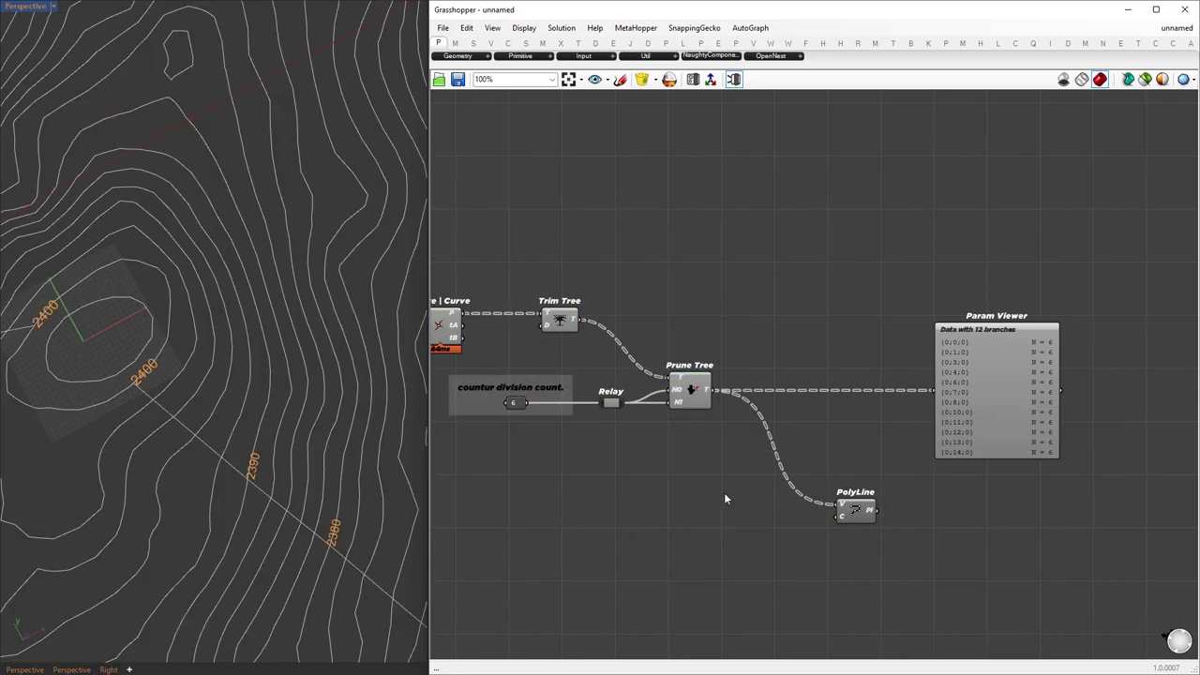
Delete the PolyLine component and turn on the preview of Prune Tree.
drag(724, 475, 911, 571)
key(Delete)
click(689, 392)
middle_click(689, 392)
click(725, 408)
Add a Point List component and connect the pruned points to it.
double_click(787, 475)
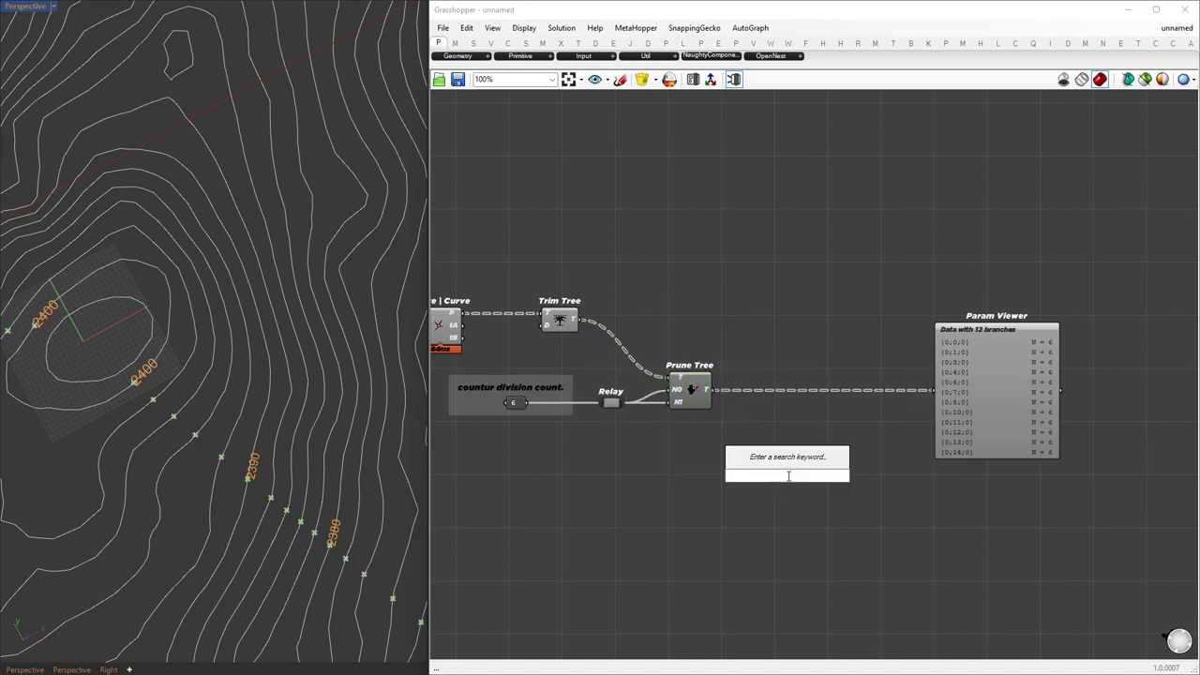
text(point list)
click(762, 461)
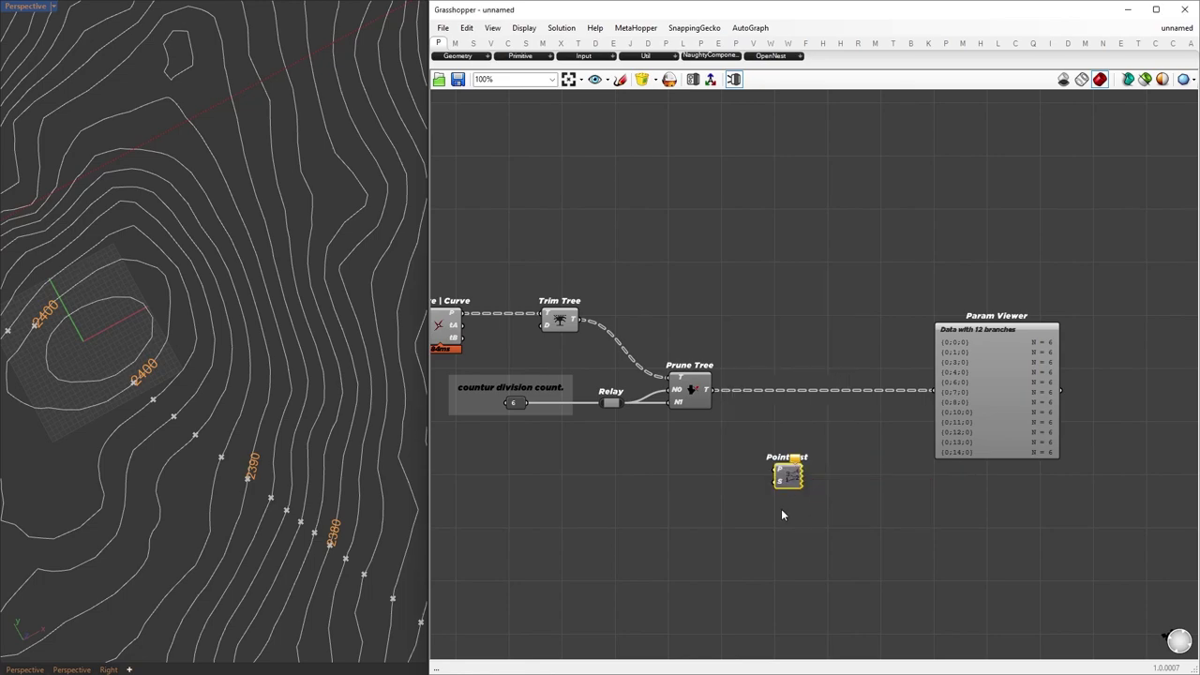
drag(710, 390, 846, 500)
Add a number slider for the Point List text size and set it to 7.818.
double_click(684, 522)
text(3)
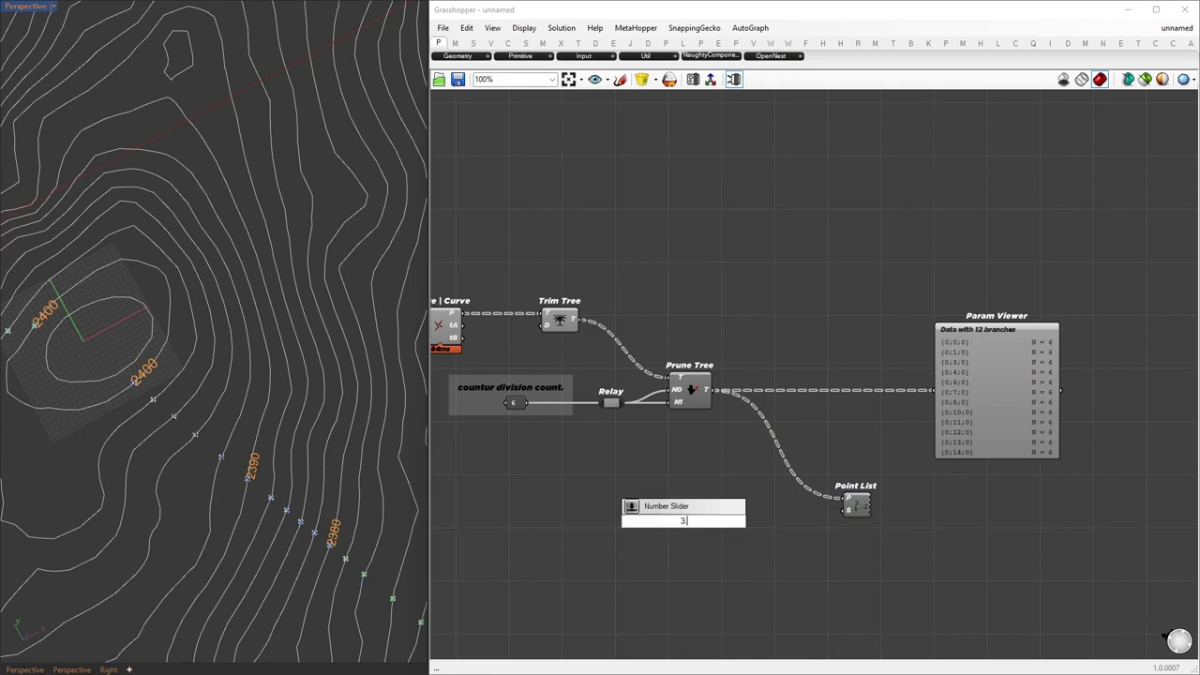
key(Return)
mouse_move(738, 521)
mouse_down()
mouse_move(844, 507)
mouse_move(745, 507)
mouse_up()
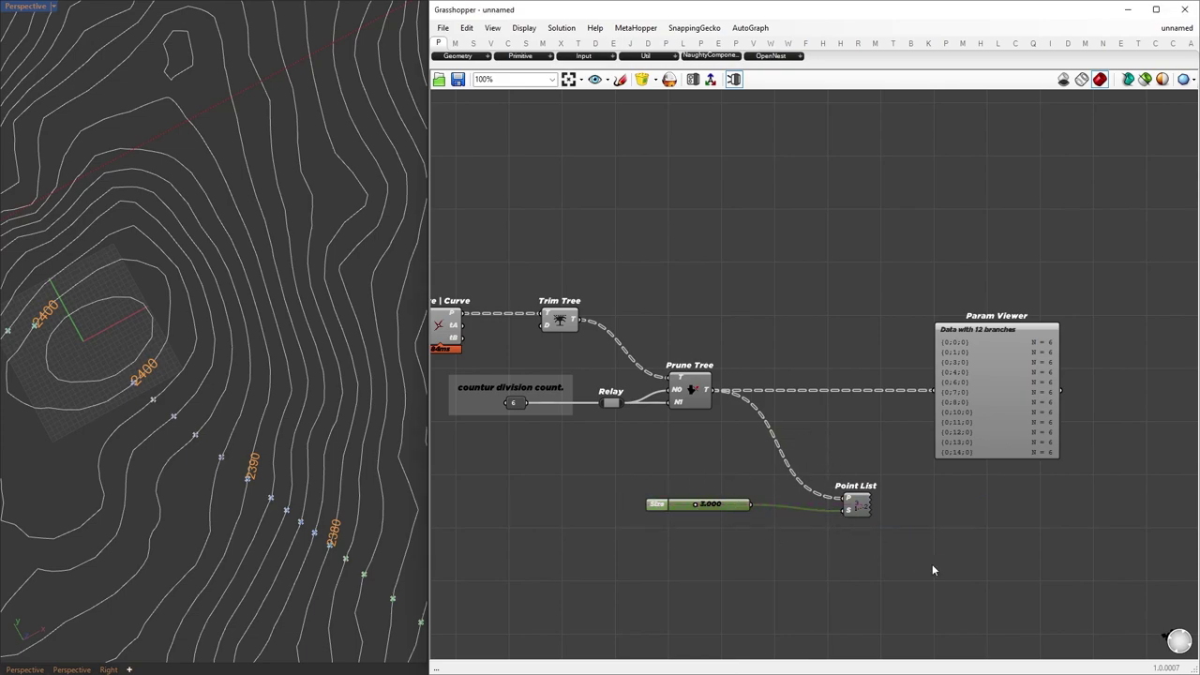
drag(820, 455, 899, 570)
drag(698, 507, 729, 509)
Examine the direction in which the points are numbered between neighbouring labels such as 2390 and 2380.
scroll(268, 547, up, 5)
scroll(140, 336, down, 5)
shift+right_drag(142, 339, 261, 432)
scroll(141, 352, down, 1)
mouse_move(153, 242)
mouse_down()
mouse_move(117, 298)
mouse_move(147, 243)
mouse_up()
mouse_move(385, 465)
mouse_down()
mouse_move(364, 576)
mouse_move(382, 466)
mouse_up()
drag(71, 355, 211, 479)
key(Escape)
shift+right_drag(387, 613, 182, 437)
drag(336, 507, 161, 422)
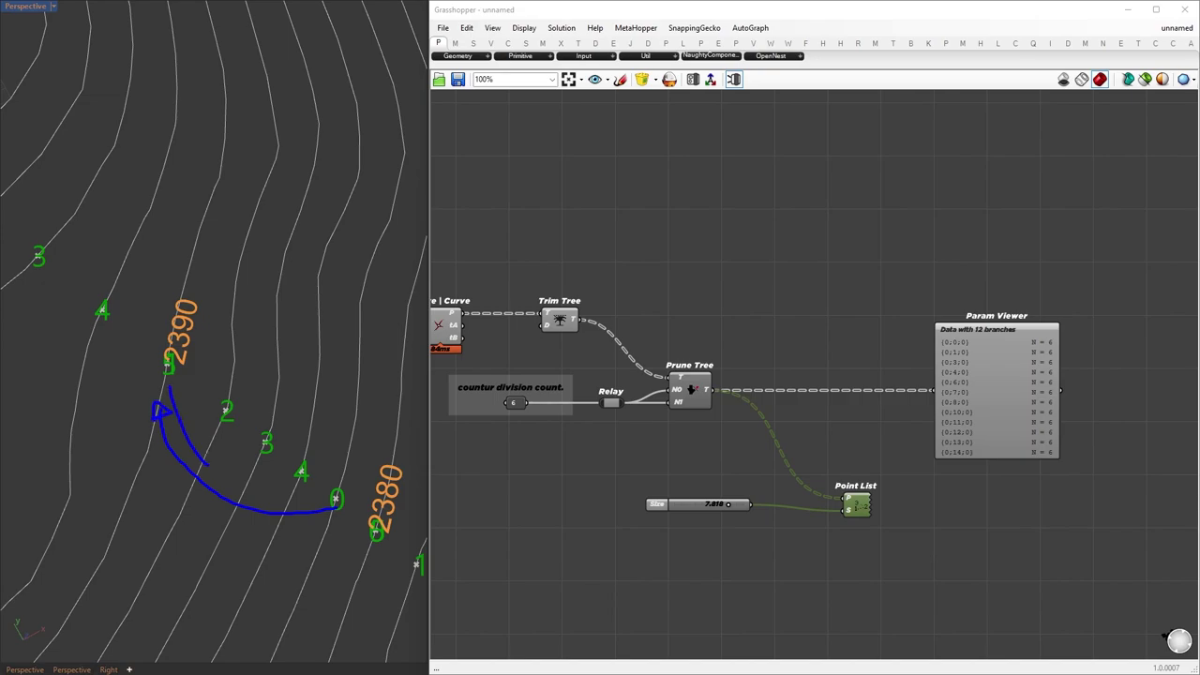
key(Escape)
Make room after Trim Tree, duplicate Trim Tree below the original, and feed the copy from the tA output of Curve | Curve.
scroll(900, 361, down, 2)
mouse_move(1166, 572)
mouse_down()
mouse_move(600, 497)
mouse_move(468, 381)
mouse_up()
shift+drag(727, 398, 955, 434)
click(574, 321)
scroll(574, 320, up, 3)
alt+drag(653, 337, 652, 412)
drag(533, 339, 616, 421)
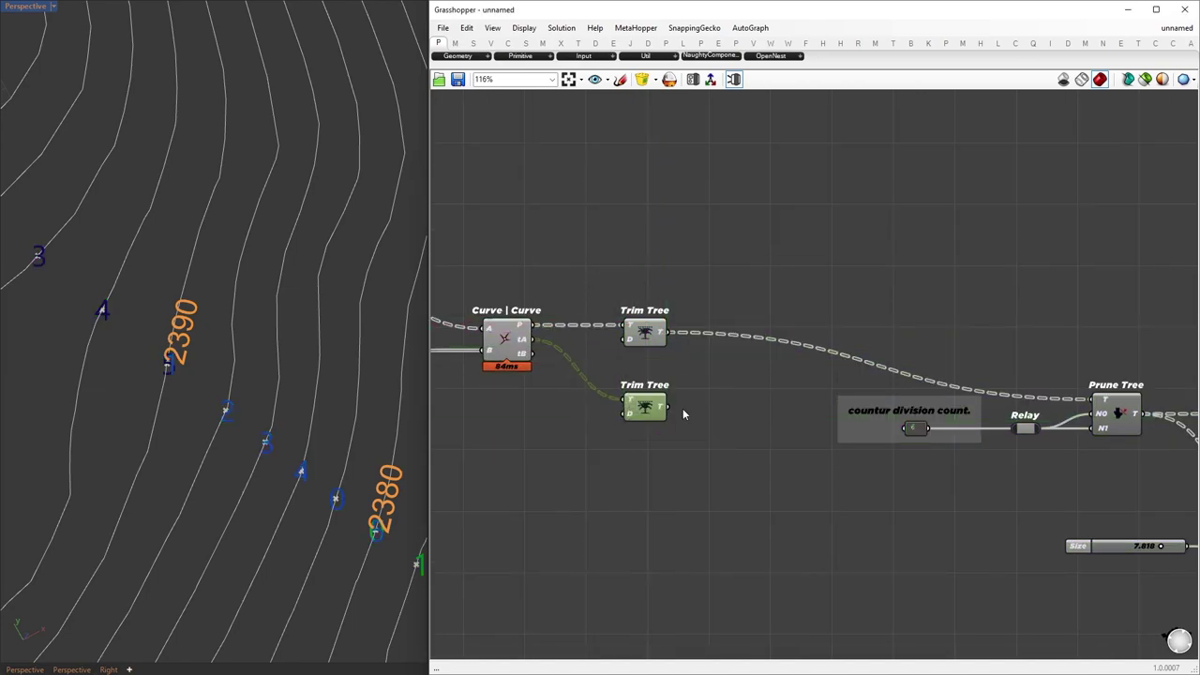
Add a Sort List with the trimmed tA parameters as keys and the trimmed points as values, and send the sorted points to Prune Tree.
double_click(730, 405)
text(sor)
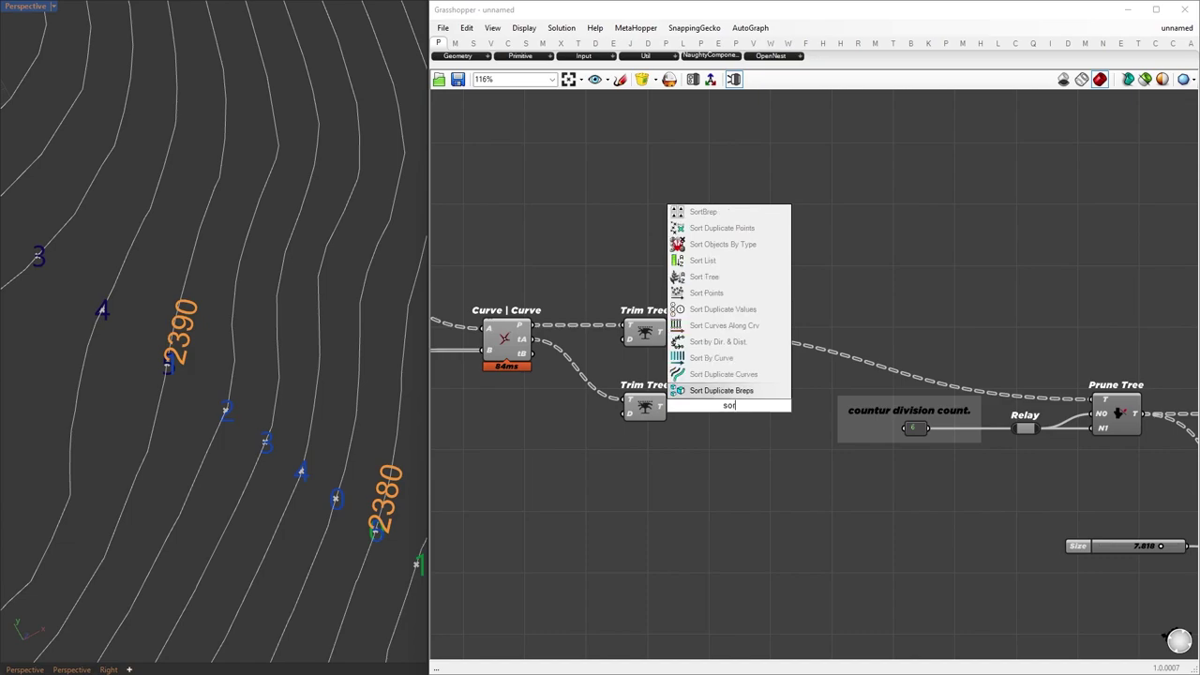
text(t list)
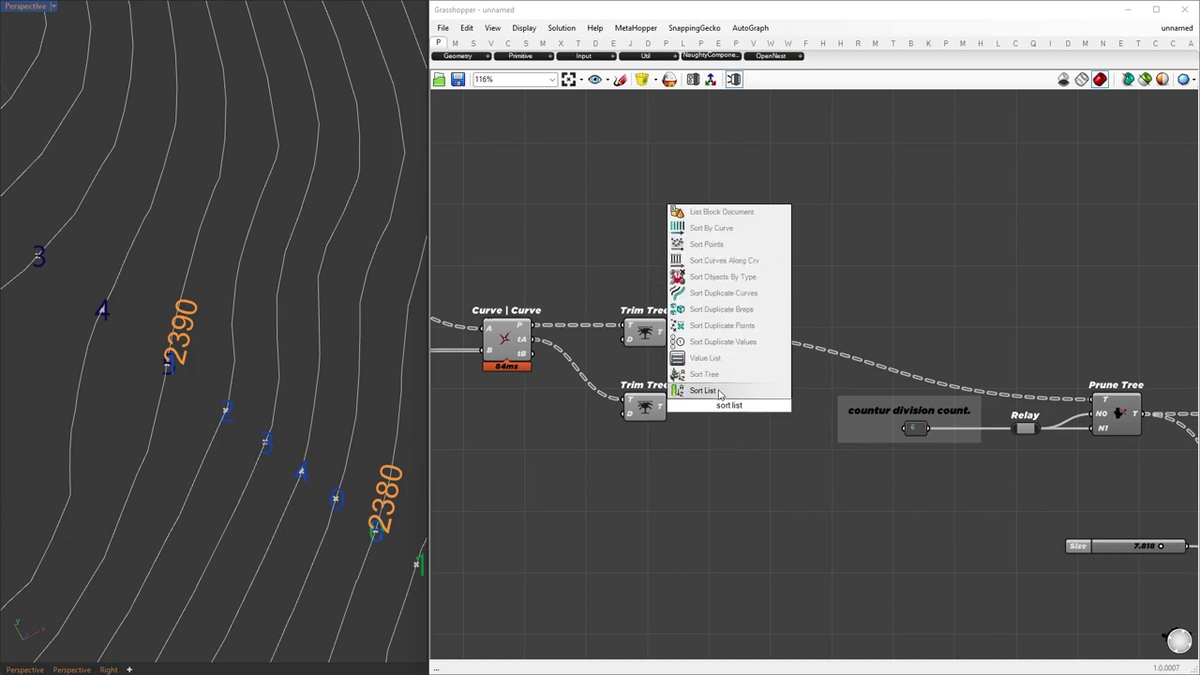
click(724, 392)
drag(669, 406, 718, 383)
drag(668, 333, 1096, 401)
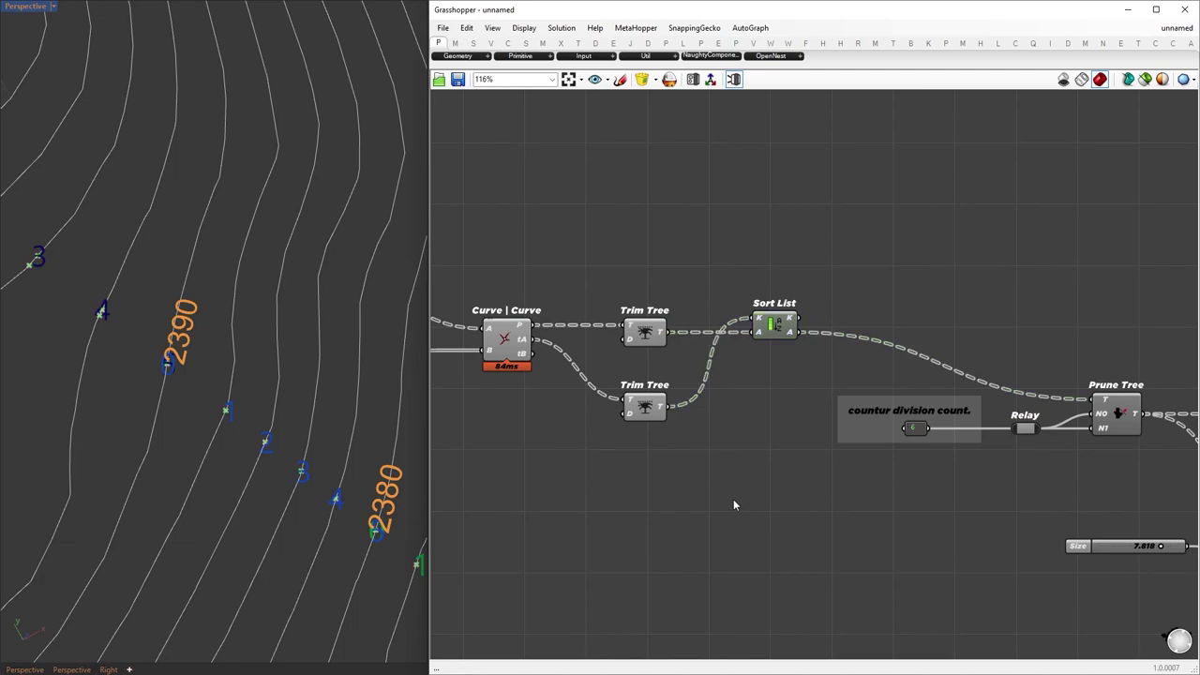
Reverse the A output of Sort List and check the point numbering from 2380 towards 2390.
right_click(792, 334)
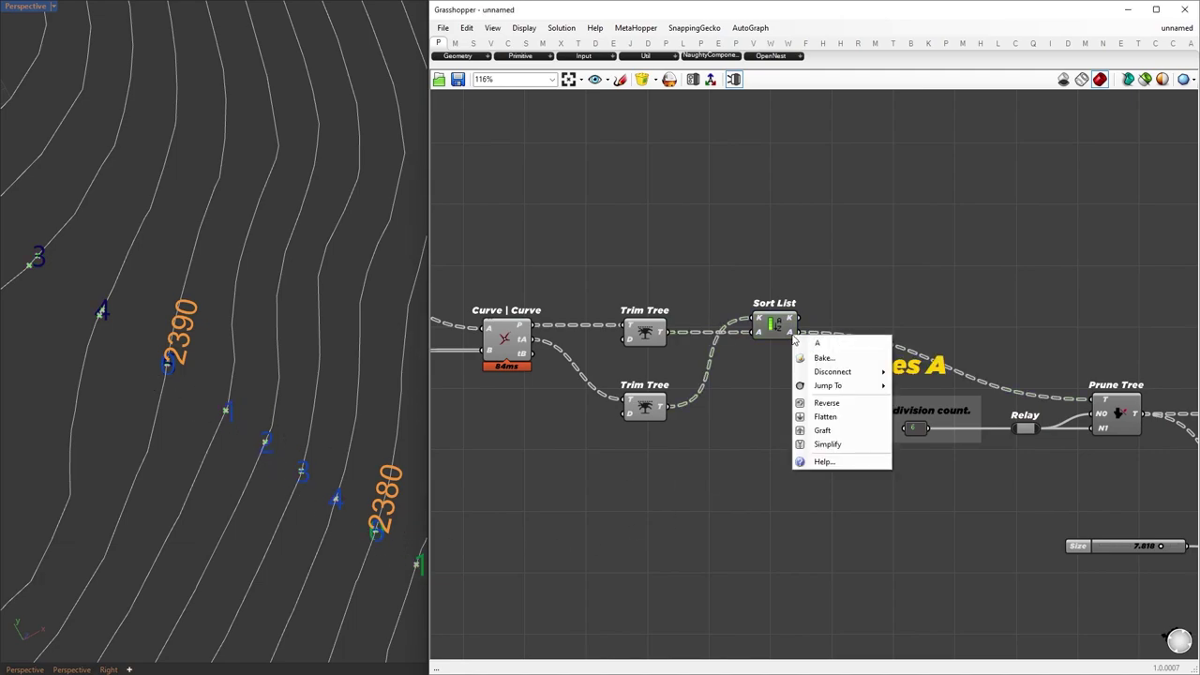
click(827, 405)
drag(160, 416, 369, 565)
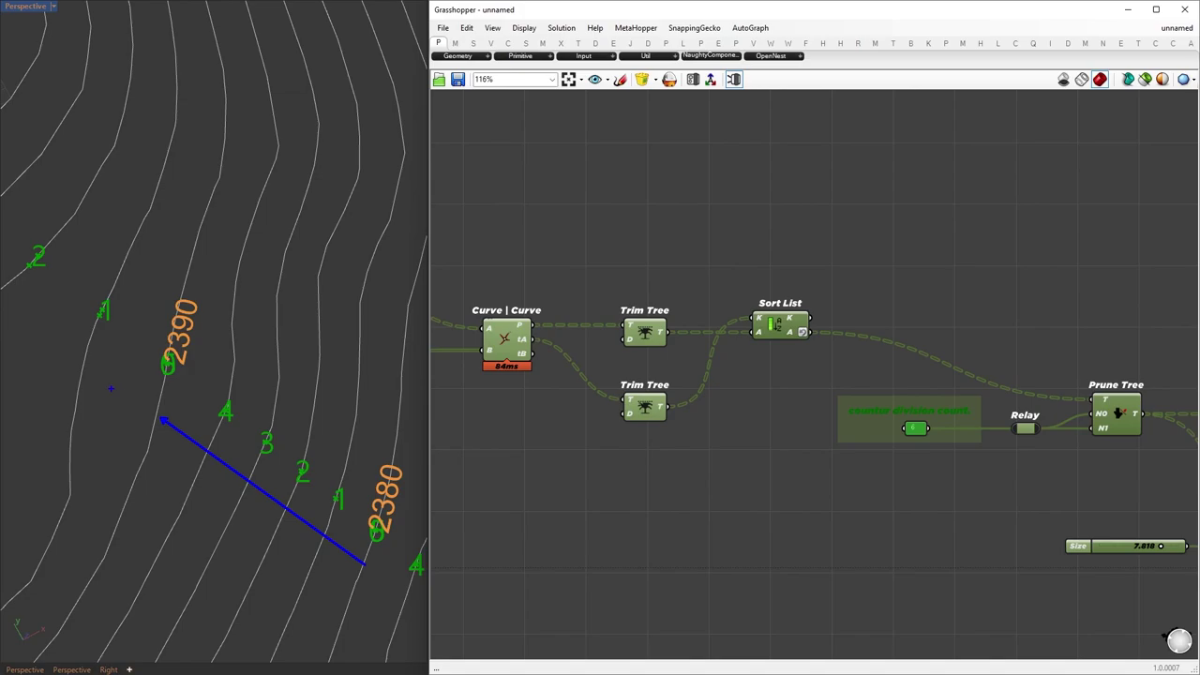
scroll(298, 497, down, 6)
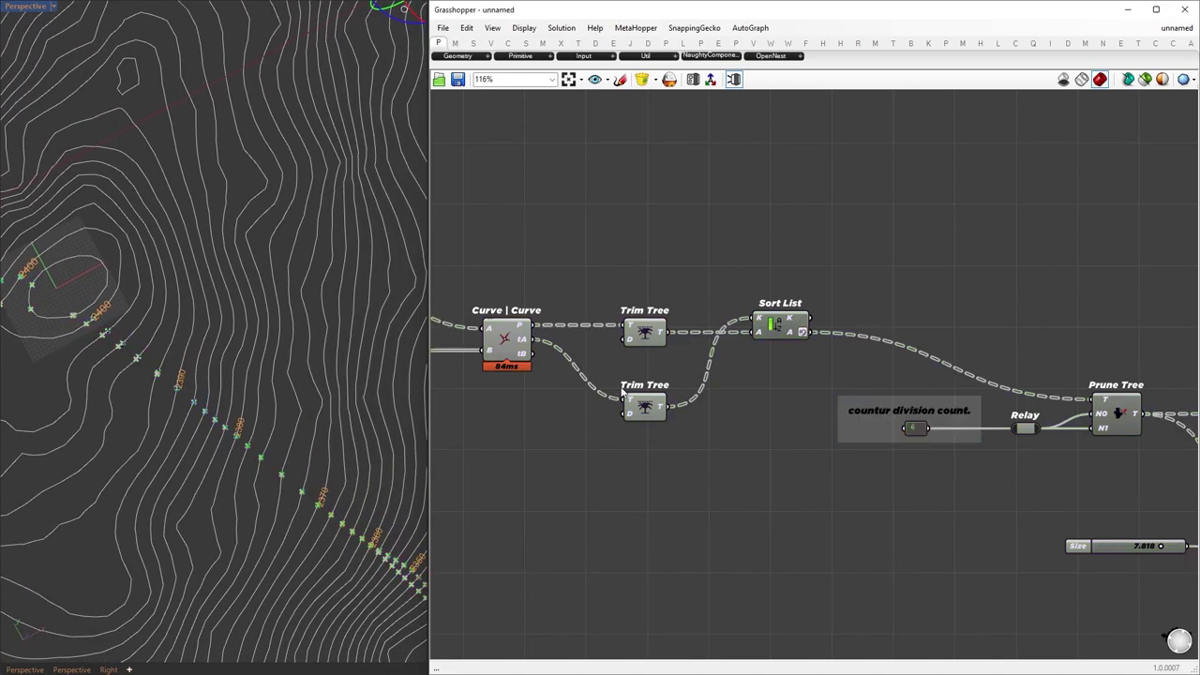
Align Prune Tree and its connected components with the sorted points output of Sort List.
scroll(624, 394, down, 2)
right_drag(1001, 441, 723, 415)
drag(1011, 520, 526, 347)
drag(649, 386, 656, 343)
Check the point numbering near the 2340 and 2350 labels, and delete the Point List with its size slider.
drag(837, 394, 586, 476)
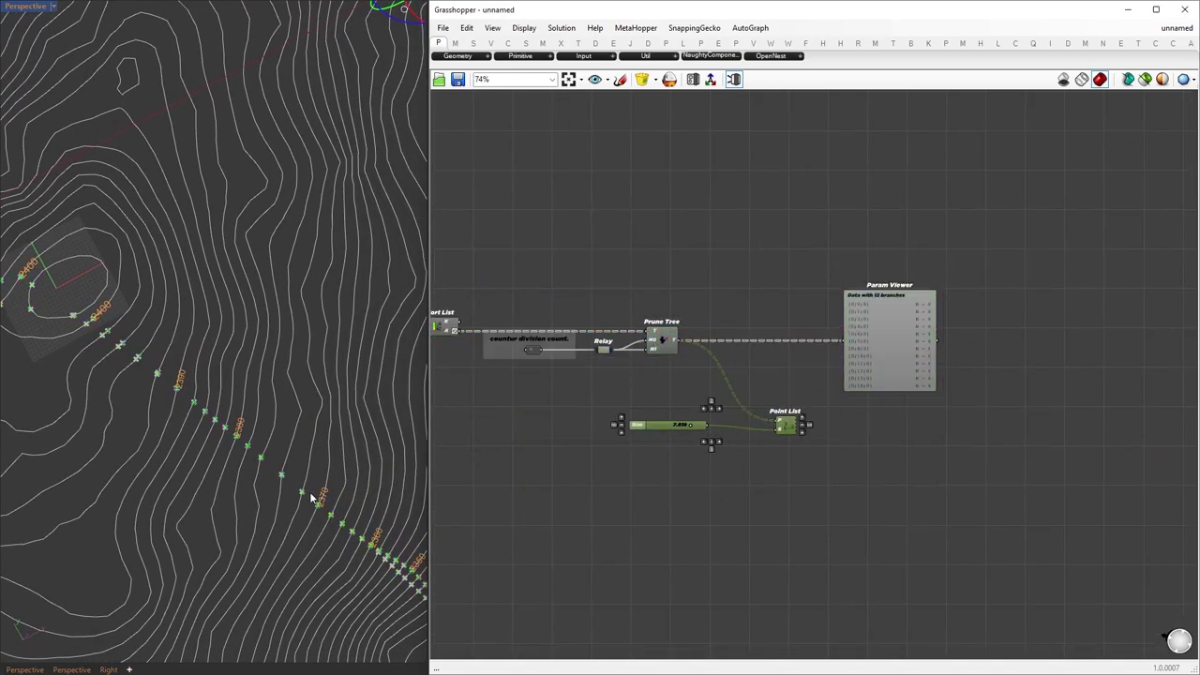
scroll(319, 499, up, 8)
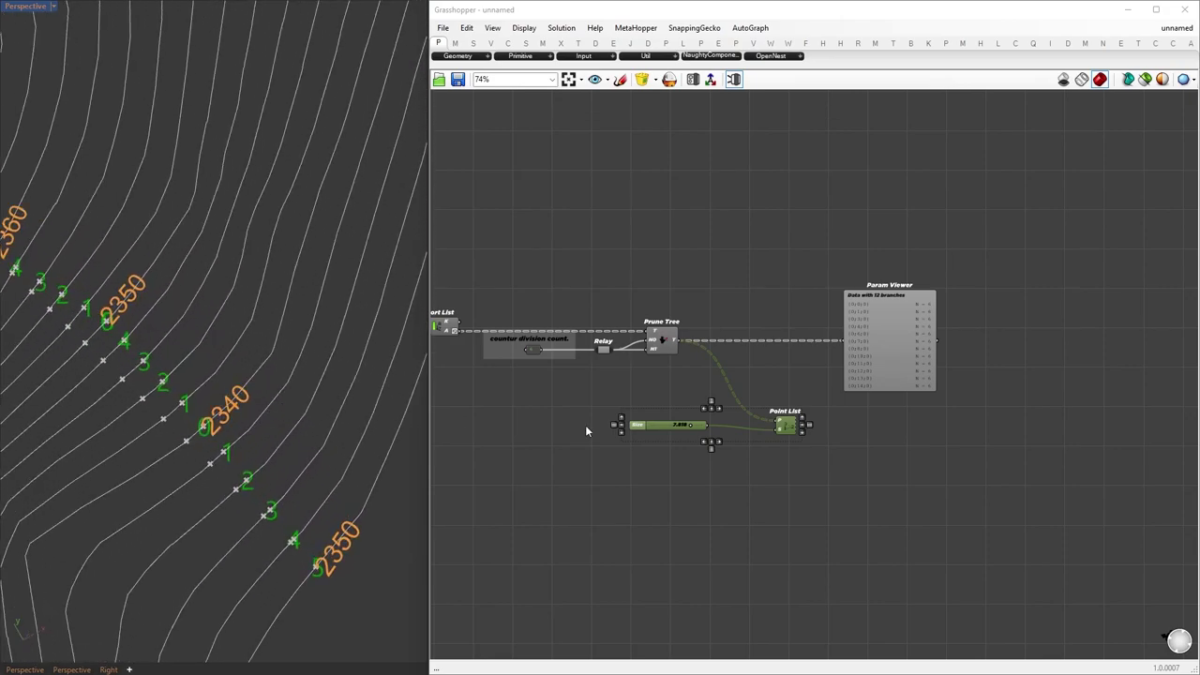
key(Delete)
Examine how the first and last points between labels 2340 and 2350 relate to their two main contour curves.
drag(328, 513, 356, 517)
drag(247, 374, 256, 380)
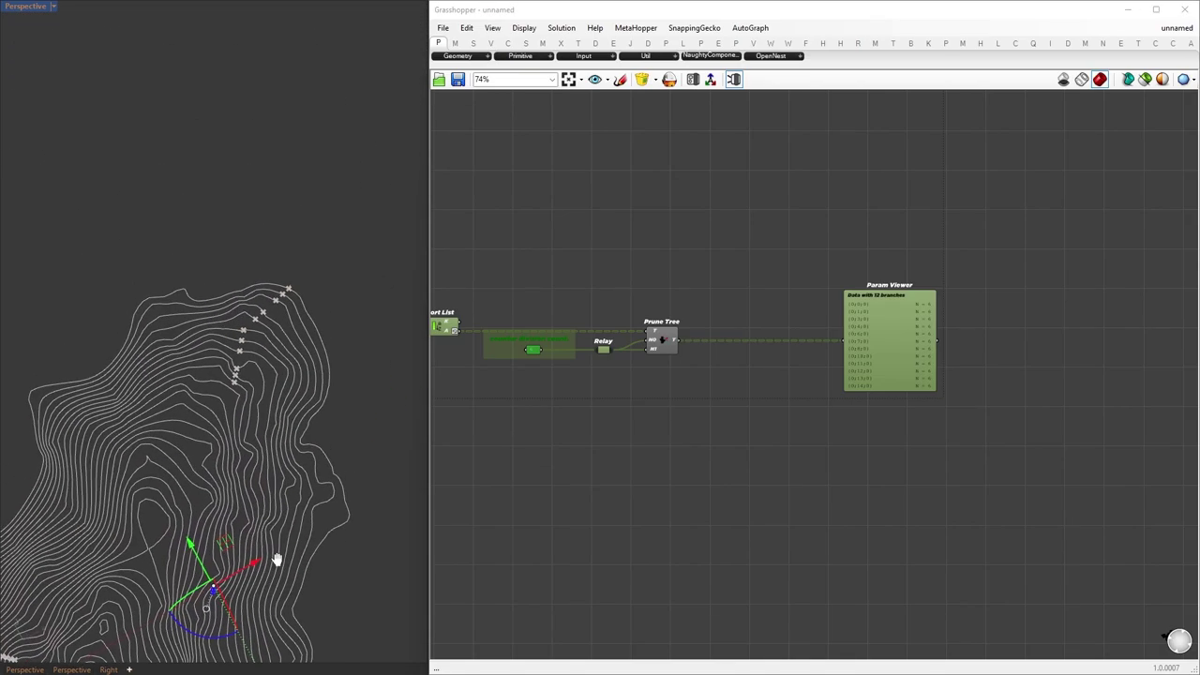
scroll(268, 225, up, 5)
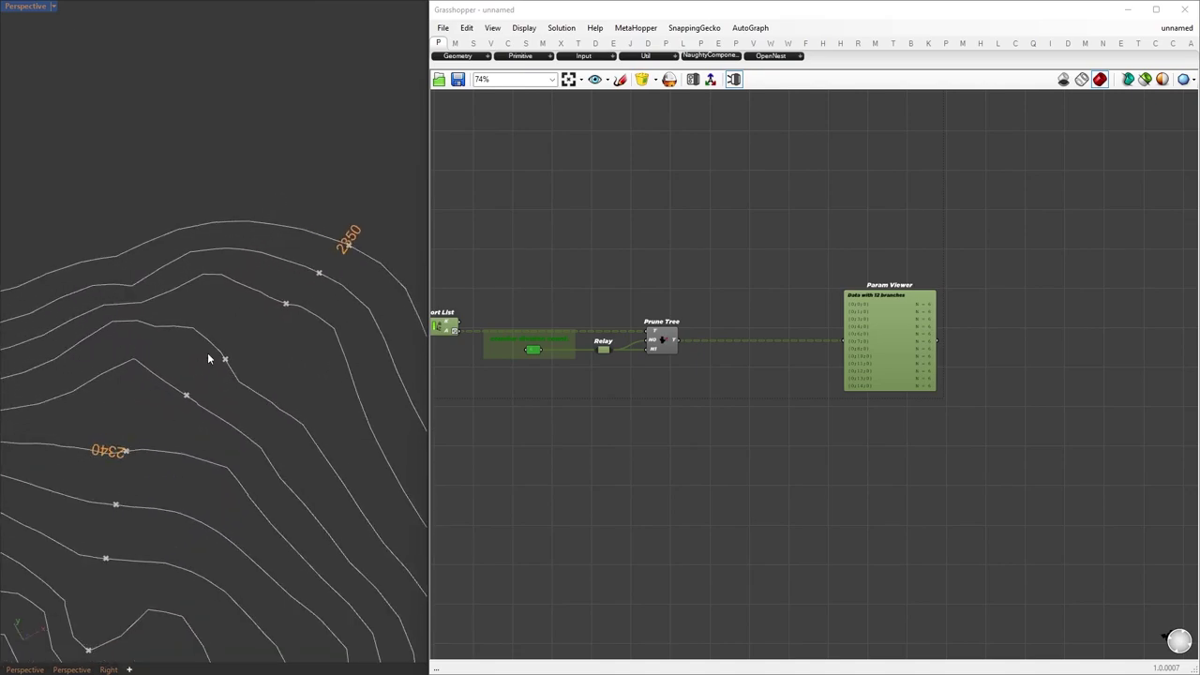
mouse_move(116, 423)
mouse_down()
mouse_move(349, 246)
mouse_move(146, 455)
mouse_up()
key(ctrl+z)
key(Escape)
right_drag(330, 515, 251, 428)
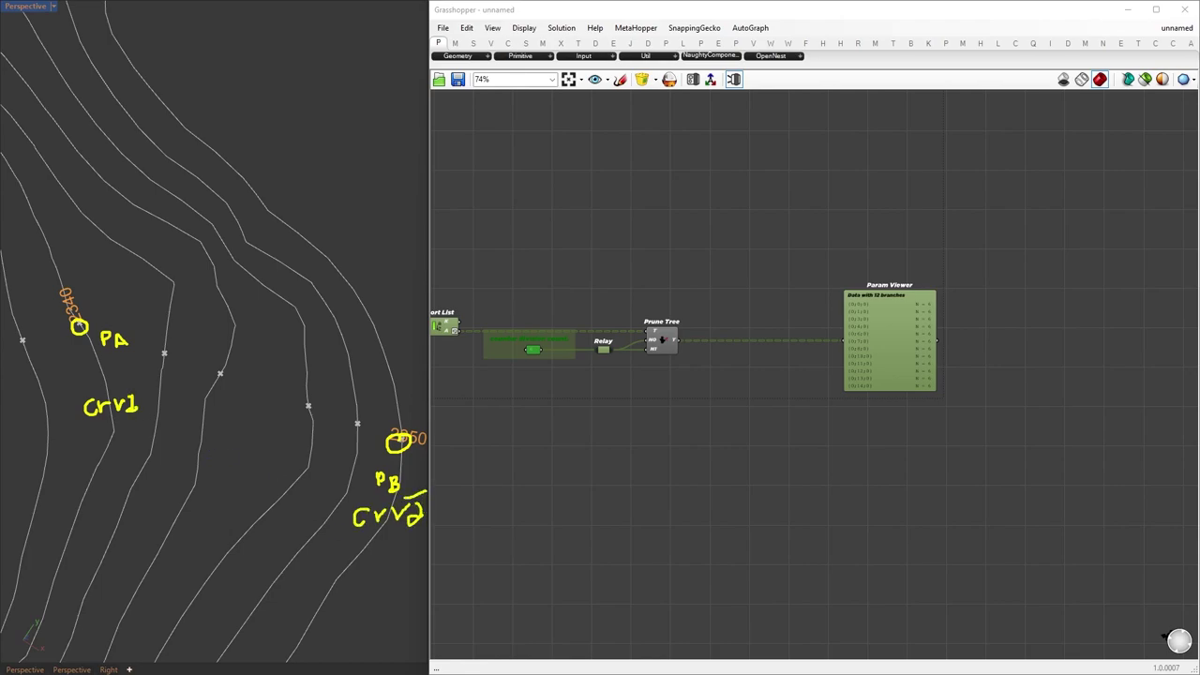
mouse_move(423, 494)
mouse_down()
mouse_move(195, 422)
mouse_move(175, 560)
mouse_move(412, 497)
mouse_up()
text(1-2)
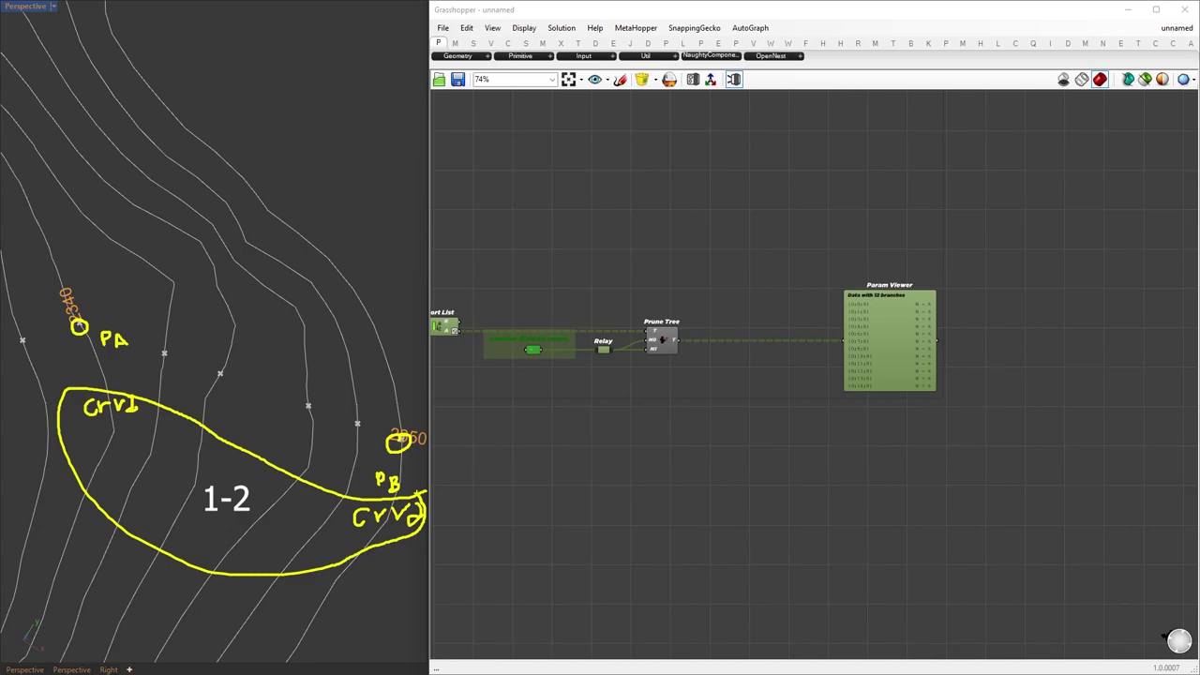
key(Escape)
key(Escape)
scroll(311, 501, down, 10)
Add a List Item component below the Param Viewer and connect the pruned points to its list input.
mouse_move(310, 501)
right_down()
mouse_move(321, 450)
mouse_move(255, 410)
mouse_move(255, 456)
mouse_move(246, 409)
right_up()
click(753, 418)
scroll(758, 394, up, 4)
ctrl+right_drag(263, 483, 248, 368)
shift+right_drag(248, 368, 268, 206)
double_click(688, 484)
text(list item)
key(Return)
drag(688, 481, 870, 483)
drag(627, 309, 847, 466)
Add a panel with the values 0 and -1 and turn off multiline data so they become separate items.
double_click(634, 503)
text(panel)
key(Return)
double_click(635, 504)
text(0)
text( -1)
click(619, 460)
right_click(641, 473)
click(684, 407)
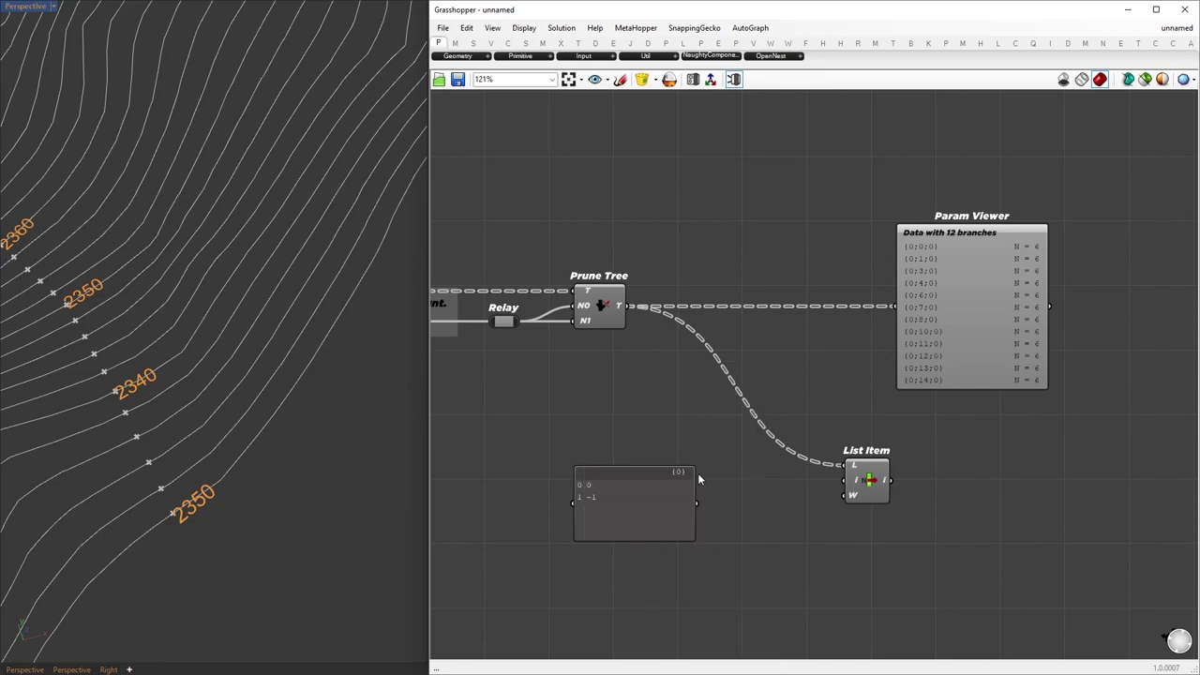
Connect the panel with 0 and -1 to the List Item's index input and send the extracted points to the Param Viewer.
drag(696, 503, 862, 502)
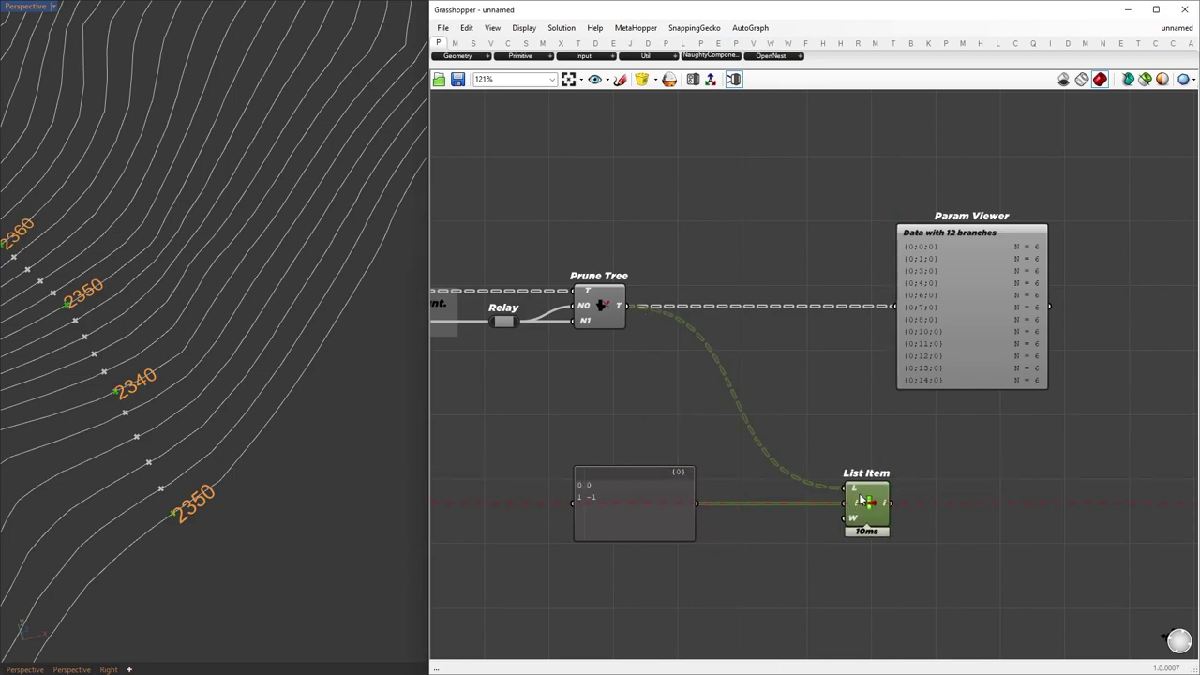
scroll(90, 454, up, 7)
scroll(102, 431, down, 3)
key(ctrl+i)
middle_click(564, 239)
click(523, 205)
drag(798, 416, 966, 593)
drag(891, 503, 1009, 307)
Add a Closest geometry component with the List Item points as its points and the contour curves as its geometry.
right_drag(897, 521, 778, 381)
double_click(923, 398)
text(closest geometry)
key(Return)
drag(774, 365, 939, 434)
scroll(619, 447, down, 5)
right_drag(619, 447, 523, 295)
double_click(531, 287)
drag(540, 289, 948, 389)
scroll(584, 365, down, 3)
double_click(833, 380)
drag(833, 379, 731, 387)
scroll(559, 306, up, 6)
right_drag(1091, 497, 482, 356)
right_drag(897, 416, 503, 401)
double_click(806, 382)
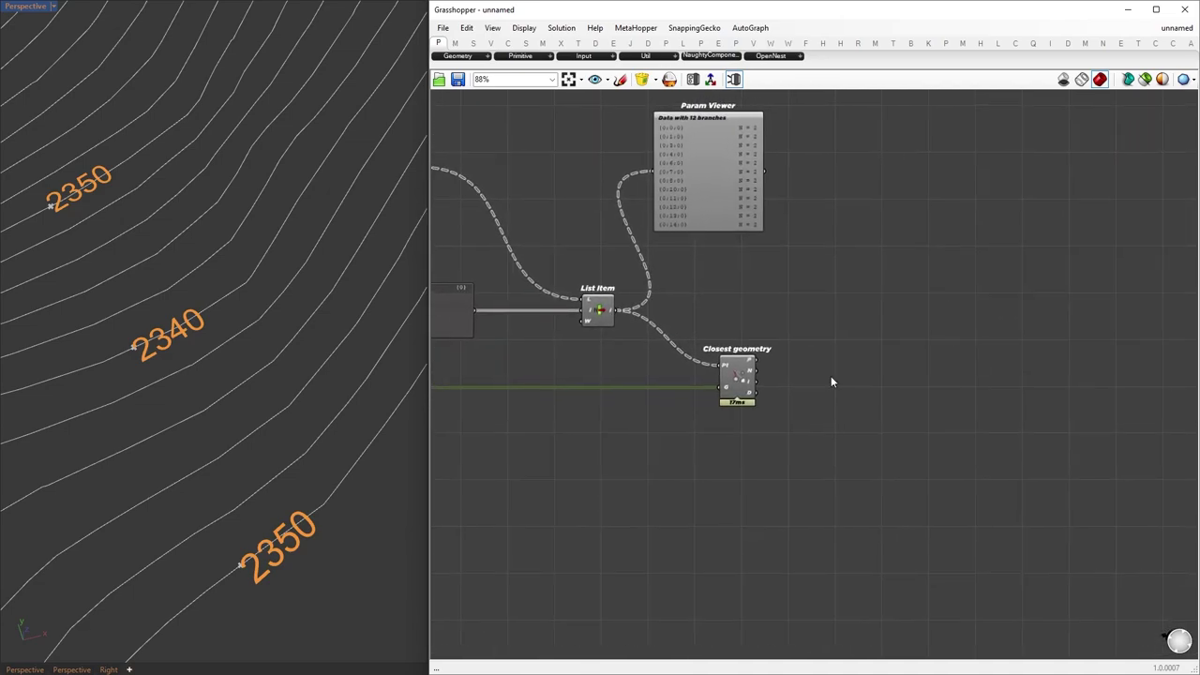
Add a panel beside the Closest geometry component, enlarge it, and feed it the index output.
right_drag(798, 387, 707, 431)
scroll(720, 399, up, 1)
double_click(860, 381)
text(//)
key(Return)
drag(663, 431, 809, 380)
drag(853, 413, 838, 566)
drag(851, 469, 996, 434)
click(830, 476)
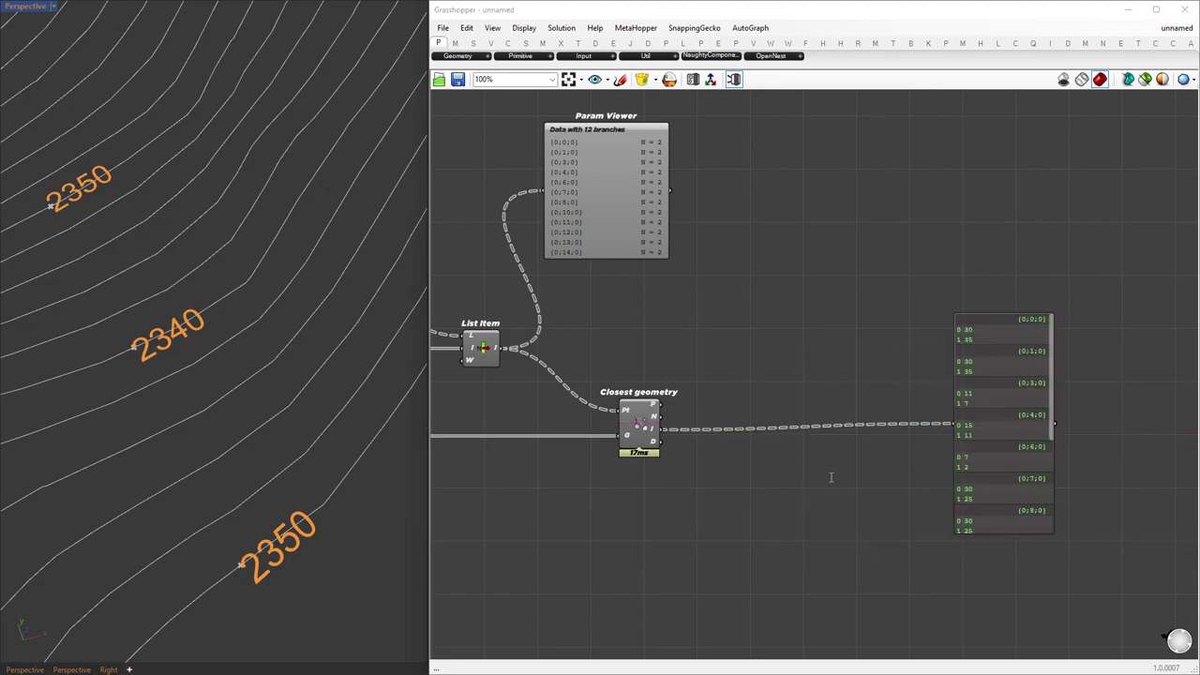
Insert a Text Join component between the Closest geometry index output and the panel.
double_click(830, 477)
text(join tex)
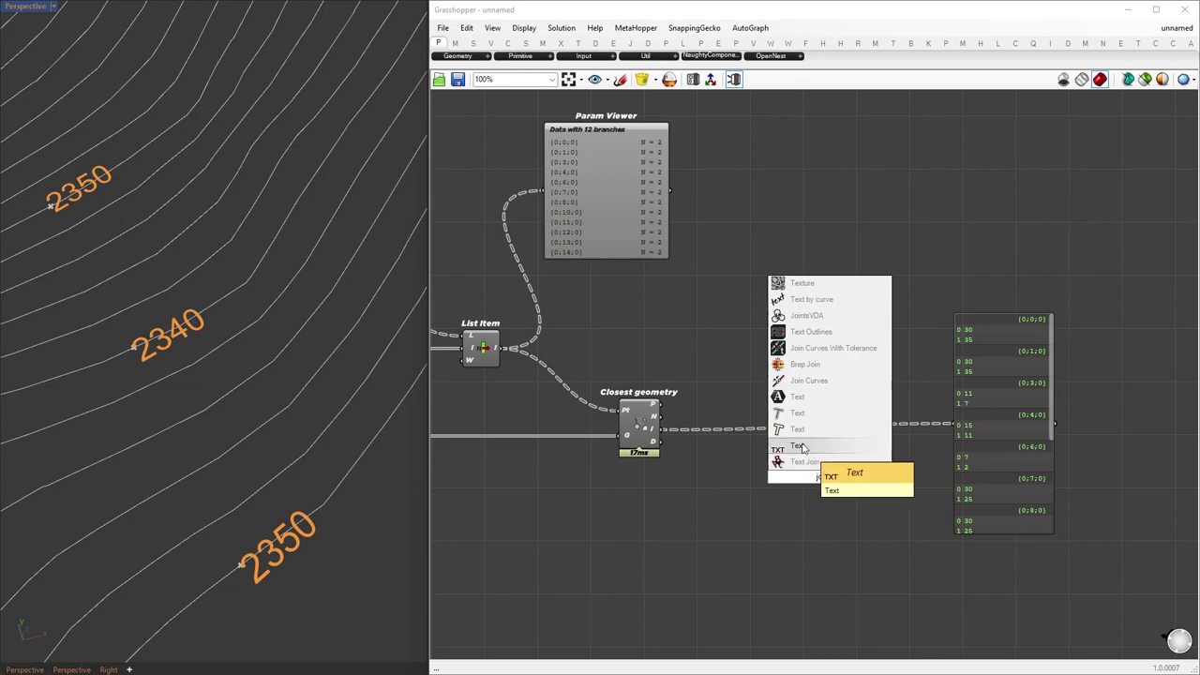
key(Return)
drag(660, 430, 975, 431)
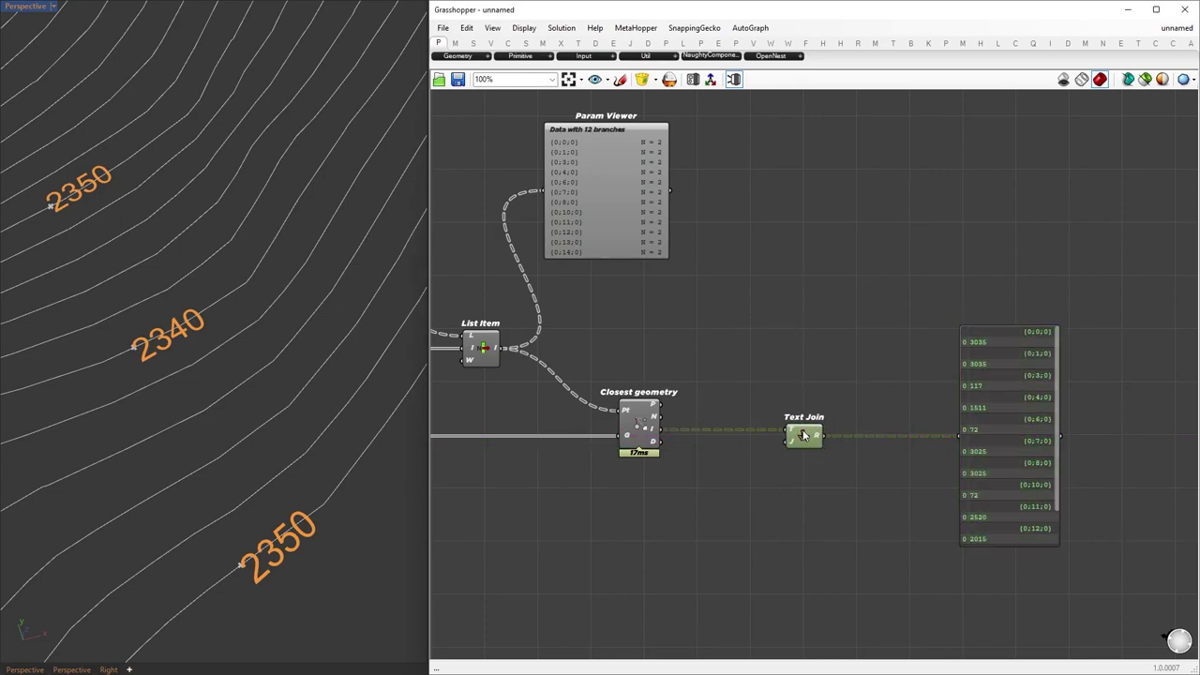
drag(804, 436, 834, 435)
Add a small panel containing a hyphen and connect it to the Text Join's join input.
double_click(700, 483)
text(//)
key(Return)
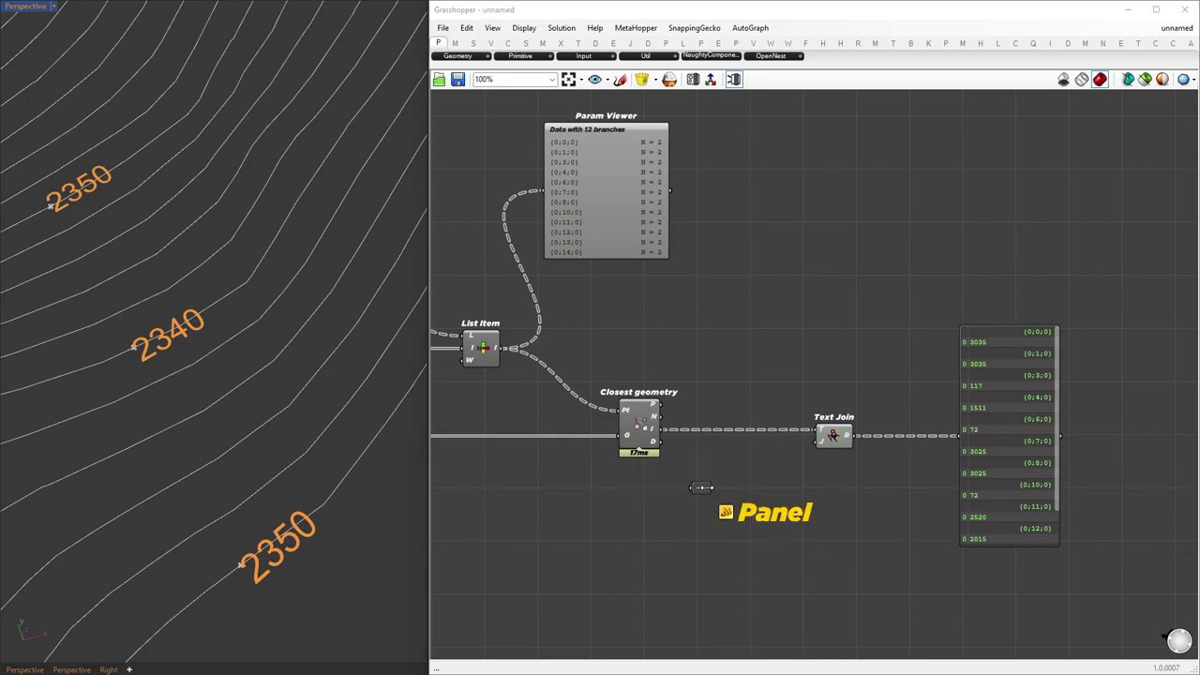
drag(713, 490, 817, 441)
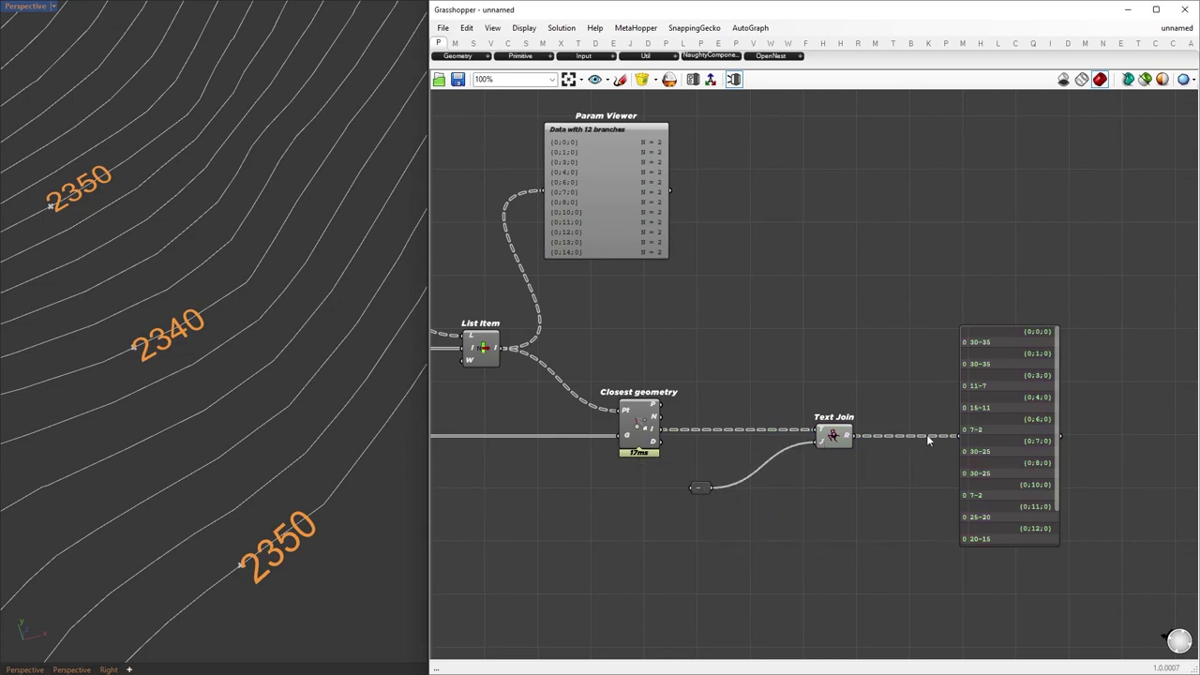
Move the joined-text panel farther from the Text Join and enlarge it to show the whole list.
scroll(909, 361, up, 2)
right_drag(866, 562, 573, 435)
drag(728, 481, 675, 643)
drag(723, 525, 1055, 447)
right_drag(788, 447, 736, 449)
scroll(736, 449, down, 1)
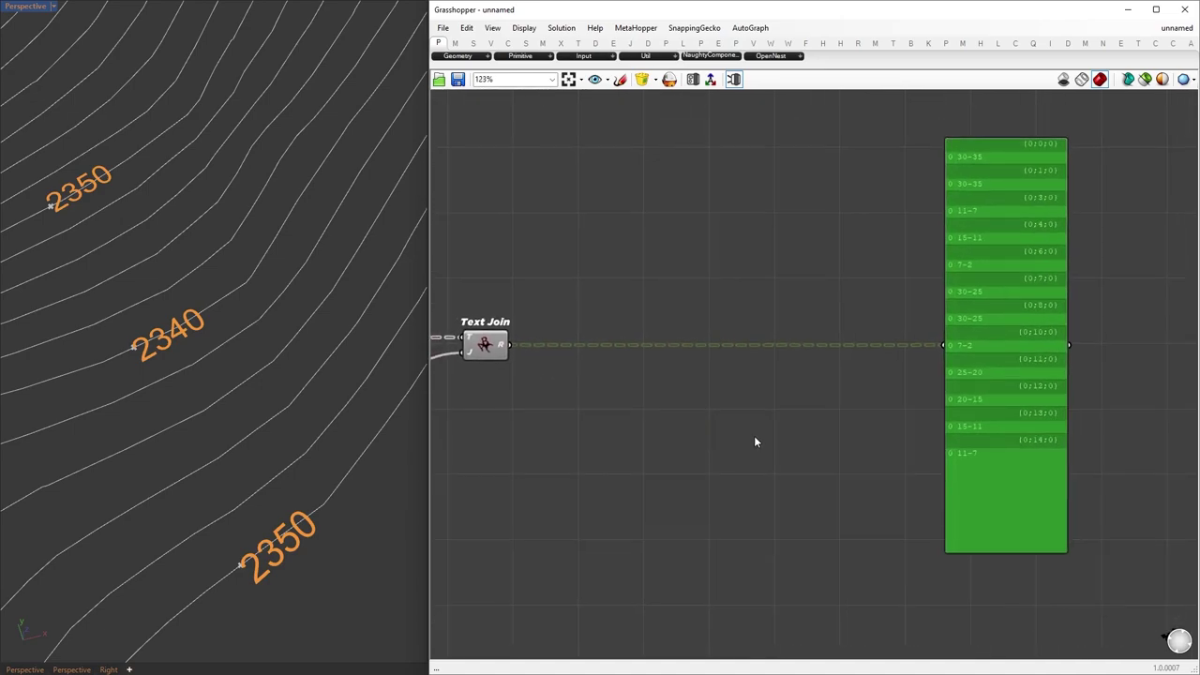
Insert a Flatten Tree component between the Text Join and the panel, and check the flattened index pairs for duplicates.
double_click(754, 435)
text(flatten t)
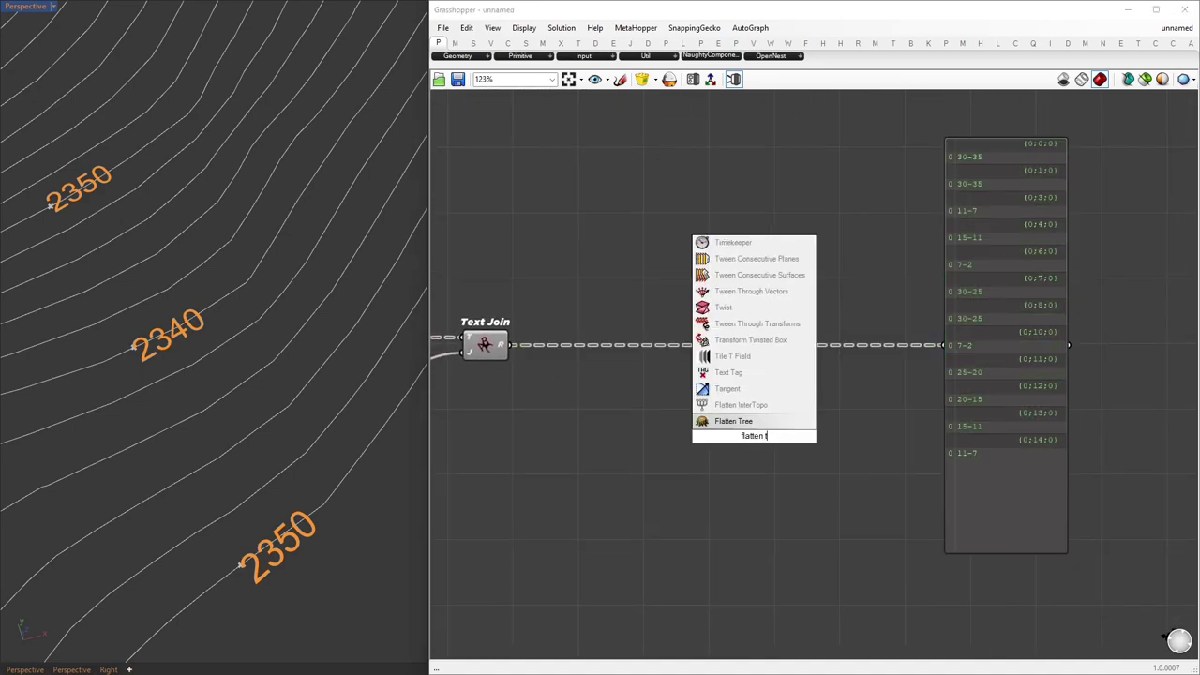
key(Return)
drag(502, 346, 735, 429)
drag(773, 436, 941, 319)
drag(1002, 259, 1076, 369)
right_drag(1076, 369, 833, 344)
click(722, 212)
drag(836, 257, 919, 297)
scroll(1013, 197, up, 3)
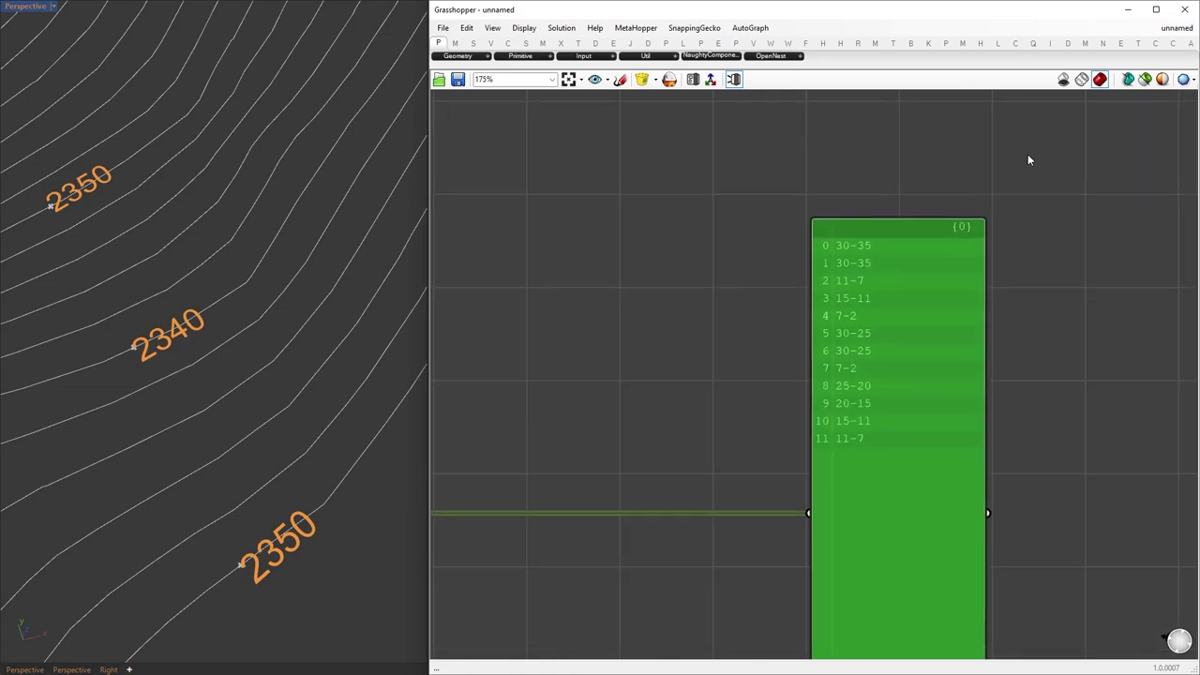
click(1029, 158)
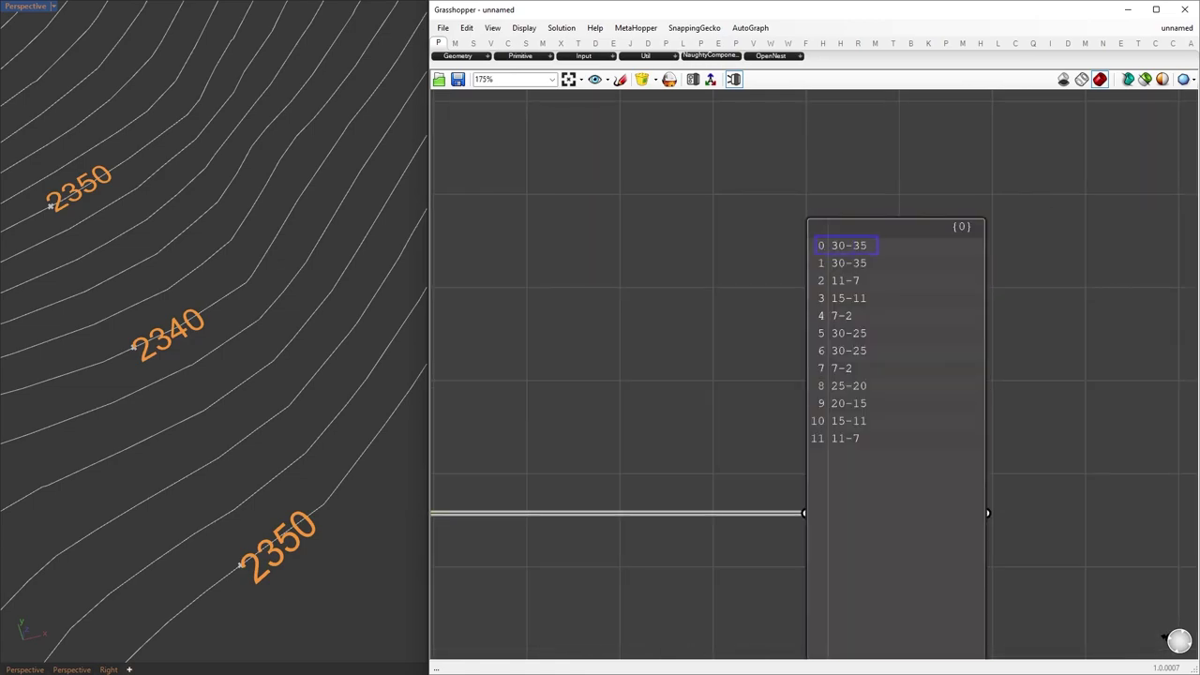
ctrl+drag(877, 253, 876, 273)
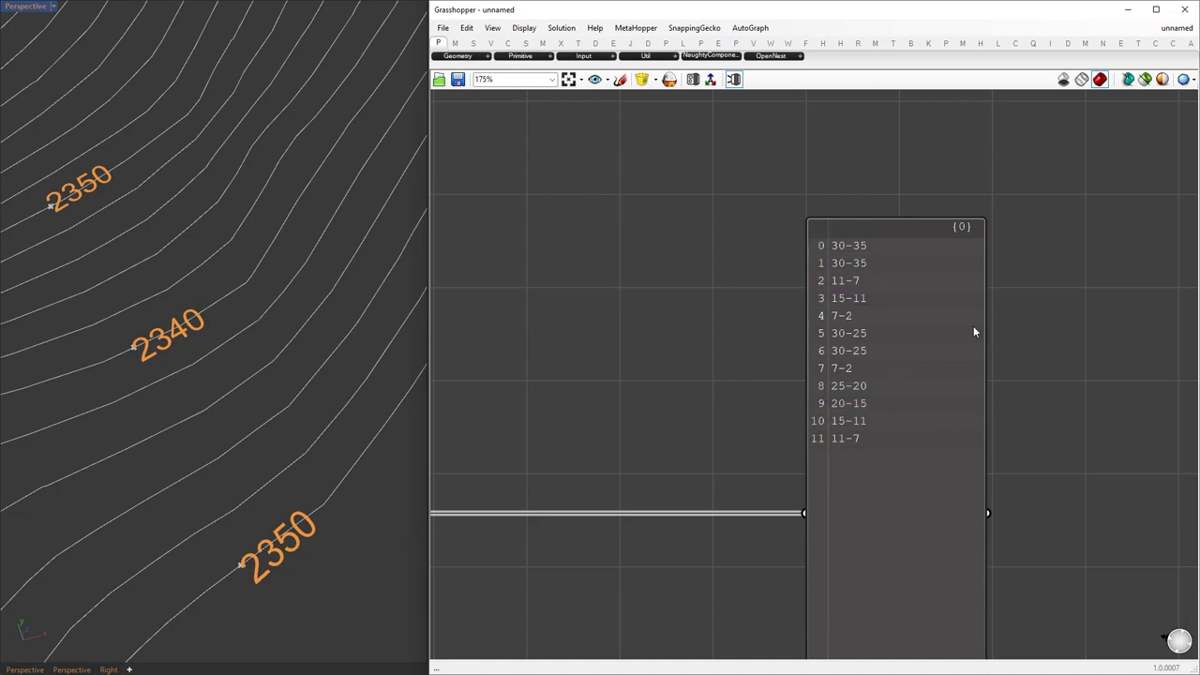
scroll(975, 329, down, 2)
Add a Create Set component fed by the flattened index pairs and place it below the wire to the panel.
drag(893, 388, 1112, 384)
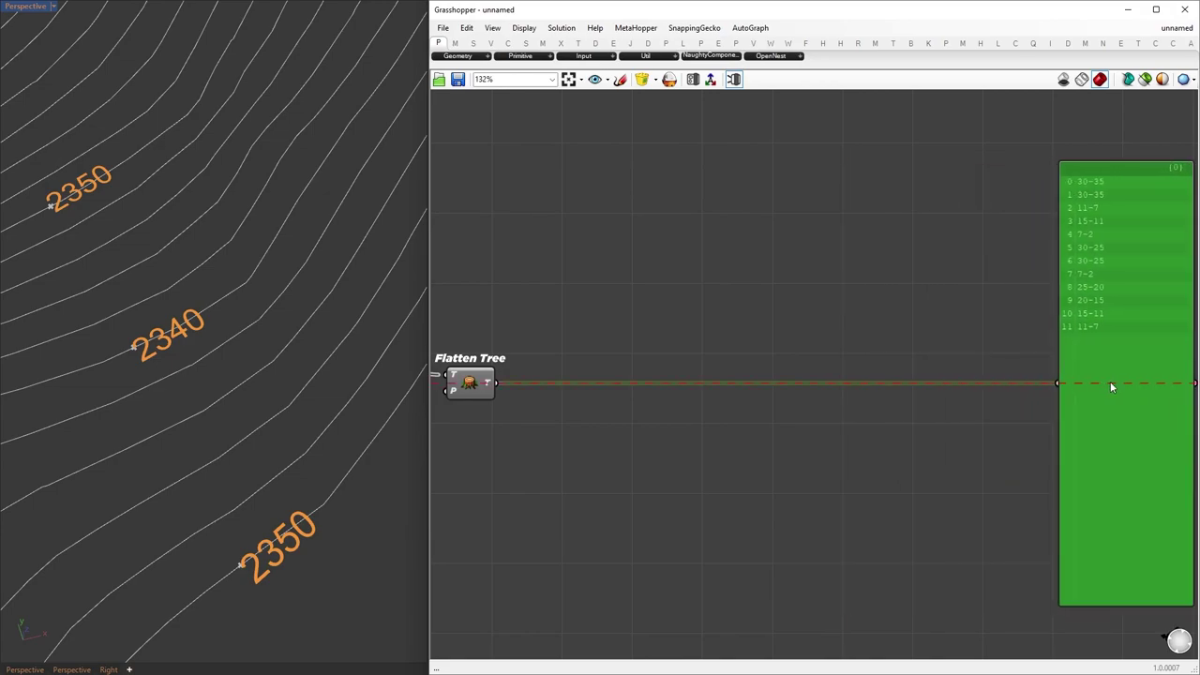
double_click(758, 459)
text(create set)
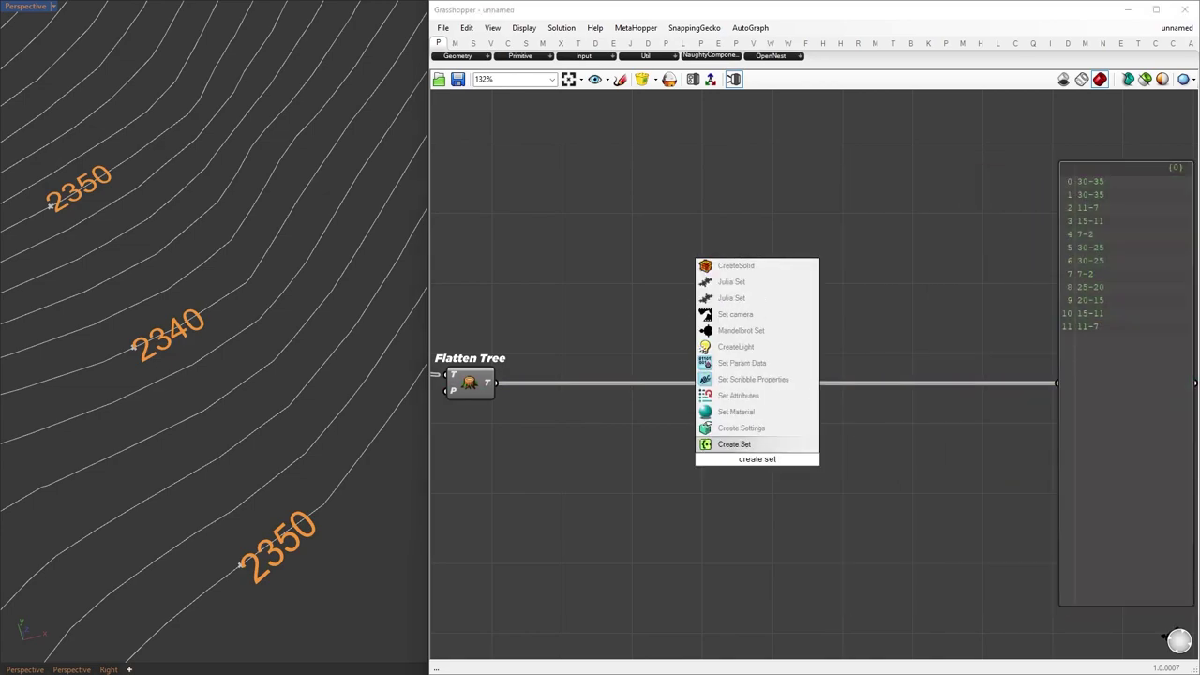
key(Return)
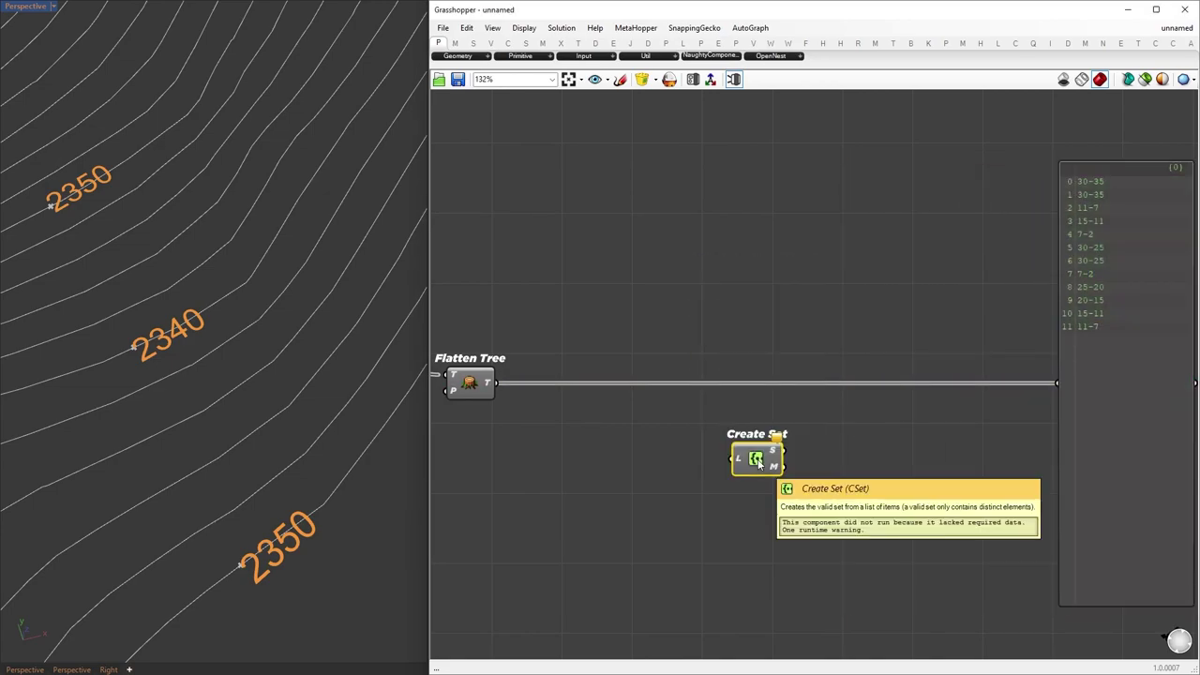
drag(488, 382, 1057, 383)
drag(755, 457, 705, 488)
Add a Member Index component that looks up the Create Set members in the flattened list and outputs its indices to the panel.
double_click(777, 237)
text(member inde)
drag(497, 382, 802, 392)
drag(776, 400, 736, 481)
drag(831, 382, 1057, 383)
drag(1088, 364, 1020, 374)
right_drag(1020, 374, 773, 375)
click(724, 373)
drag(814, 362, 971, 363)
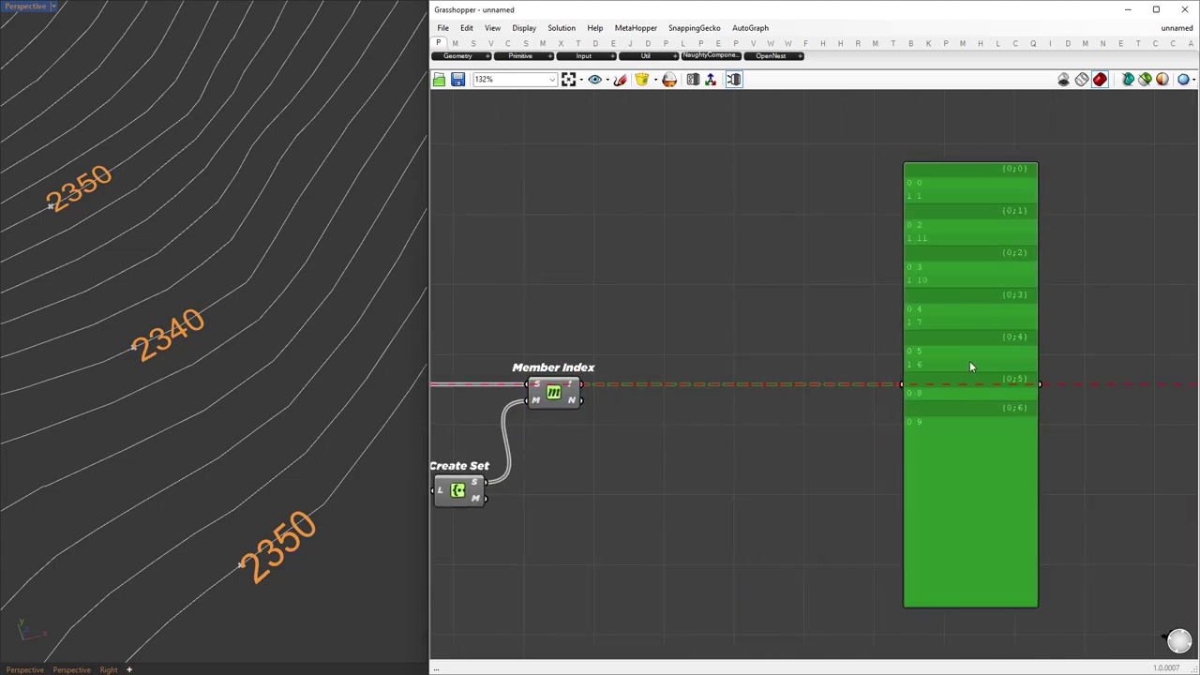
Insert a List Item between Member Index and the panel to take each branch's first index, and flatten its output.
double_click(698, 427)
text(list item)
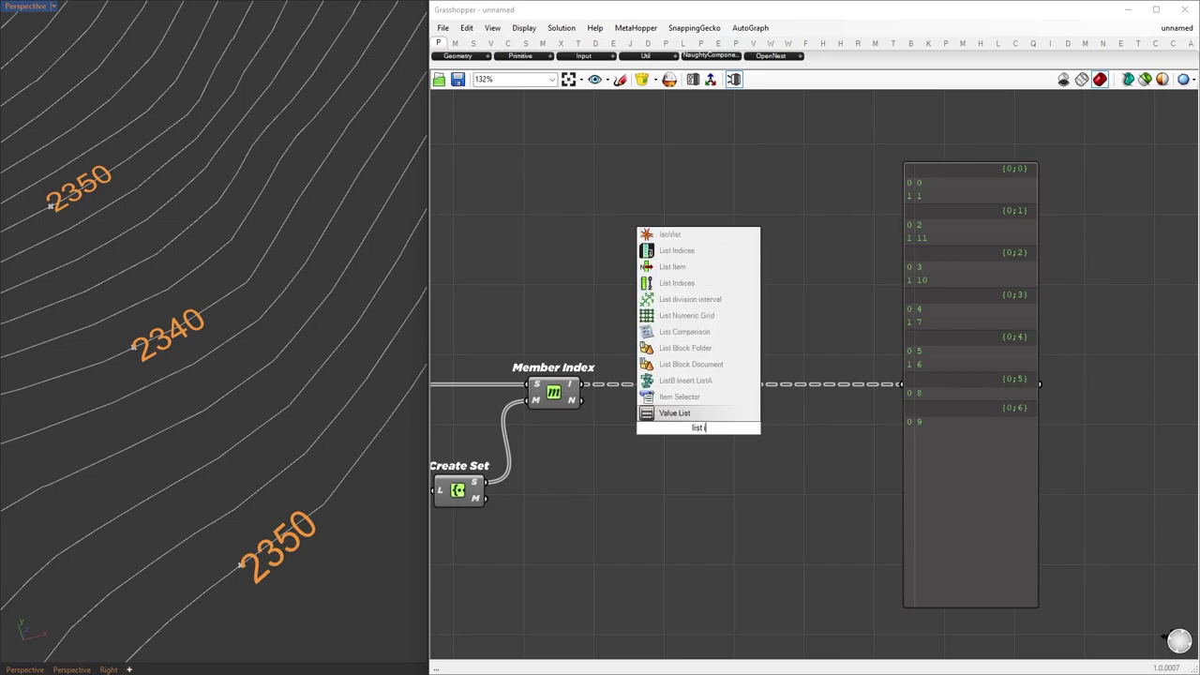
key(Return)
drag(582, 385, 903, 384)
drag(698, 448, 681, 409)
right_click(708, 402)
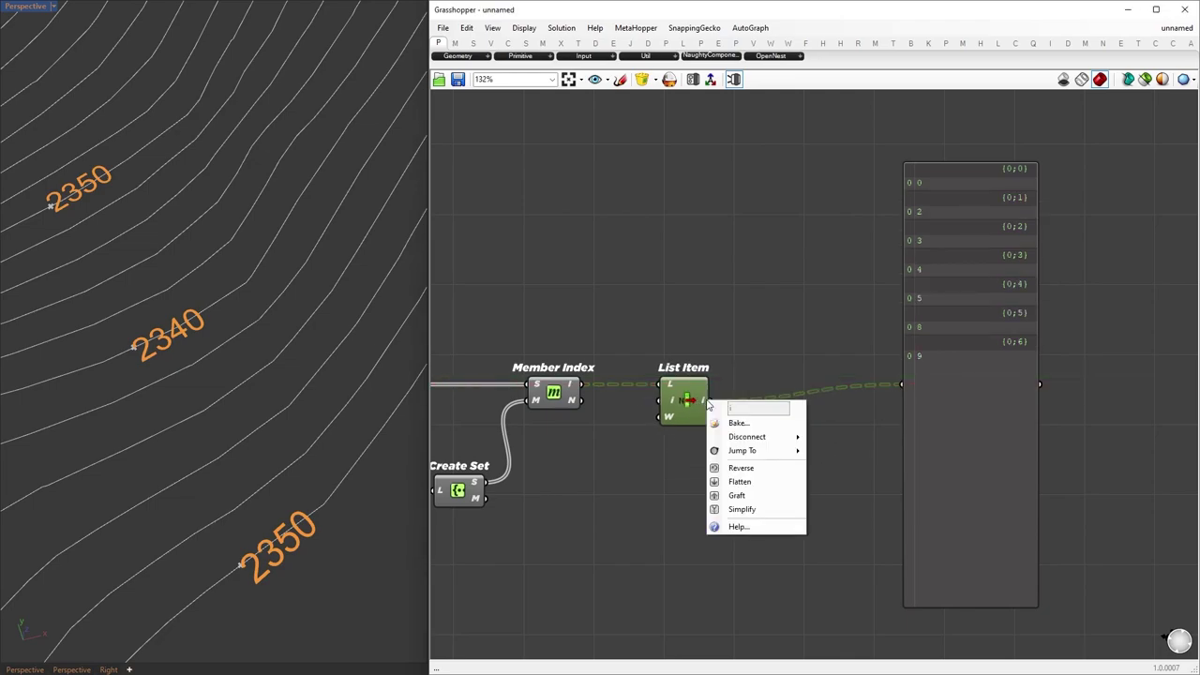
click(716, 482)
drag(945, 369, 891, 386)
click(791, 333)
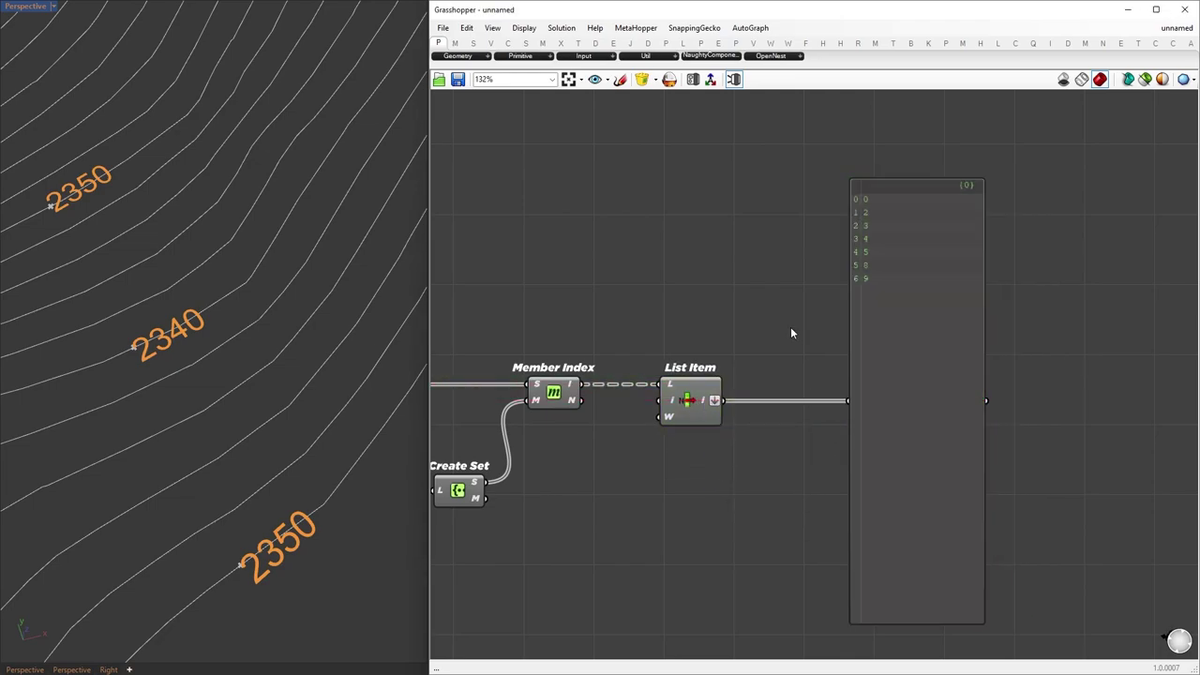
Add a Tree Statistics component fed by the Text Join result and show its paths in a new panel.
right_drag(852, 318, 1013, 357)
scroll(1013, 357, down, 2)
double_click(753, 309)
text(tree )
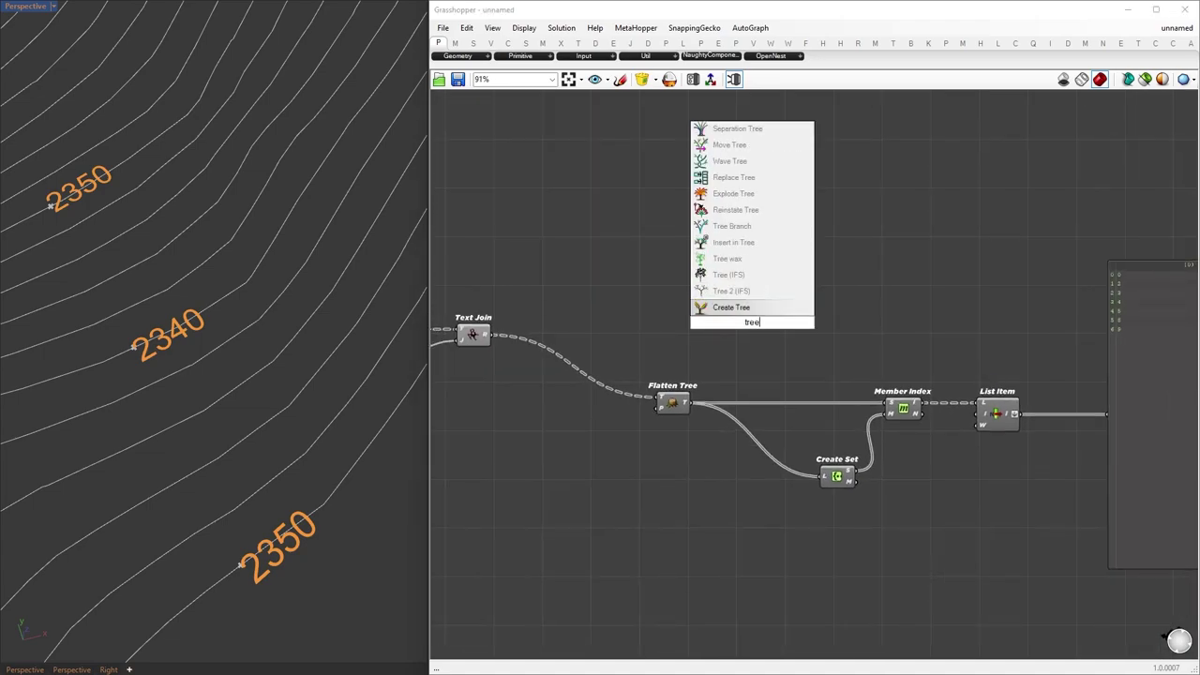
text(stati)
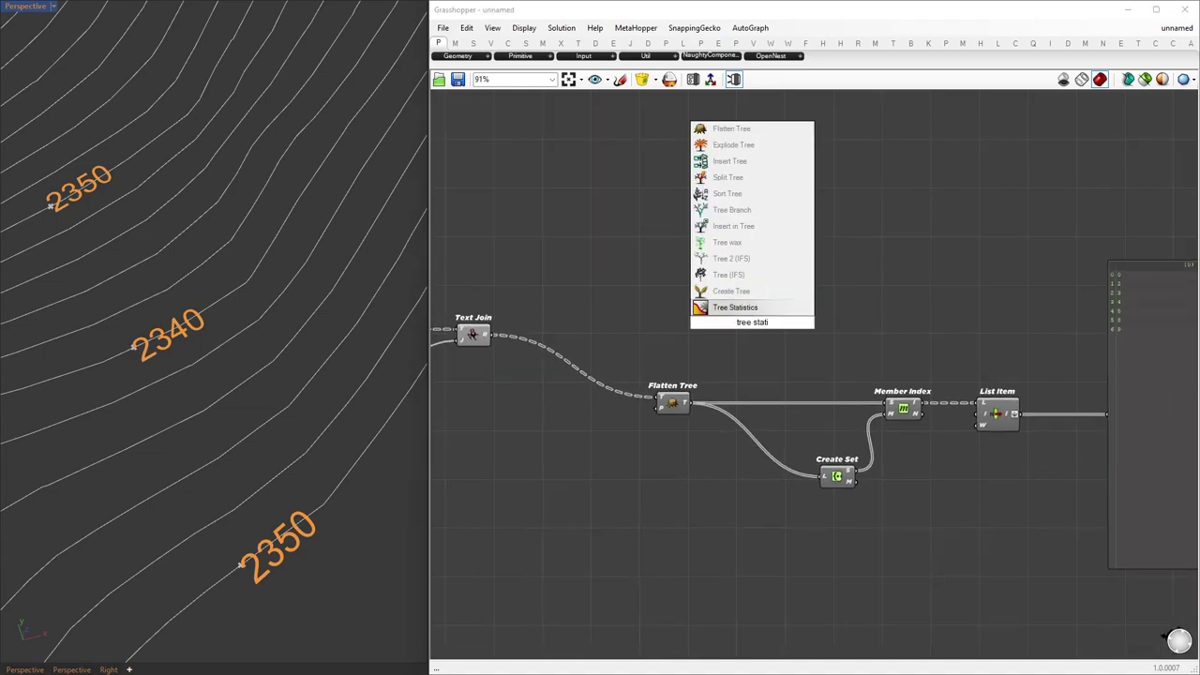
key(Return)
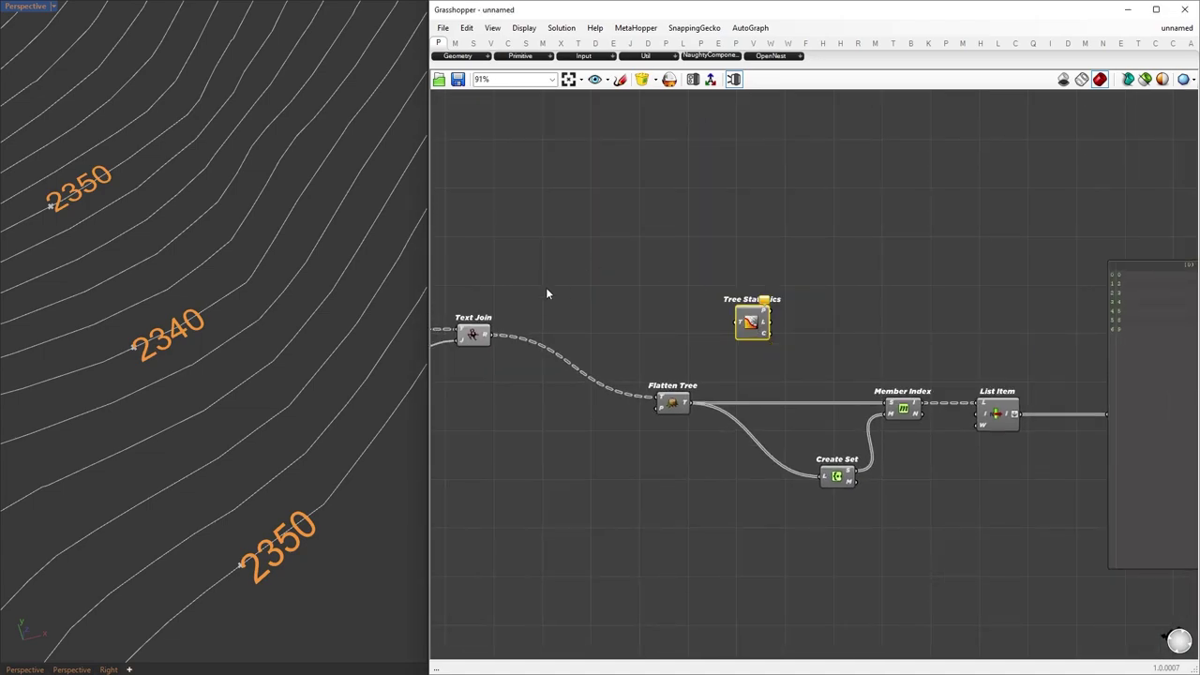
drag(487, 334, 816, 311)
double_click(840, 229)
text(//)
key(Return)
scroll(834, 247, up, 2)
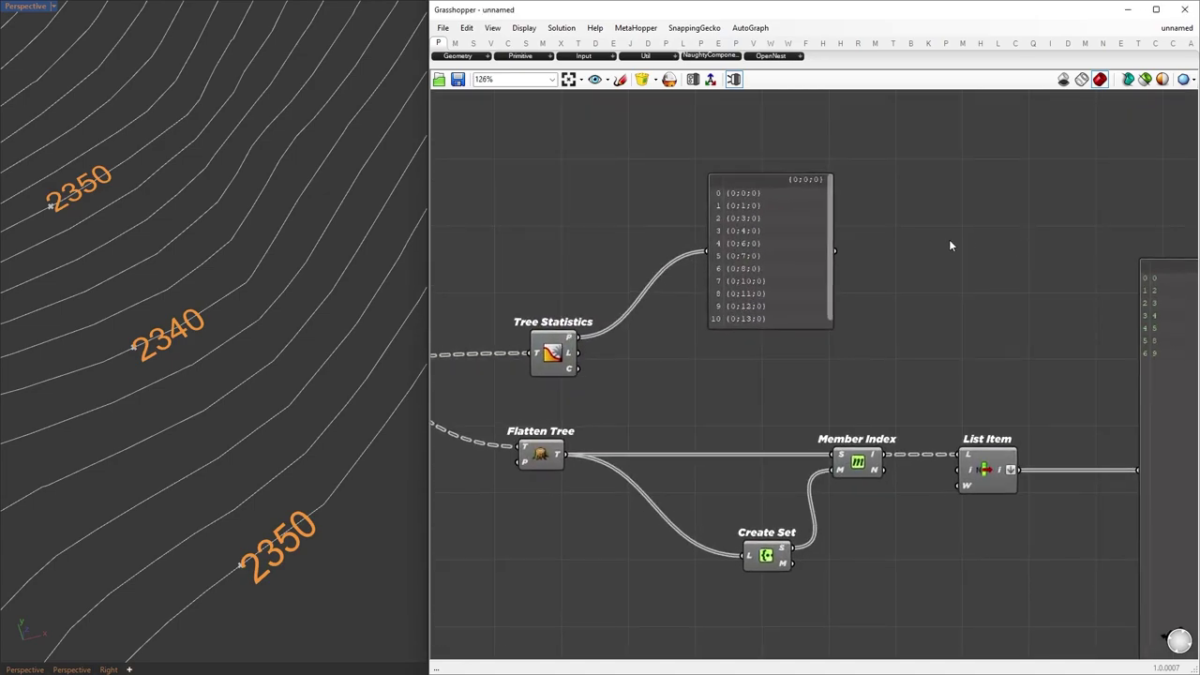
Add a second List Item with the Tree Statistics paths as its list and the flattened first indices as its index input.
right_drag(1023, 271, 943, 270)
double_click(967, 336)
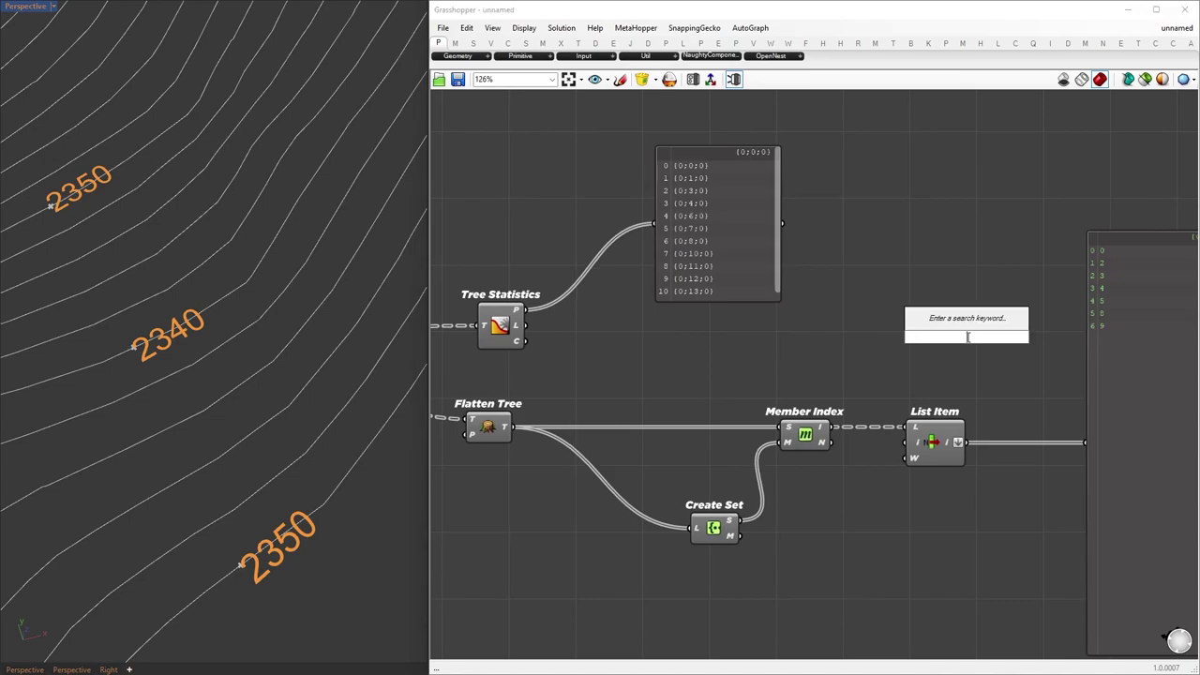
text(list item)
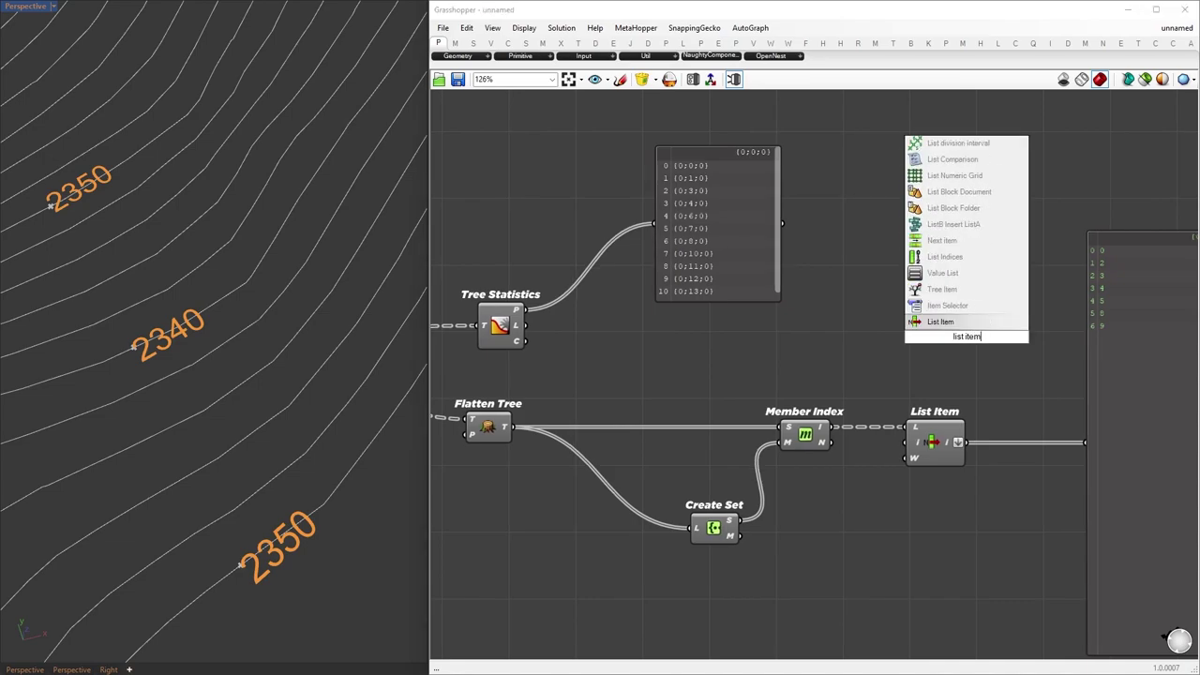
key(Return)
drag(527, 309, 942, 321)
drag(967, 336, 1034, 325)
drag(1010, 325, 966, 443)
Reposition the tall panel beside the second List Item, feed it the selected paths, and check them.
right_drag(1008, 391, 815, 331)
drag(865, 267, 895, 384)
drag(952, 393, 1019, 275)
right_drag(982, 283, 830, 457)
scroll(820, 261, up, 2)
click(647, 319)
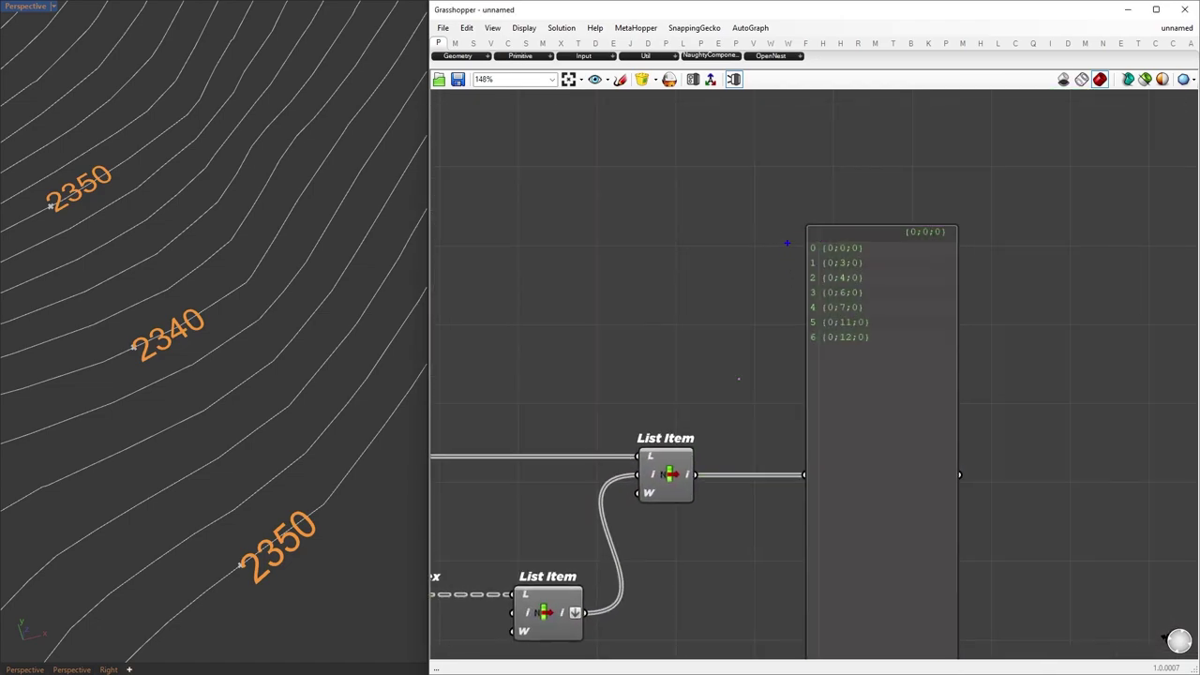
ctrl+drag(872, 331, 888, 351)
key(Escape)
Delete the Param Viewer connected to the List Item after Prune Tree.
scroll(1053, 359, down, 5)
right_drag(565, 344, 879, 306)
right_drag(517, 267, 689, 277)
scroll(686, 272, up, 3)
drag(729, 238, 1079, 462)
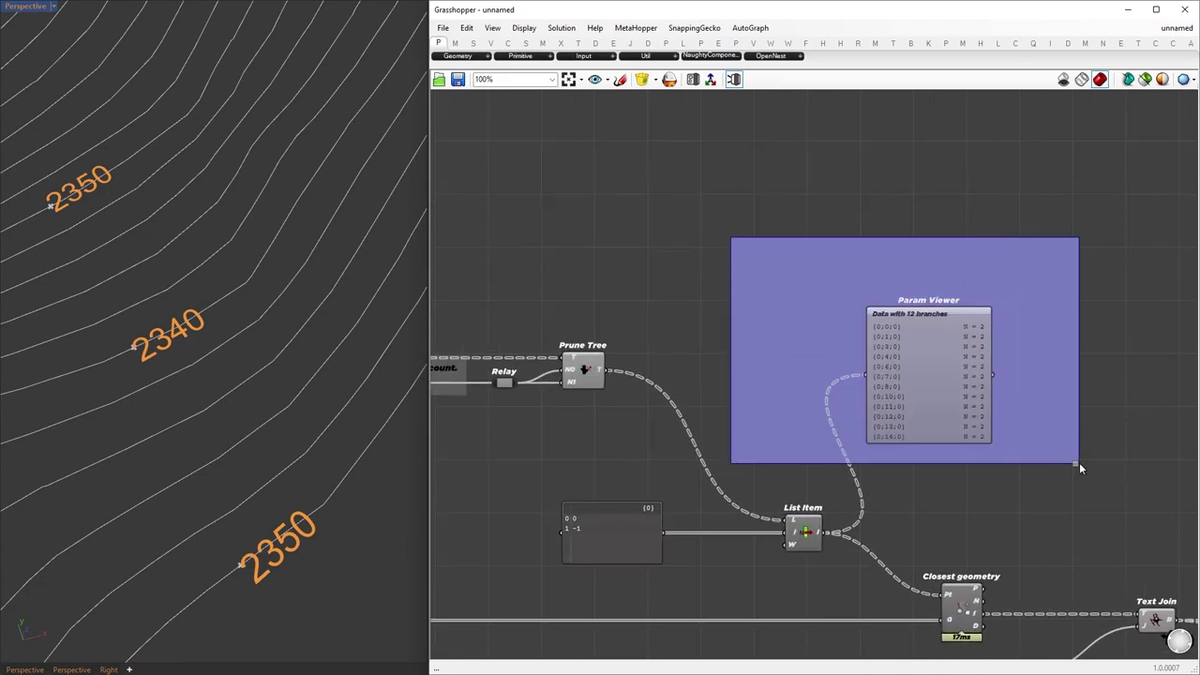
key(Delete)
Add a Tree Branch component fed by the pruned points and the second List Item's paths, and delete the tall path panel.
double_click(947, 373)
text(tree branch)
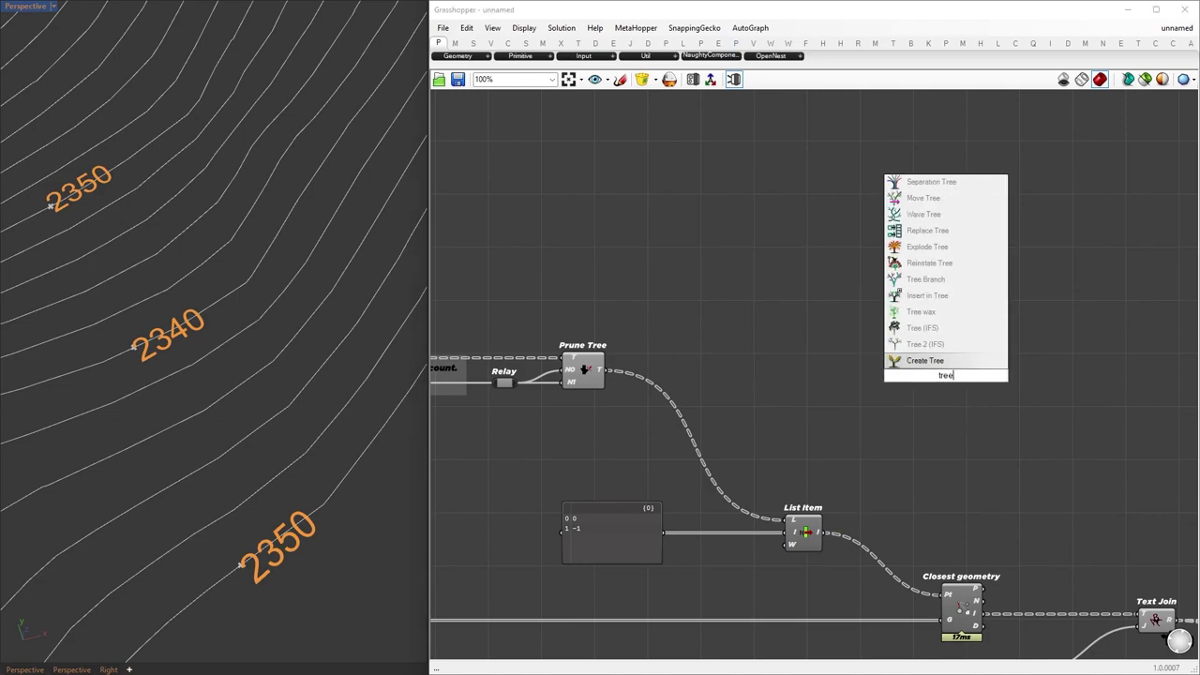
key(Return)
drag(608, 370, 1154, 365)
right_drag(1119, 362, 485, 254)
scroll(484, 254, down, 3)
drag(943, 271, 964, 271)
right_drag(906, 320, 606, 401)
scroll(606, 401, up, 3)
drag(620, 541, 1041, 310)
click(740, 464)
key(Delete)
Add a PolyLine component and connect the Tree Branch output to its vertices input.
double_click(967, 314)
text(polyline)
key(Return)
Examine in the Rhino viewport which main contours the polylines connect, including the area between labels 2340 and 2350.
scroll(257, 482, down, 6)
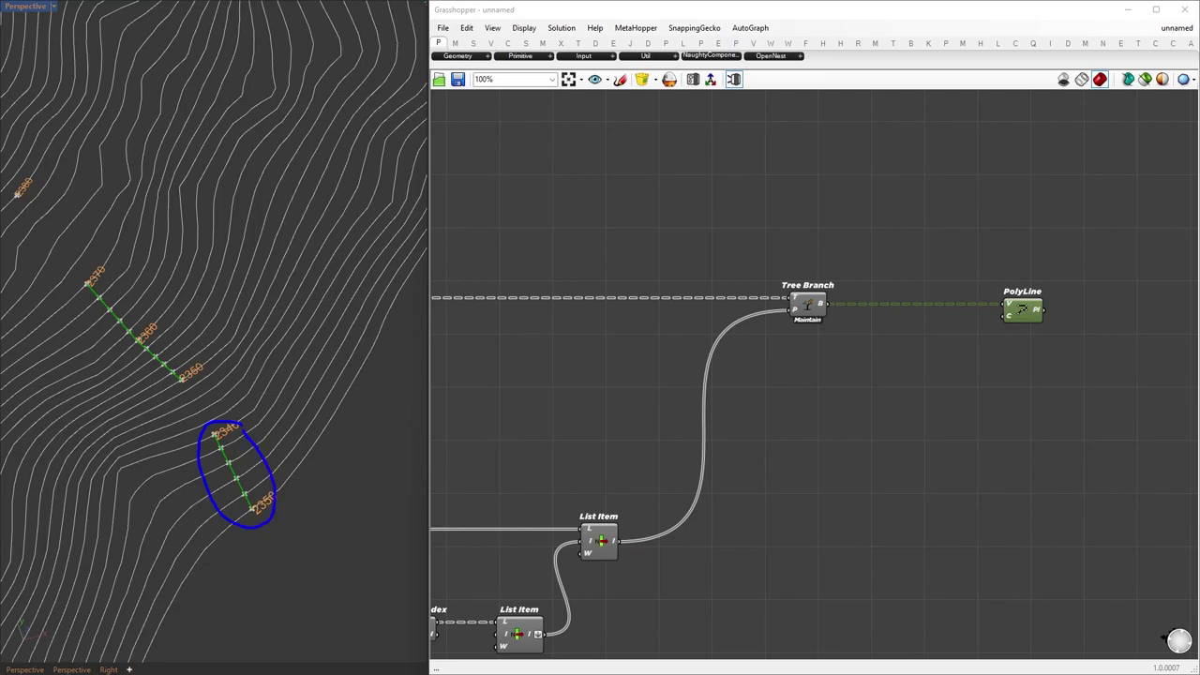
scroll(247, 502, down, 7)
shift+right_drag(371, 122, 223, 467)
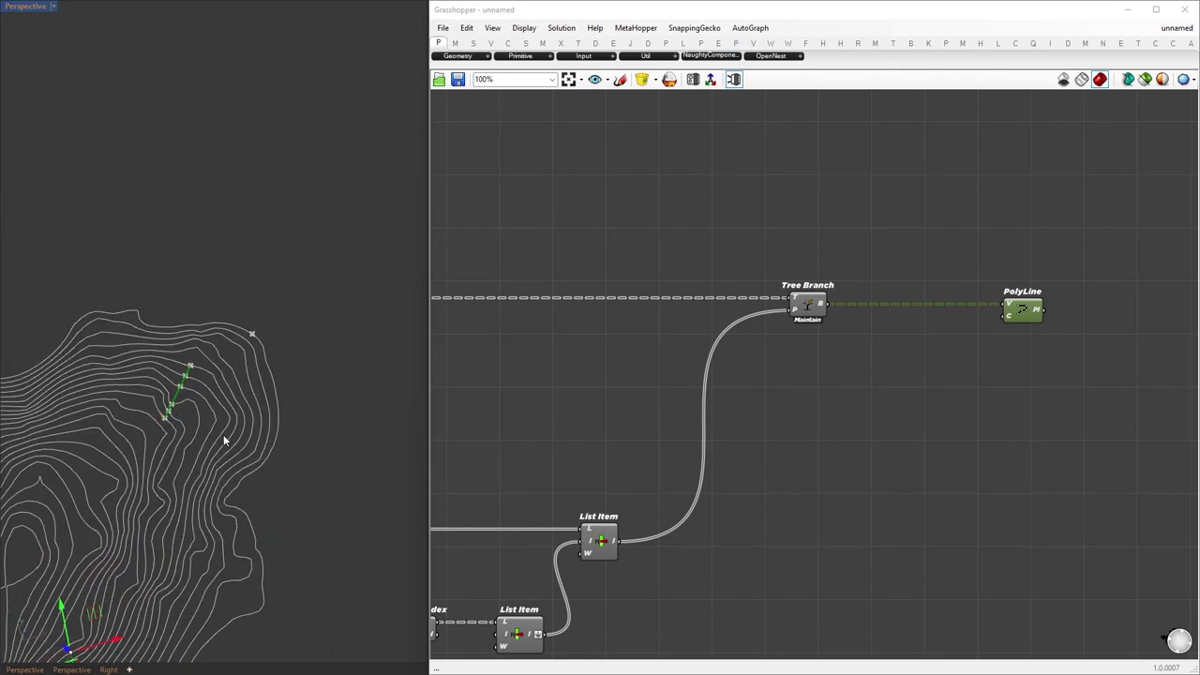
scroll(229, 289, up, 7)
scroll(145, 368, up, 2)
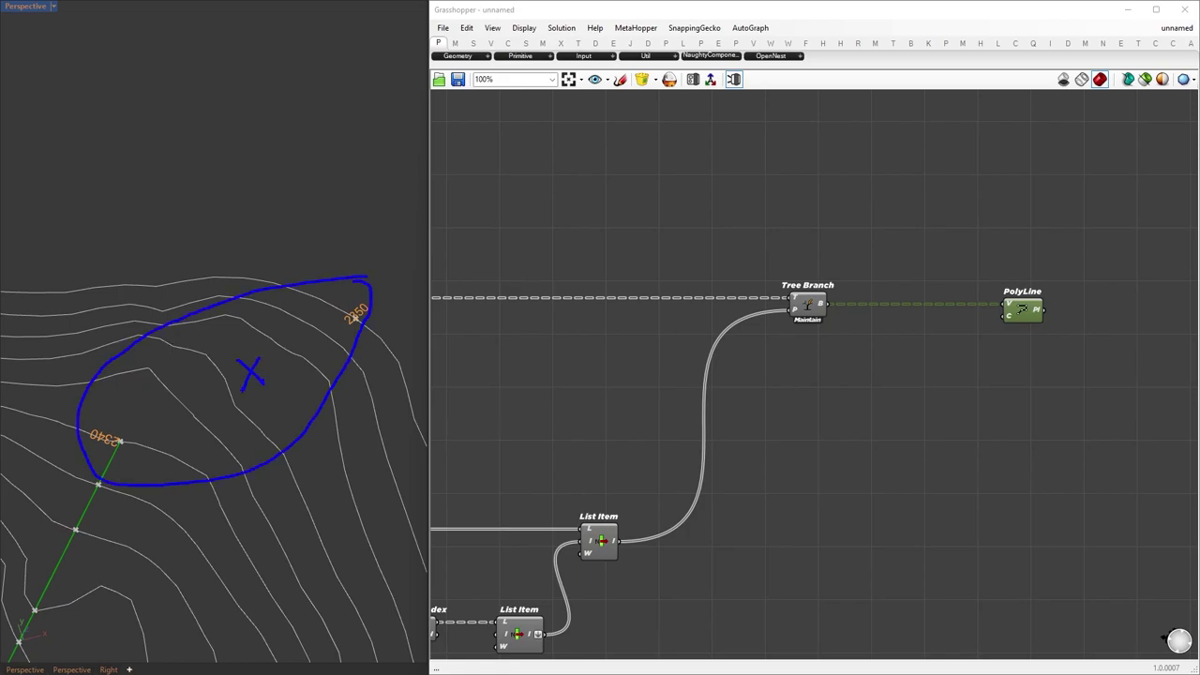
key(Escape)
scroll(323, 221, down, 12)
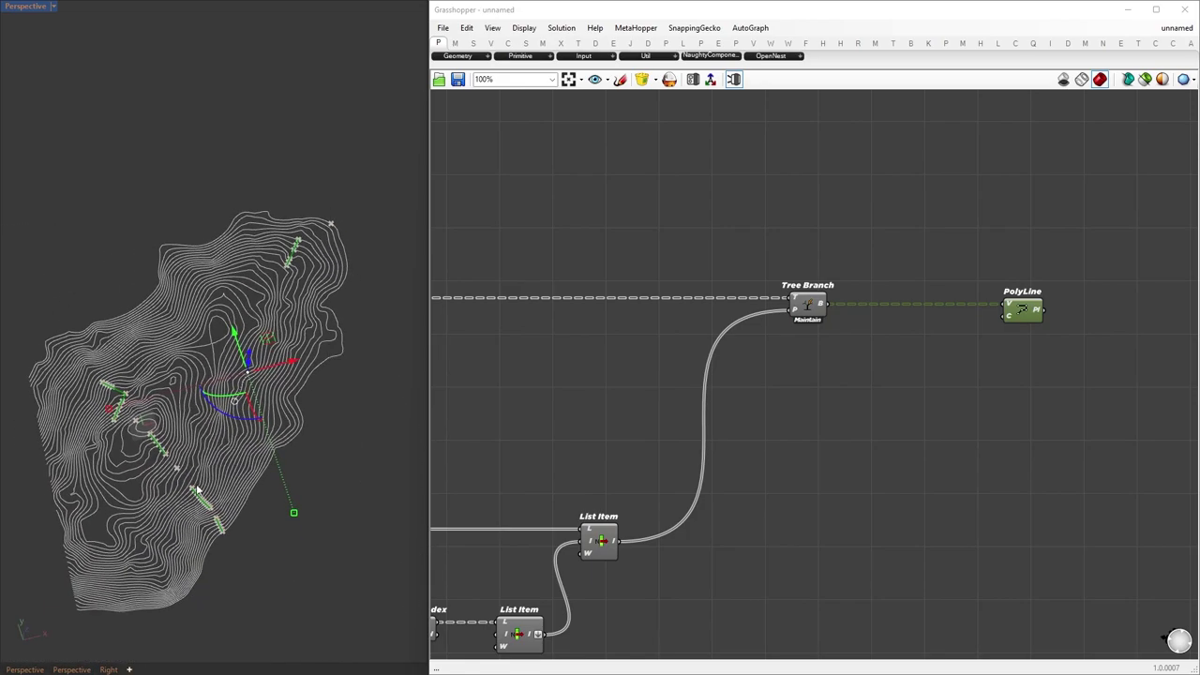
scroll(170, 505, up, 4)
Move the PolyLine farther from Tree Branch and add a Closest geometry component in the free space below them.
click(777, 409)
drag(1016, 309, 1059, 308)
right_drag(989, 386, 760, 307)
click(744, 448)
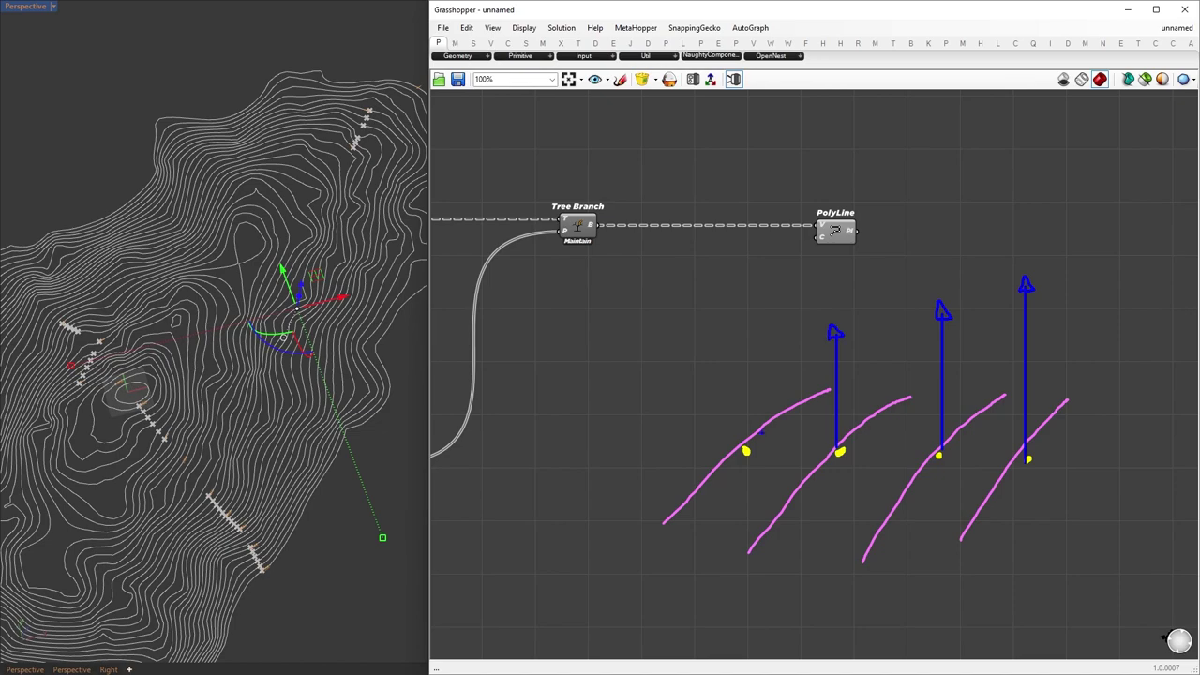
key(Escape)
double_click(773, 432)
text(closest geometry)
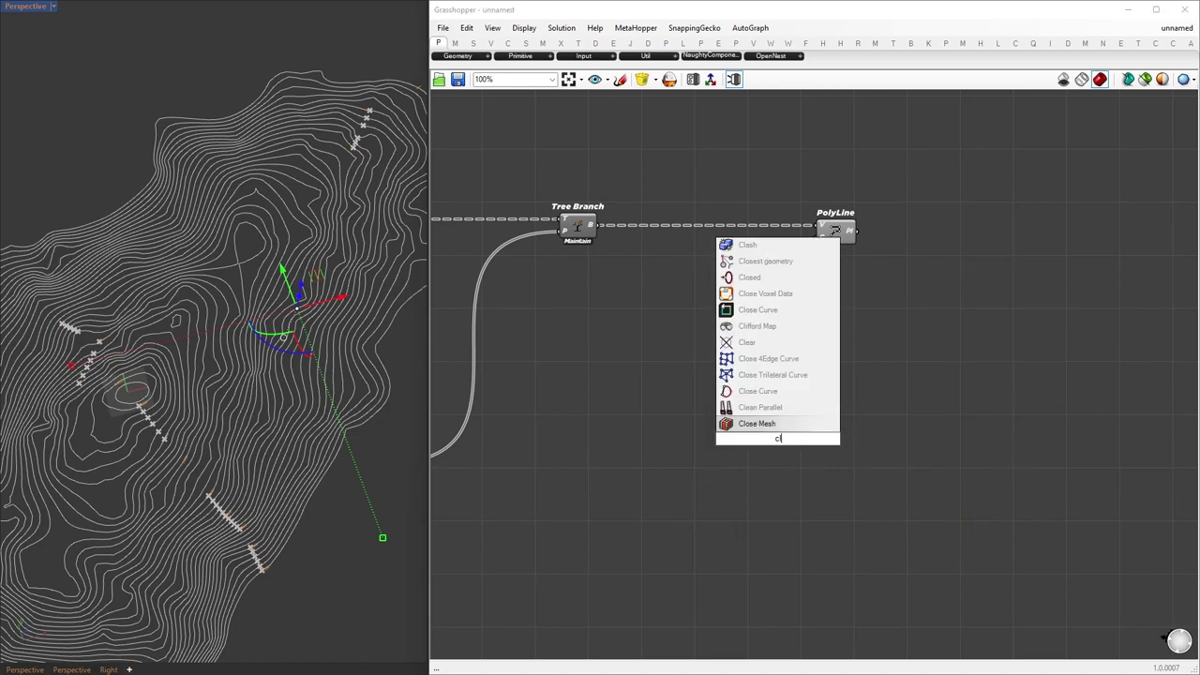
click(767, 408)
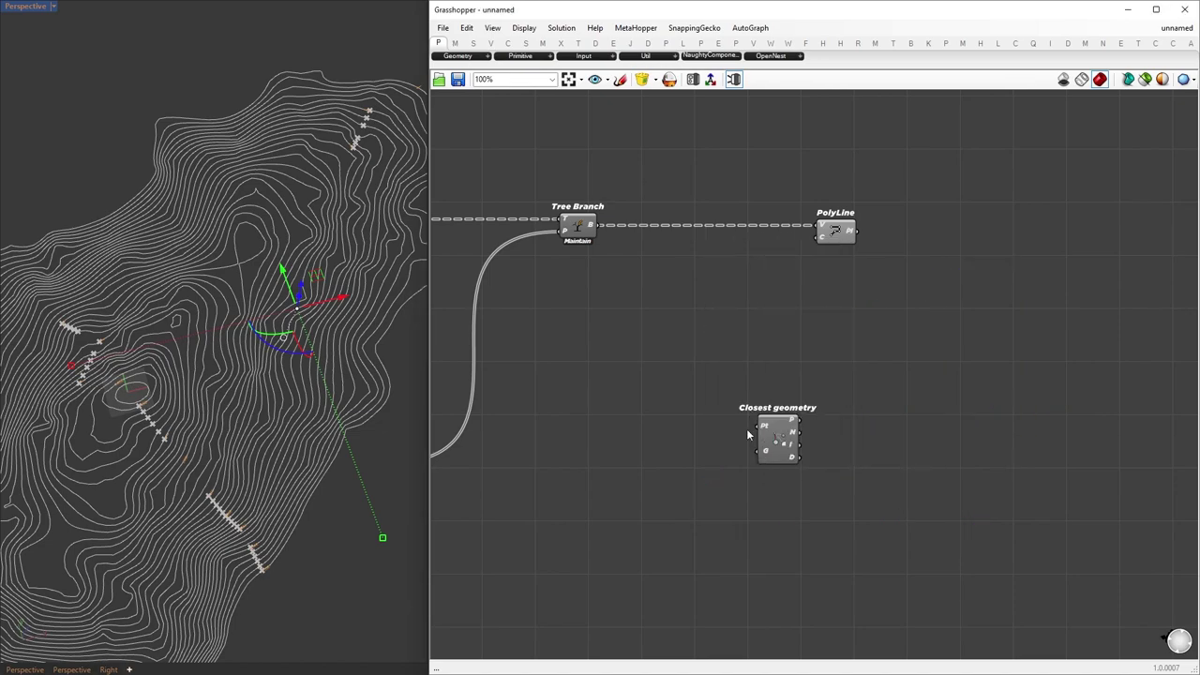
Connect the Tree Branch points to Closest geometry's Pt input and the upstream contour curves relay to its G input.
drag(595, 228, 839, 509)
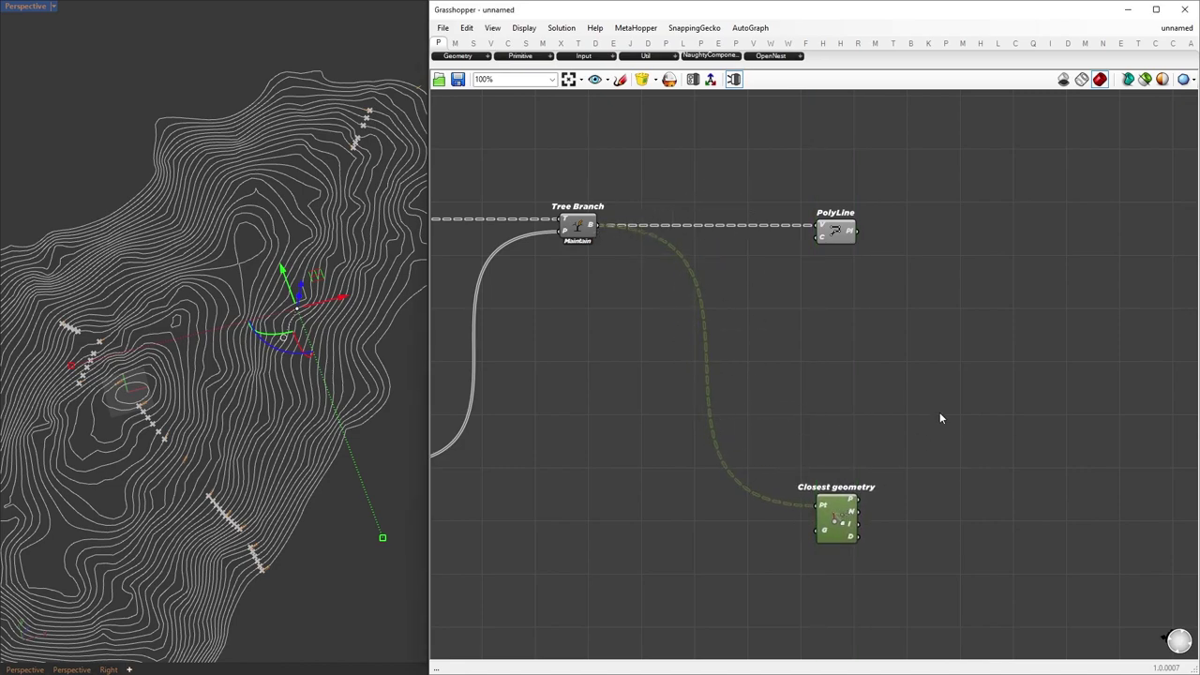
scroll(1023, 405, down, 4)
right_drag(560, 471, 912, 377)
scroll(703, 377, down, 3)
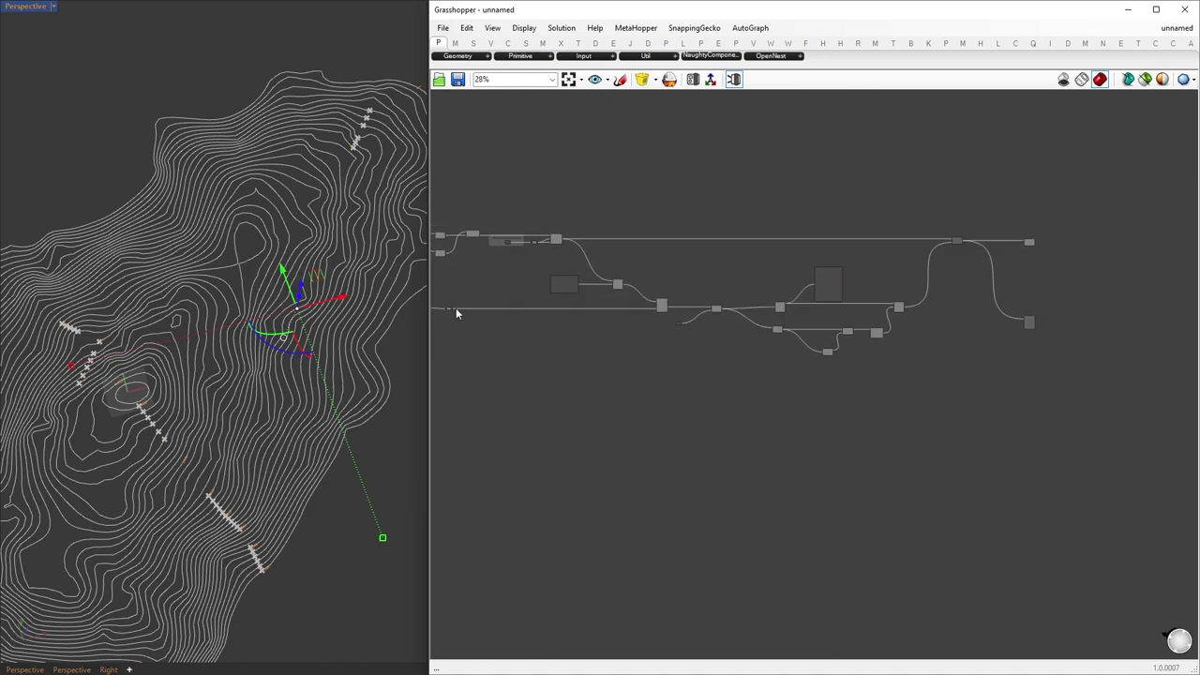
drag(454, 309, 1024, 327)
Insert two relays on the contour wire into Closest geometry and lower them to route it beneath the other components.
double_click(731, 317)
drag(731, 317, 665, 379)
double_click(894, 341)
drag(893, 341, 897, 378)
click(971, 372)
Add a List Item beyond Closest geometry, feeding its list from a new relay on the contour wire and its index from Closest geometry's index output.
right_drag(1058, 356, 809, 434)
scroll(791, 393, up, 6)
double_click(834, 548)
text(list item)
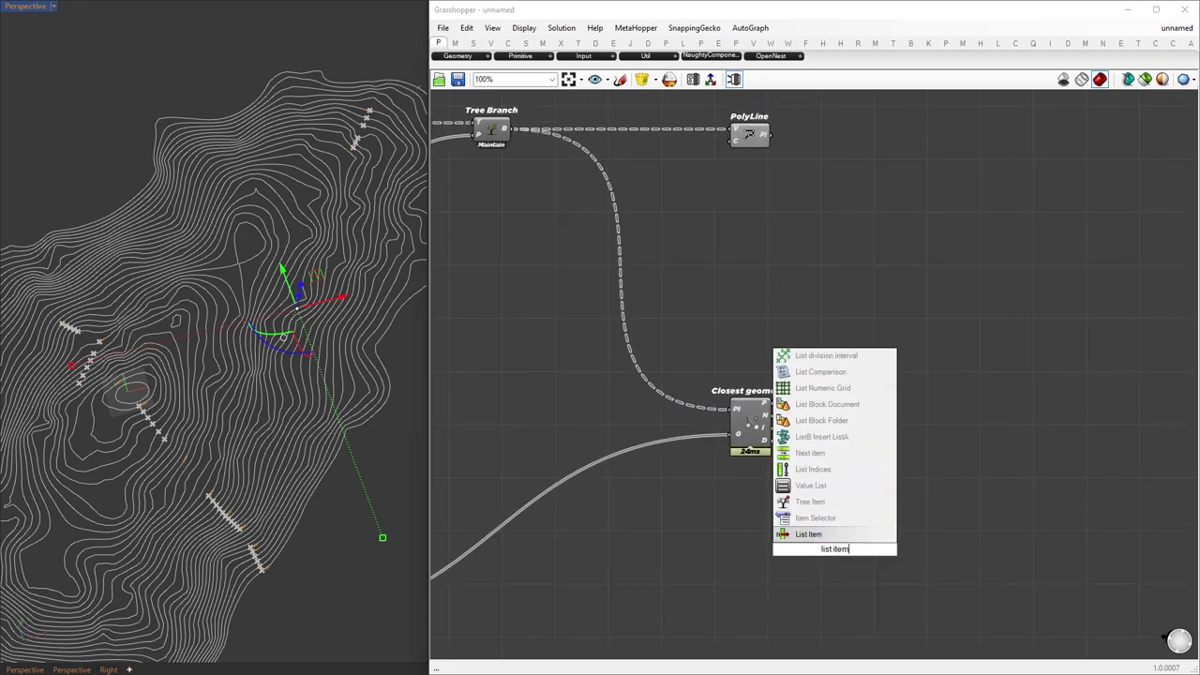
key(Return)
double_click(517, 509)
drag(529, 507, 979, 519)
drag(772, 428, 971, 518)
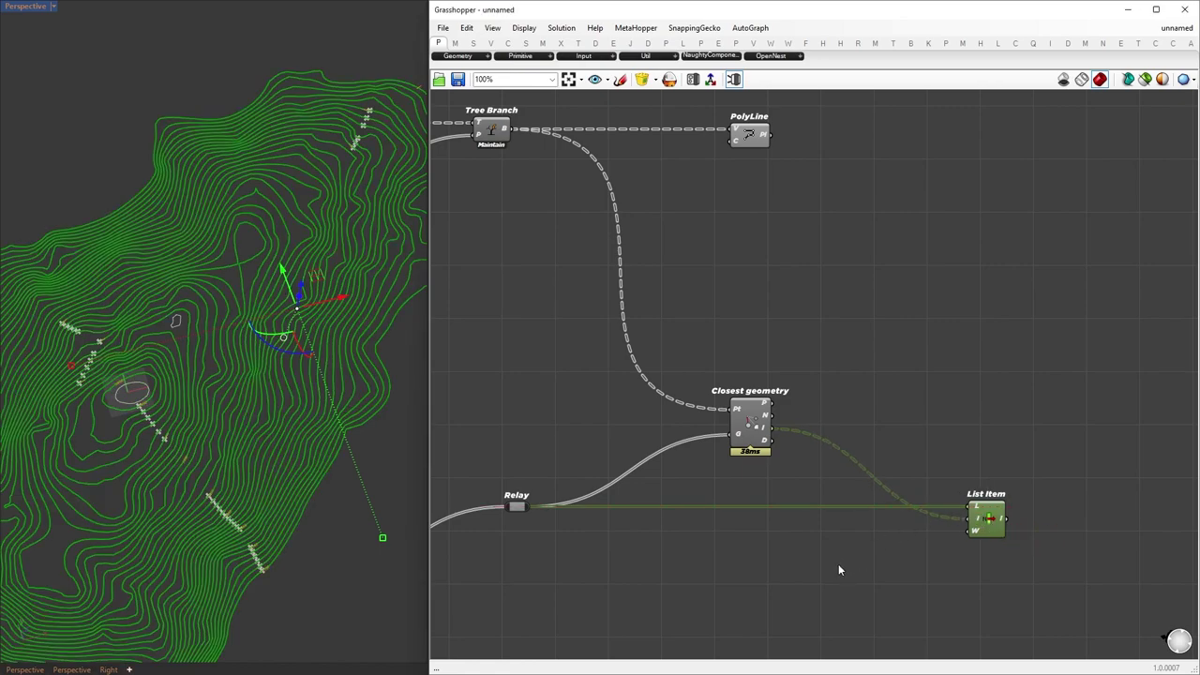
drag(997, 517, 951, 519)
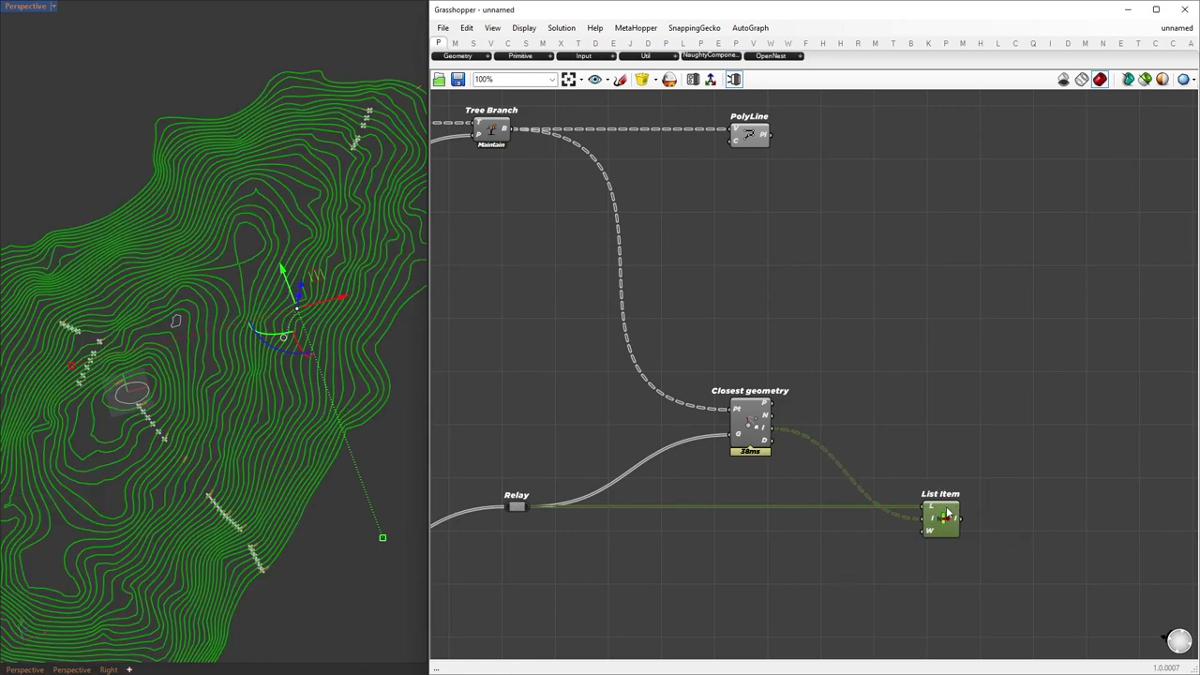
Add a Move component with the new List Item's curves as geometry and a Unit Z vector as its motion.
right_drag(1085, 493, 836, 382)
double_click(940, 416)
text(move)
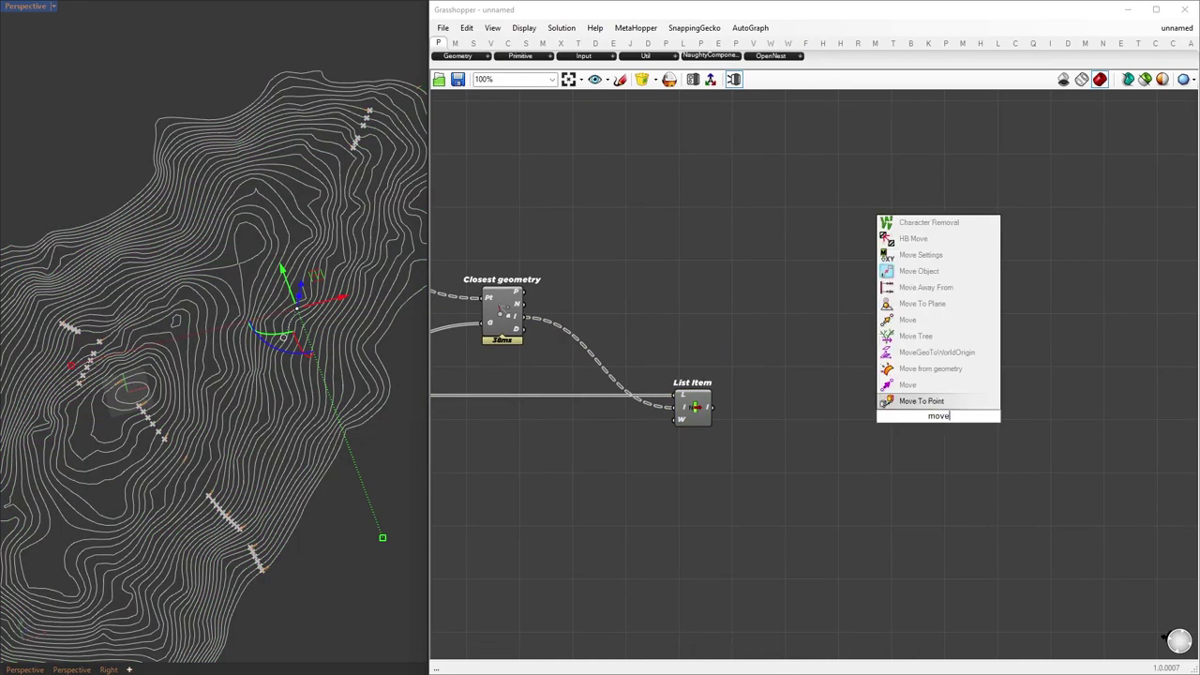
click(908, 385)
drag(713, 407, 1051, 419)
double_click(924, 481)
text(unit z)
key(Return)
drag(943, 482, 1023, 421)
Turn off the viewport preview of the Closest geometry and List Item components.
drag(847, 614, 91, 92)
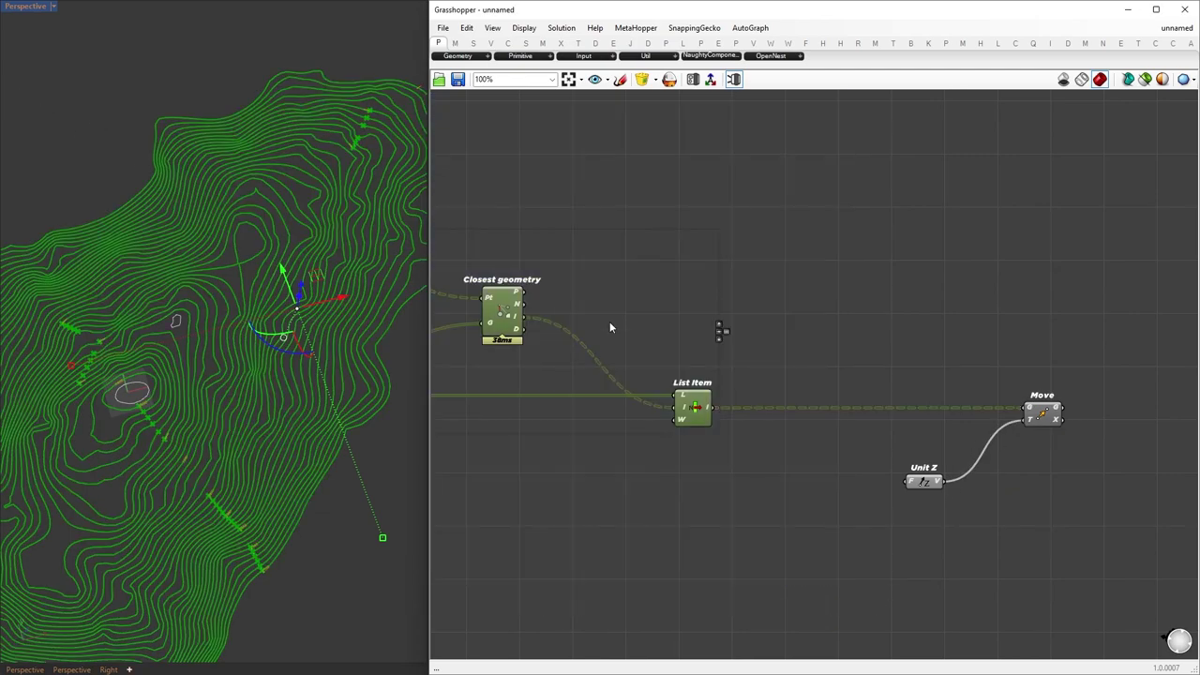
middle_click(672, 319)
click(803, 273)
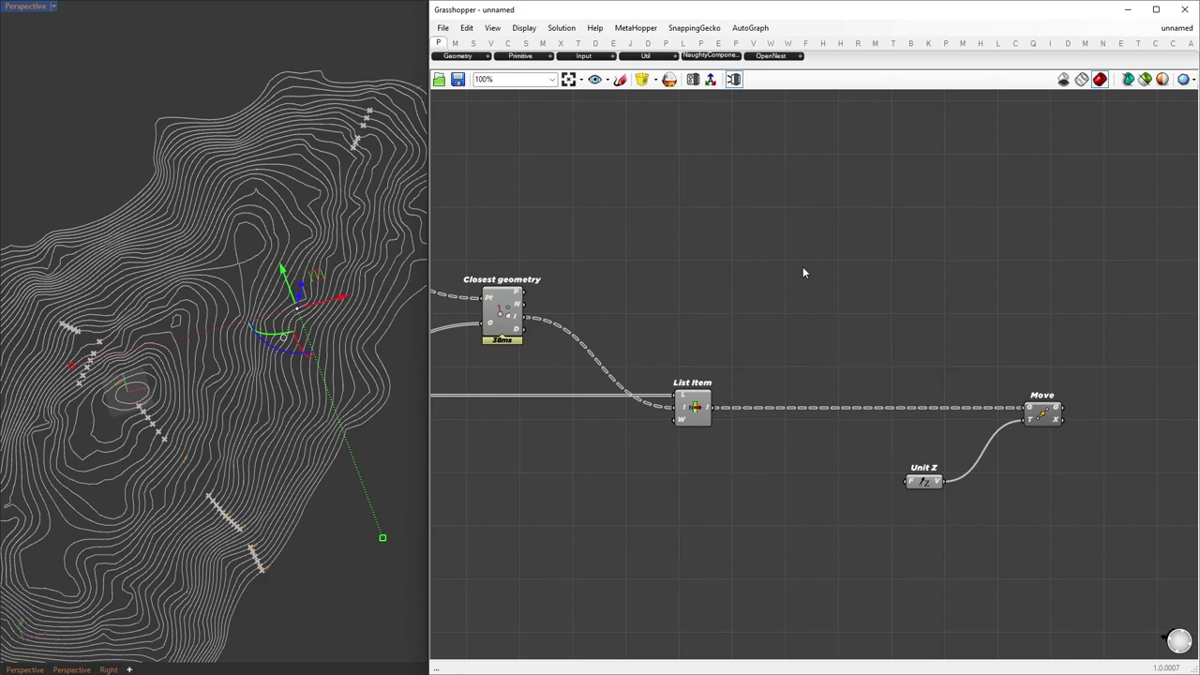
Move the Param Viewer fed by Graft Tree up and away to free the space beside Graft Tree.
scroll(981, 313, down, 4)
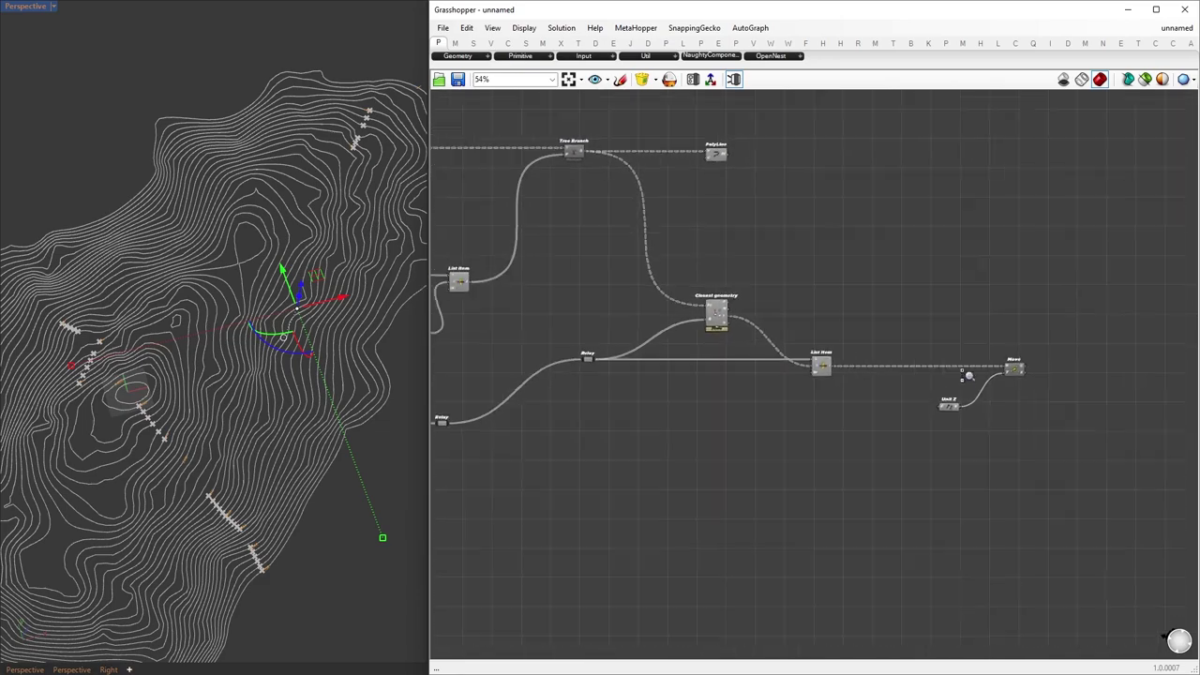
right_drag(523, 252, 927, 335)
right_drag(688, 322, 1036, 418)
right_drag(626, 328, 880, 420)
scroll(785, 390, up, 5)
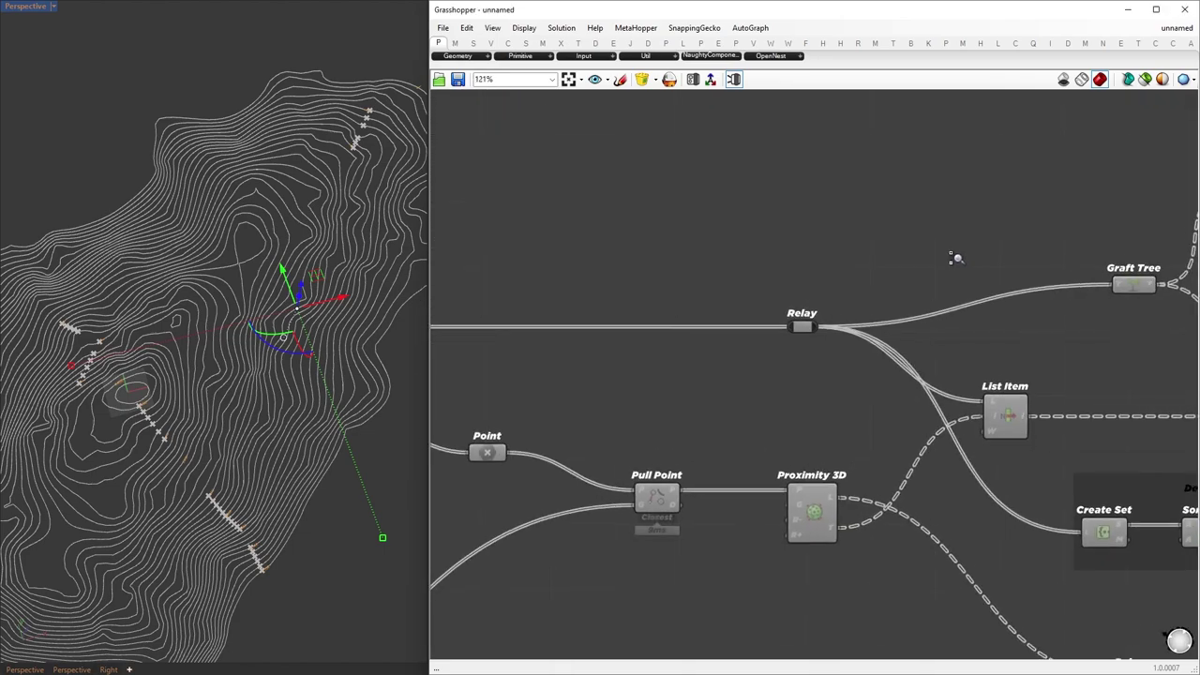
scroll(632, 392, down, 2)
right_drag(962, 412, 656, 390)
scroll(564, 354, up, 1)
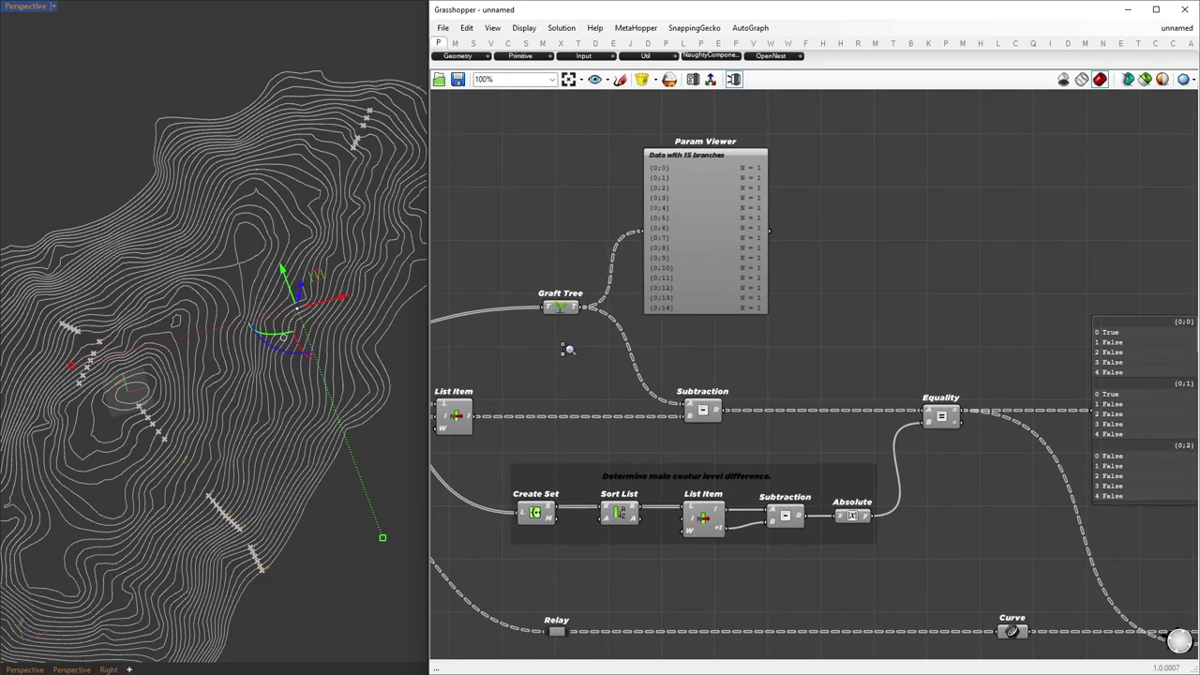
scroll(681, 353, down, 1)
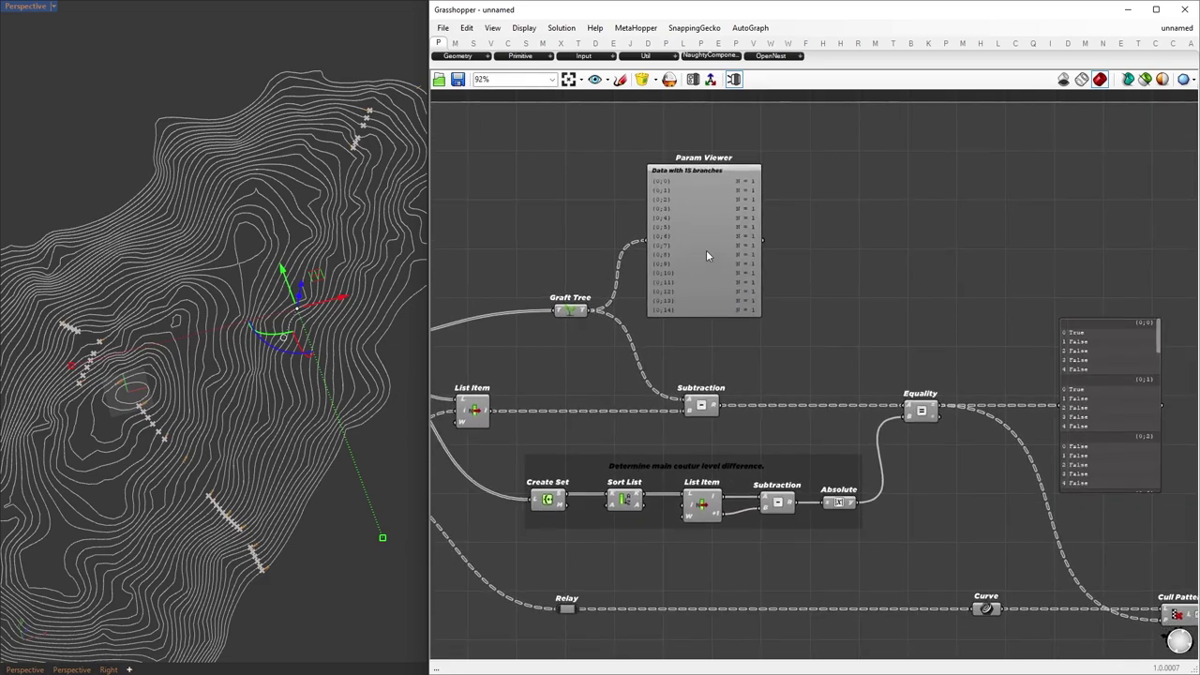
drag(703, 261, 984, 155)
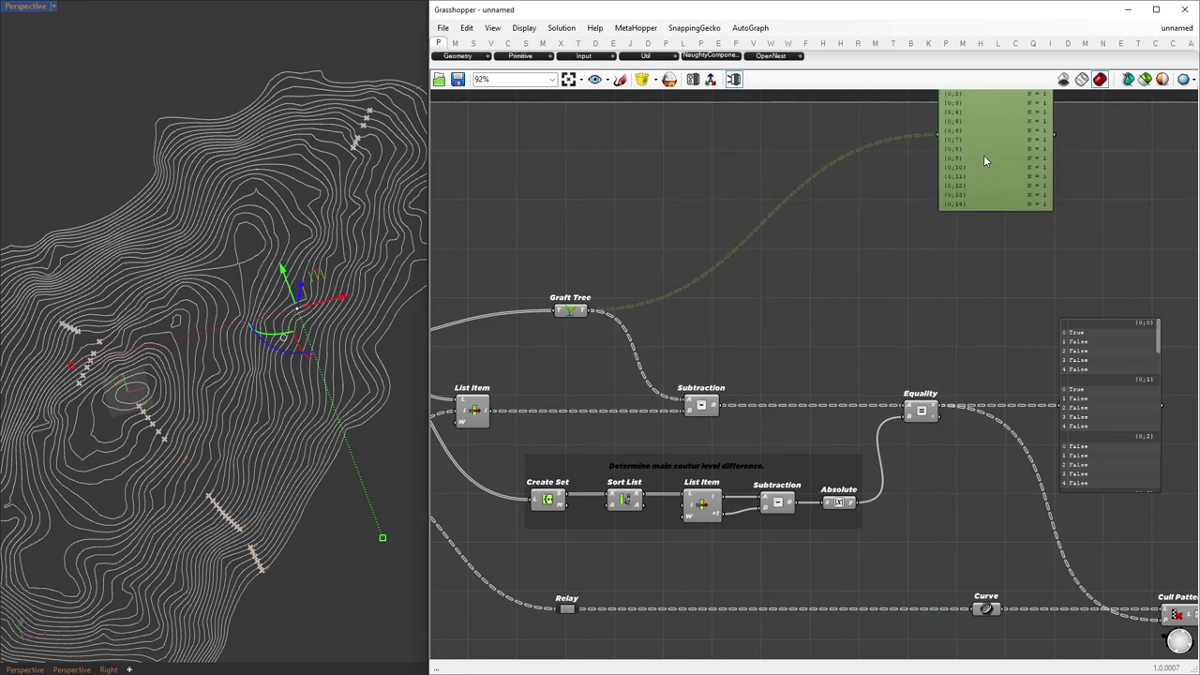
Add a Construct Domain component with Graft Tree feeding its A input and the List Item levels feeding its B input.
double_click(768, 329)
text(constructdomain)
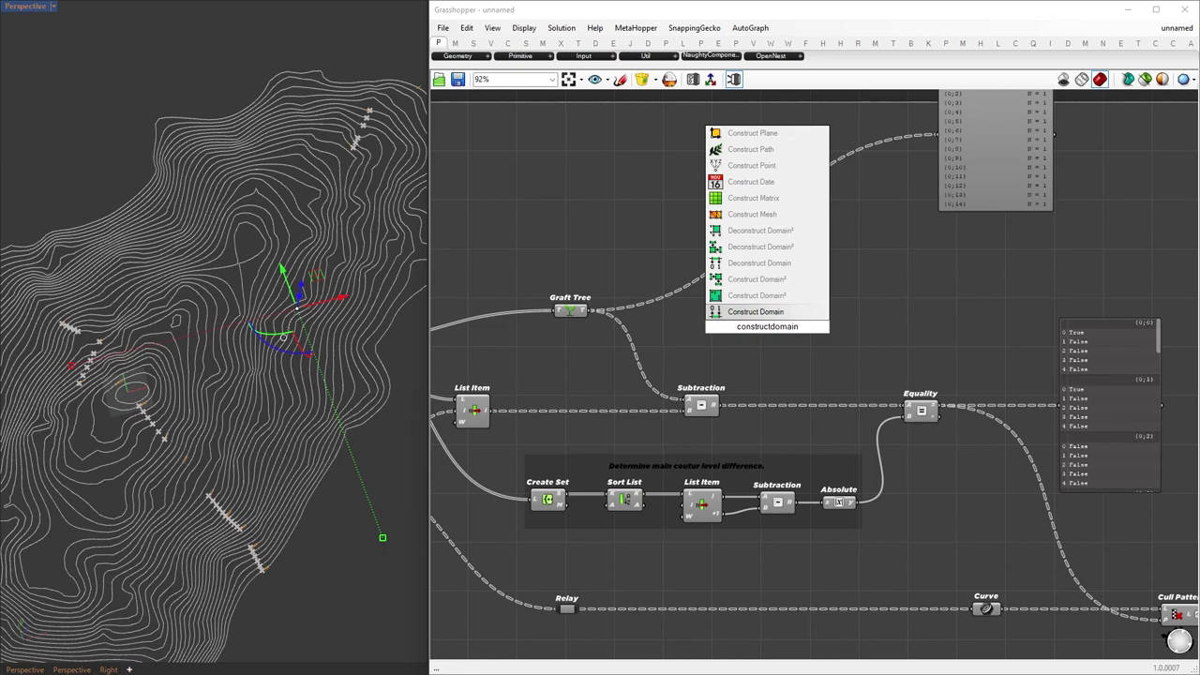
key(Return)
drag(742, 331, 751, 323)
drag(490, 411, 750, 333)
drag(772, 333, 774, 317)
Delete the grafted tree's Param Viewer and connect Construct Domain's output to the relocated panel to inspect the level pairs.
drag(1050, 265, 915, 176)
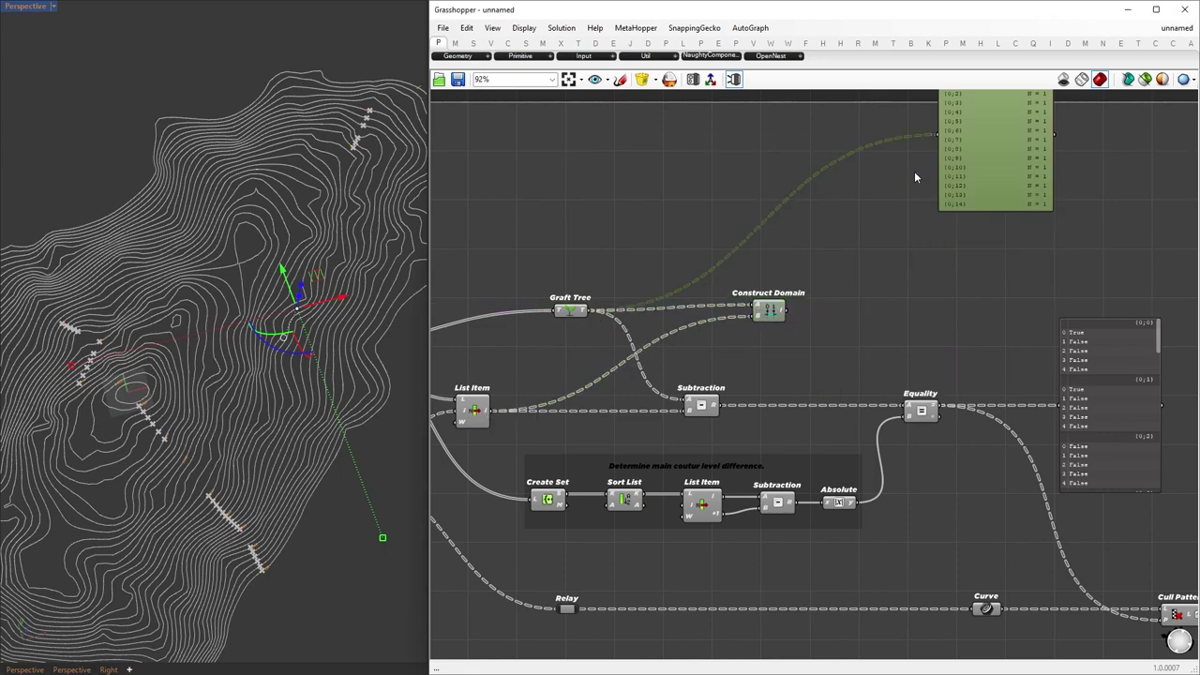
key(Delete)
drag(1112, 411, 1025, 303)
drag(785, 310, 970, 299)
scroll(1101, 169, up, 2)
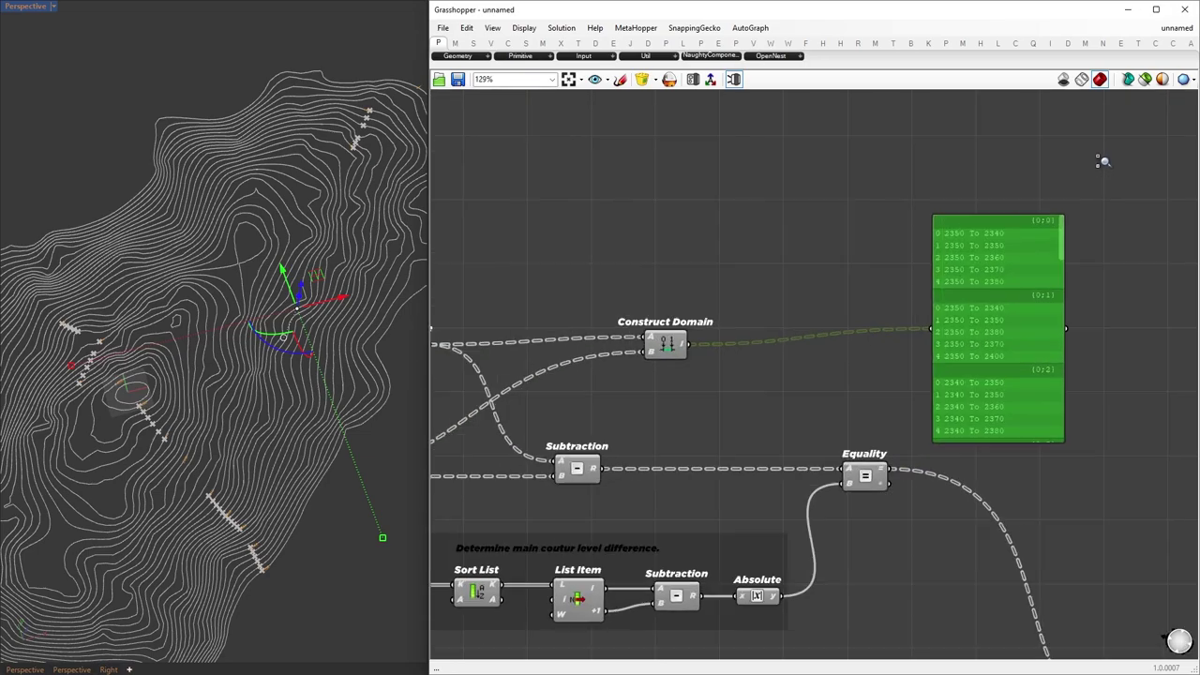
scroll(1103, 167, up, 3)
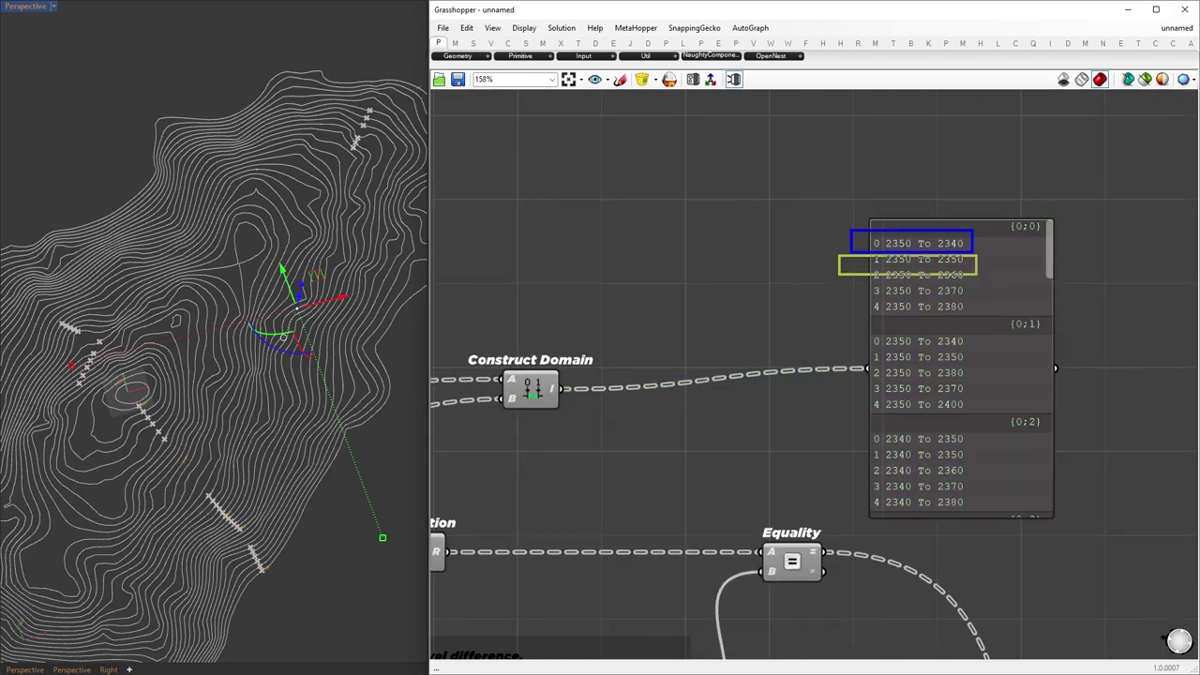
Swap Construct Domain's inputs so List Item feeds A and Graft Tree feeds B, and tidy both components' positions.
scroll(1061, 353, down, 6)
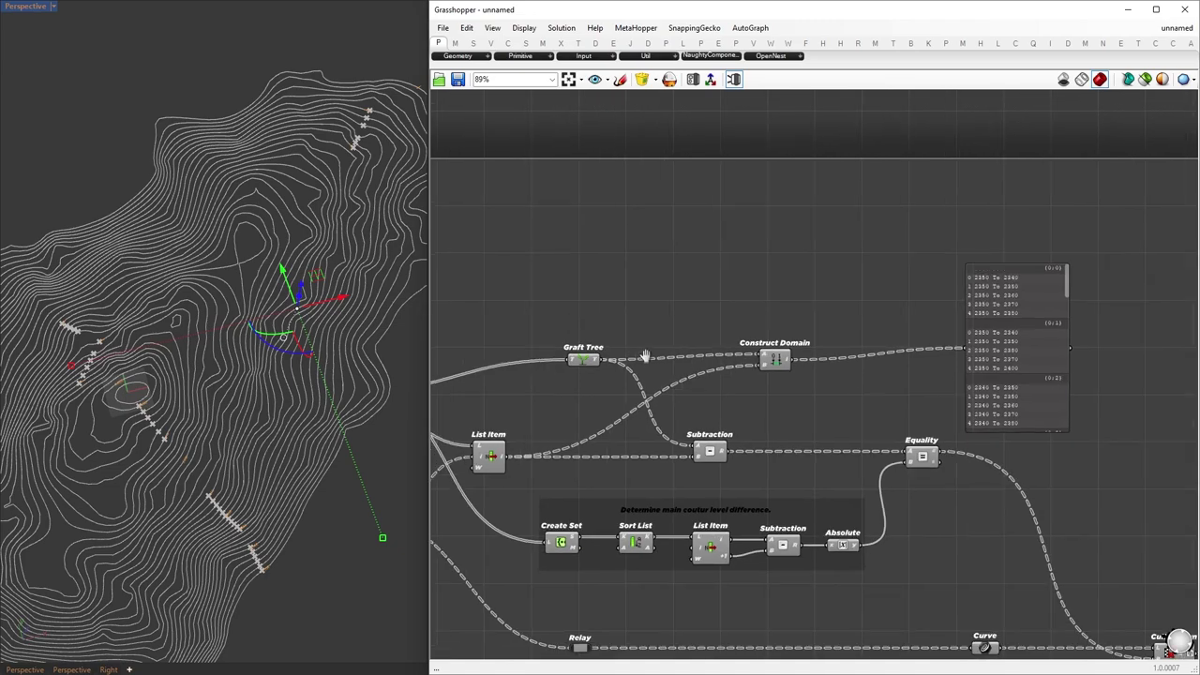
right_drag(624, 359, 775, 333)
drag(725, 335, 670, 330)
drag(649, 432, 664, 319)
drag(916, 342, 916, 333)
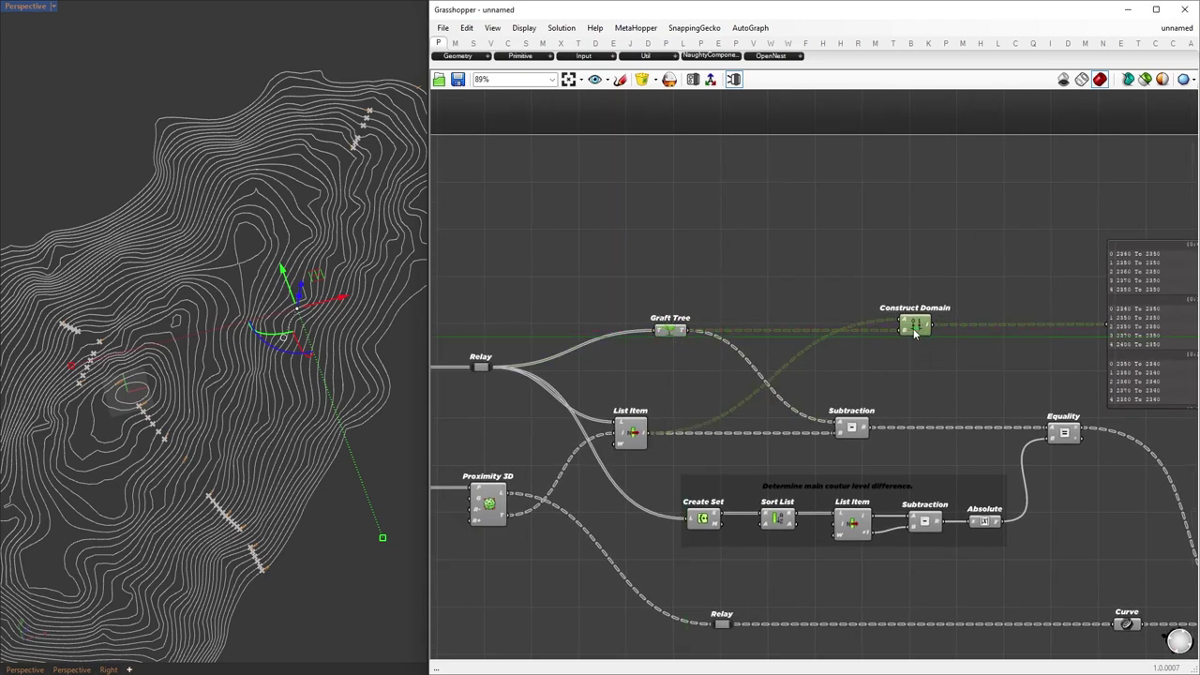
Replace the panel on Construct Domain's output with a Param Viewer placed farther along the canvas.
right_drag(993, 329, 798, 324)
scroll(797, 325, down, 1)
right_drag(920, 323, 613, 257)
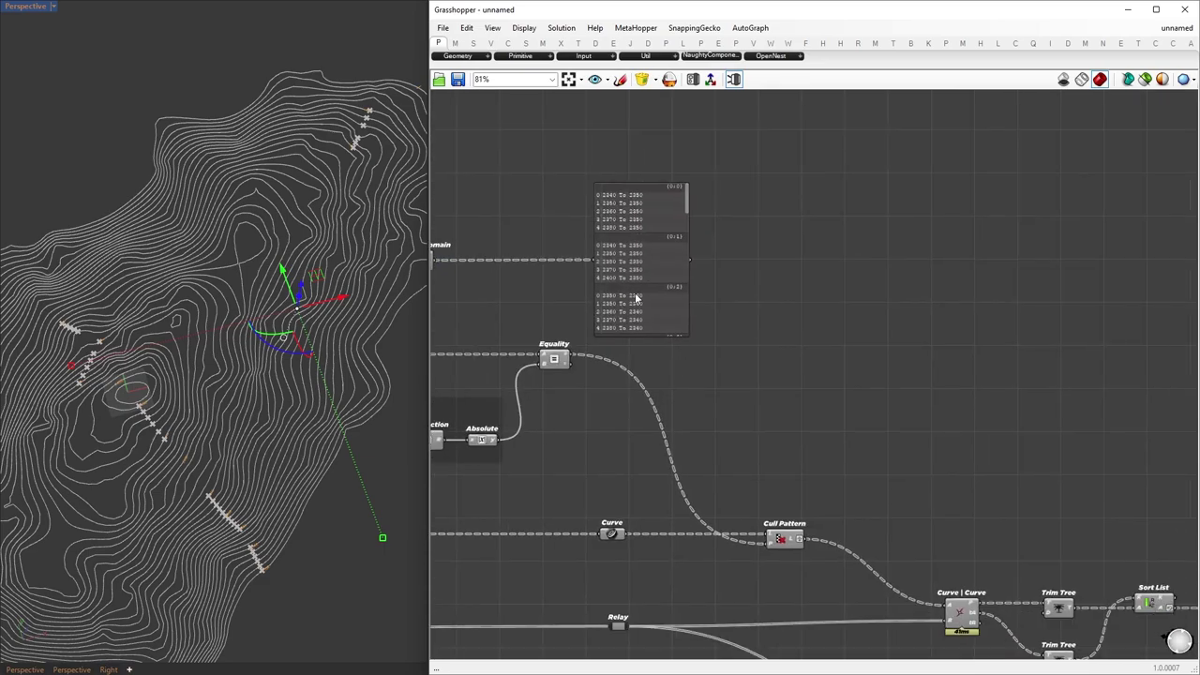
drag(635, 293, 844, 291)
right_drag(745, 375, 810, 374)
key(Delete)
double_click(906, 231)
text(pv)
key(Return)
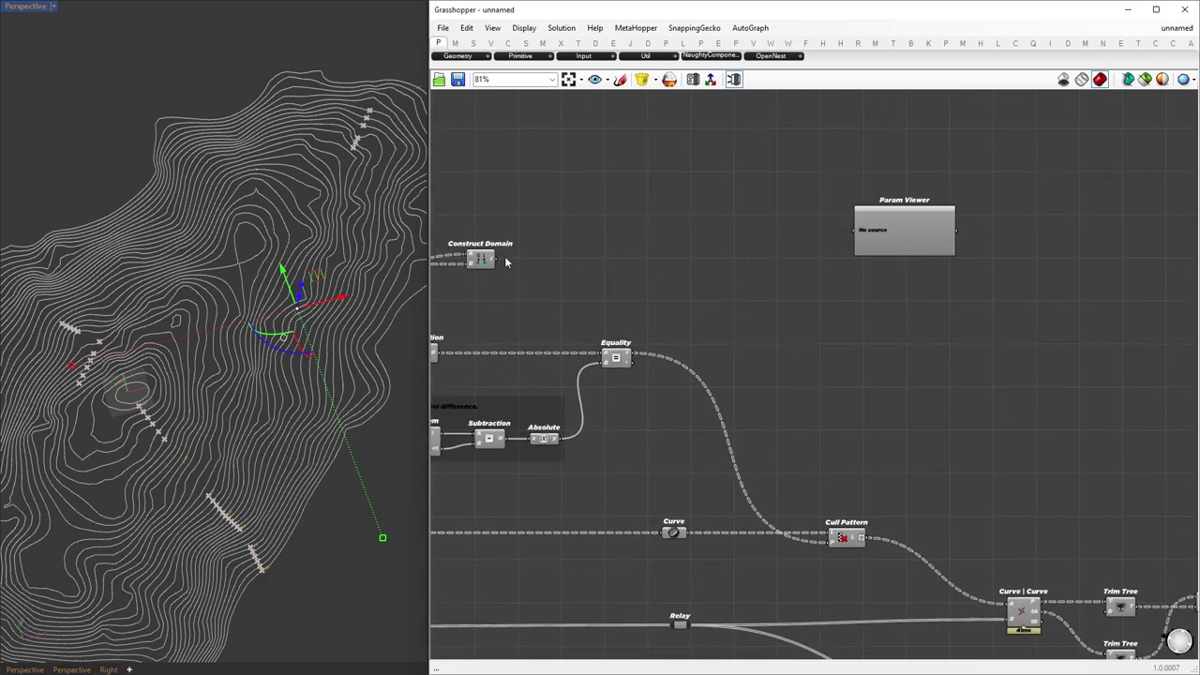
Duplicate the Param Viewer and feed the copy from Cull Pattern to compare both tree structures.
drag(869, 240, 1061, 413)
drag(864, 537, 1041, 415)
scroll(1103, 365, up, 2)
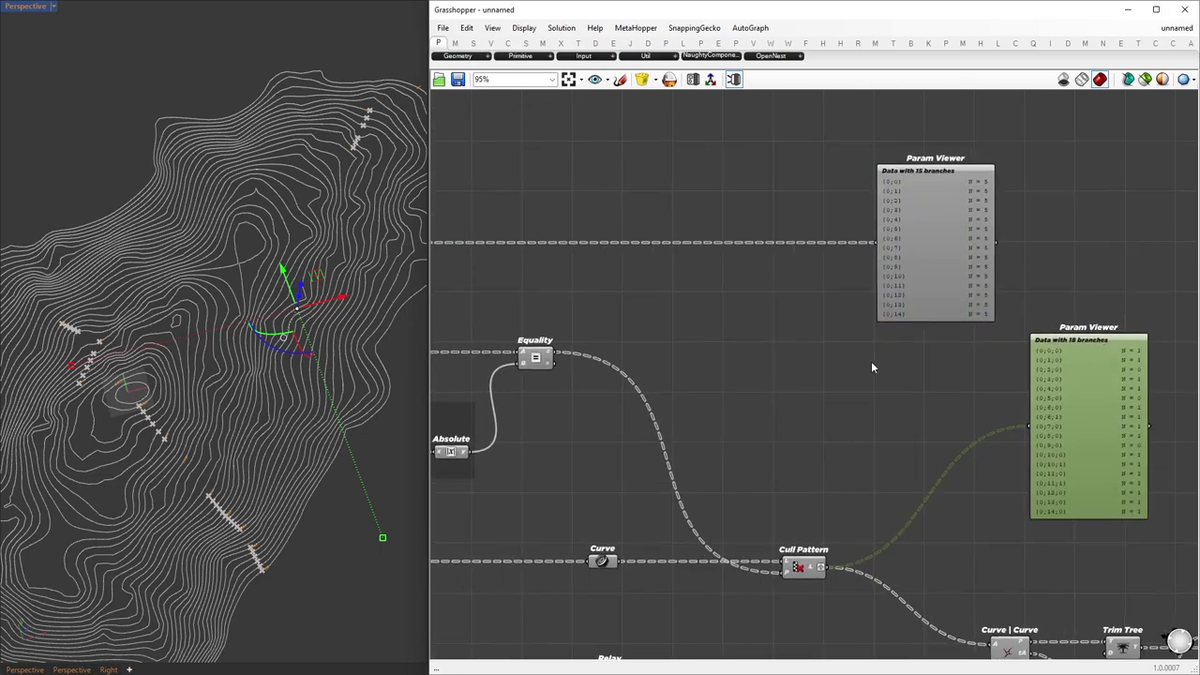
scroll(872, 367, down, 2)
right_drag(630, 327, 688, 300)
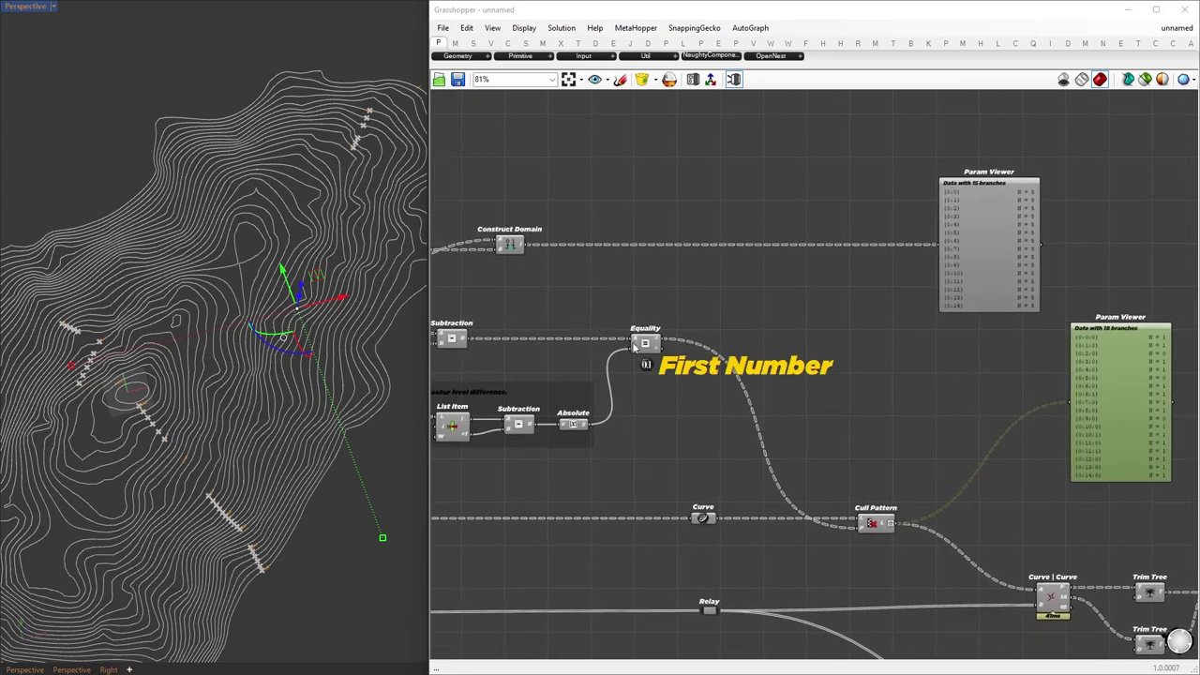
Duplicate Cull Pattern beside Construct Domain, use the domains as its list, and route its output into the upper Param Viewer.
alt+drag(875, 525, 876, 302)
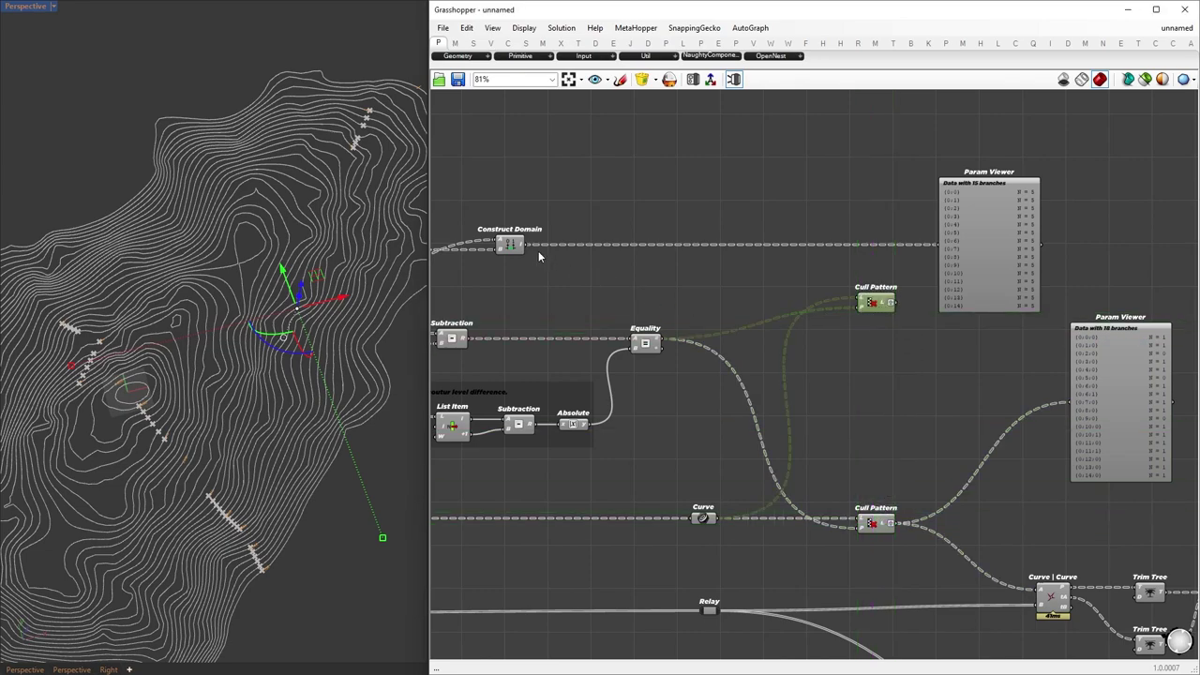
drag(525, 245, 893, 305)
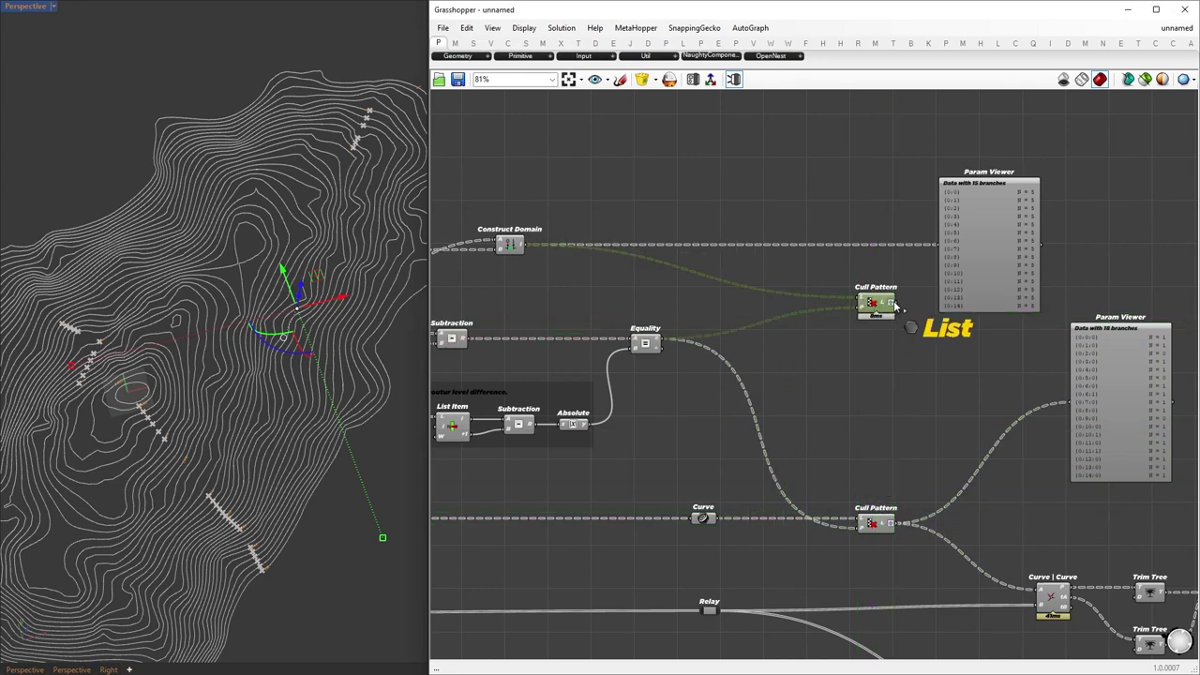
drag(948, 253, 948, 251)
drag(873, 305, 873, 252)
Move the second Param Viewer above Prune Tree and connect the Prune Tree output to it.
click(976, 378)
right_drag(982, 384, 609, 338)
drag(790, 395, 1134, 421)
right_drag(1082, 548, 996, 520)
drag(1047, 527, 1068, 364)
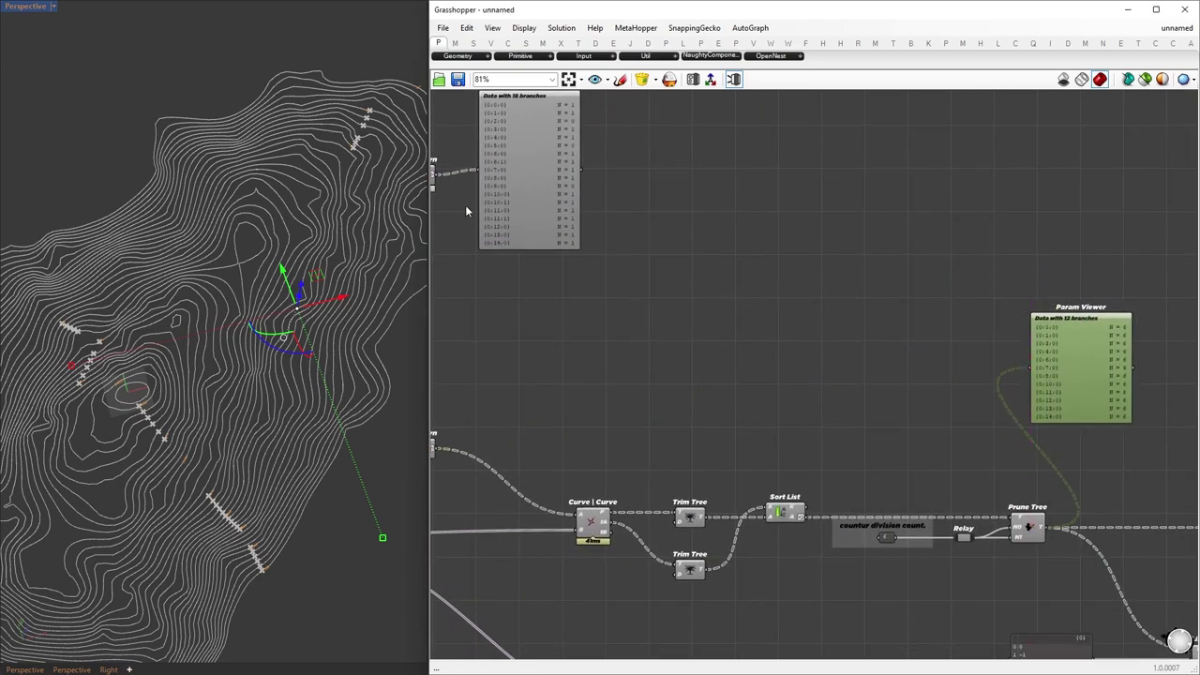
Bring the culled-domains Param Viewer above the Prune Tree one and shift both aside to clear space between their wires.
drag(502, 161, 1095, 175)
right_drag(1095, 175, 673, 340)
scroll(672, 340, up, 2)
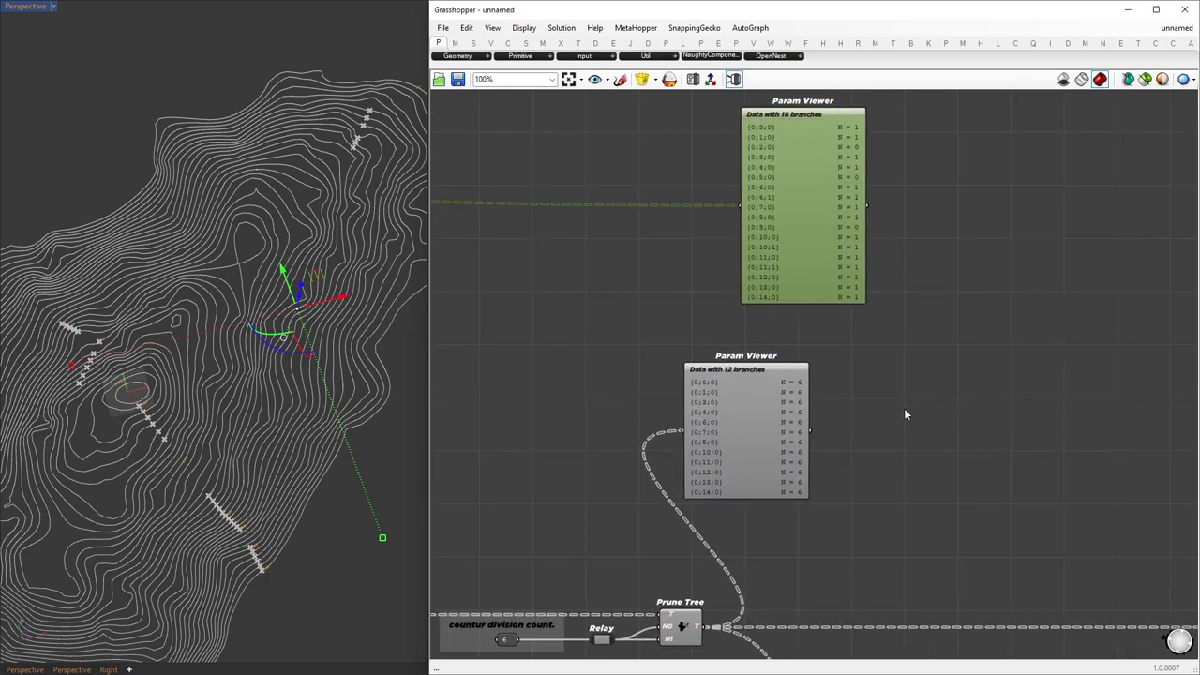
drag(749, 414, 966, 403)
drag(842, 248, 1001, 242)
Add a Filter Unmatched component in the free space above Prune Tree.
double_click(754, 383)
key(Escape)
double_click(754, 384)
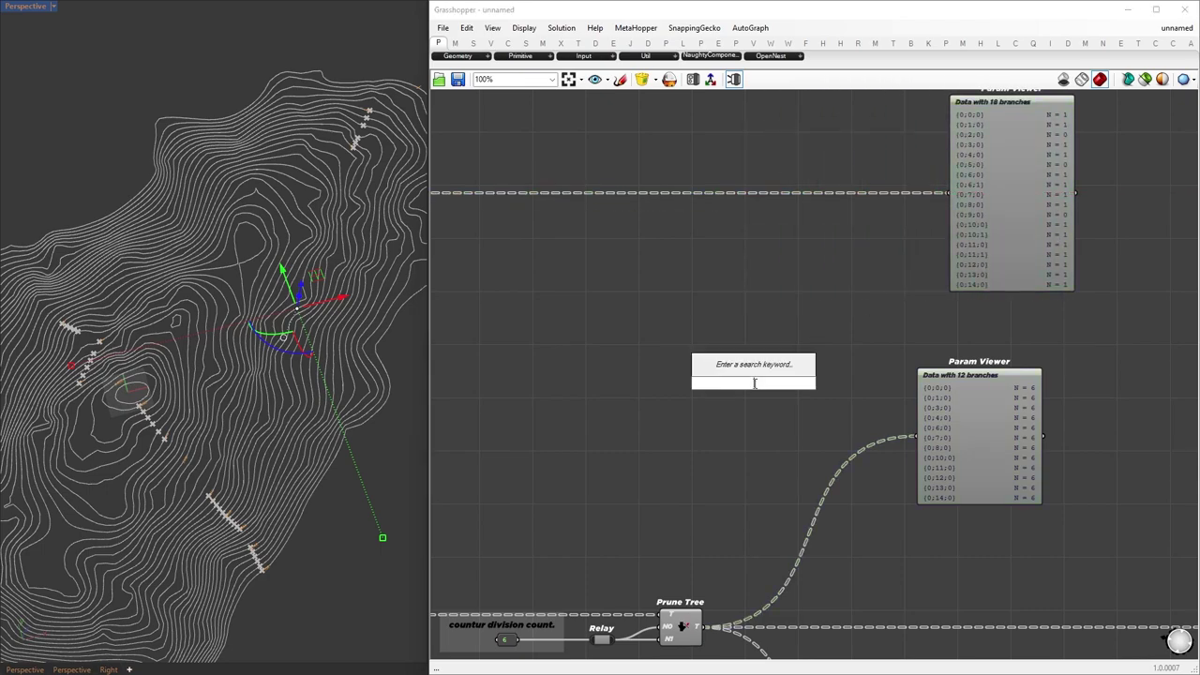
text(filter un)
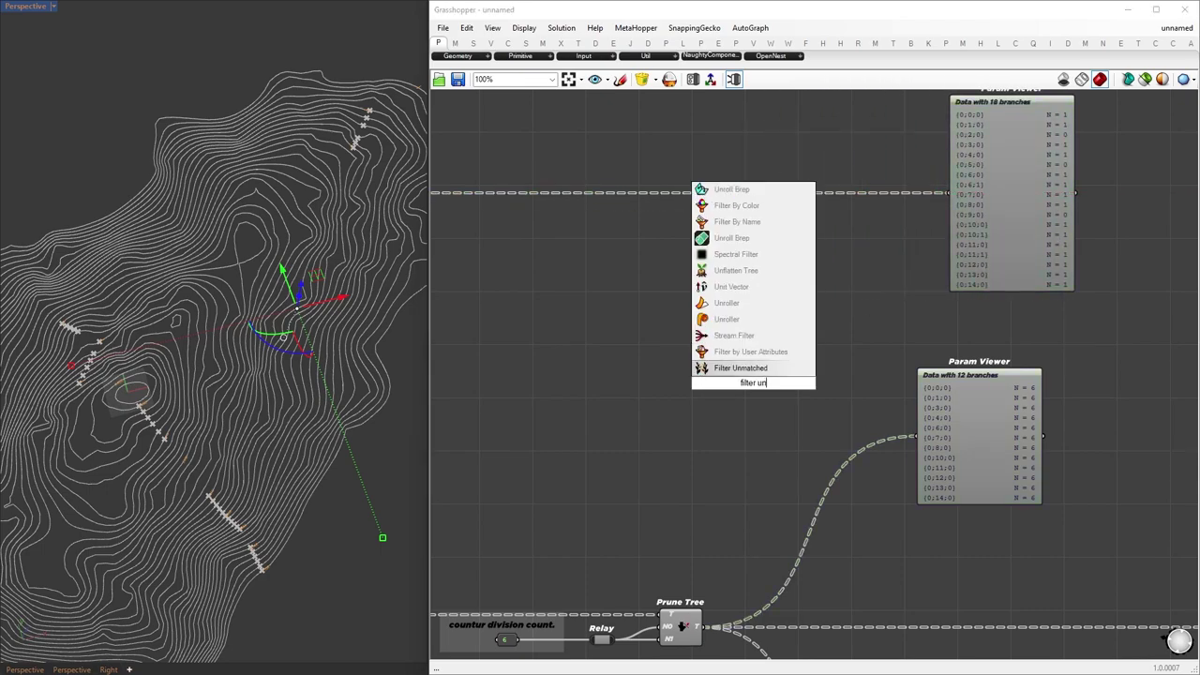
text(matched)
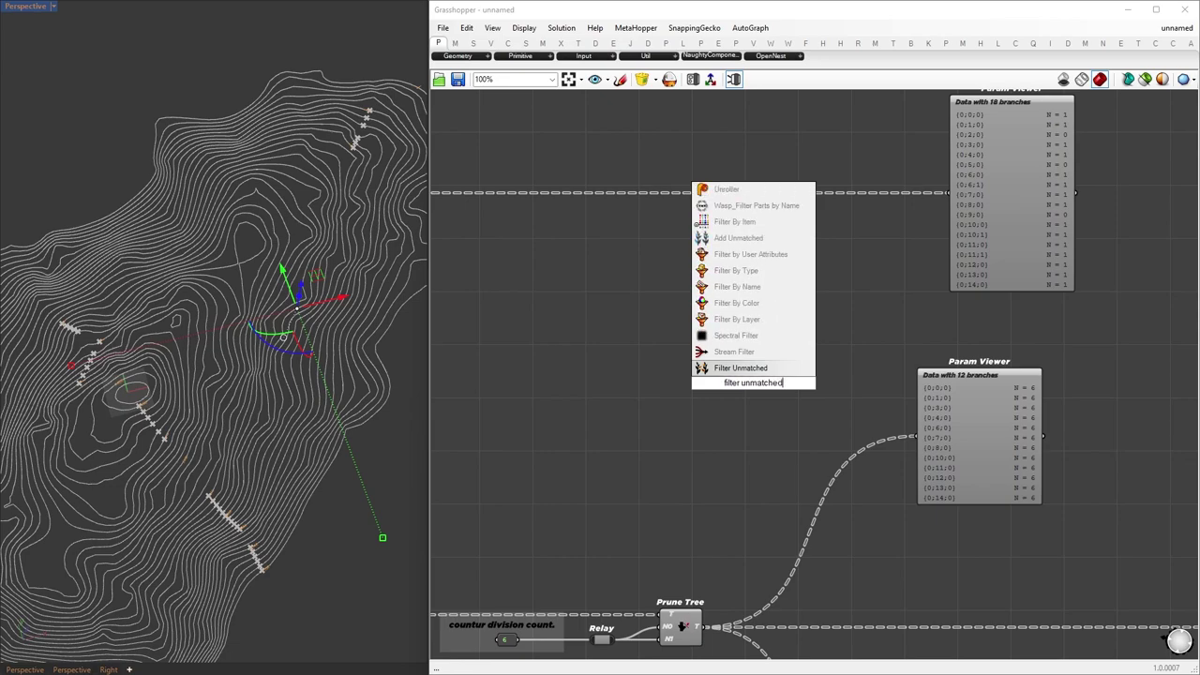
key(Return)
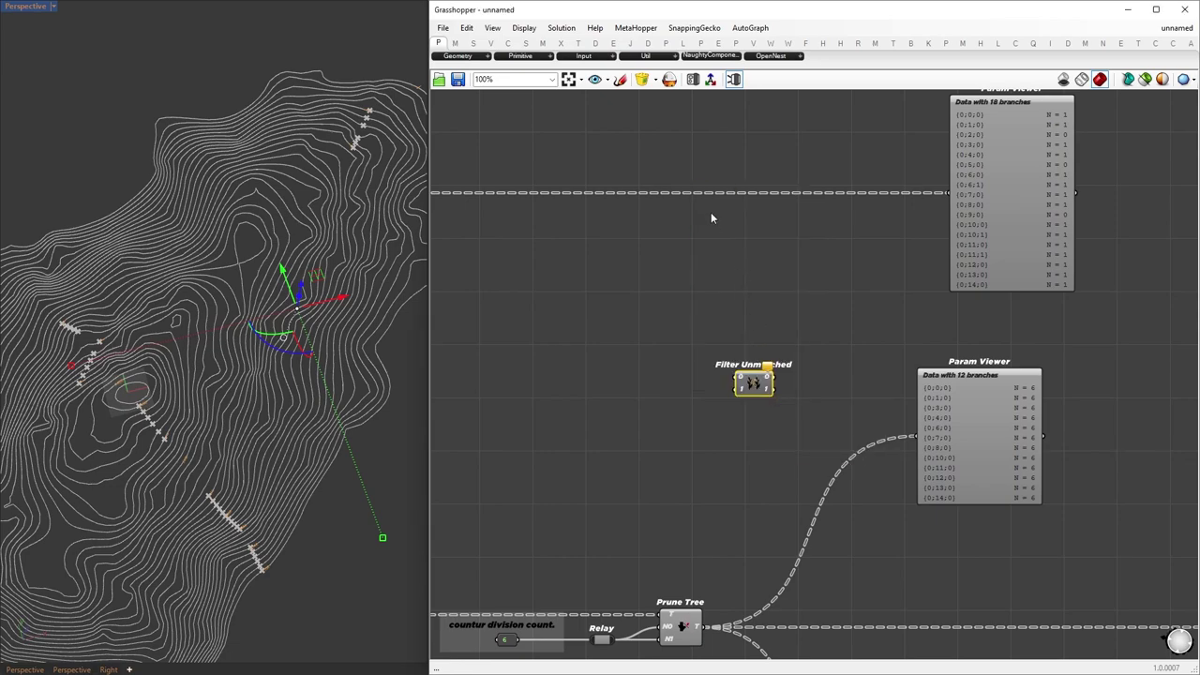
Feed Filter Unmatched with the culled domains through a new relay and the Prune Tree points, and send its first output to the upper Param Viewer.
double_click(649, 194)
drag(657, 193, 739, 383)
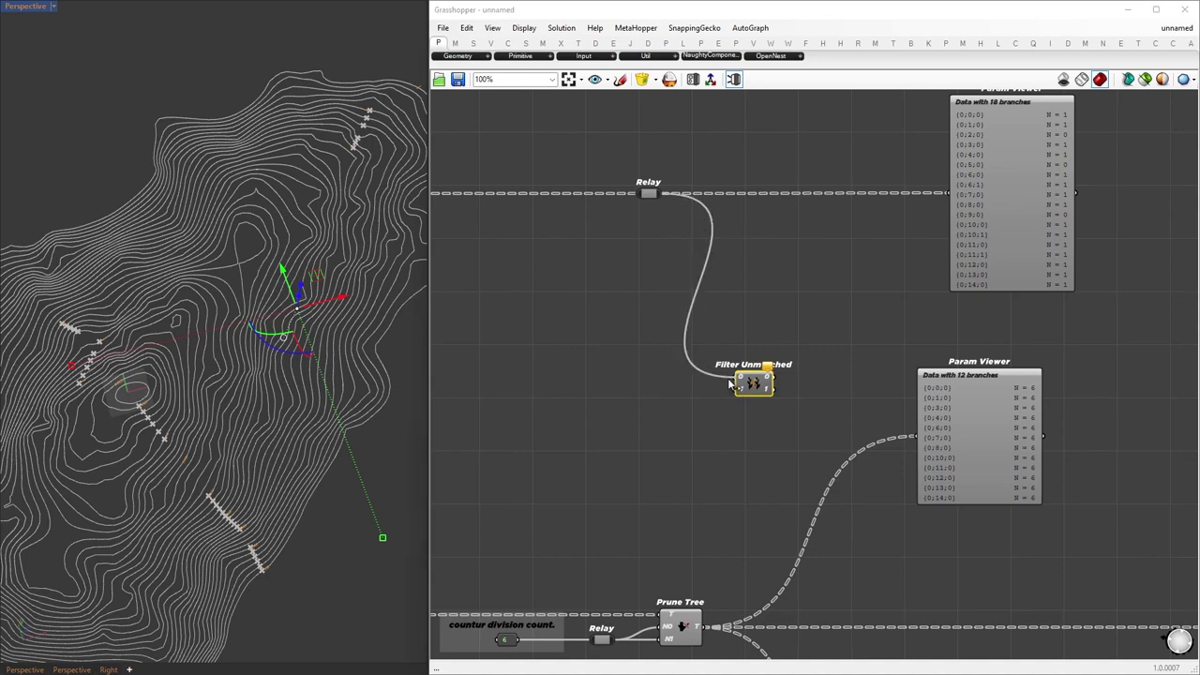
drag(694, 608, 692, 633)
drag(773, 377, 955, 194)
Align Filter Unmatched with the culled-domain wire and stack the two Param Viewers one above the other.
right_drag(1020, 230, 882, 224)
drag(882, 224, 849, 320)
drag(610, 382, 714, 199)
right_drag(960, 360, 809, 309)
drag(797, 272, 689, 366)
drag(689, 366, 1006, 410)
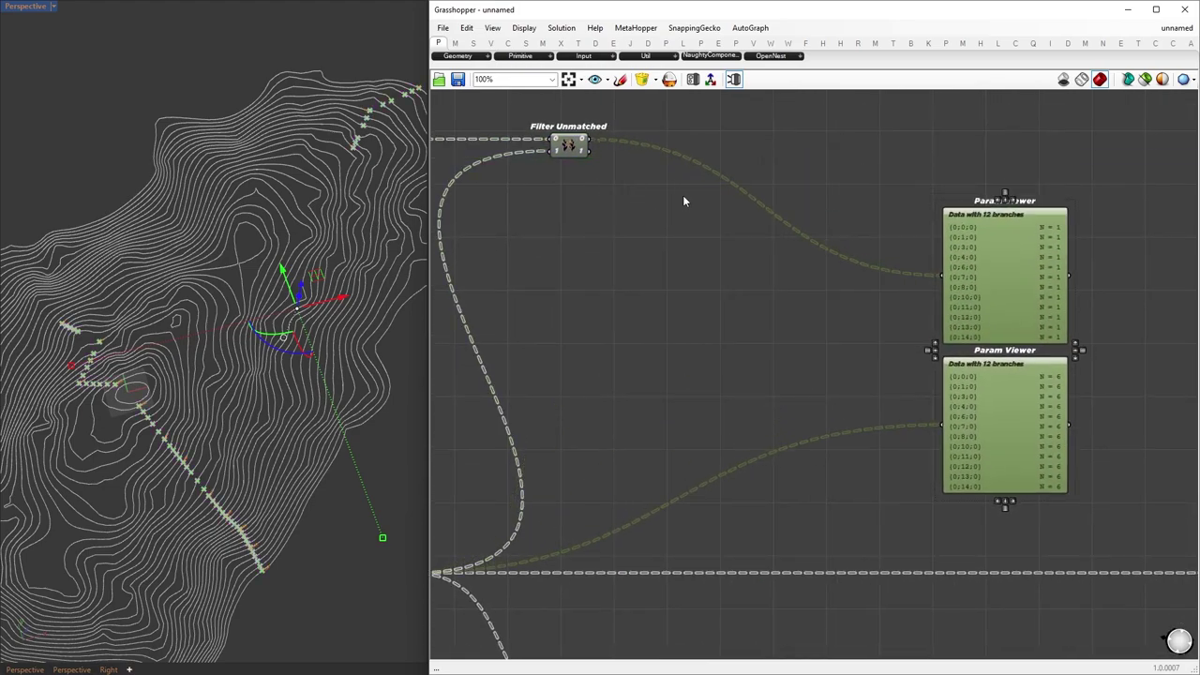
Move both Param Viewers above Tree Branch and connect the Tree Branch output to the lower one.
click(884, 245)
right_drag(1070, 321, 740, 279)
scroll(769, 286, down, 3)
right_drag(984, 421, 812, 372)
drag(610, 216, 535, 281)
drag(516, 235, 798, 222)
drag(503, 306, 772, 318)
scroll(805, 320, up, 2)
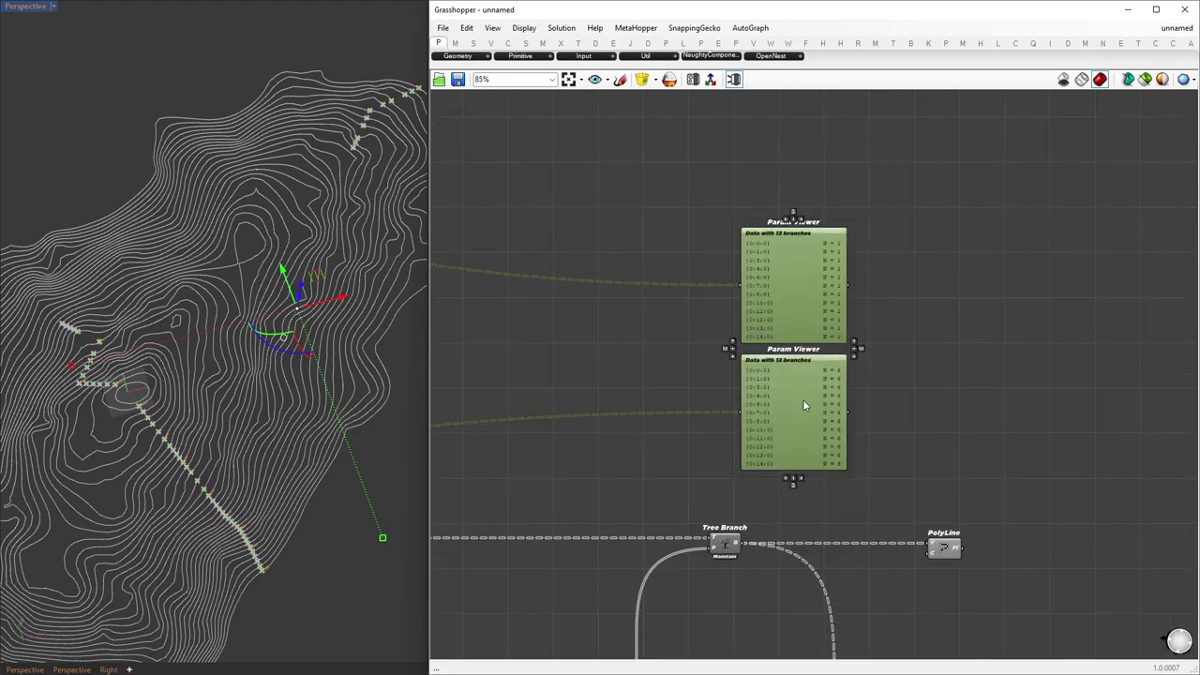
scroll(891, 403, up, 1)
drag(711, 568, 763, 414)
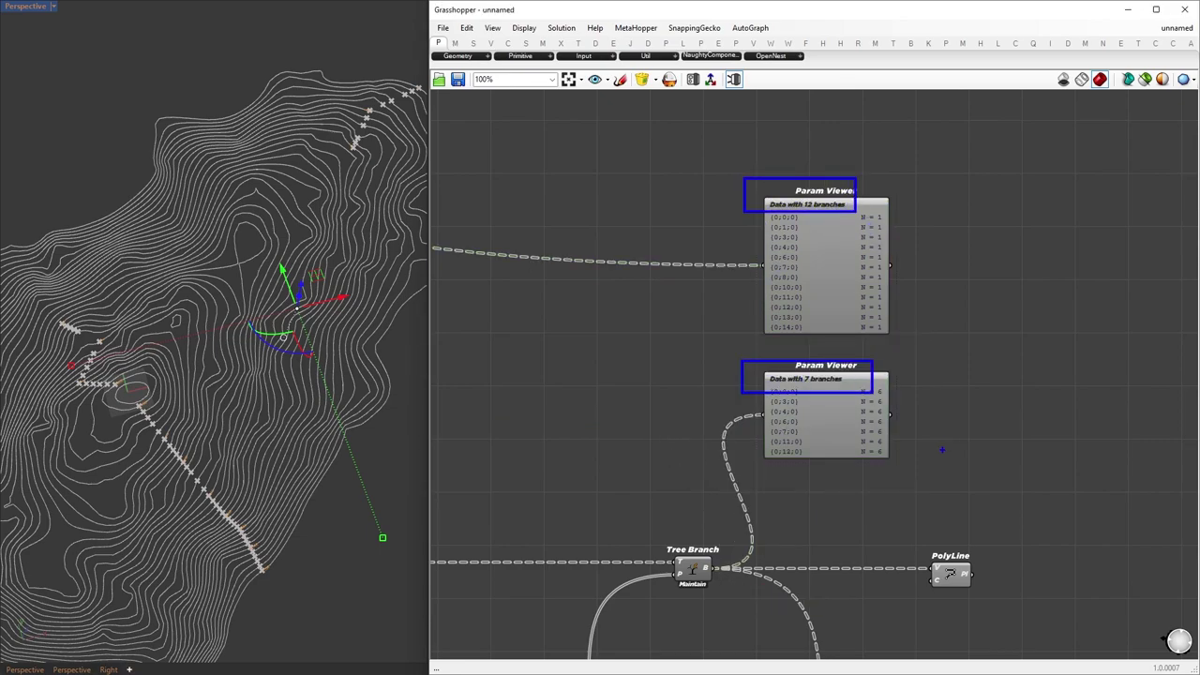
Duplicate Tree Branch onto the filtered-domain wire, feed it the domains through a relay, and connect its output to the upper Param Viewer.
click(697, 568)
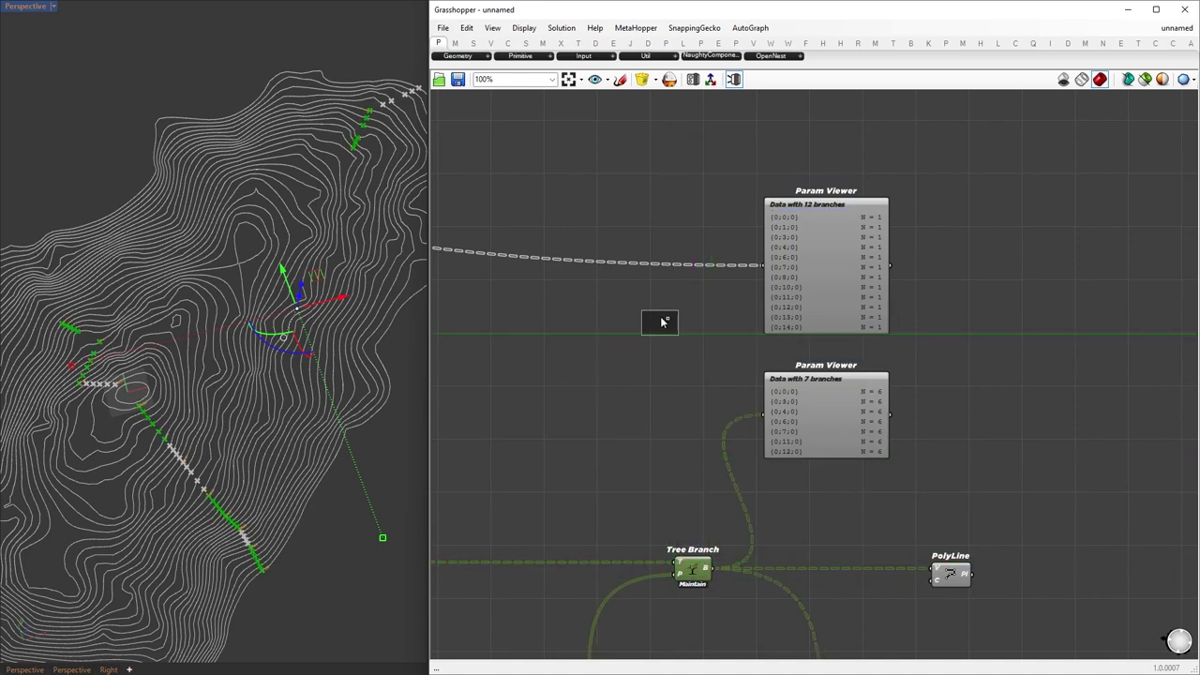
alt+drag(660, 323, 684, 313)
click(709, 346)
double_click(564, 258)
drag(578, 258, 666, 307)
drag(703, 311, 763, 266)
drag(684, 324, 694, 277)
drag(809, 251, 822, 252)
Connect the PolyLine output to the lower Param Viewer and shift both viewers further right.
scroll(891, 347, down, 2)
right_drag(896, 352, 715, 320)
scroll(717, 321, up, 1)
drag(790, 369, 649, 199)
drag(618, 210, 809, 212)
click(635, 286)
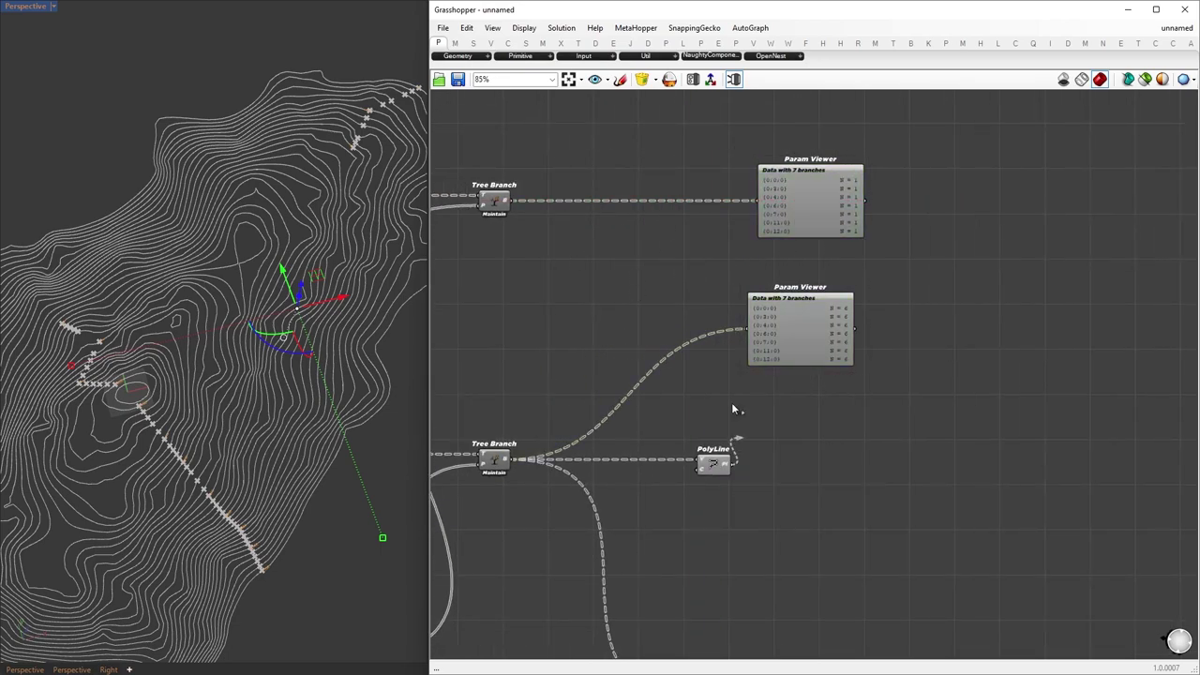
drag(800, 322, 822, 322)
shift+click(787, 190)
drag(786, 190, 925, 191)
Add a panel between the two branches and connect the upper Tree Branch output to it to list the domains.
double_click(719, 279)
text(//)
key(Return)
drag(511, 200, 668, 262)
scroll(657, 255, up, 1)
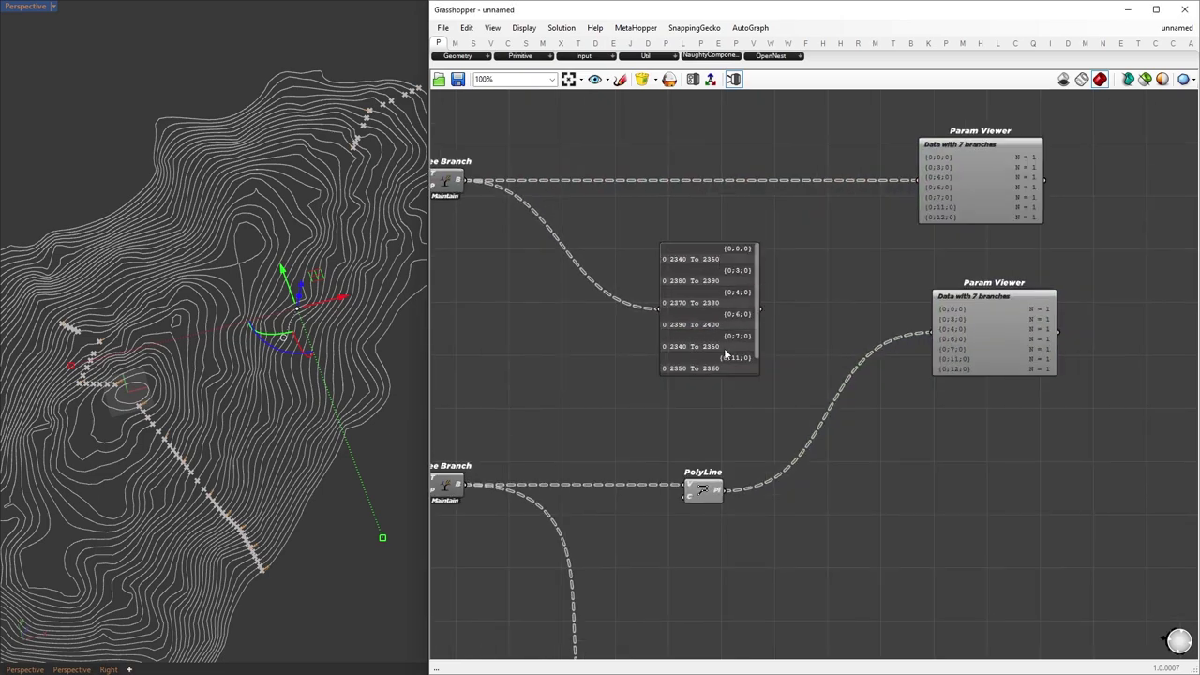
Add a Text Tag 3D component to the right of PolyLine, below the Param Viewers.
double_click(960, 507)
text(text tag)
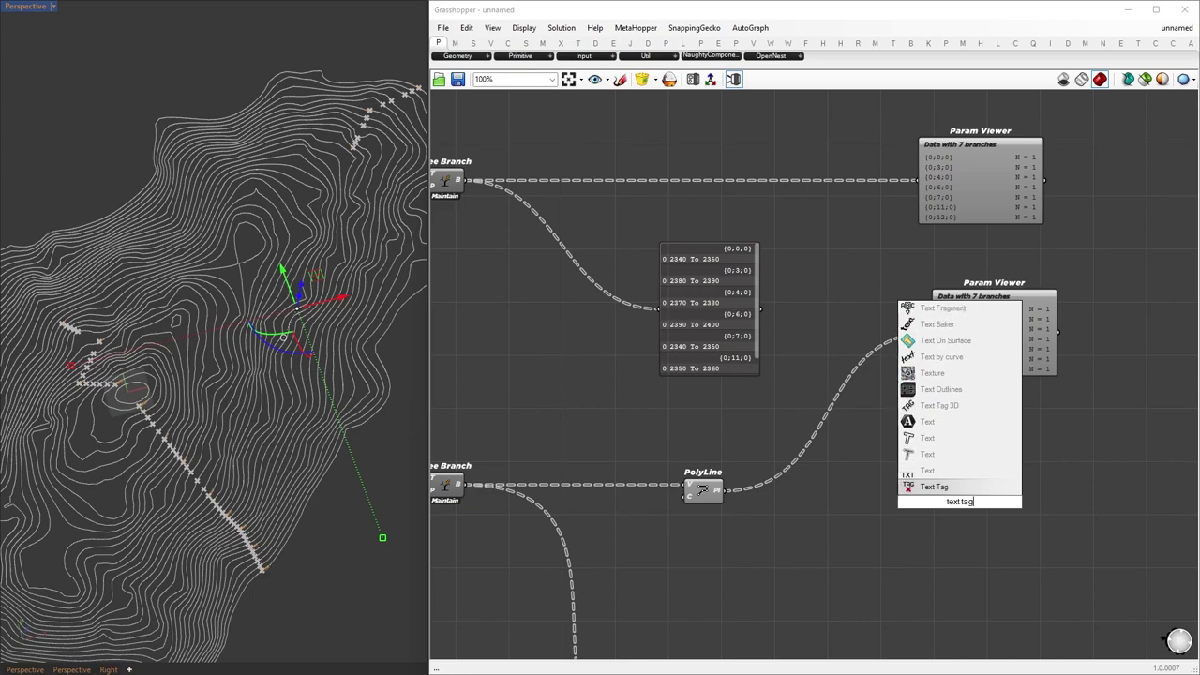
text( 3d)
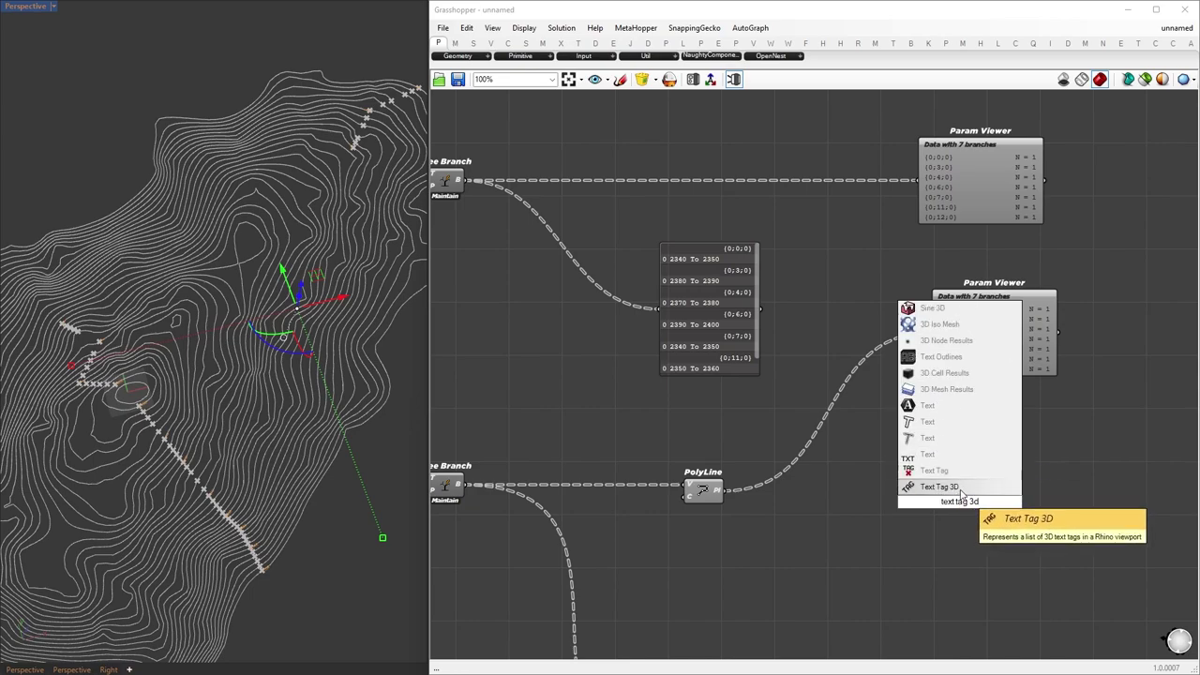
key(Return)
drag(966, 501, 1036, 509)
Add a Curve Middle component fed by PolyLine and use its midpoints as the Text Tag 3D locations.
double_click(877, 514)
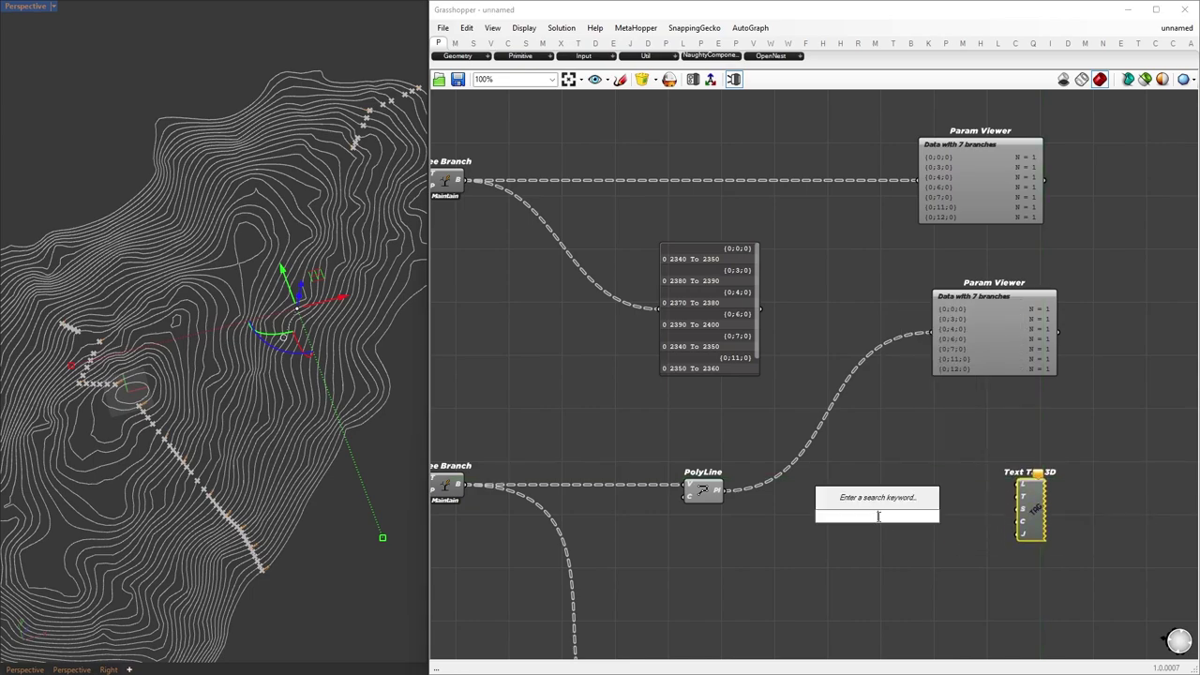
text(curve middle)
key(Return)
drag(720, 490, 1051, 499)
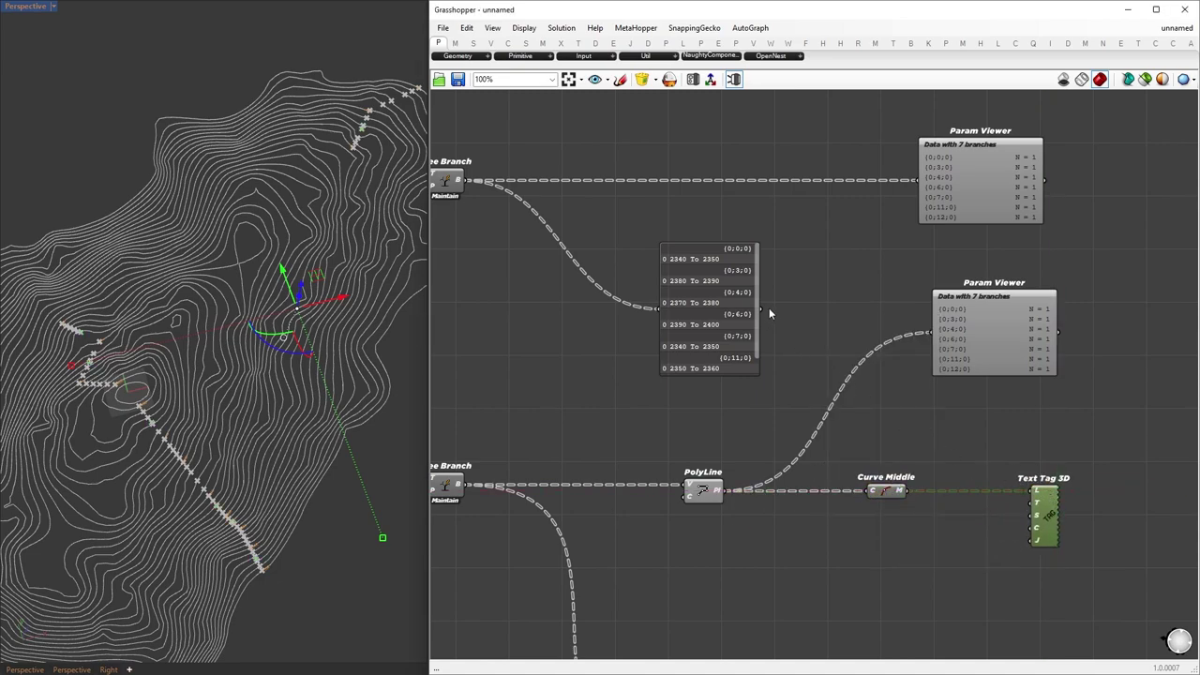
Feed the domains panel to the Text Tag 3D text input and a new number slider to its size input.
double_click(851, 566)
text(1)
key(Return)
drag(907, 567, 1037, 515)
Set the tag size to 4.182 and compare the domain tags with the neighbouring contour elevation texts in the viewport.
scroll(274, 558, up, 5)
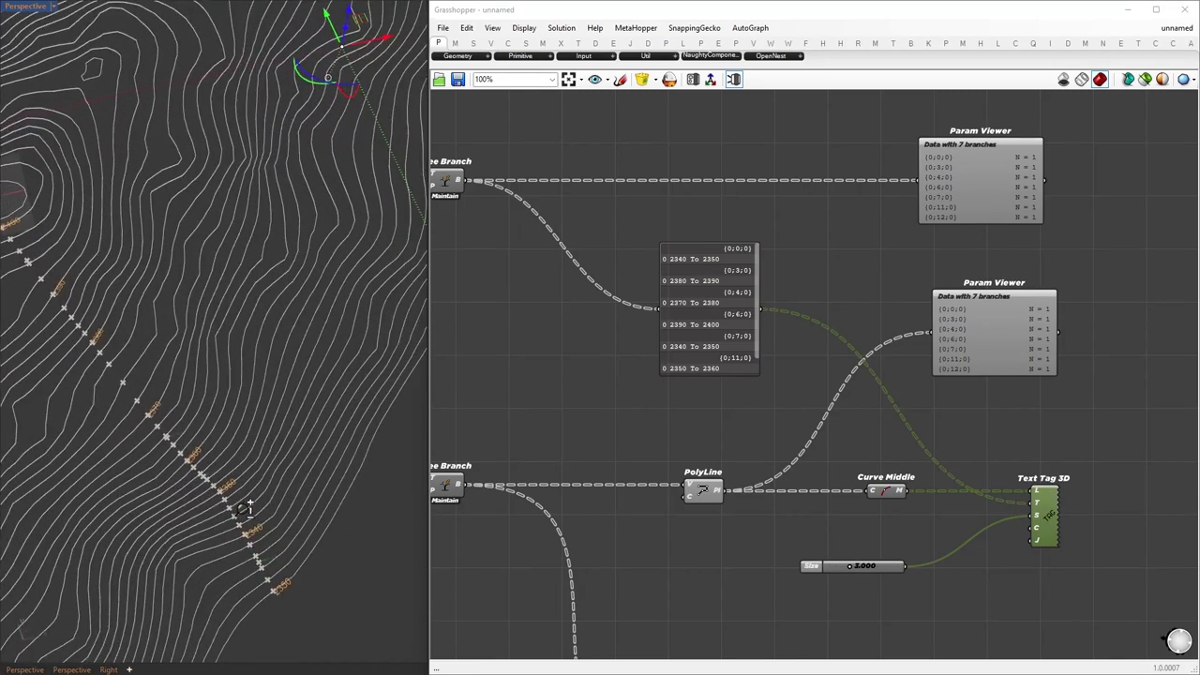
shift+right_drag(345, 633, 238, 450)
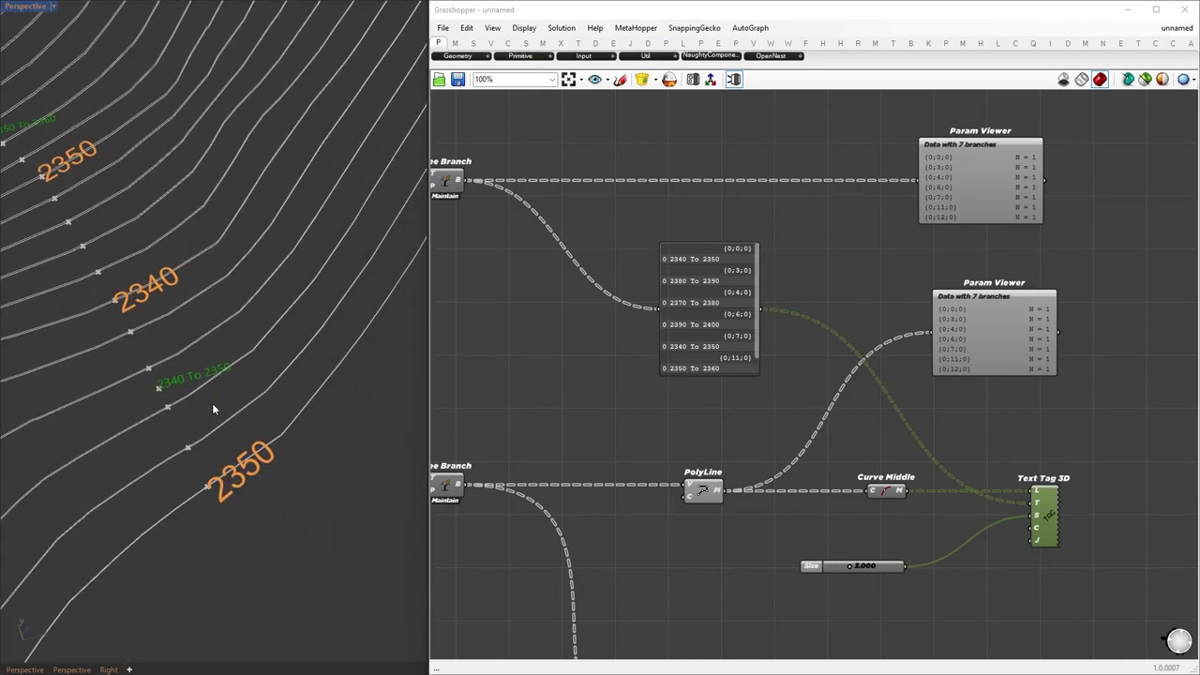
scroll(213, 407, up, 5)
drag(851, 567, 859, 567)
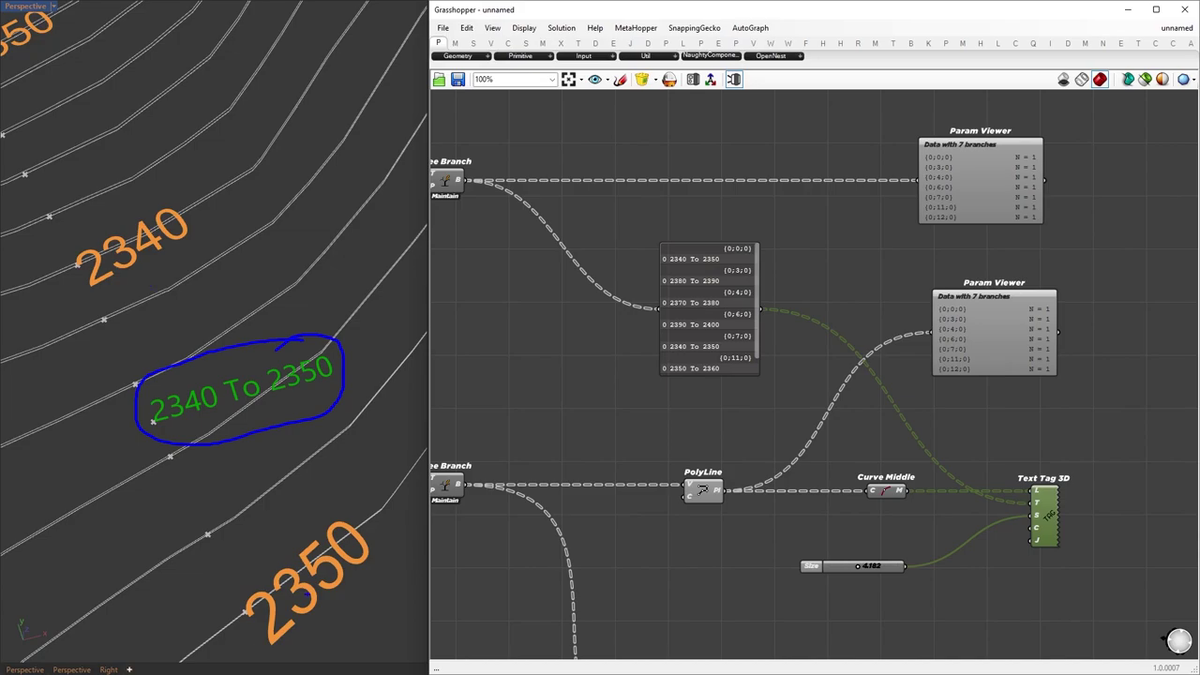
scroll(215, 566, down, 5)
scroll(187, 493, up, 6)
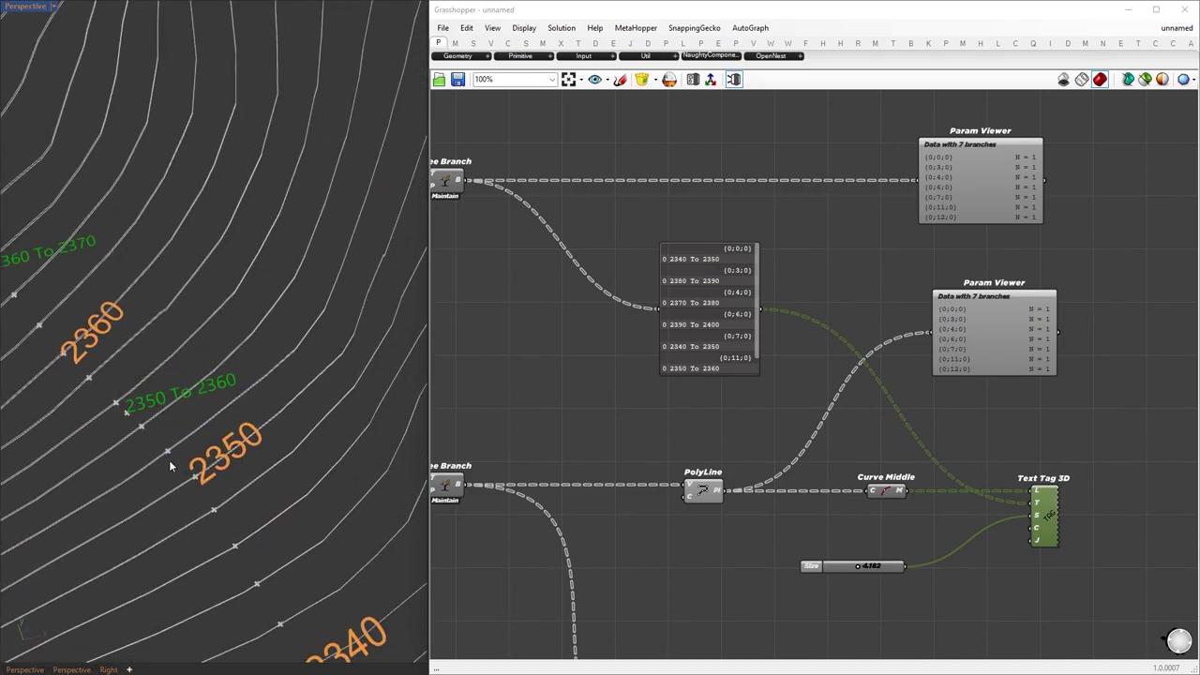
scroll(275, 284, down, 4)
scroll(201, 300, up, 5)
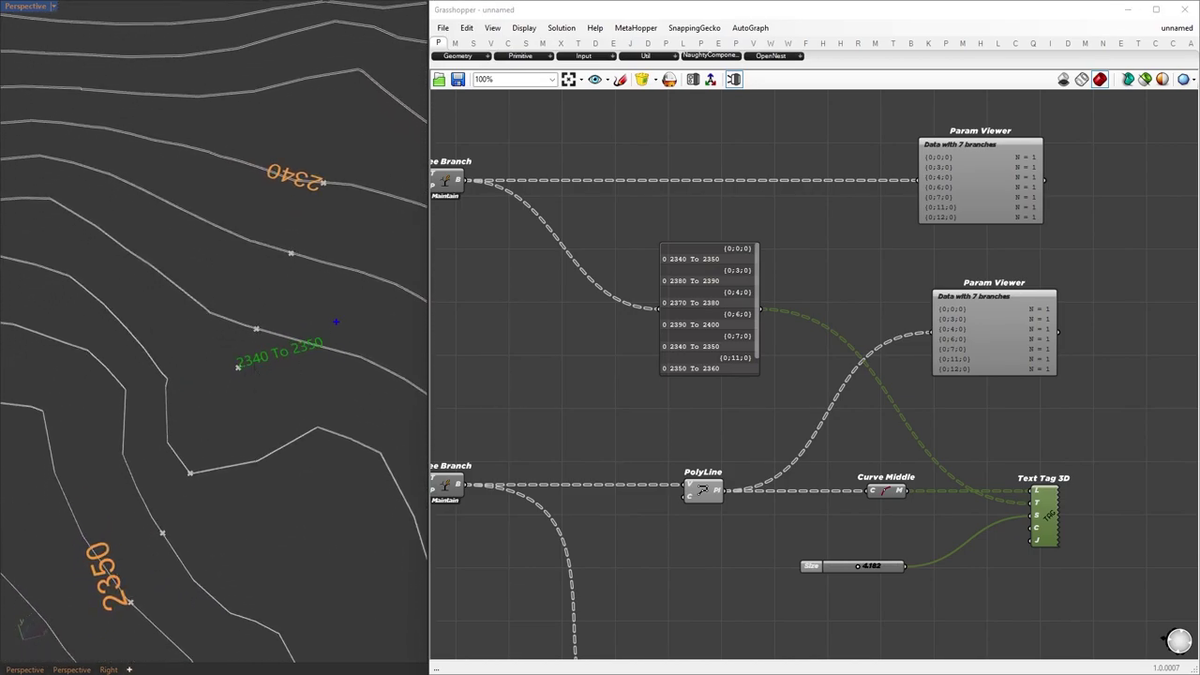
drag(311, 137, 376, 184)
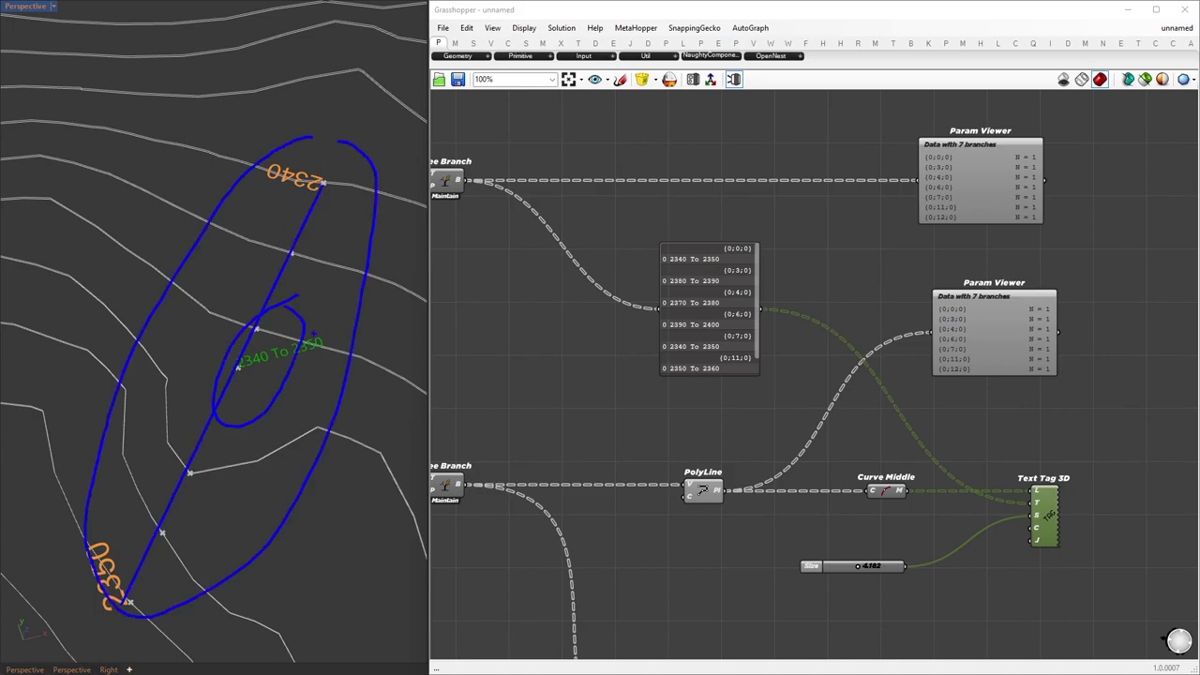
key(Escape)
scroll(272, 351, down, 10)
shift+right_drag(219, 380, 244, 338)
Delete both Param Viewers and the checking components: Curve Middle, Text Tag 3D and the size slider.
right_drag(1120, 530, 1098, 482)
drag(1066, 362, 879, 179)
key(Delete)
mouse_move(1082, 556)
mouse_down()
mouse_move(933, 490)
mouse_move(809, 188)
mouse_up()
key(Delete)
Move the domains panel down to the free space below List Item, left of Unit Z.
scroll(833, 463, down, 3)
right_drag(832, 463, 730, 244)
click(631, 141)
key(ctrl+x)
key(ctrl+v)
right_drag(895, 572, 742, 464)
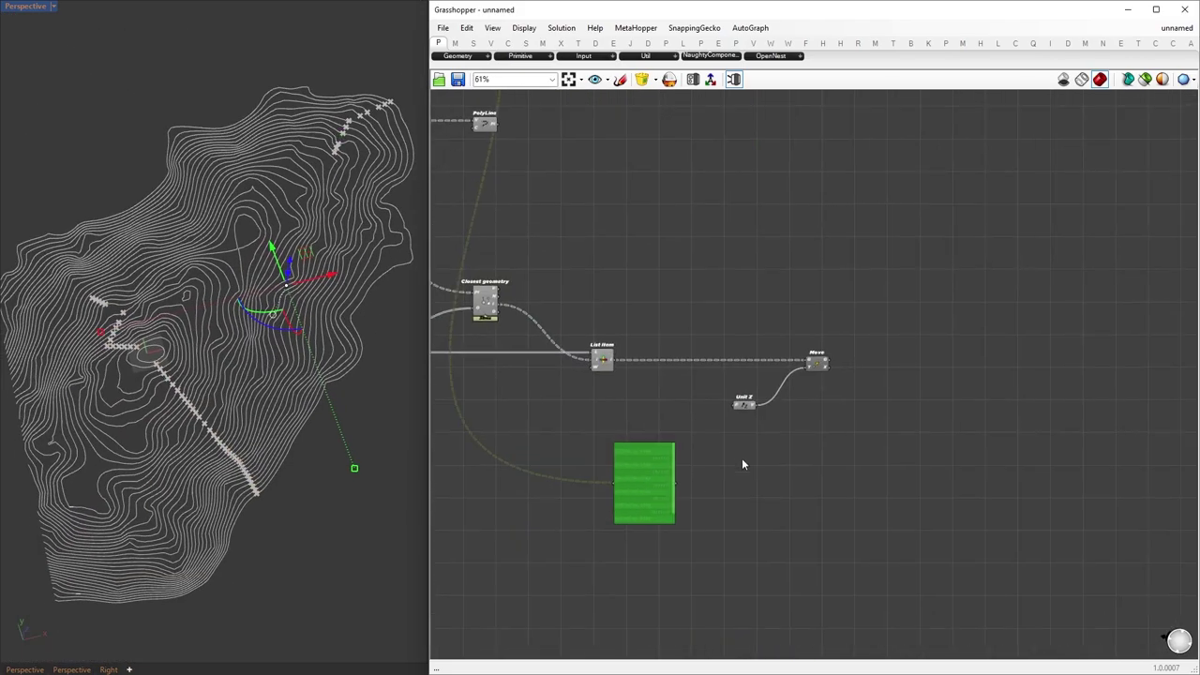
Add a Range component beside the domains panel and insert a relay on the wire feeding that panel.
double_click(713, 459)
text(range)
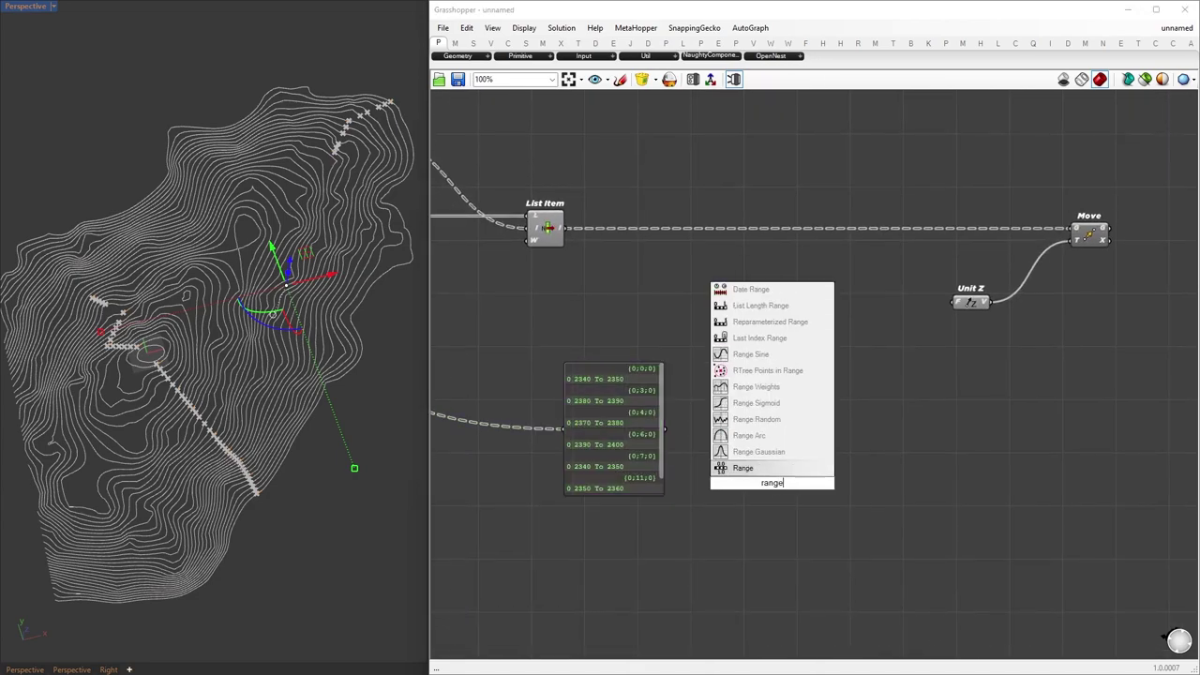
key(Return)
right_drag(585, 435, 668, 341)
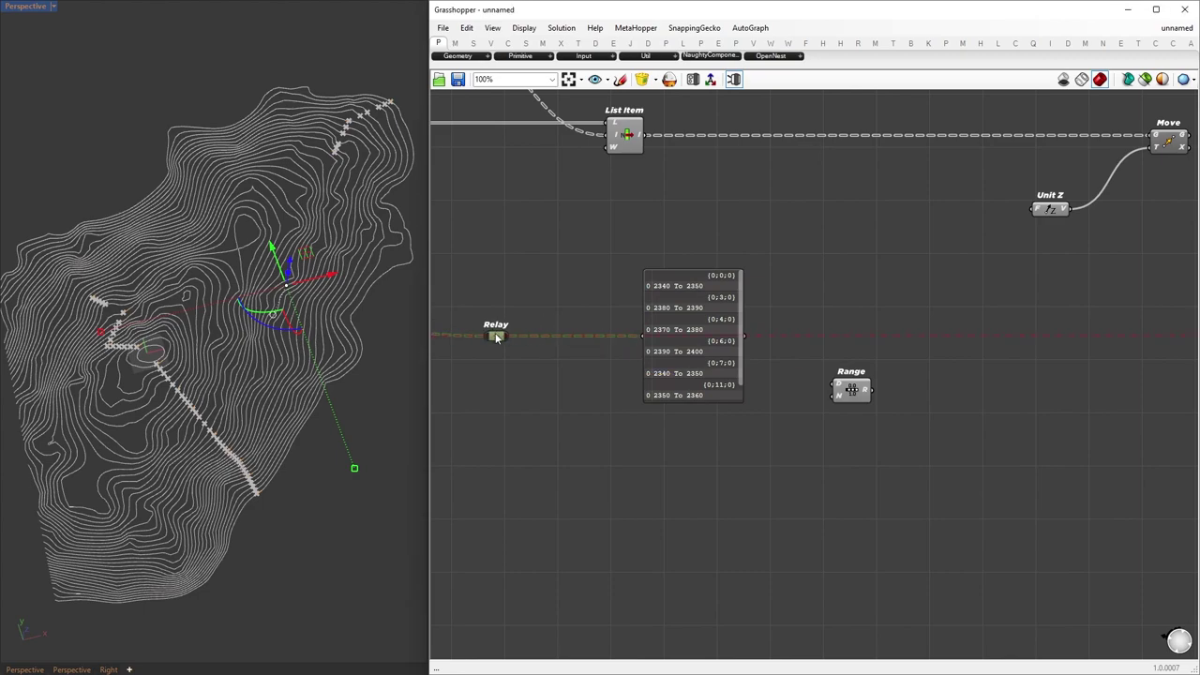
drag(854, 390, 906, 638)
Feed Range with the relayed domains and list its output in a new enlarged panel.
double_click(957, 424)
text(//)
key(Return)
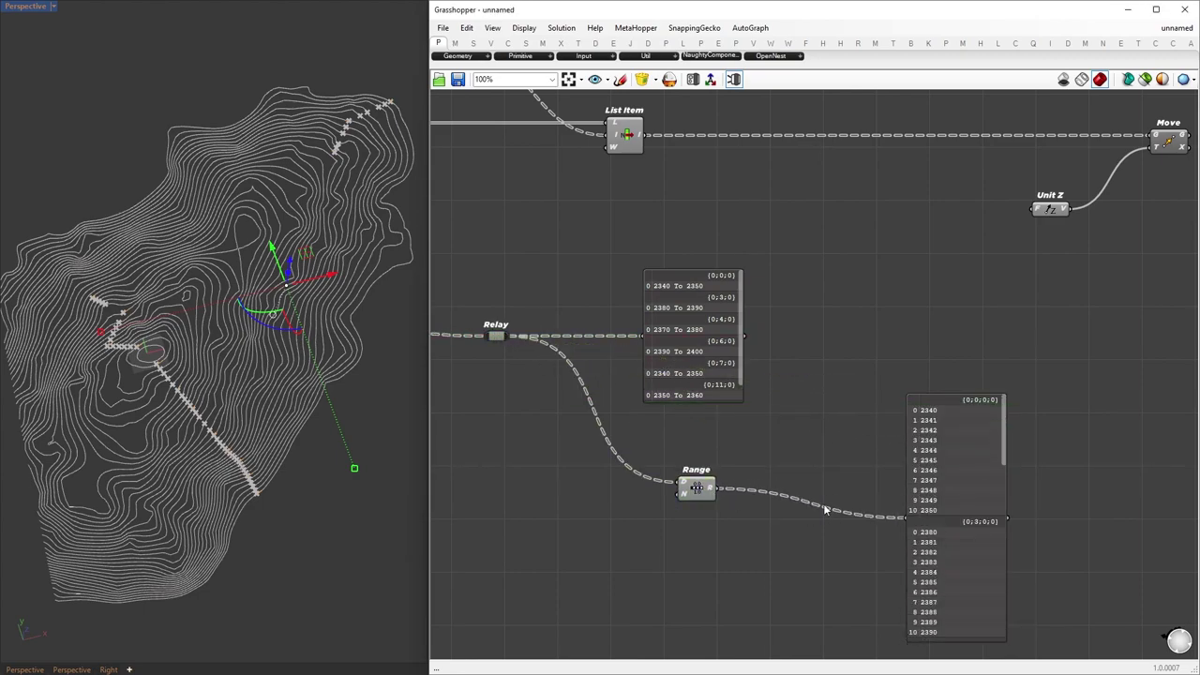
scroll(826, 514, up, 2)
drag(986, 503, 986, 469)
Connect the contour division count panel with value 6 to the Range steps input.
scroll(966, 412, down, 9)
scroll(607, 415, up, 4)
right_drag(607, 415, 930, 490)
scroll(696, 286, up, 7)
drag(682, 456, 542, 537)
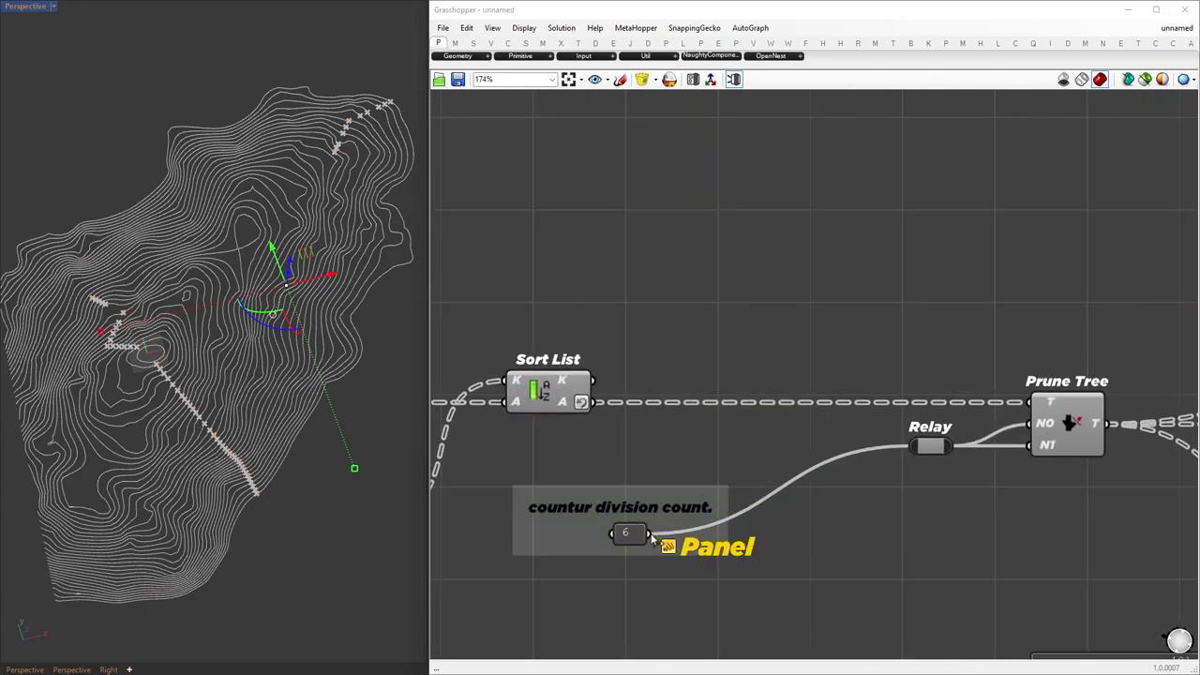
scroll(809, 397, down, 10)
scroll(808, 397, up, 10)
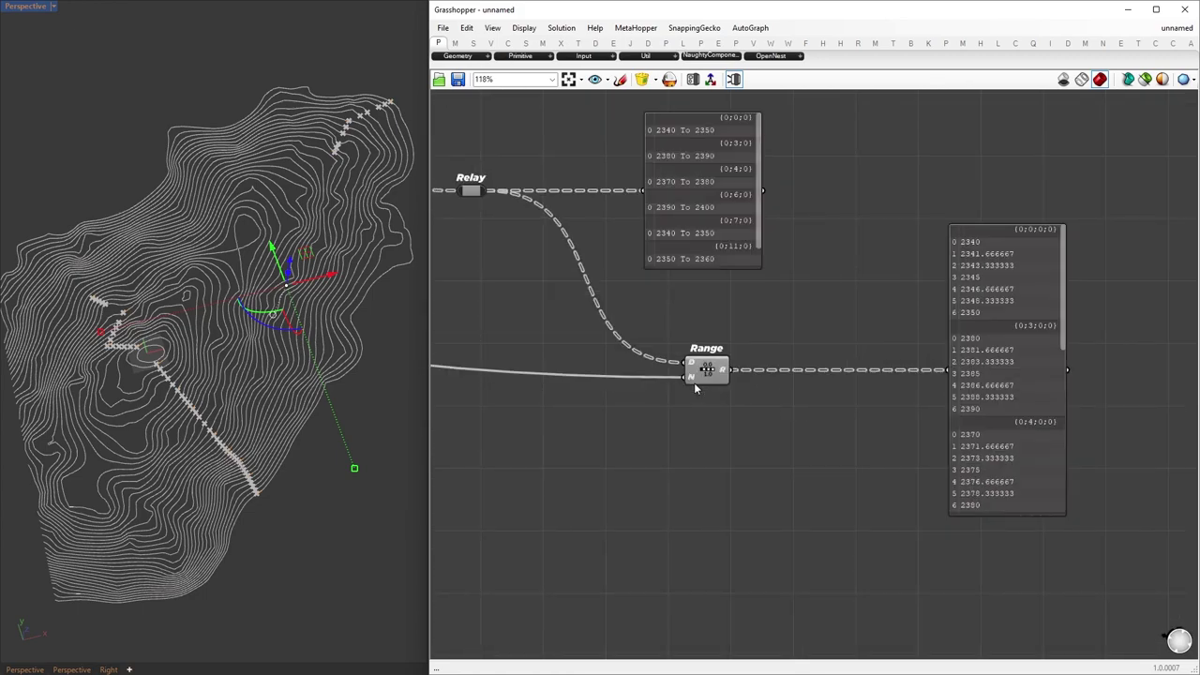
Apply the expression x-1 to the Range steps input and adjust the position of the values panel.
right_click(693, 378)
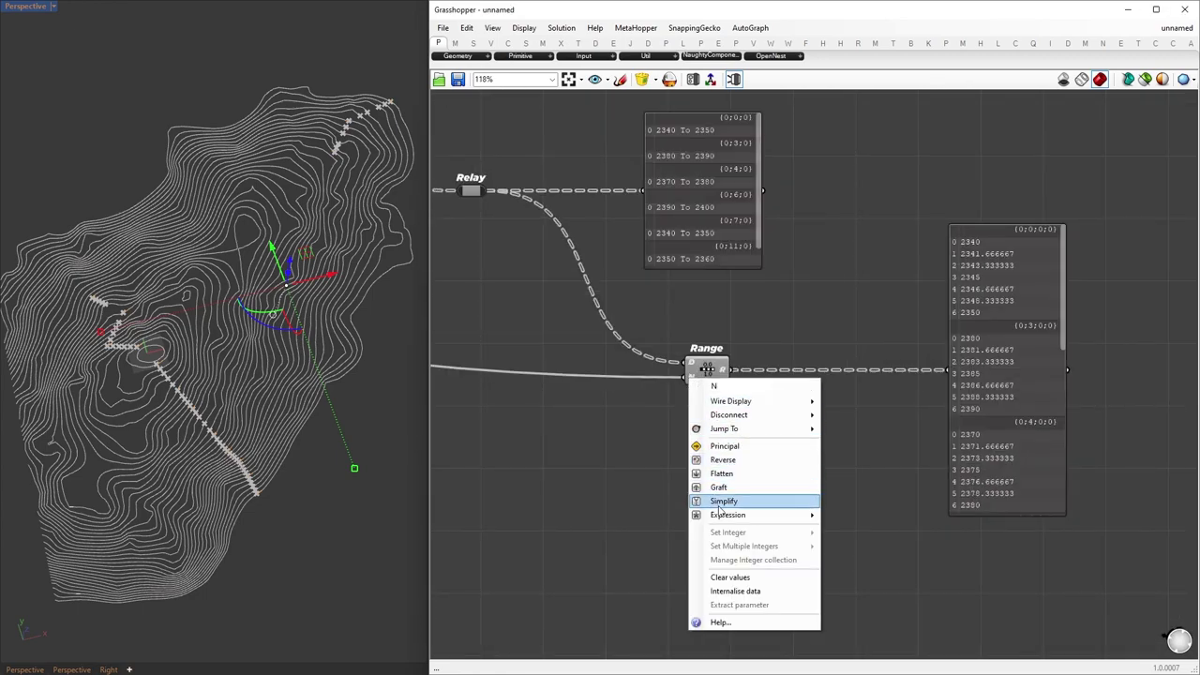
mouse_move(724, 515)
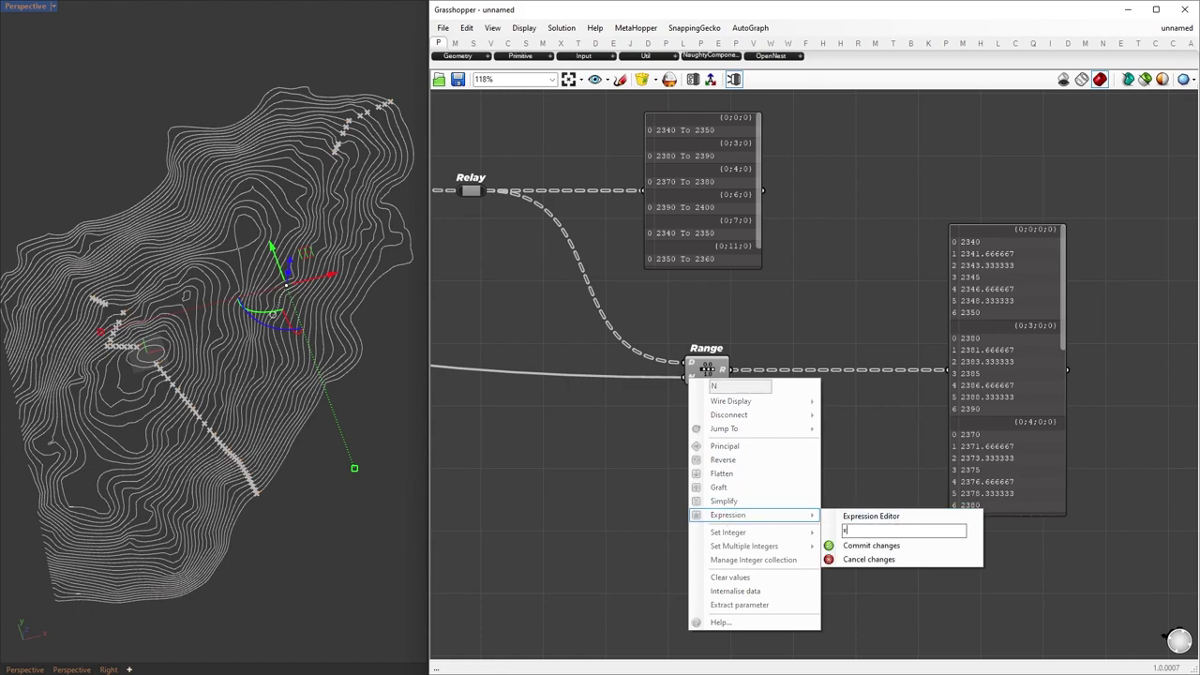
text(x-1)
click(914, 546)
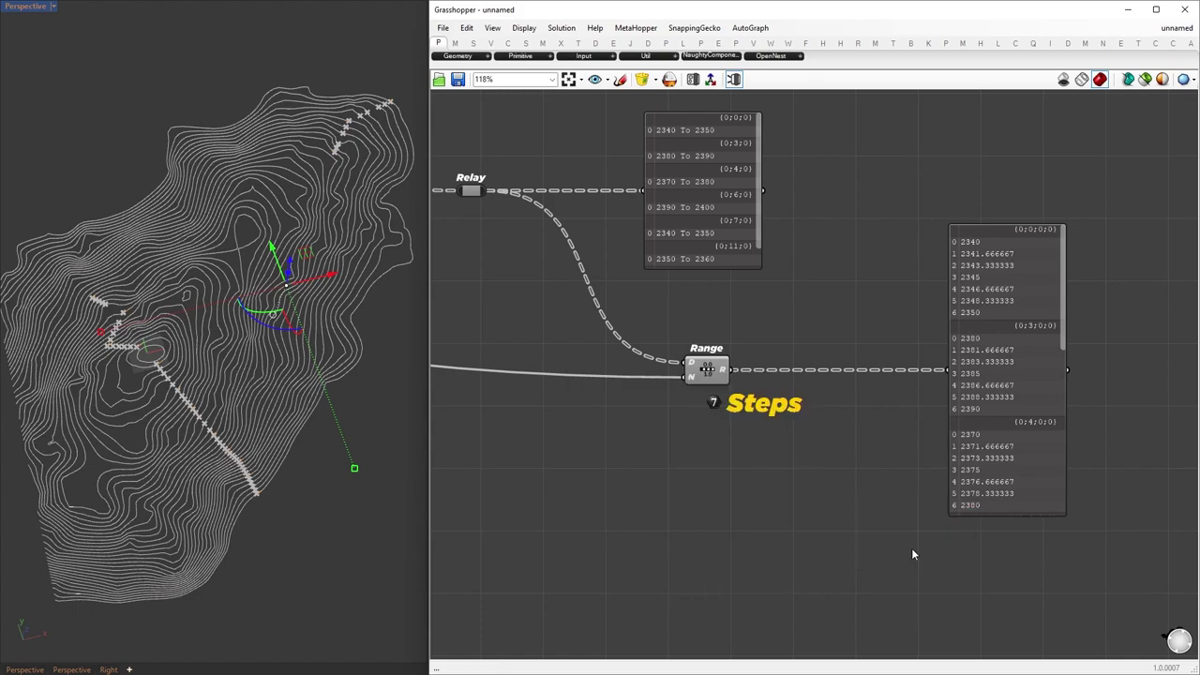
right_drag(838, 292, 690, 334)
click(913, 351)
drag(912, 347, 945, 348)
Add a Min/Max component below Range, feed it the Range values and flatten its input.
double_click(701, 482)
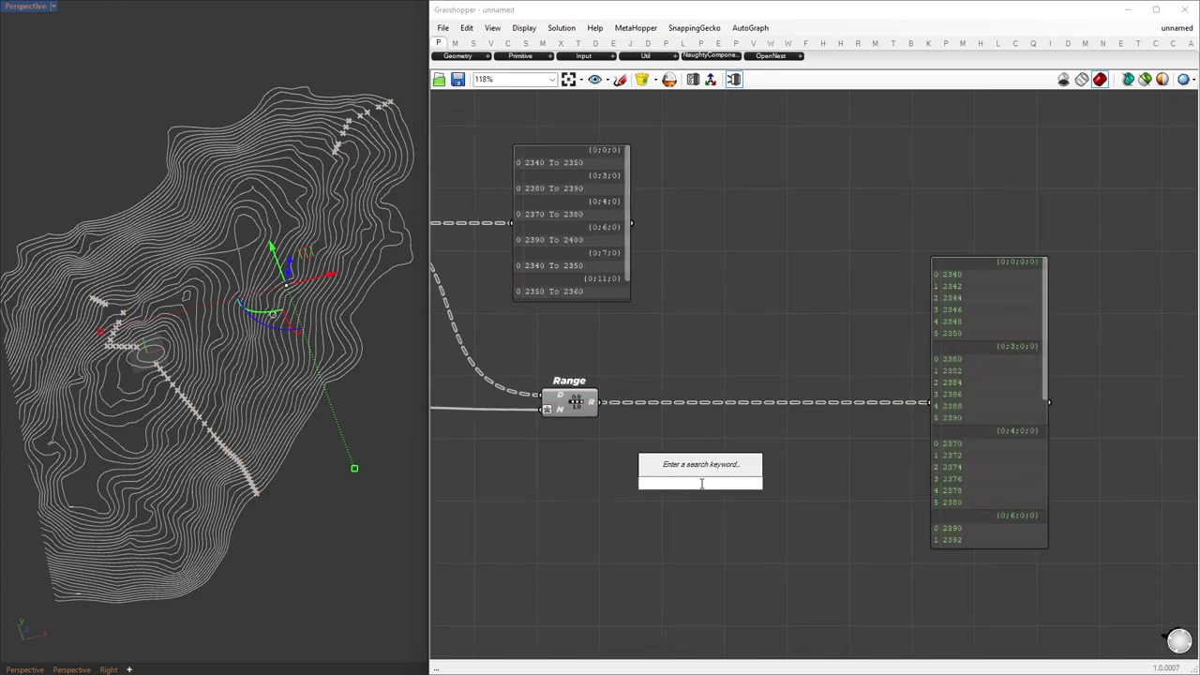
double_click(704, 494)
text(min max)
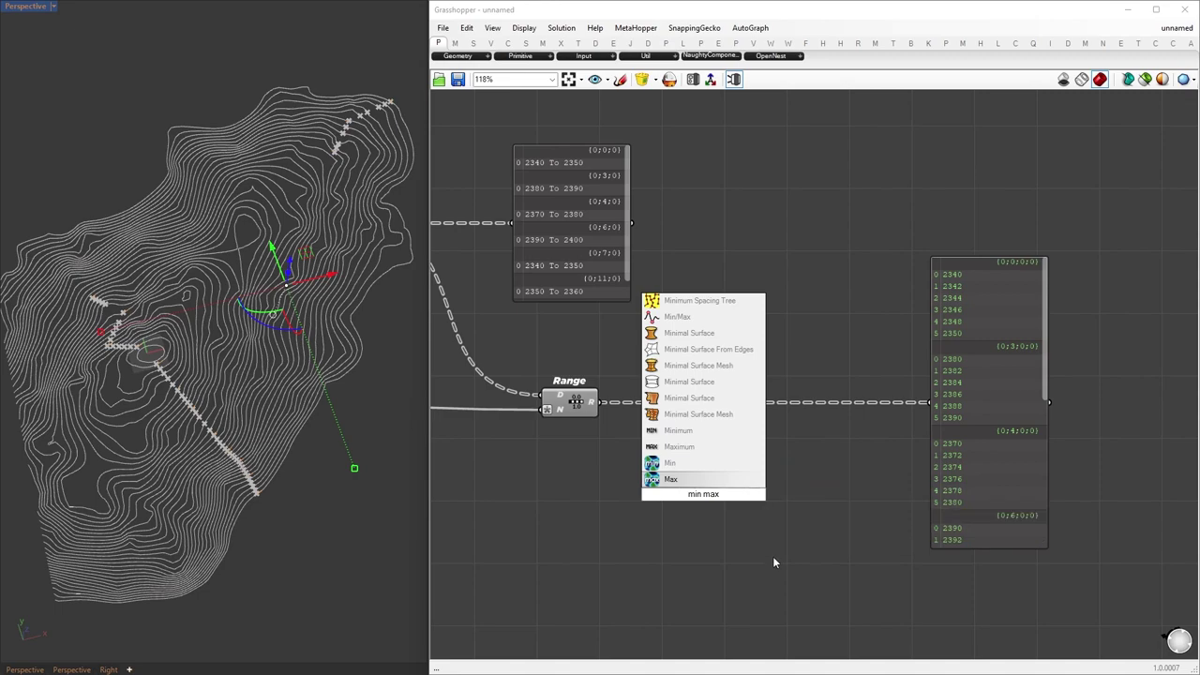
click(693, 320)
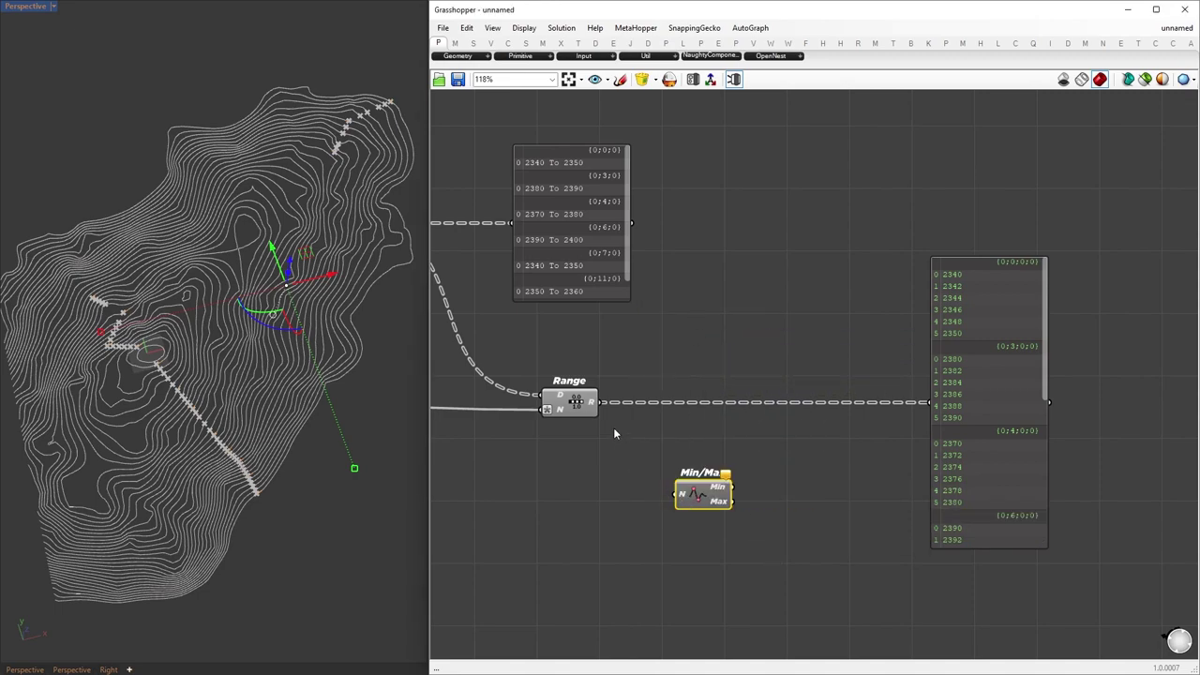
drag(694, 508, 686, 497)
right_click(683, 494)
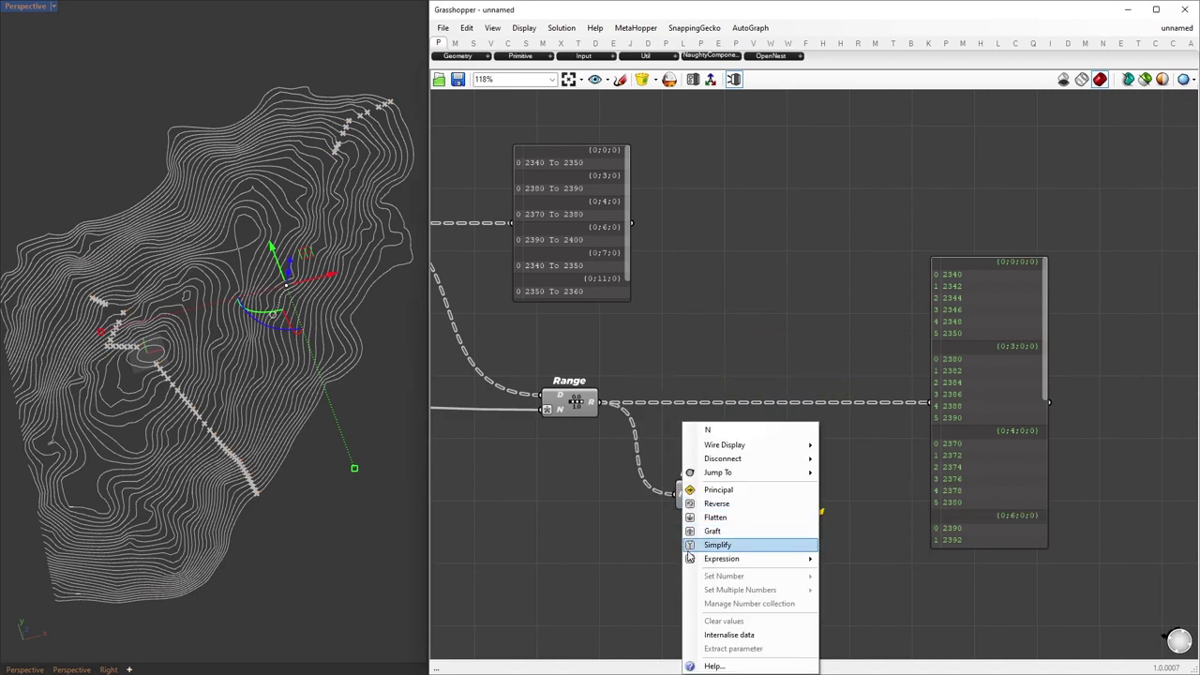
click(730, 516)
Add a Subtraction of the Min value from the Range values, send its result to the panel and align them.
double_click(812, 443)
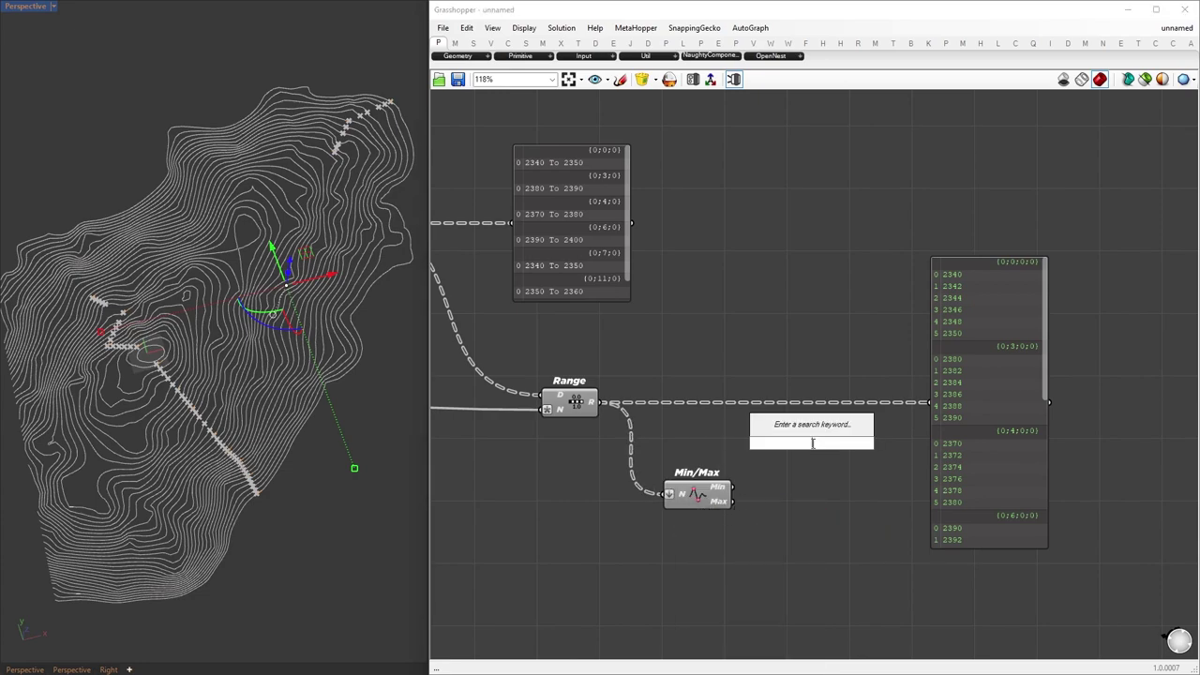
text(-)
key(Return)
drag(601, 403, 792, 440)
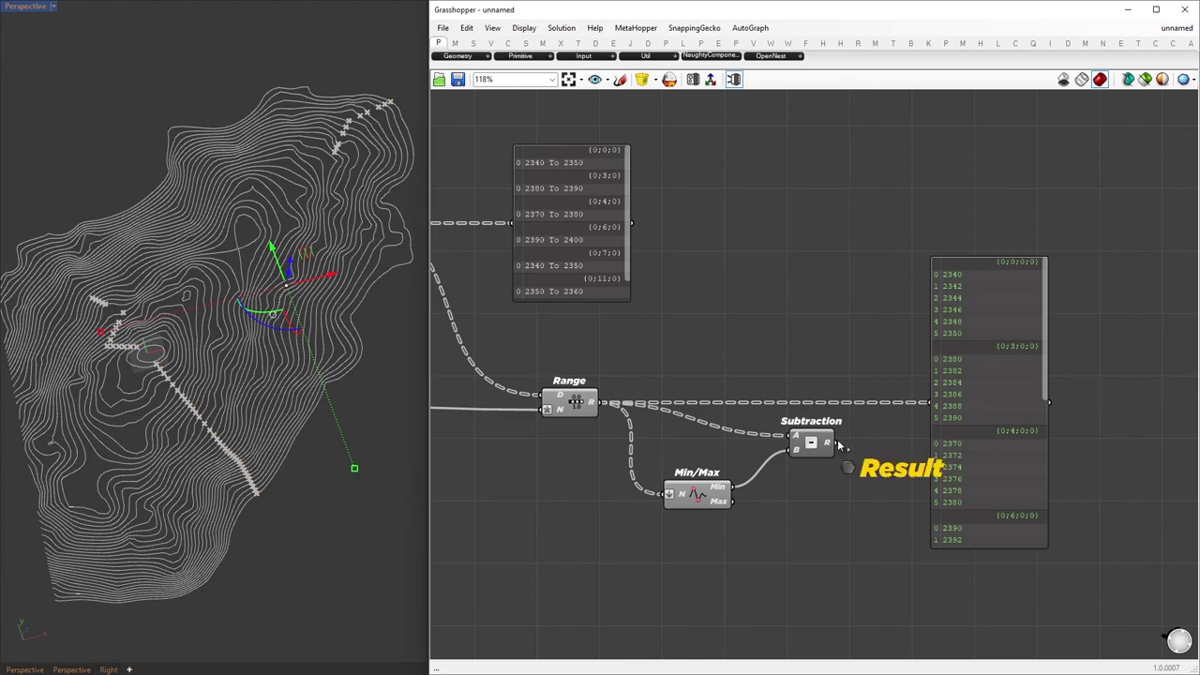
drag(924, 407, 928, 404)
drag(821, 455, 814, 406)
drag(961, 395, 1049, 393)
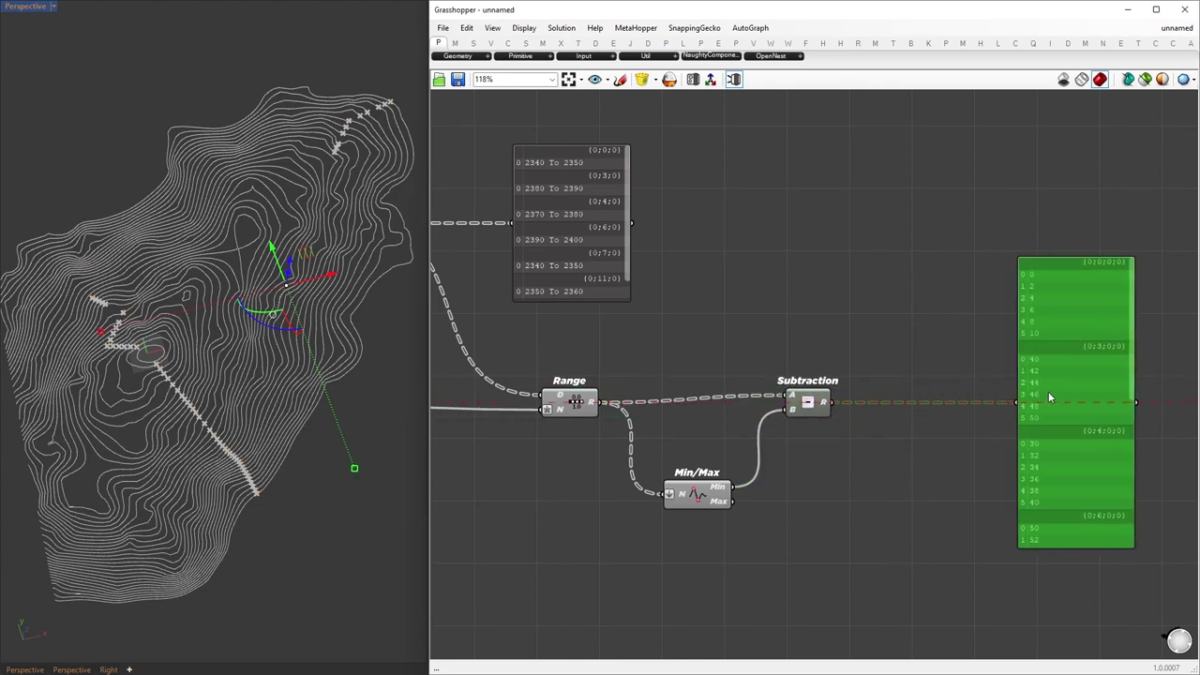
drag(807, 404, 814, 411)
Connect the Subtraction result to the Unit Z factor and shift Unit Z and Move to the right.
scroll(814, 426, down, 3)
right_drag(812, 432, 838, 454)
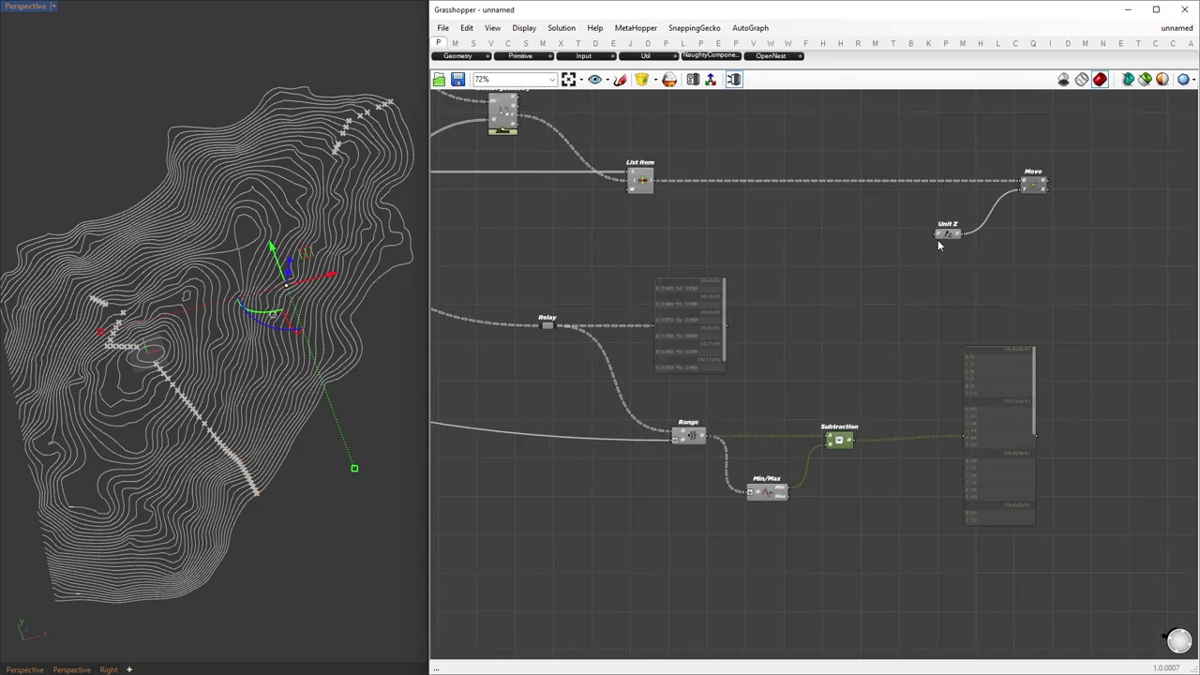
scroll(933, 241, up, 1)
right_drag(955, 240, 784, 285)
drag(666, 520, 769, 280)
drag(1023, 333, 718, 196)
drag(878, 226, 998, 227)
Turn off the preview of every component except Move.
right_drag(981, 255, 643, 364)
drag(759, 485, 651, 221)
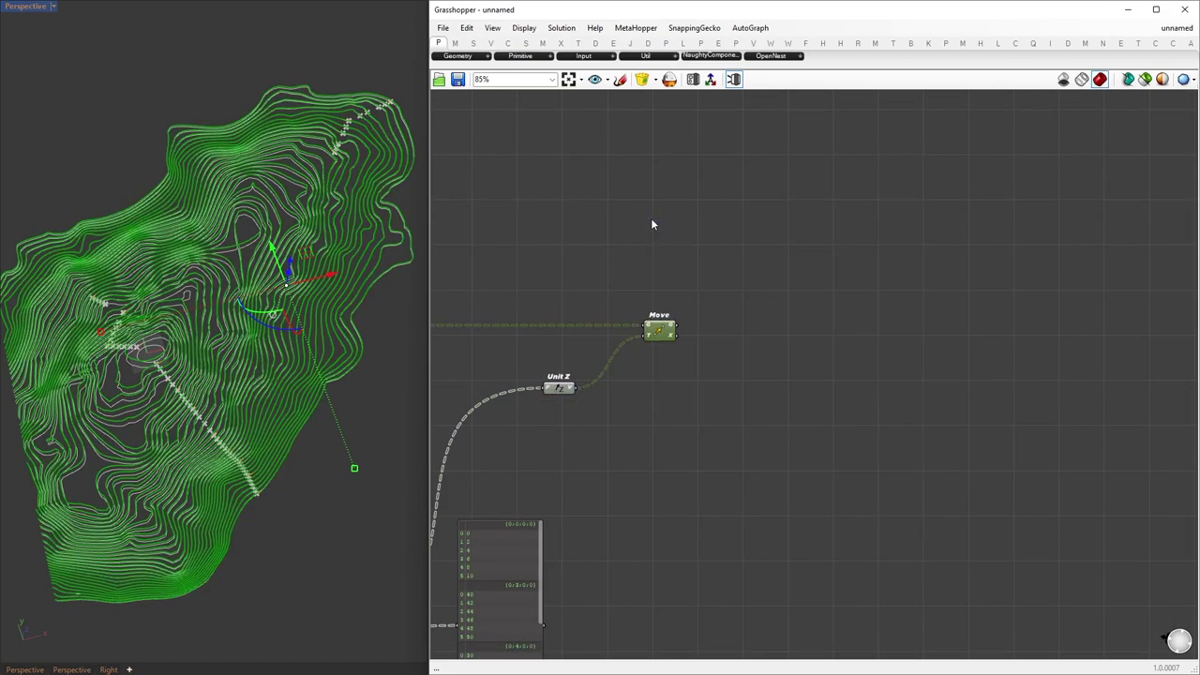
middle_click(705, 265)
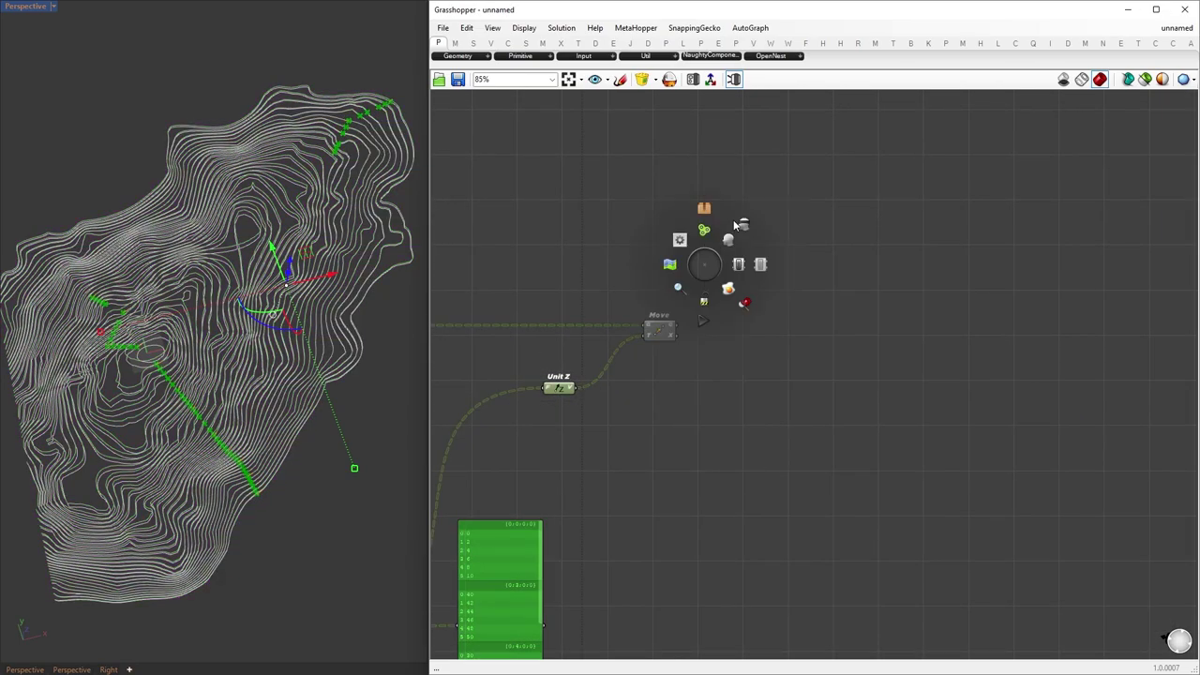
click(744, 223)
Examine the raised contours in the viewport from several low and side angles.
click(263, 486)
right_drag(263, 486, 154, 418)
scroll(154, 418, down, 4)
scroll(154, 418, up, 8)
right_drag(191, 416, 157, 328)
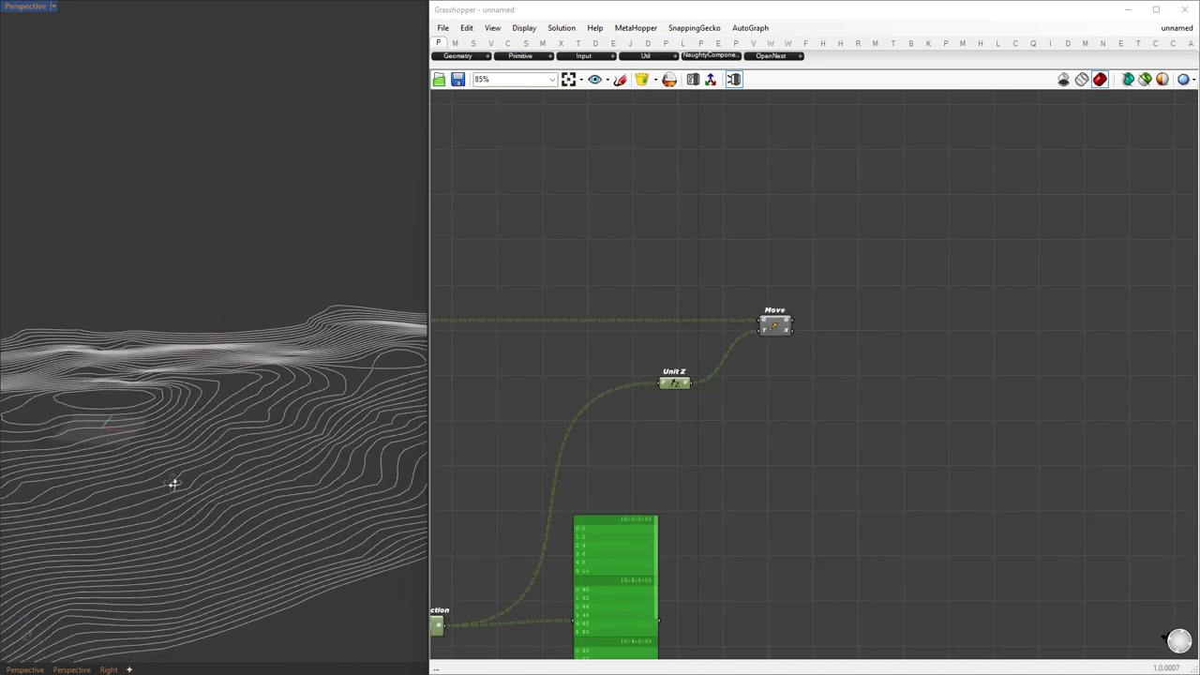
scroll(178, 367, up, 2)
scroll(173, 349, up, 3)
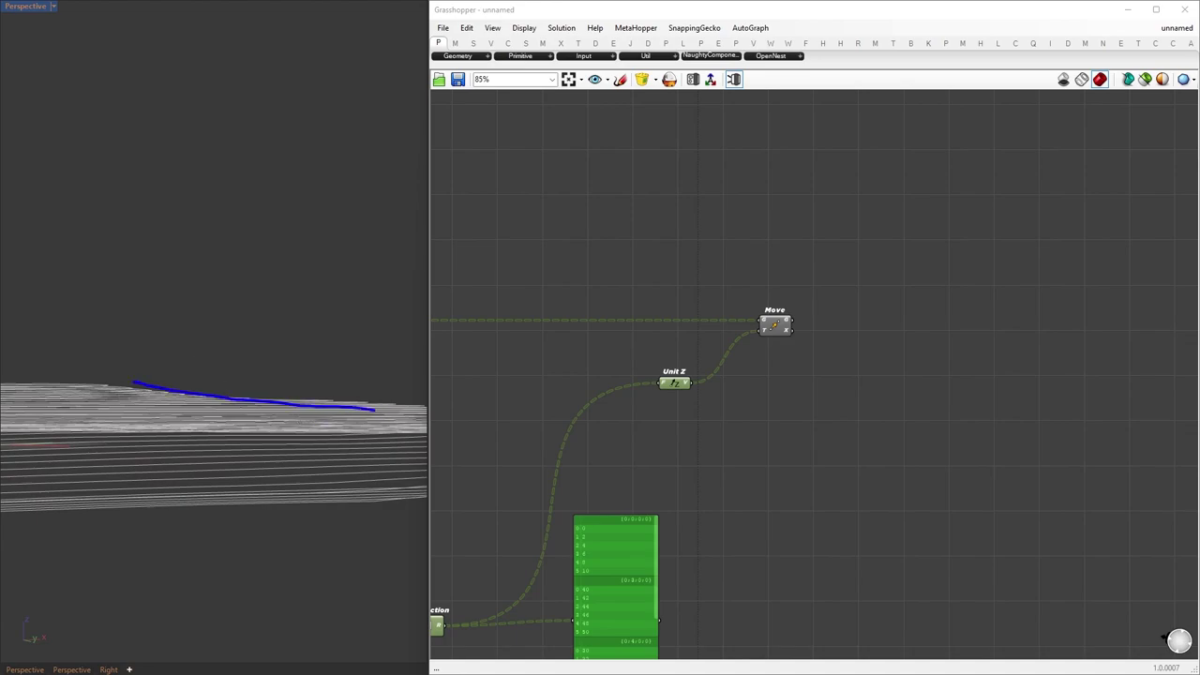
right_drag(132, 399, 215, 421)
scroll(215, 421, up, 3)
Delete the subtraction result panel, place Unit Z beside Subtraction and move the height components up.
key(Delete)
drag(675, 382, 566, 626)
scroll(855, 463, down, 2)
drag(886, 506, 703, 605)
drag(745, 522, 697, 166)
Rearrange Move and the components feeding it into a tidier, more compact layout.
scroll(852, 392, down, 5)
scroll(853, 392, up, 10)
right_click(992, 340)
click(1149, 377)
scroll(1051, 367, down, 8)
scroll(988, 341, up, 6)
drag(1019, 325, 1045, 251)
scroll(1045, 251, down, 4)
drag(1055, 596, 694, 399)
drag(766, 429, 785, 463)
click(810, 543)
drag(886, 310, 879, 310)
Select the Move component and check its raised contours in the viewport.
scroll(1163, 595, up, 2)
right_drag(300, 403, 141, 413)
right_drag(933, 467, 744, 469)
scroll(814, 441, up, 6)
scroll(813, 335, down, 1)
right_drag(865, 374, 794, 377)
click(619, 406)
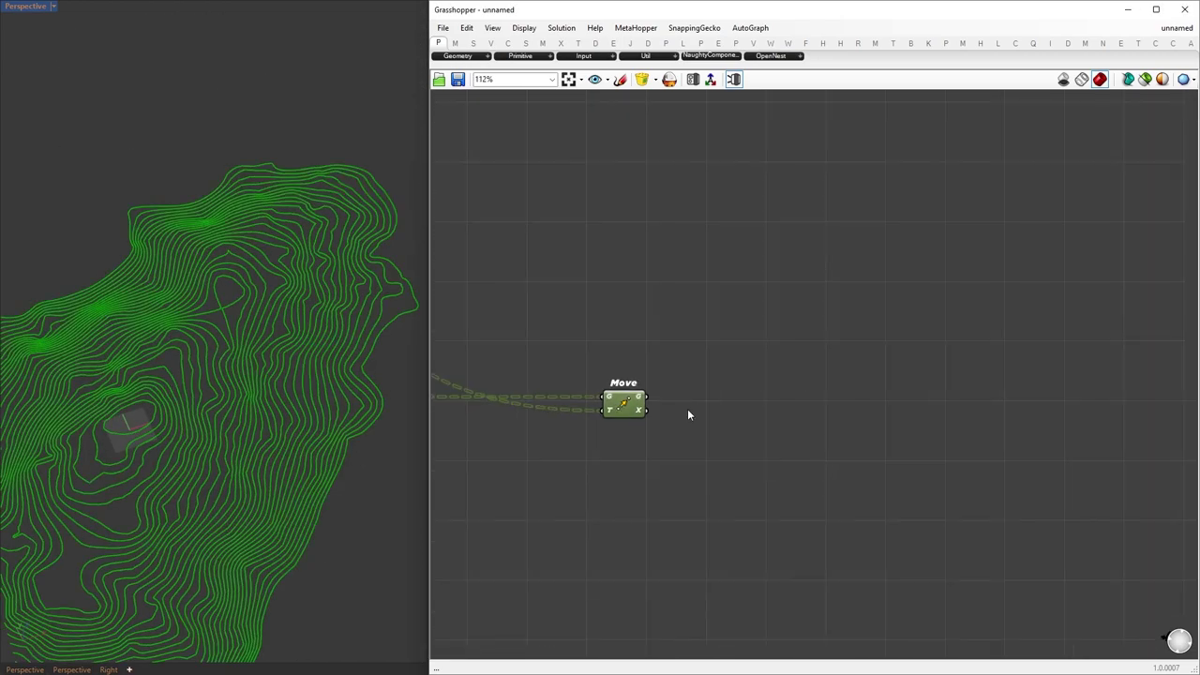
Add a Divide Curve component fed by Move's geometry output and place it farther along the chain.
right_drag(685, 414, 688, 388)
double_click(810, 377)
text(divide curve)
key(Return)
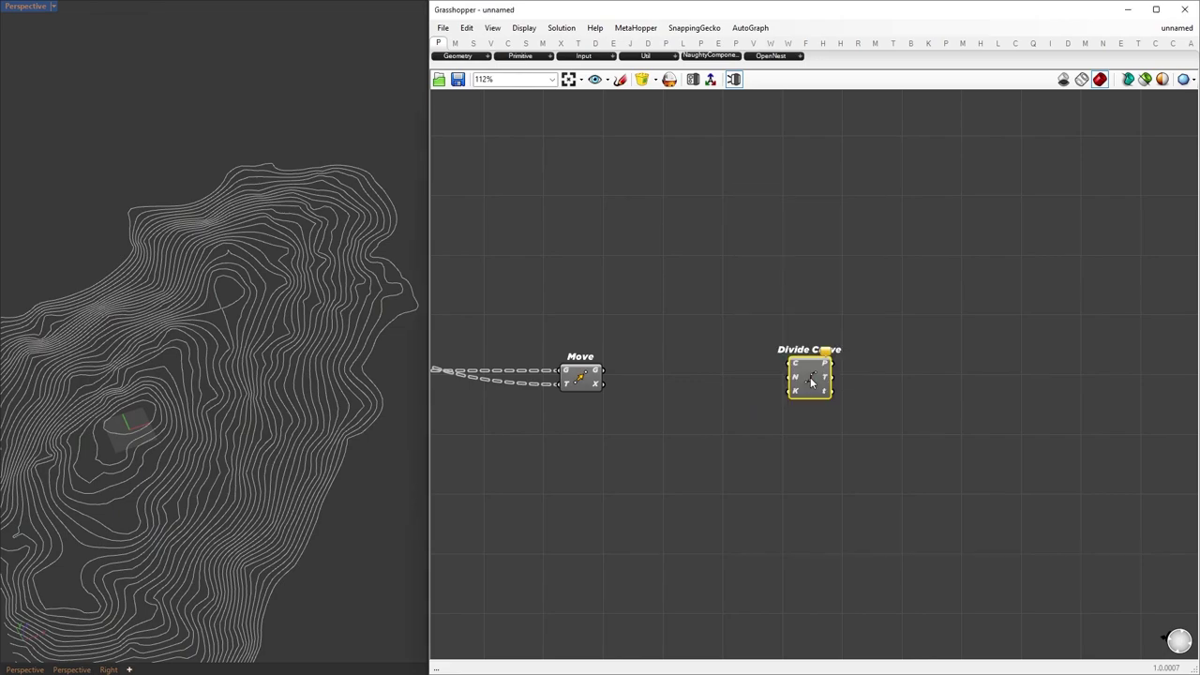
drag(603, 370, 793, 363)
drag(808, 379, 999, 380)
Add a Length component measuring the moved contours and feed its result into input A of a new Division component.
double_click(782, 483)
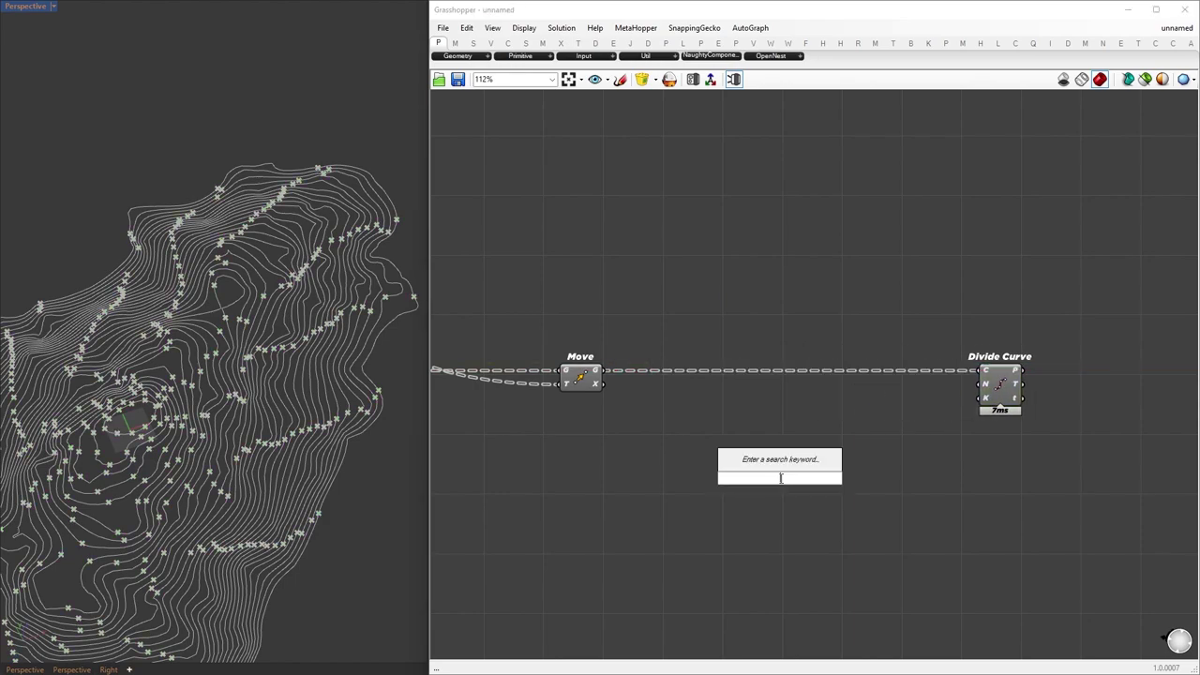
text(length)
key(Return)
drag(603, 370, 841, 480)
double_click(867, 484)
text(division)
key(Return)
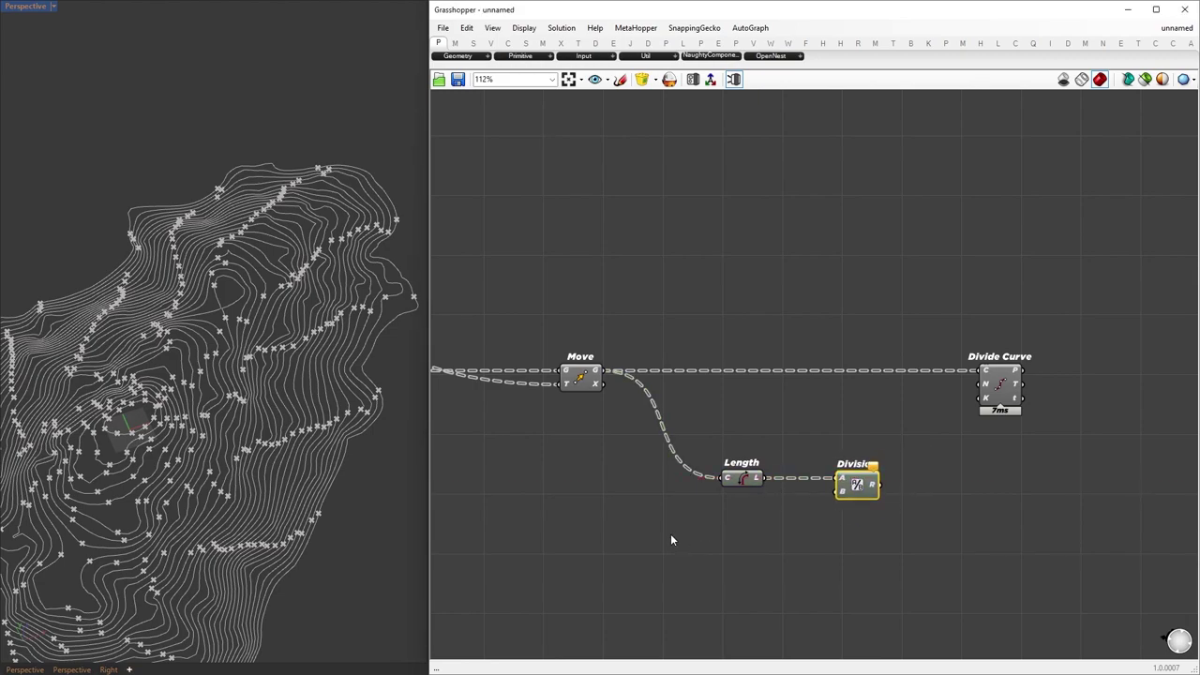
Feed a slider of 12 into Division's B input and connect the result to Divide Curve's count input.
double_click(672, 540)
text(12)
key(Return)
drag(732, 534, 800, 502)
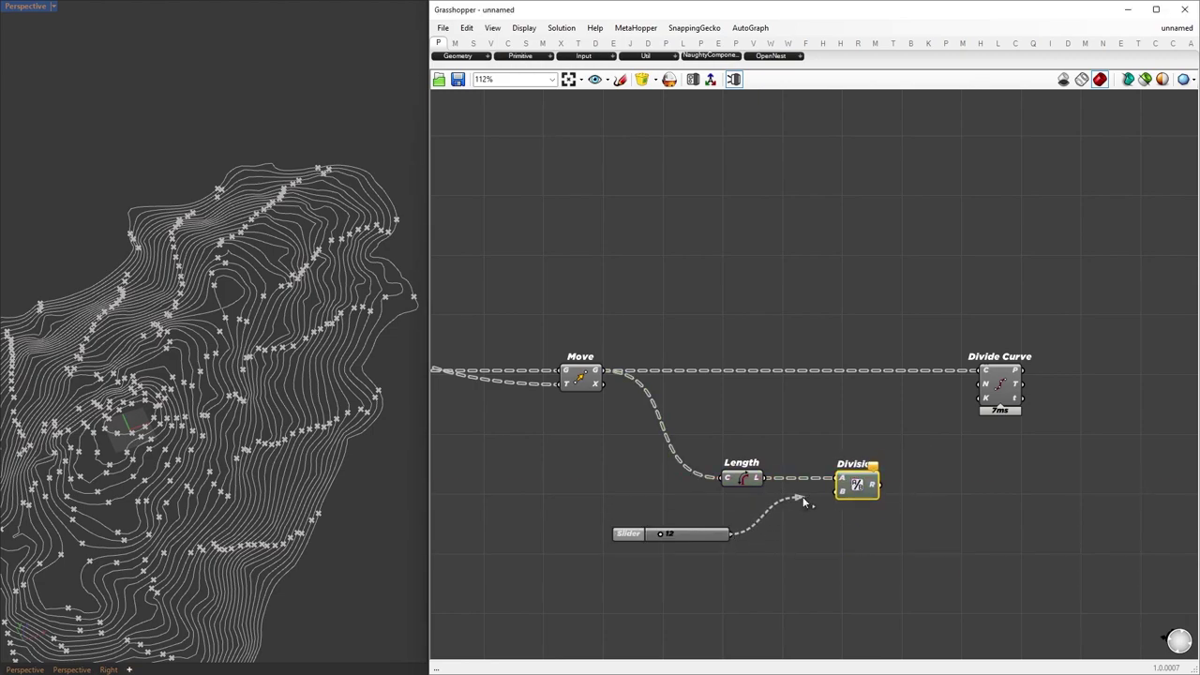
drag(882, 484, 983, 384)
Set the slider that drives the division spacing to 35.
drag(928, 619, 651, 382)
scroll(237, 409, up, 10)
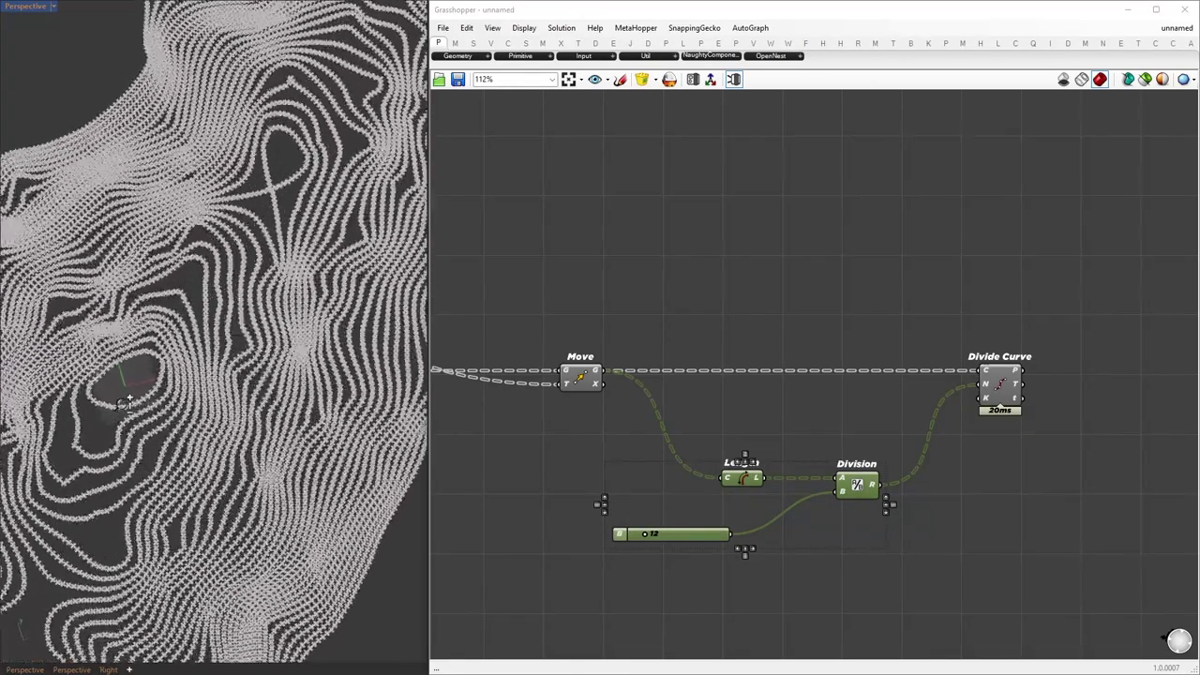
click(650, 581)
scroll(650, 581, up, 5)
drag(636, 476, 686, 476)
scroll(306, 429, down, 10)
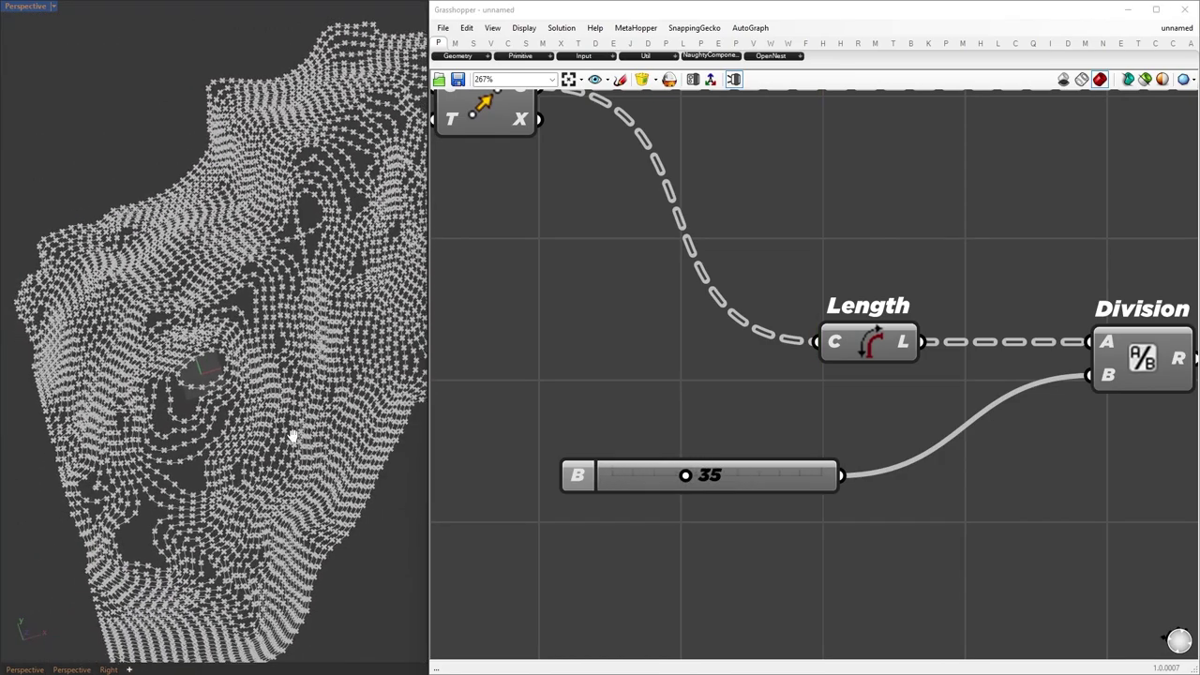
Flatten the points output of Divide Curve.
right_drag(1080, 387, 635, 402)
scroll(635, 402, down, 5)
right_drag(834, 290, 754, 404)
right_click(746, 387)
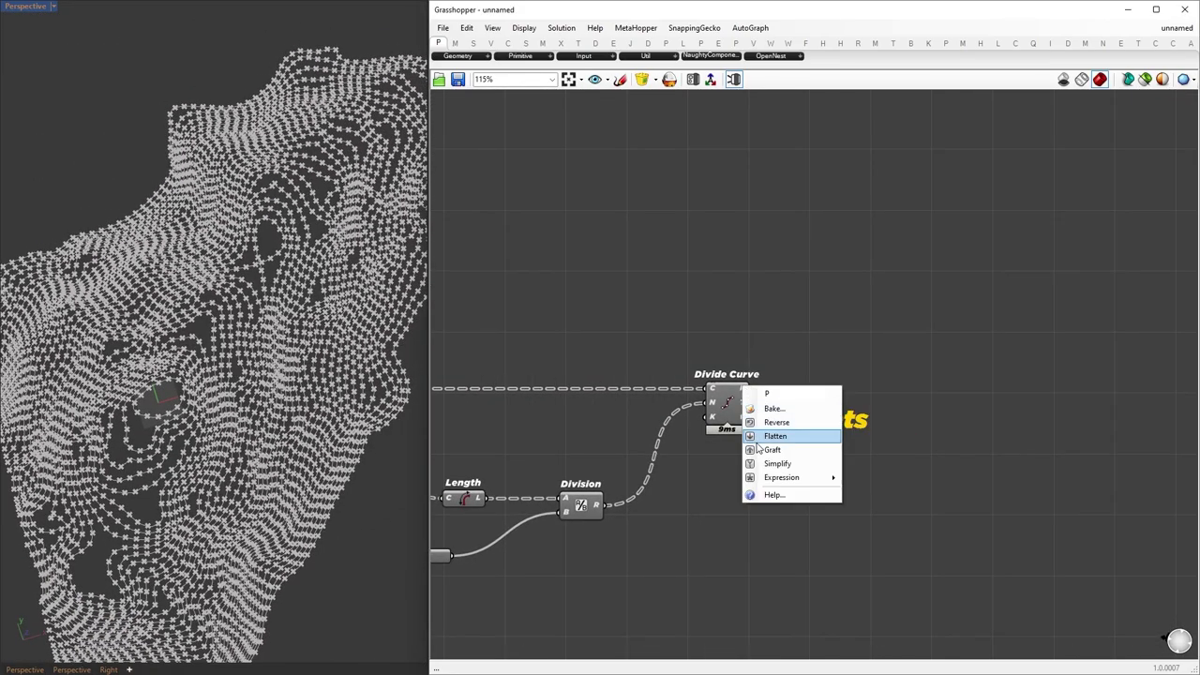
click(778, 434)
Add a Cull Duplicates component fed by Divide Curve's flattened points and align it beside Divide Curve.
double_click(917, 369)
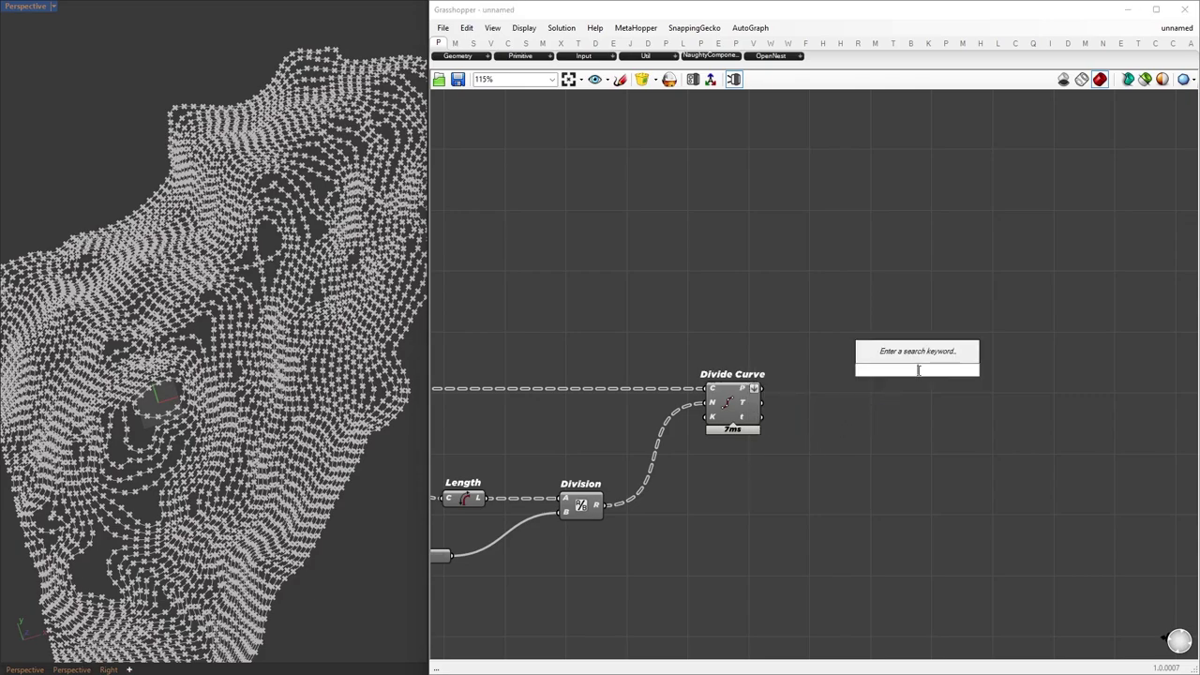
text(cull duplicates)
key(Up)
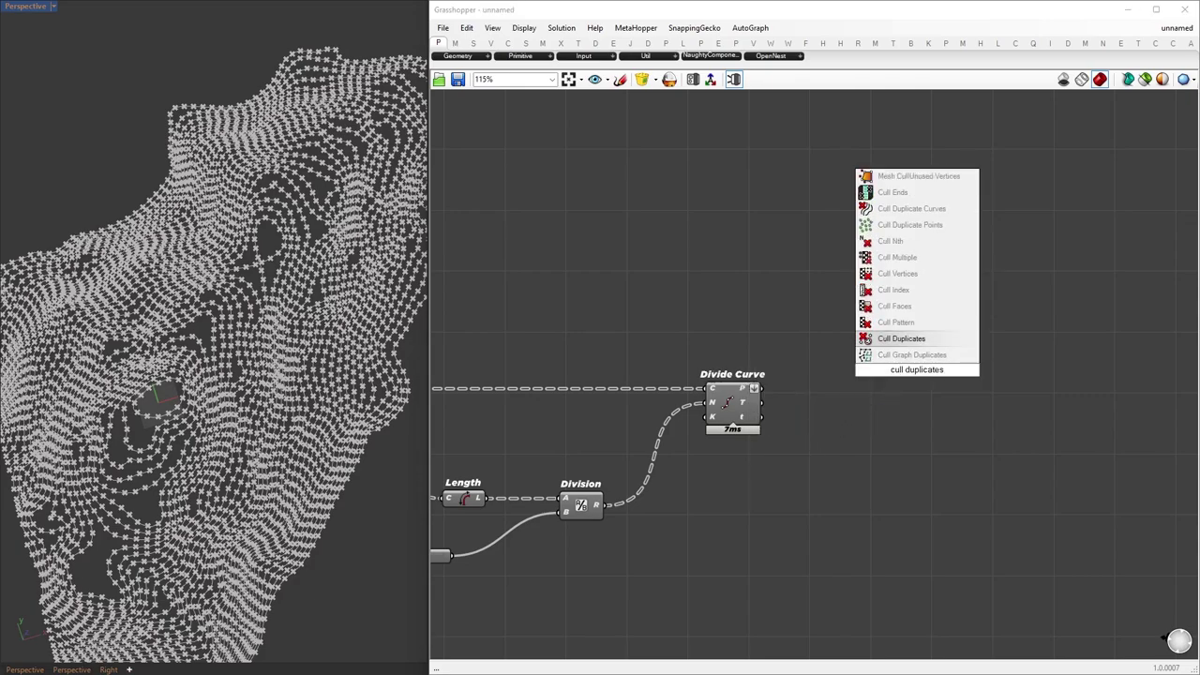
key(Return)
drag(762, 394, 900, 307)
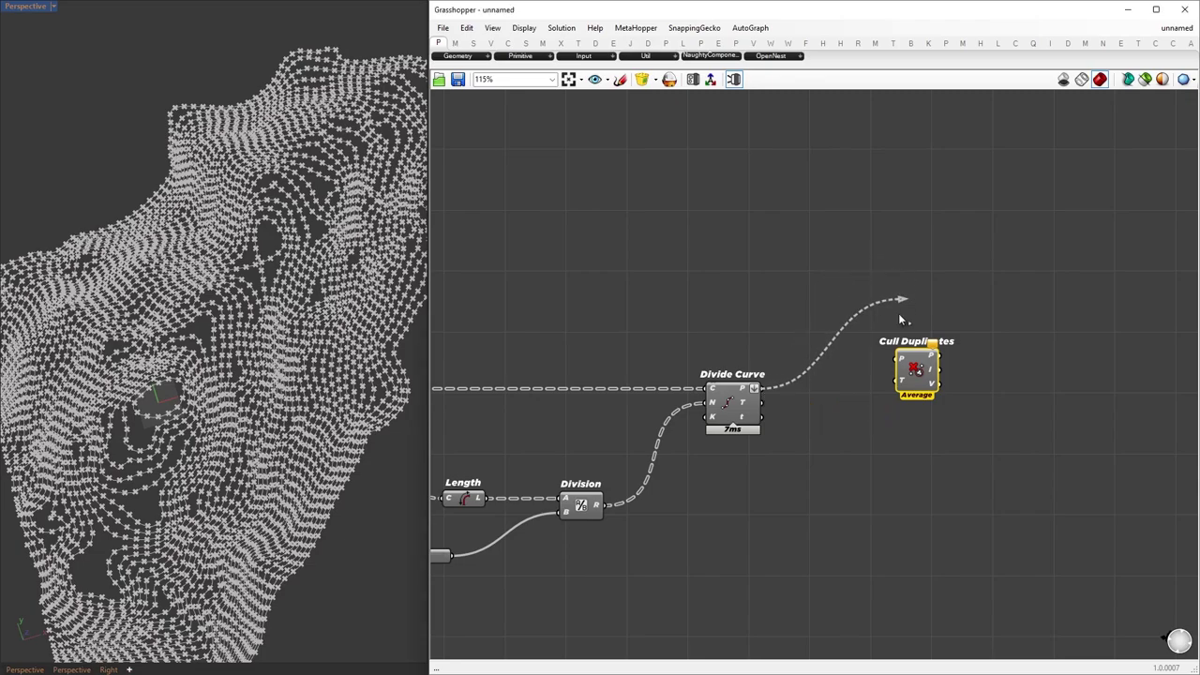
drag(900, 368, 900, 368)
drag(902, 370, 856, 393)
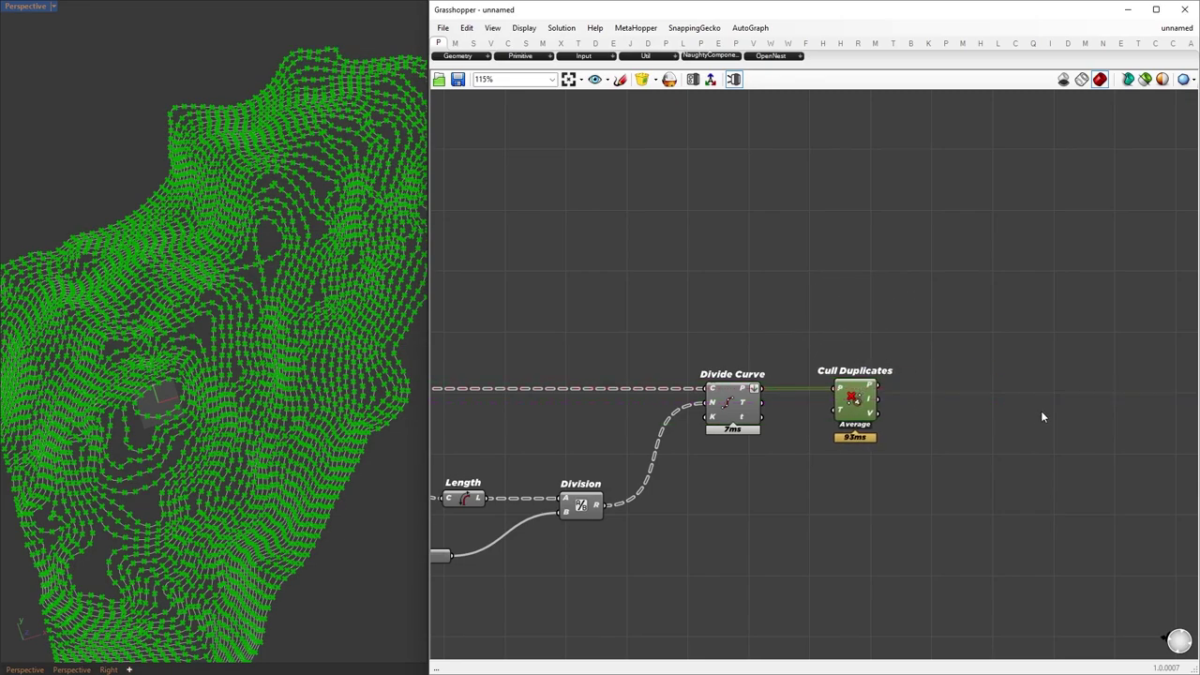
Build a Delaunay Mesh from the culled points and turn off the preview of the components feeding it.
double_click(1041, 410)
text(del)
key(Return)
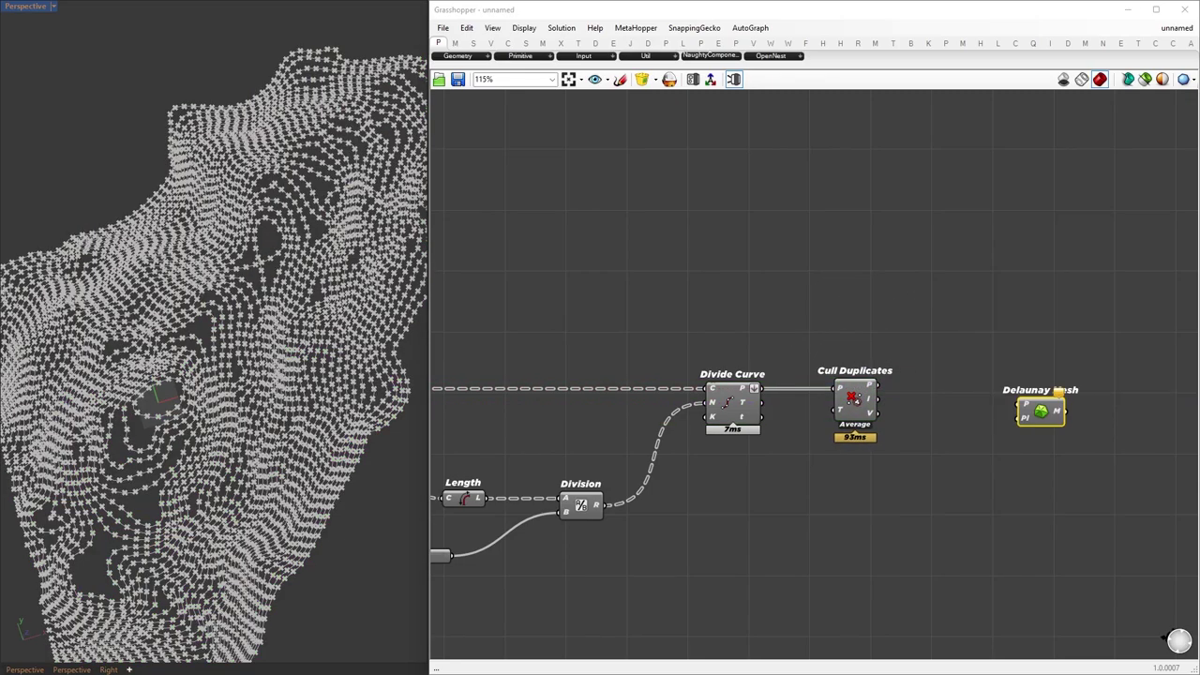
drag(873, 387, 1037, 402)
drag(953, 554, 123, 118)
middle_click(779, 256)
click(821, 218)
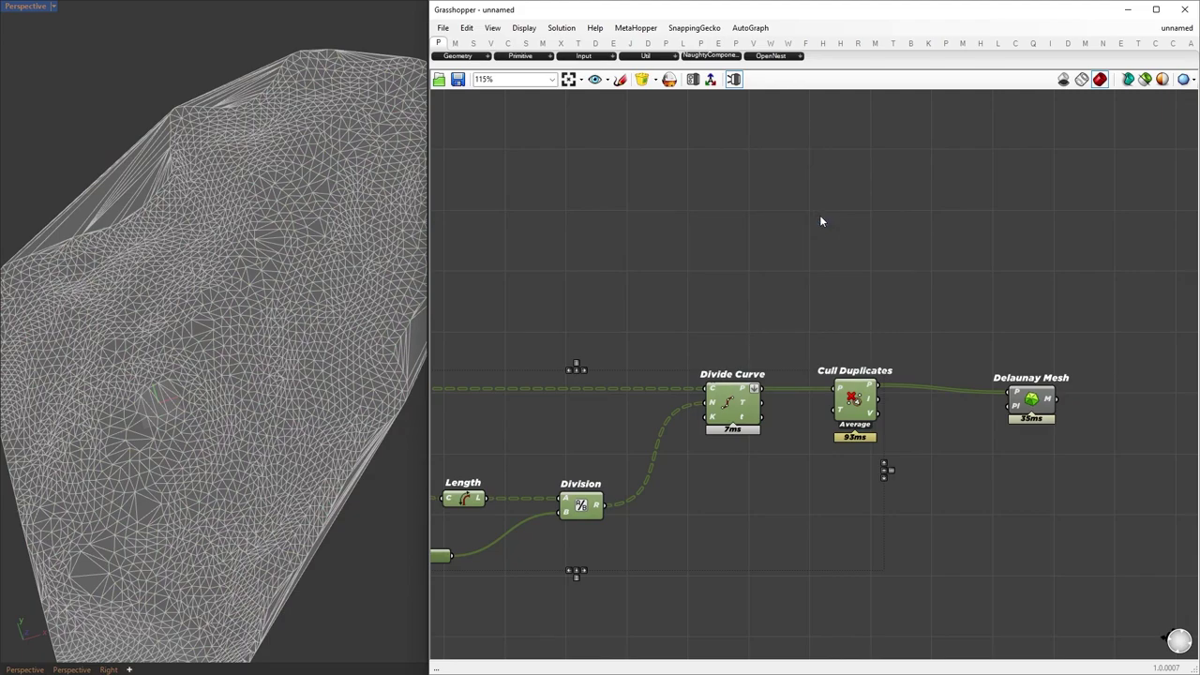
Align the Delaunay Mesh component with Cull Duplicates and turn off the display of mesh edges.
scroll(234, 373, down, 4)
right_drag(234, 372, 245, 318)
right_drag(1022, 469, 720, 463)
drag(730, 406, 706, 399)
click(766, 447)
right_drag(253, 375, 284, 421)
key(ctrl+m)
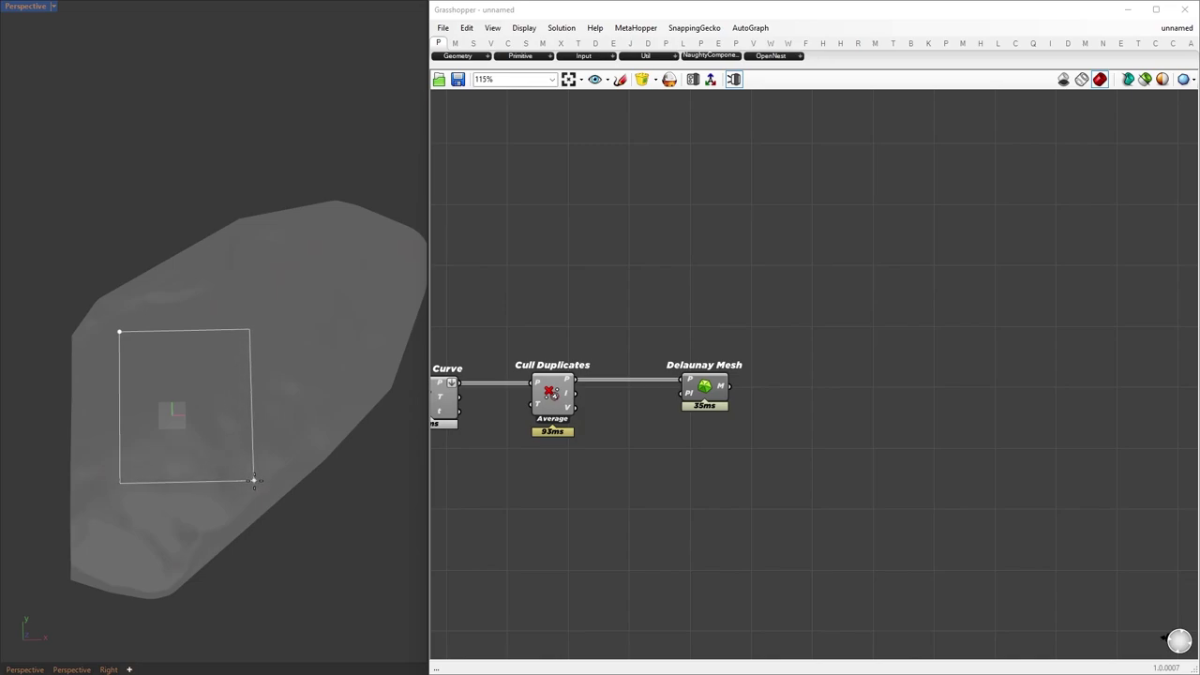
Create open rectangular walls around the terrain's central area and move them vertically so they cut through the mesh.
right_drag(188, 511, 157, 399)
scroll(158, 422, up, 3)
click(165, 506)
drag(182, 412, 188, 372)
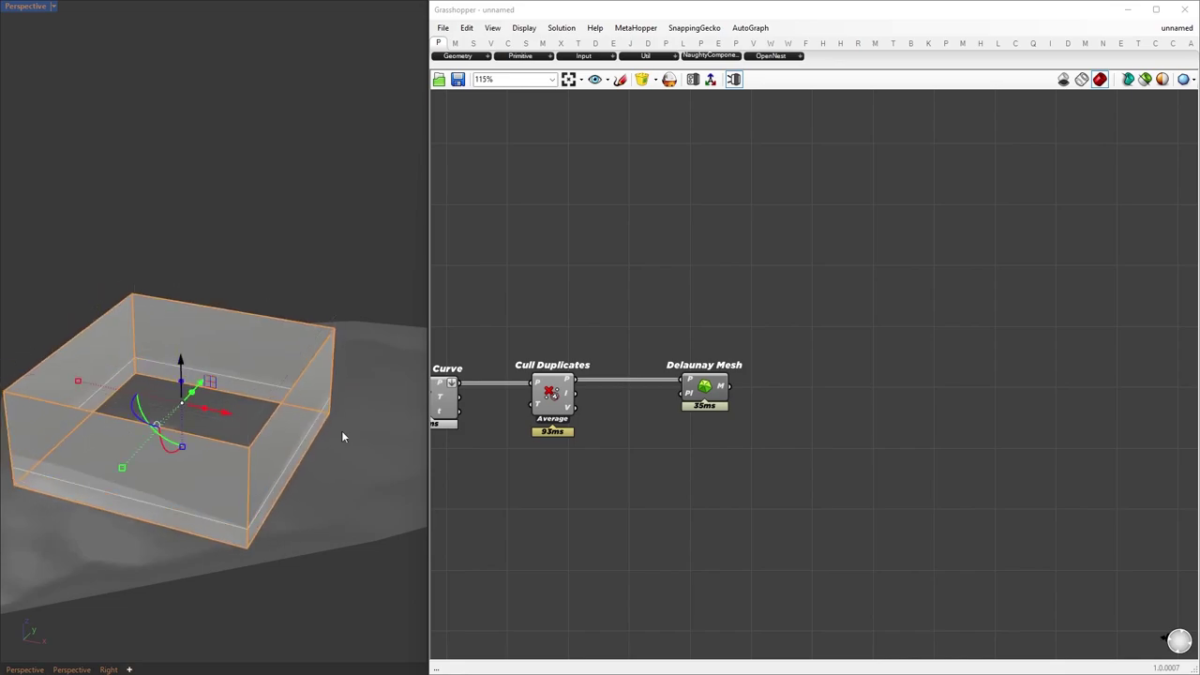
Add a Mesh Split component and connect the Delaunay mesh to its mesh input.
double_click(889, 392)
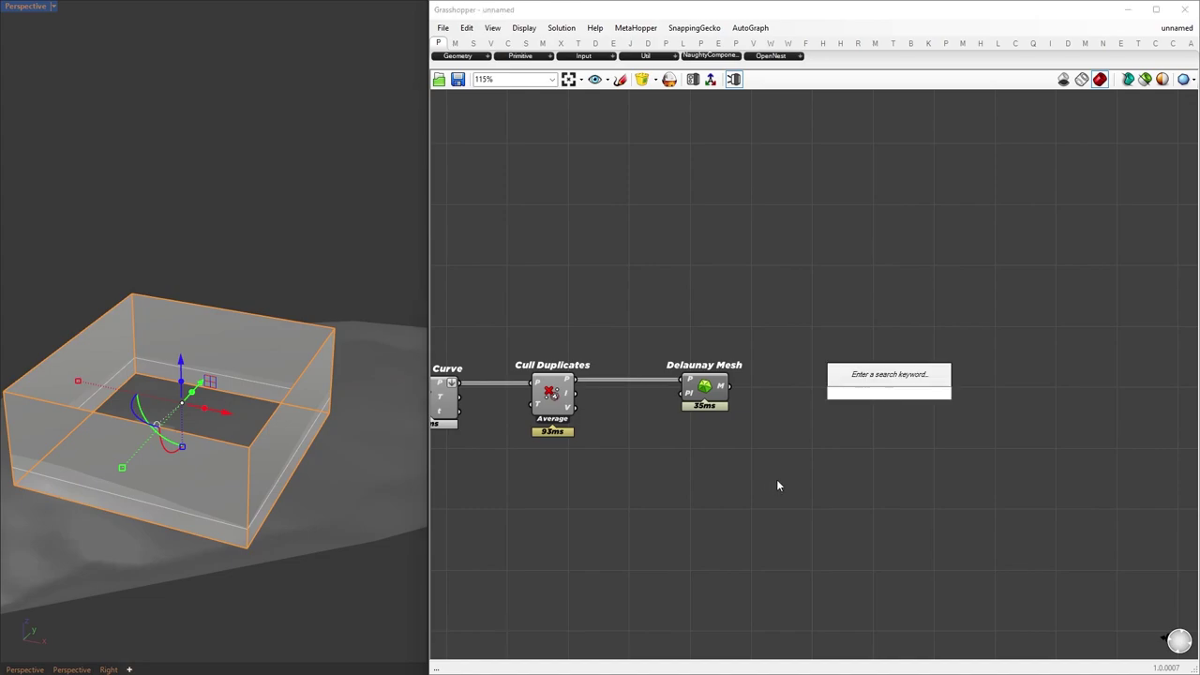
text(mesh split)
click(874, 330)
drag(731, 386, 994, 397)
Add a Brep parameter referencing the rectangular walls and use it as Mesh Split's splitter.
double_click(715, 485)
text(brep)
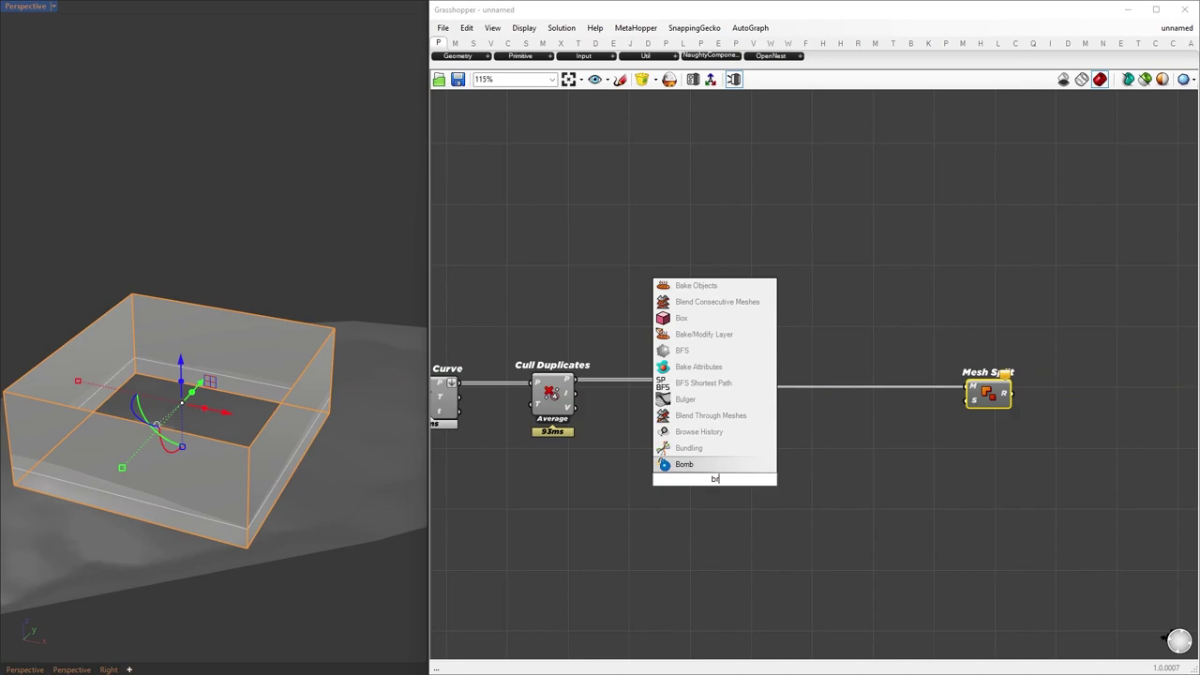
key(Return)
drag(716, 482, 710, 478)
right_click(710, 479)
click(741, 587)
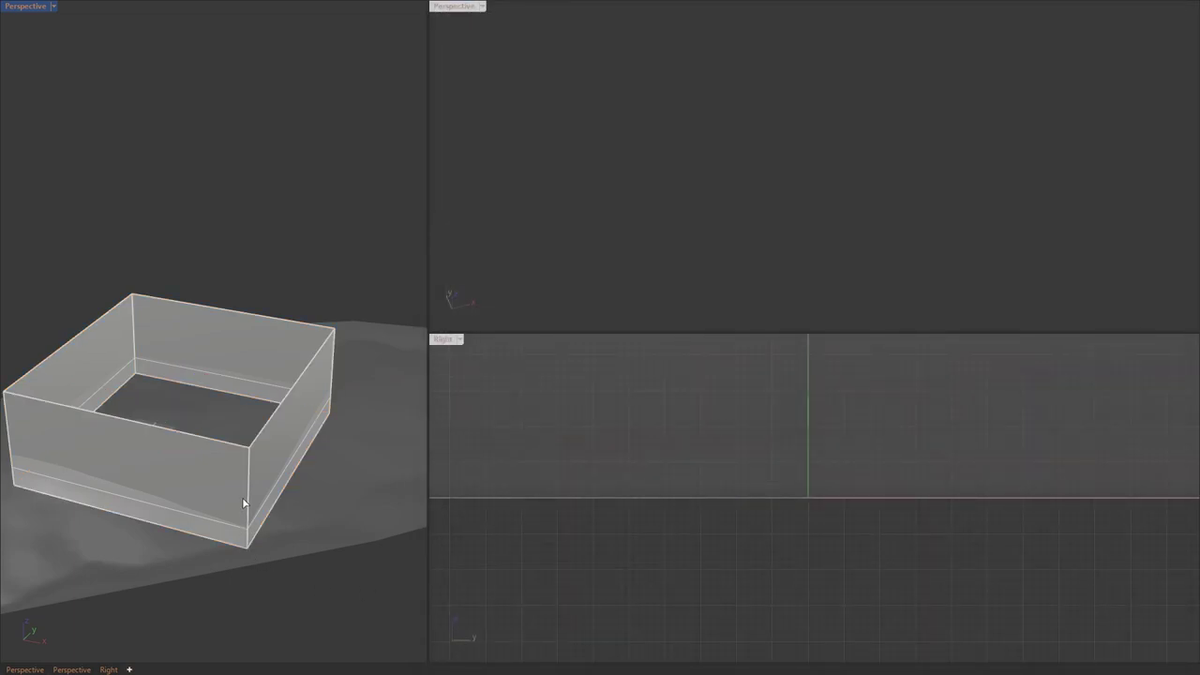
click(242, 503)
Turn off the preview of the Delaunay Mesh, Brep and other components feeding Mesh Split.
drag(901, 561, 291, 173)
middle_click(800, 281)
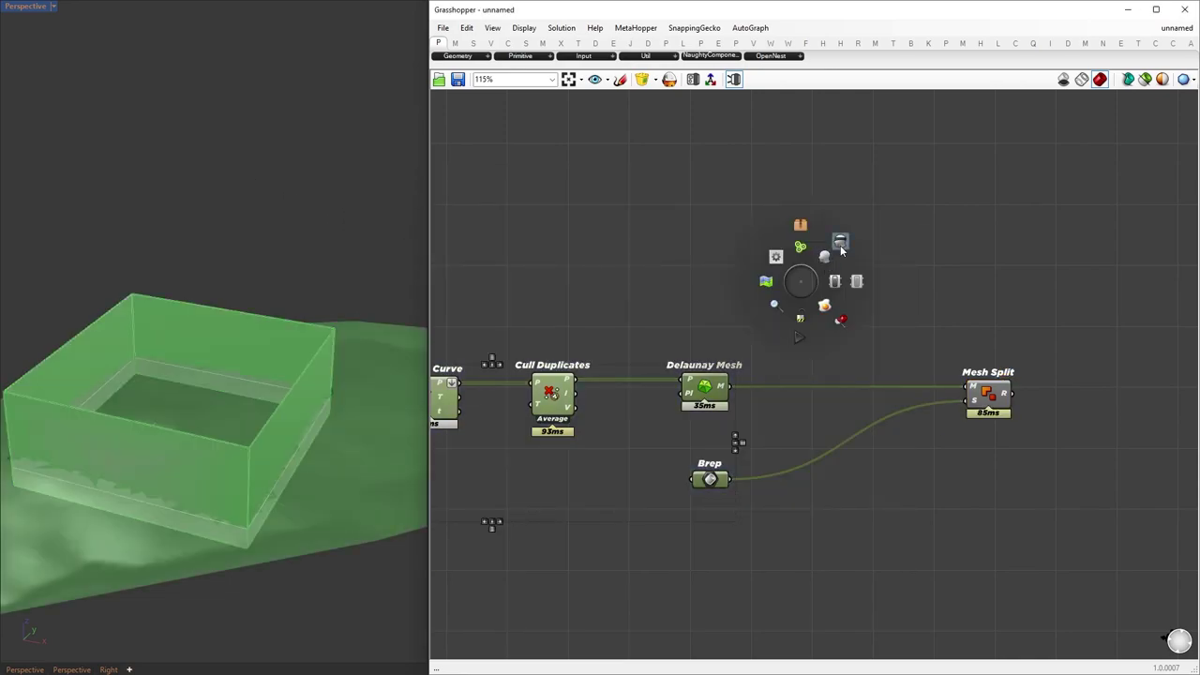
click(840, 246)
Add a List Item component fed by Mesh Split's result.
drag(746, 386, 1013, 404)
double_click(1049, 422)
text(list item)
key(Return)
Turn off Mesh Split's preview and hide the rectangular walls in the Rhino viewport.
drag(891, 568, 2, 144)
middle_click(806, 278)
click(846, 244)
click(144, 341)
key(ctrl+h)
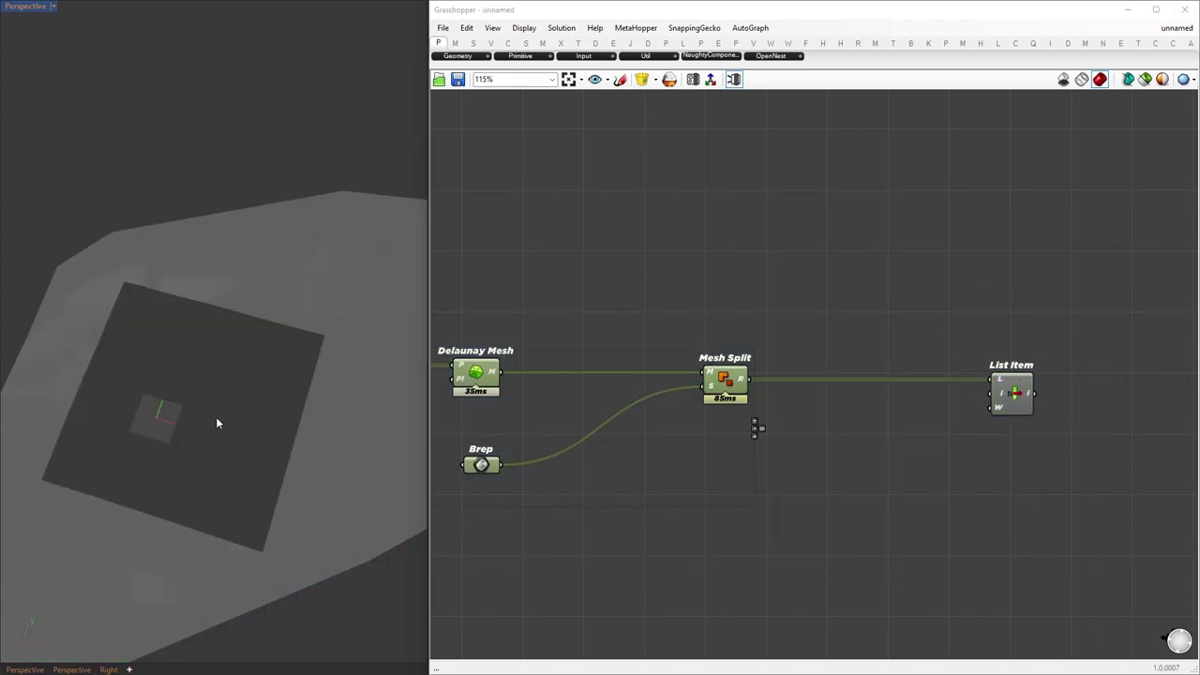
Feed a slider of 1 into List Item's index to pick the terrain piece inside the walls, and move List Item closer.
right_drag(210, 392, 215, 373)
double_click(735, 455)
text(1)
key(Return)
drag(796, 456, 992, 394)
drag(1012, 394, 890, 394)
Turn the display of mesh edges back on for the cut-out terrain piece.
right_drag(107, 508, 113, 527)
right_drag(825, 296, 648, 289)
click(648, 289)
key(ctrl+m)
right_drag(218, 360, 214, 422)
scroll(214, 422, up, 2)
Add a Quad Remesh component fed by List Item's mesh and turn off the preview of the components before it.
double_click(828, 380)
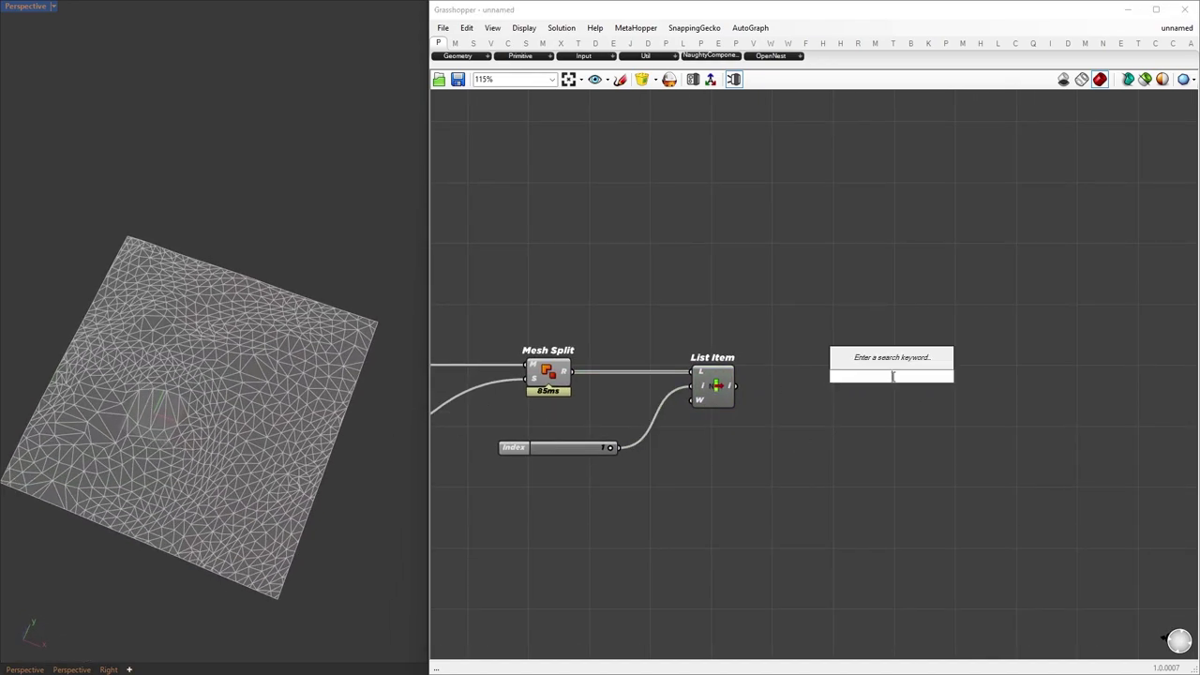
text(quad remesh)
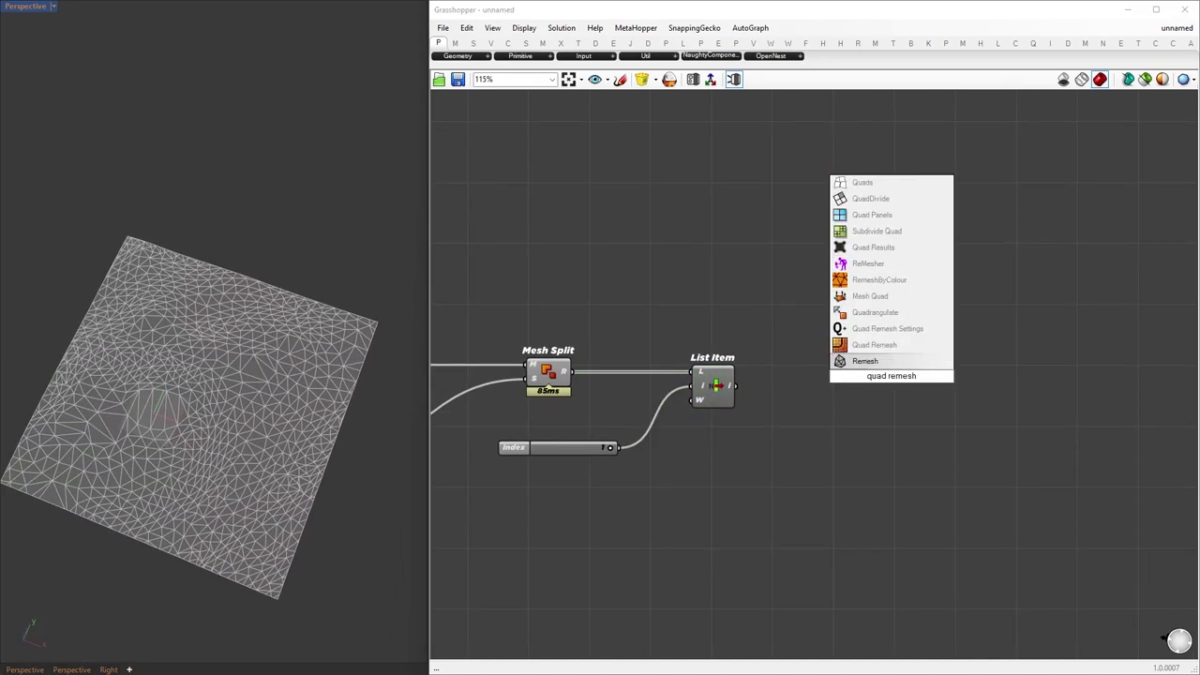
key(Return)
drag(737, 385, 965, 405)
drag(791, 501, 394, 315)
click(784, 313)
Give Quad Remesh a settings component driven by a slider of 2000.
drag(938, 415, 723, 543)
click(685, 608)
double_click(567, 527)
text(2000)
key(Return)
drag(655, 525, 708, 524)
key(Return)
right_drag(179, 572, 162, 483)
Add a Deconstruct Mesh component fed by the Quad Remesh output.
right_drag(1126, 385, 781, 353)
scroll(780, 353, down, 1)
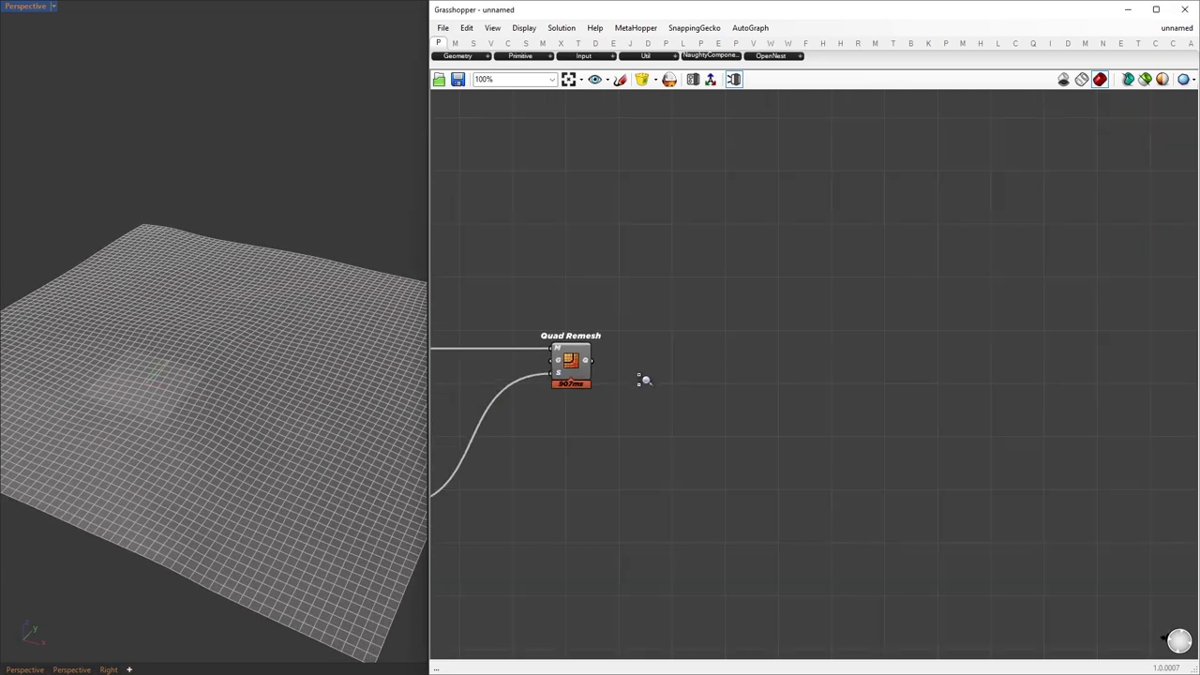
right_drag(643, 378, 590, 368)
double_click(696, 359)
text(deconstruct mesh)
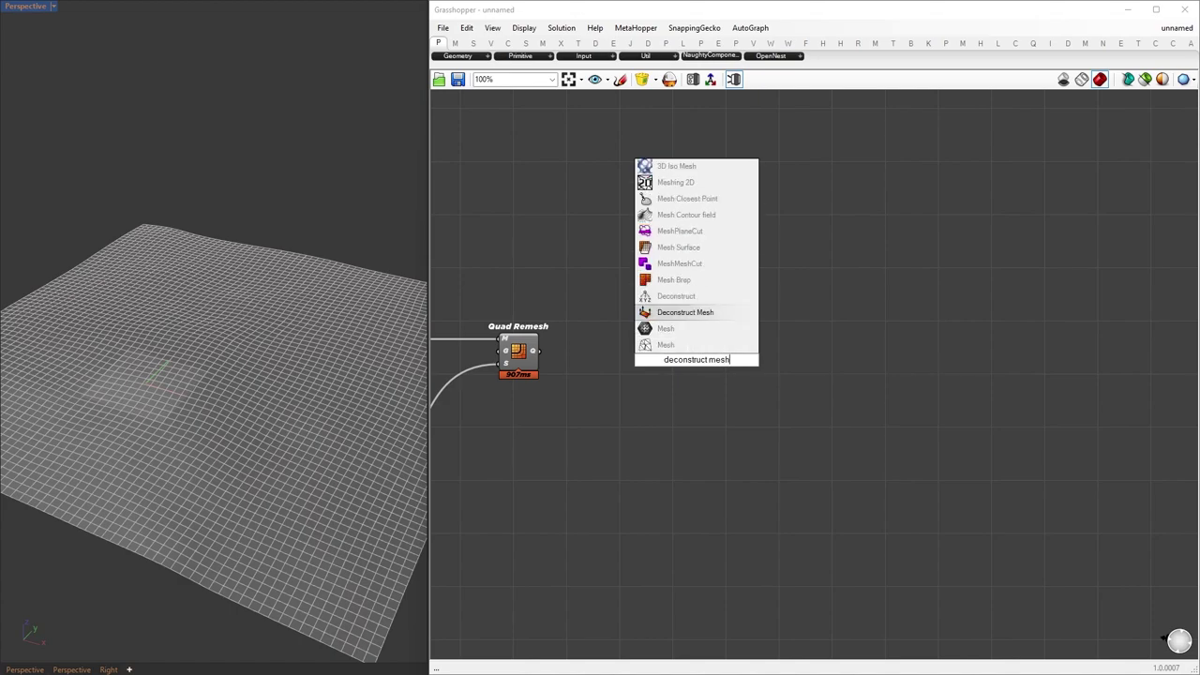
key(Return)
drag(533, 350, 653, 354)
Add a Construct Mesh component and connect the deconstructed vertices and faces to it.
click(849, 347)
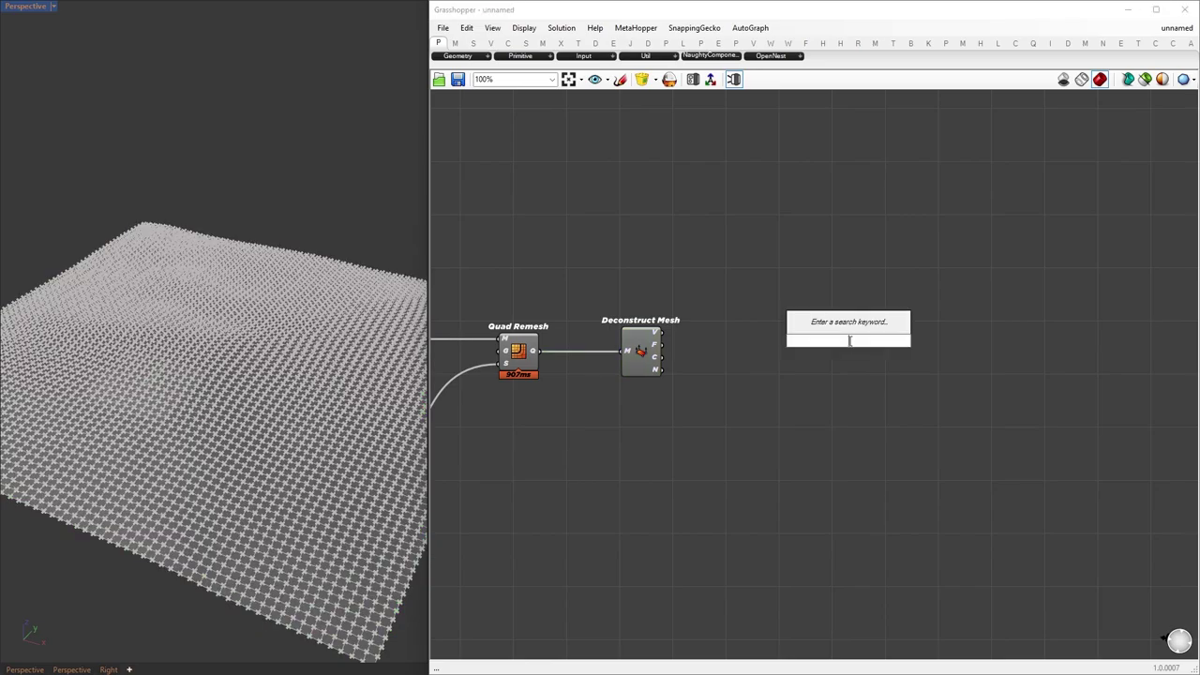
text(construct mesh)
key(Return)
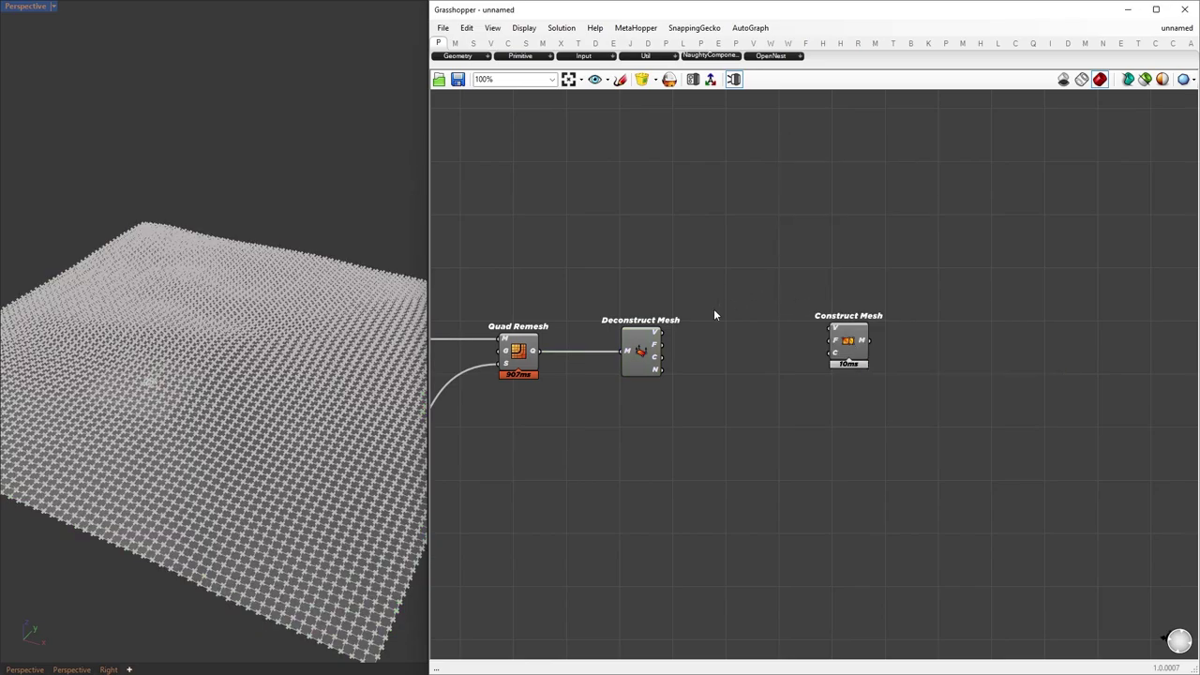
drag(752, 324, 939, 349)
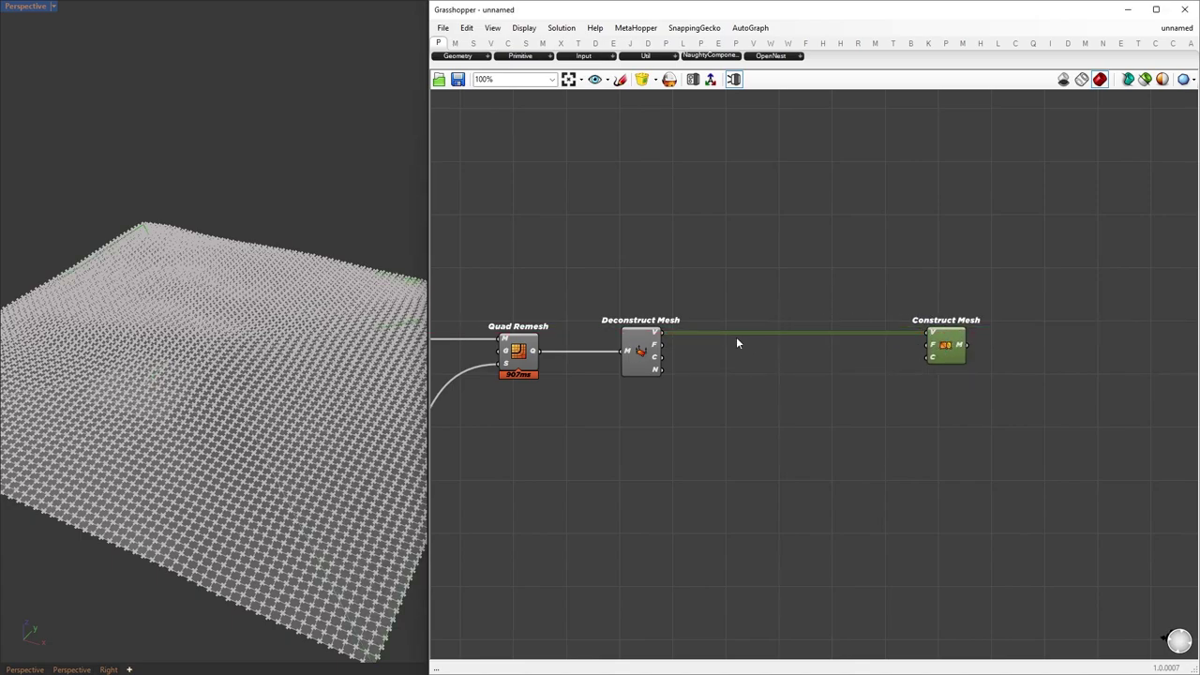
drag(662, 351, 931, 345)
Turn off the preview of Quad Remesh and Deconstruct Mesh.
drag(454, 201, 777, 482)
middle_click(777, 482)
click(772, 443)
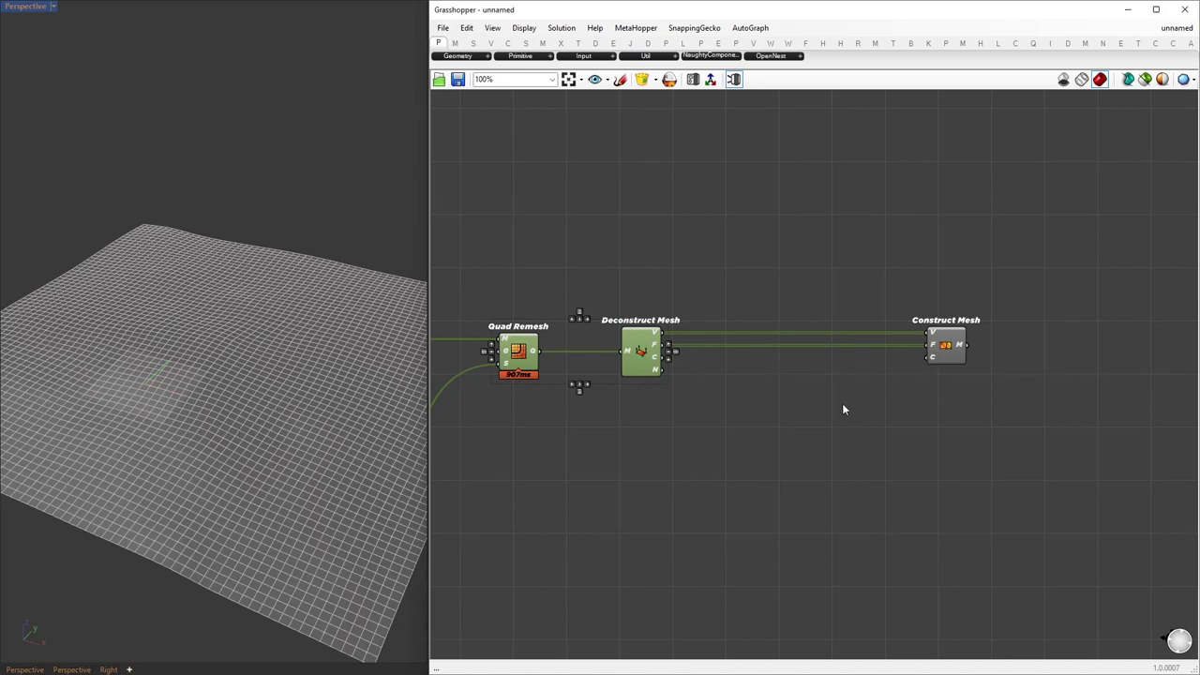
Make room before Construct Mesh and add an Angle component comparing the mesh normals with a Unit Z vector.
alt+drag(726, 405, 915, 400)
right_drag(970, 396, 917, 346)
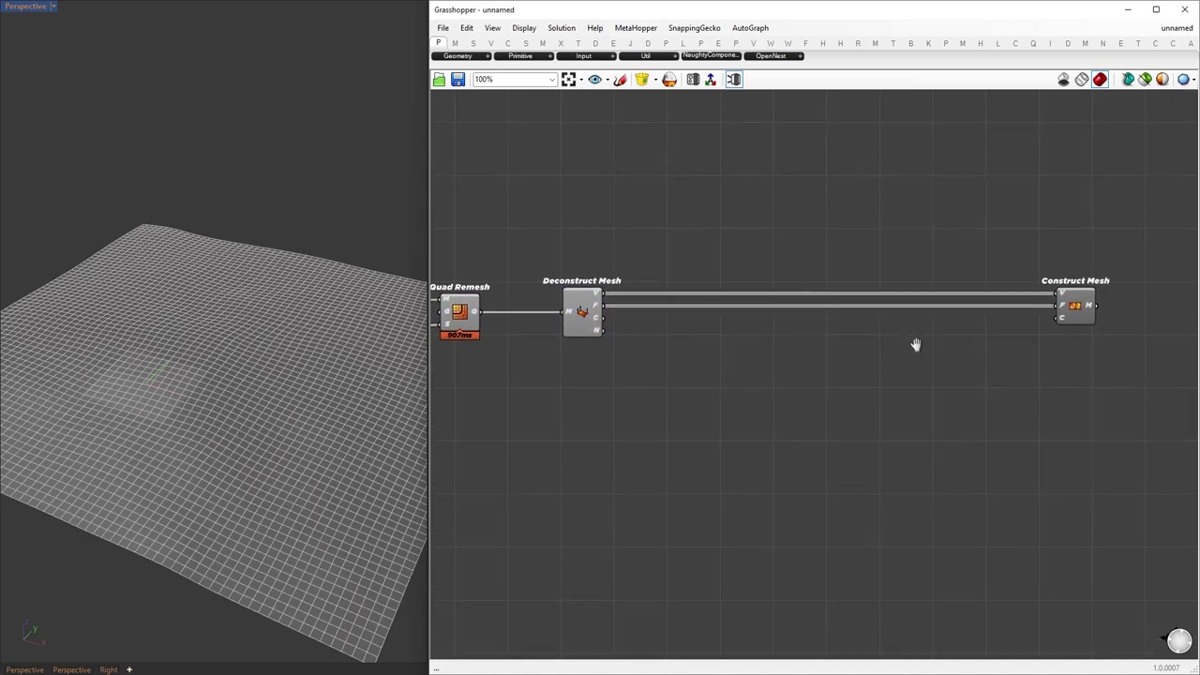
double_click(788, 441)
text(angle)
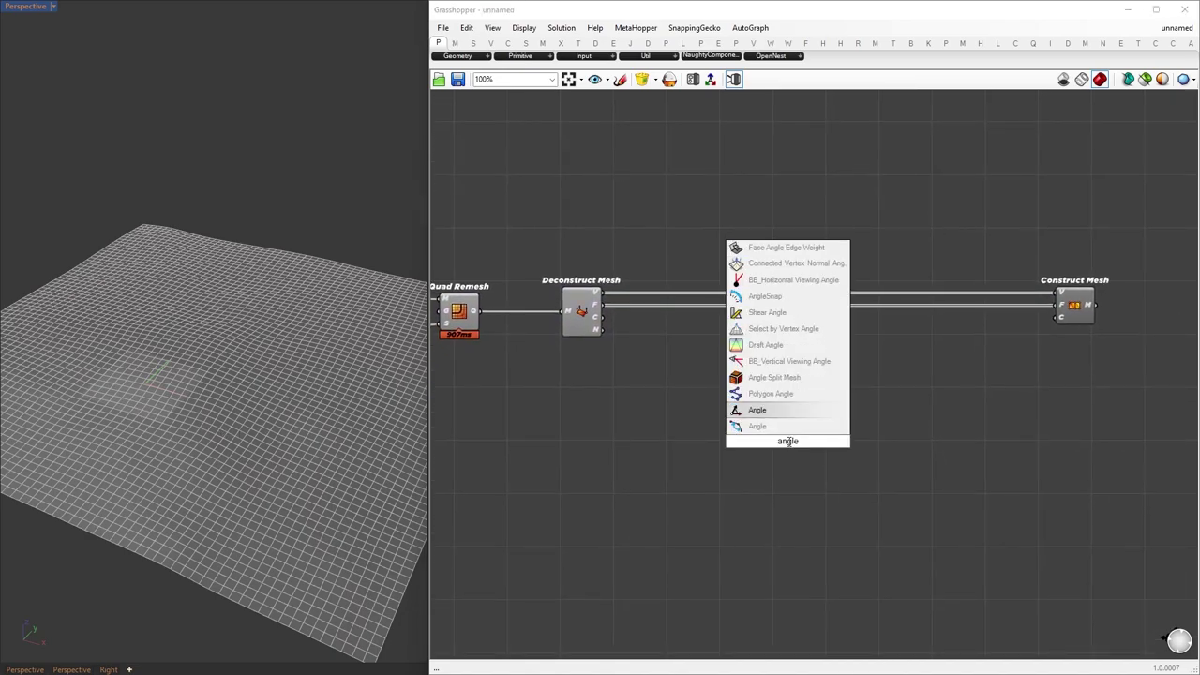
key(Return)
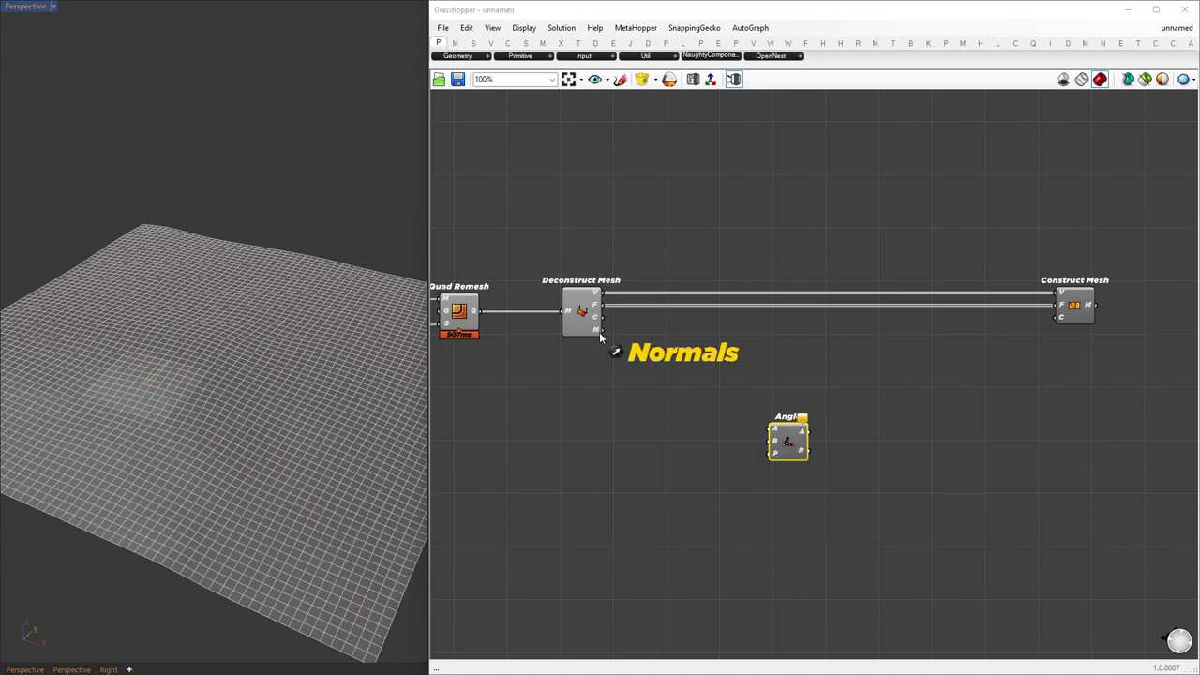
drag(771, 441, 682, 438)
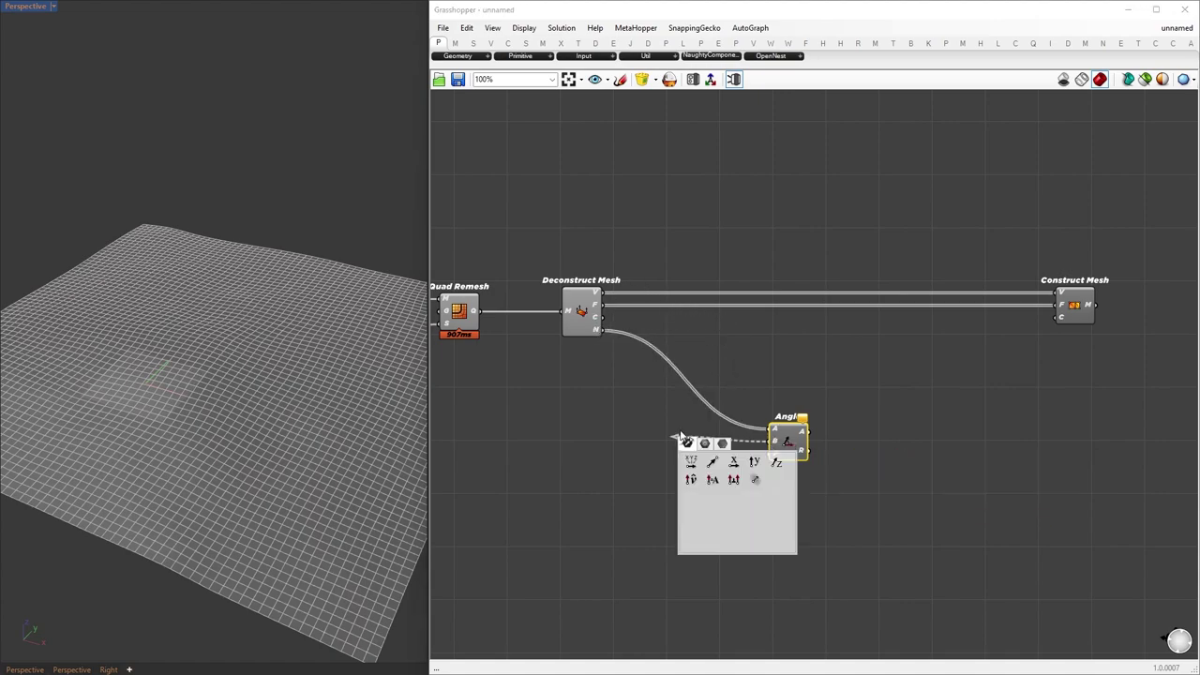
click(776, 461)
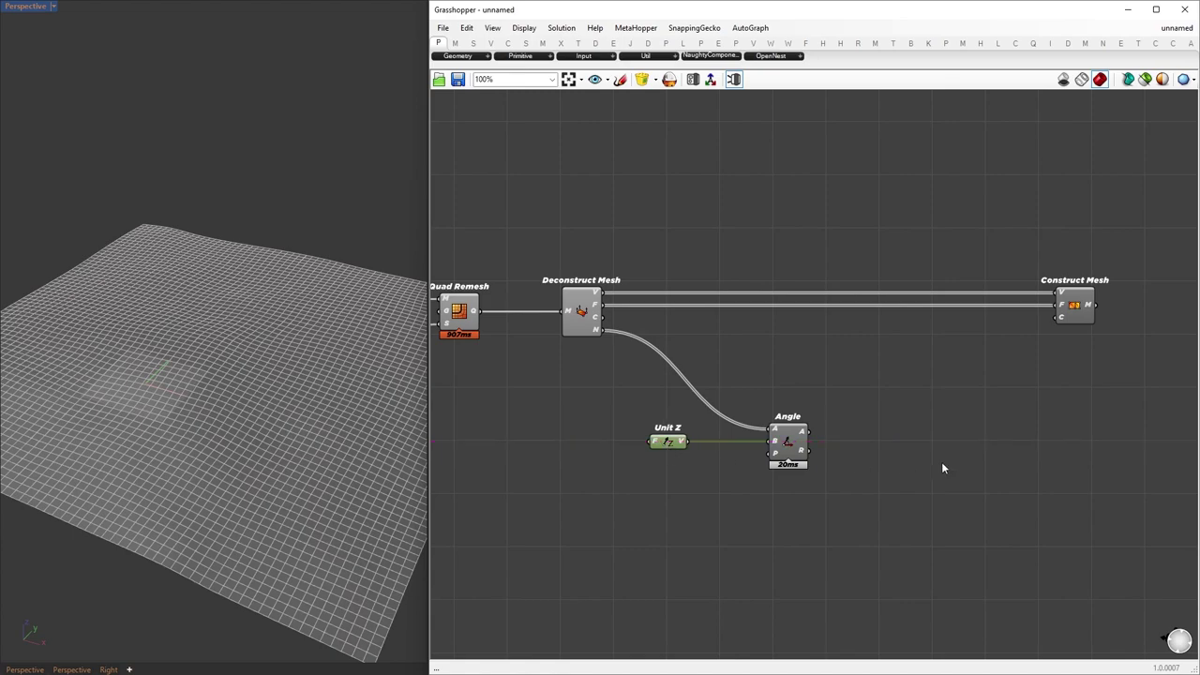
Make room before Construct Mesh and add a Gradient component between the Angle component and Construct Mesh.
right_drag(916, 439, 803, 437)
alt+drag(778, 411, 985, 408)
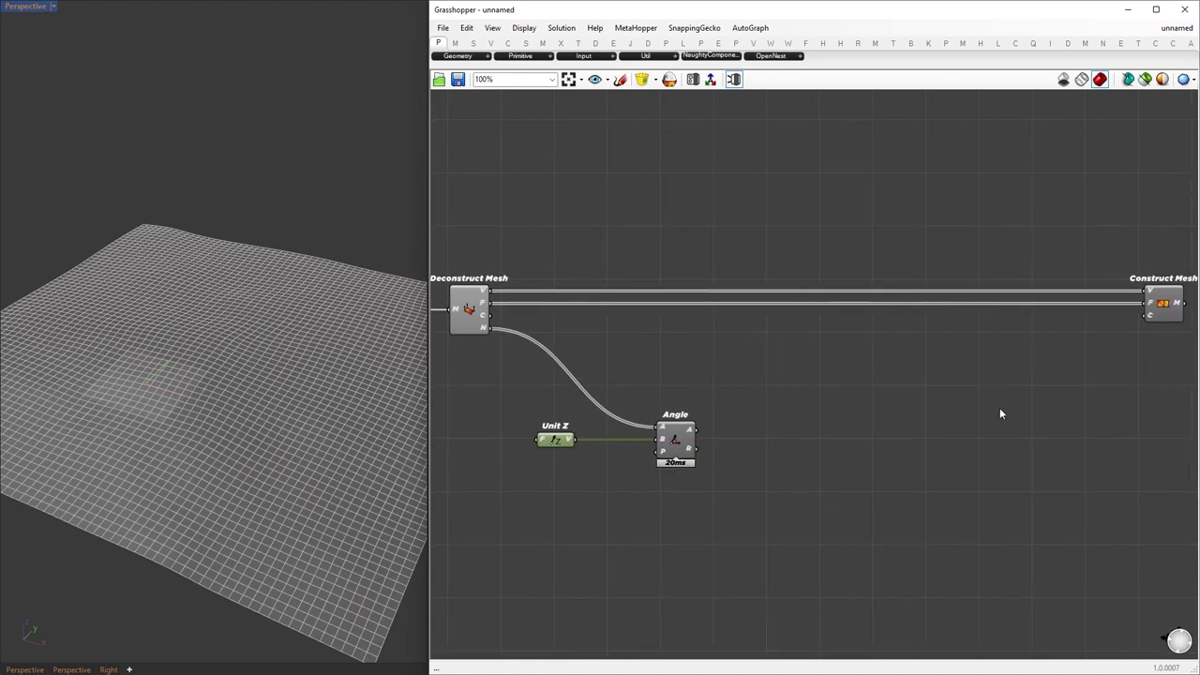
right_drag(999, 408, 913, 406)
text(gradient)
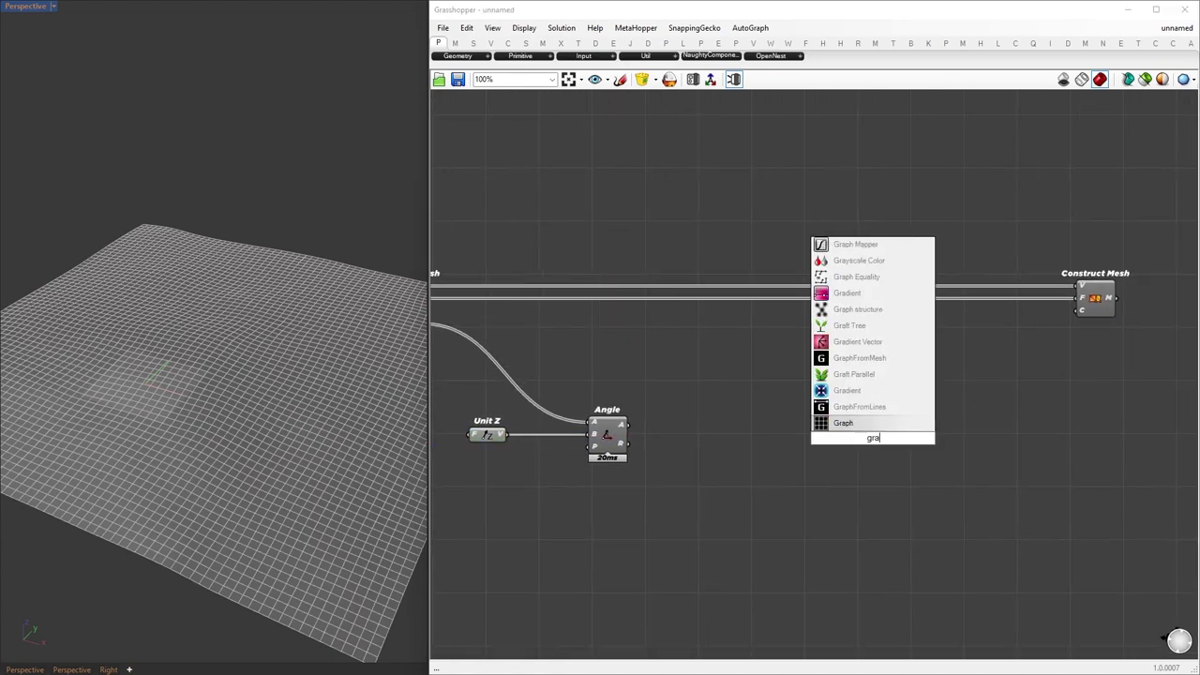
click(849, 407)
drag(842, 438, 884, 438)
scroll(745, 429, up, 1)
scroll(746, 426, up, 1)
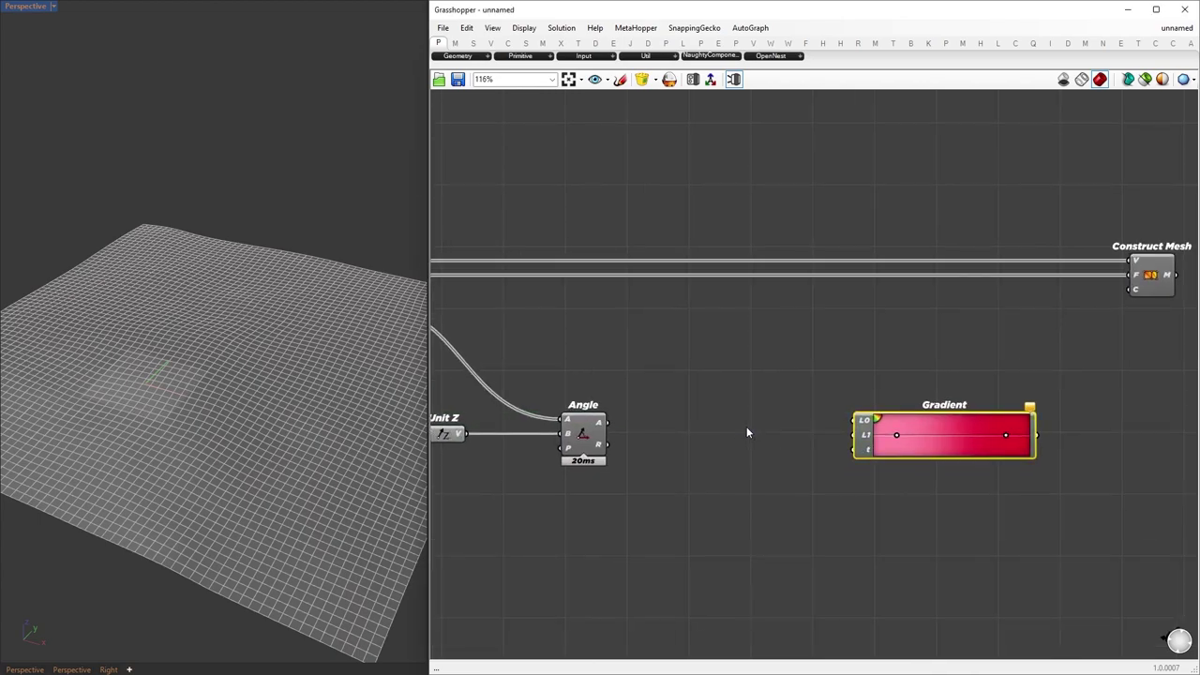
Add a Min/Max component that sets the Gradient limits from the angles, and wire the angles through relays to the Gradient parameter.
double_click(746, 427)
text(minmax)
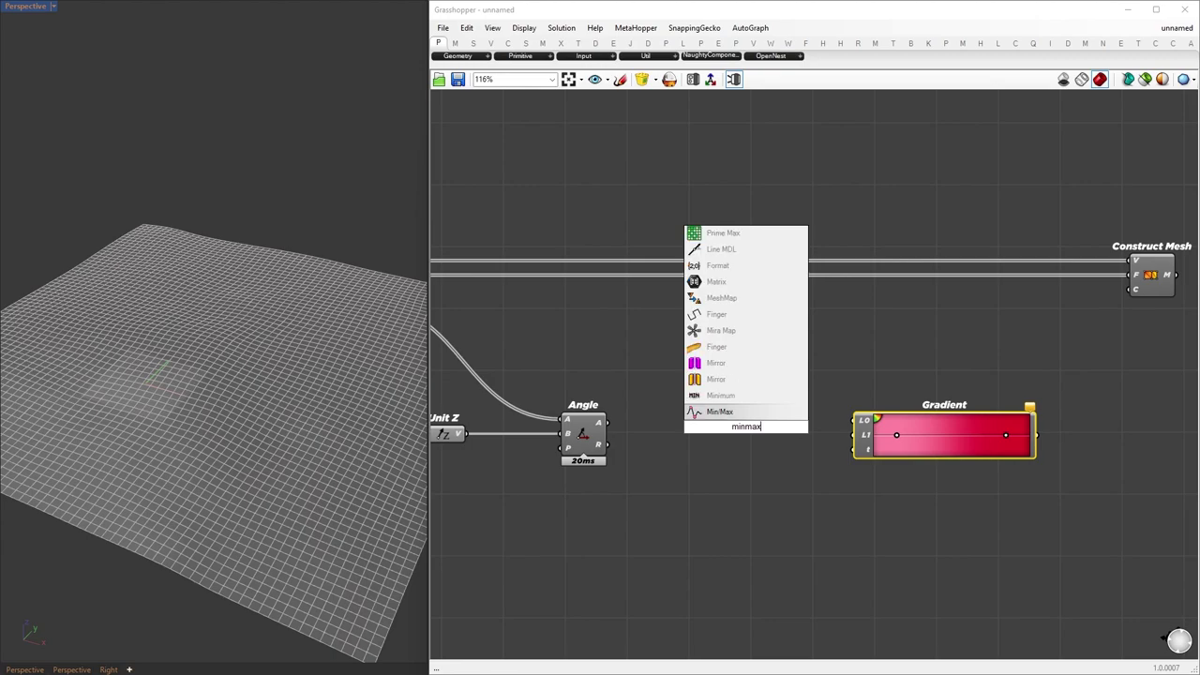
key(Return)
drag(744, 433, 858, 429)
drag(666, 426, 804, 447)
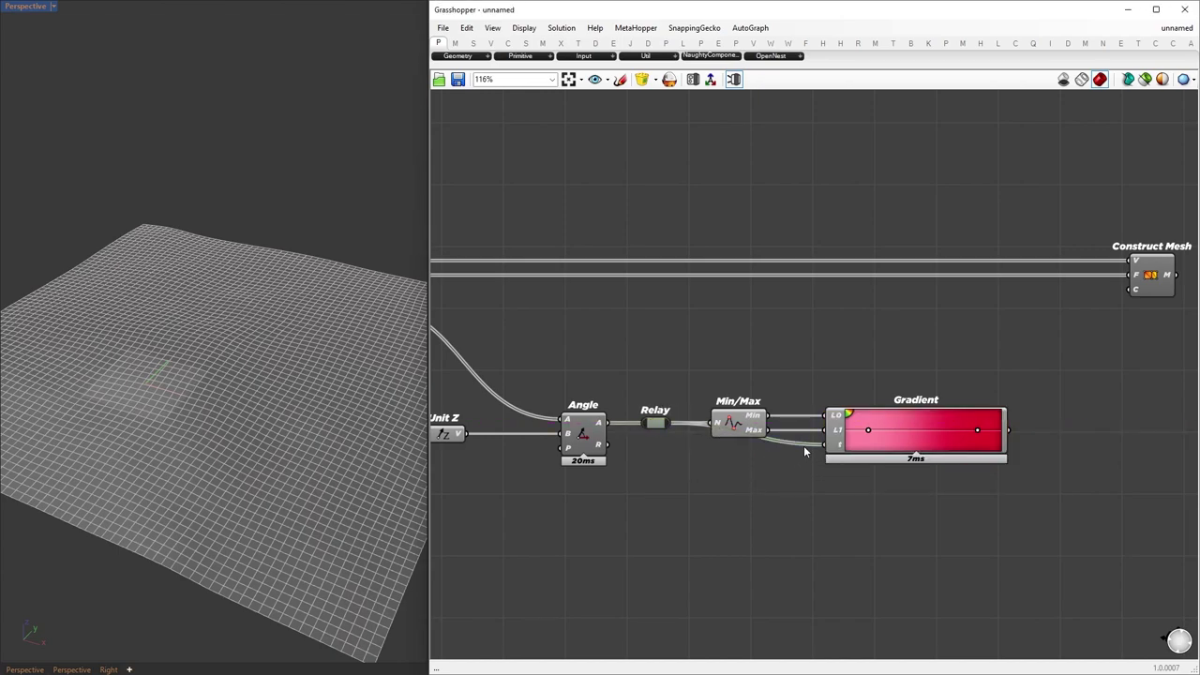
right_drag(1119, 424, 881, 432)
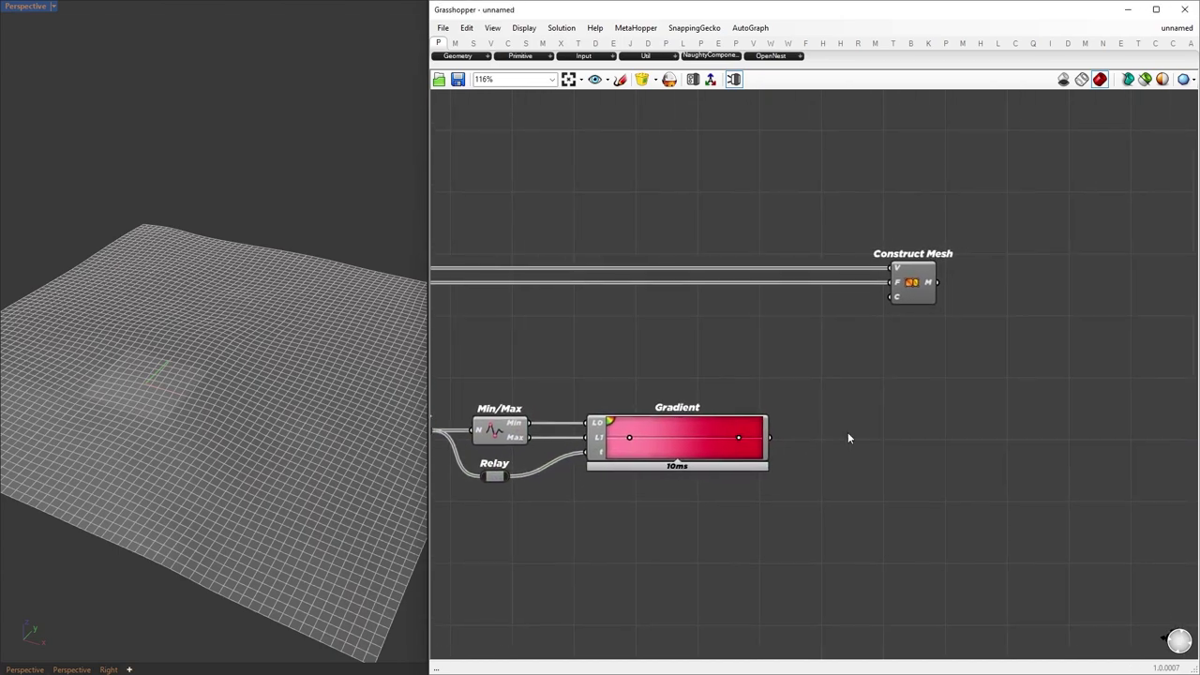
Connect the Gradient output to the Construct Mesh colours and turn off the preview of the components before it.
drag(915, 287, 930, 287)
scroll(1018, 373, down, 3)
drag(885, 517, 306, 217)
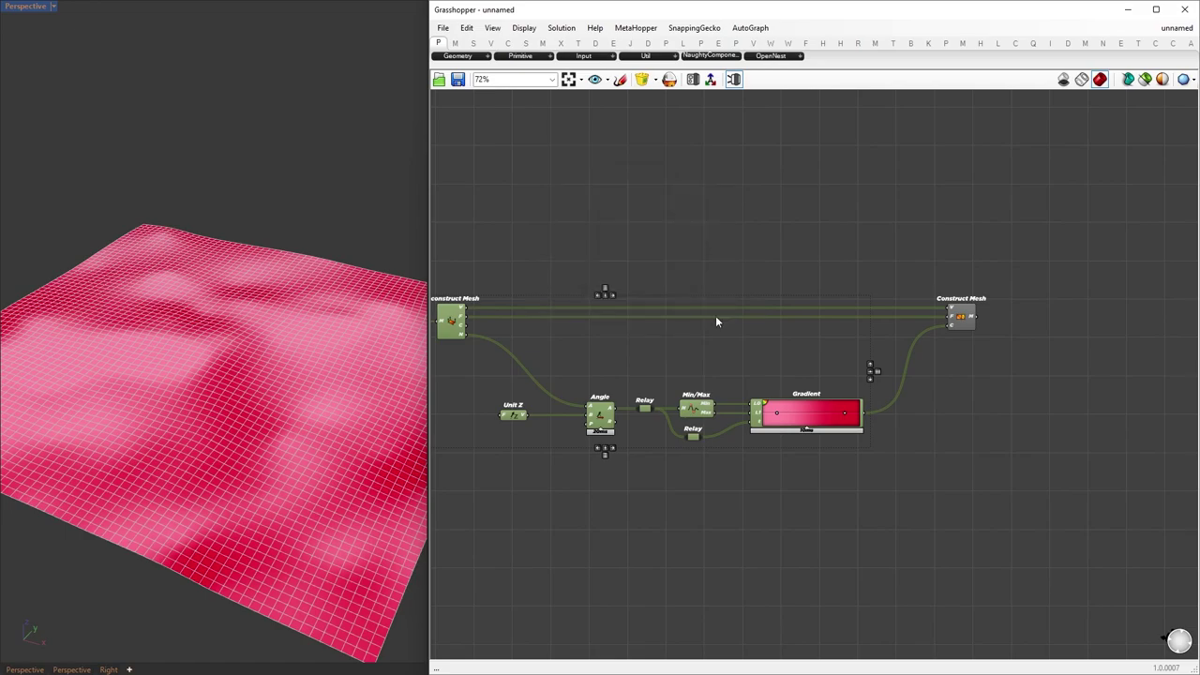
key(ctrl+q)
click(829, 503)
Apply the red-orange-yellow-blue preset to the Gradient and reverse its colours so it runs from blue to red.
right_drag(244, 440, 295, 416)
scroll(808, 449, up, 2)
right_click(795, 410)
mouse_move(854, 480)
click(947, 556)
scroll(825, 370, up, 5)
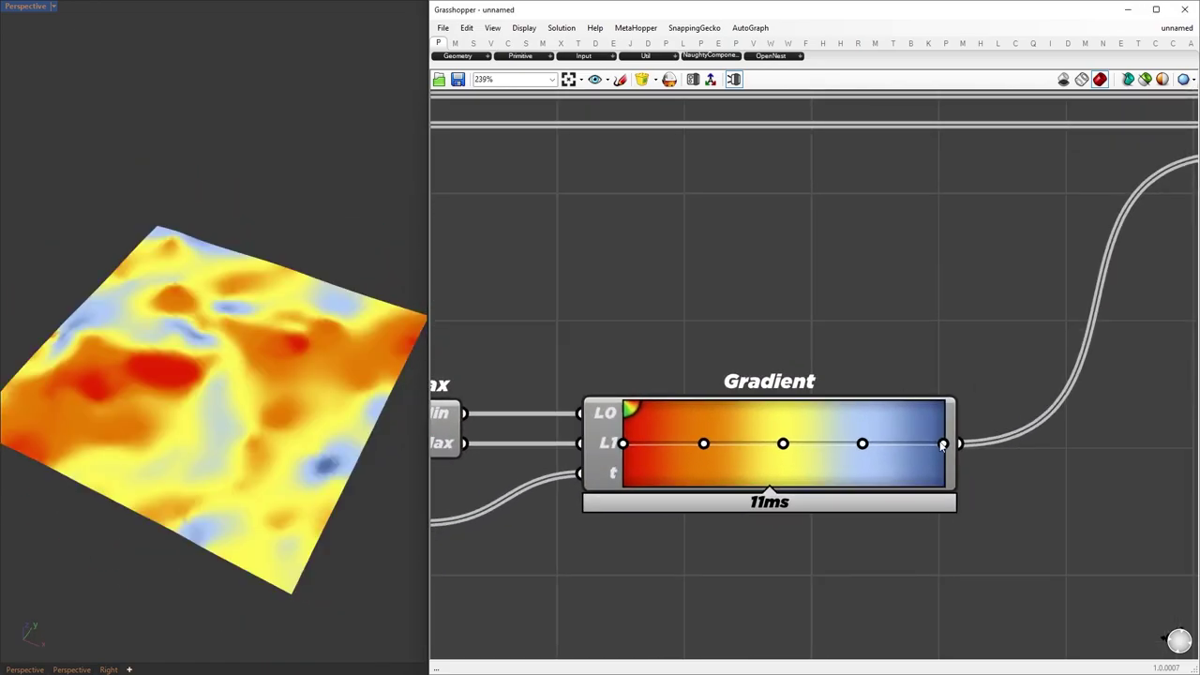
drag(863, 444, 695, 444)
drag(704, 443, 860, 444)
scroll(947, 426, down, 5)
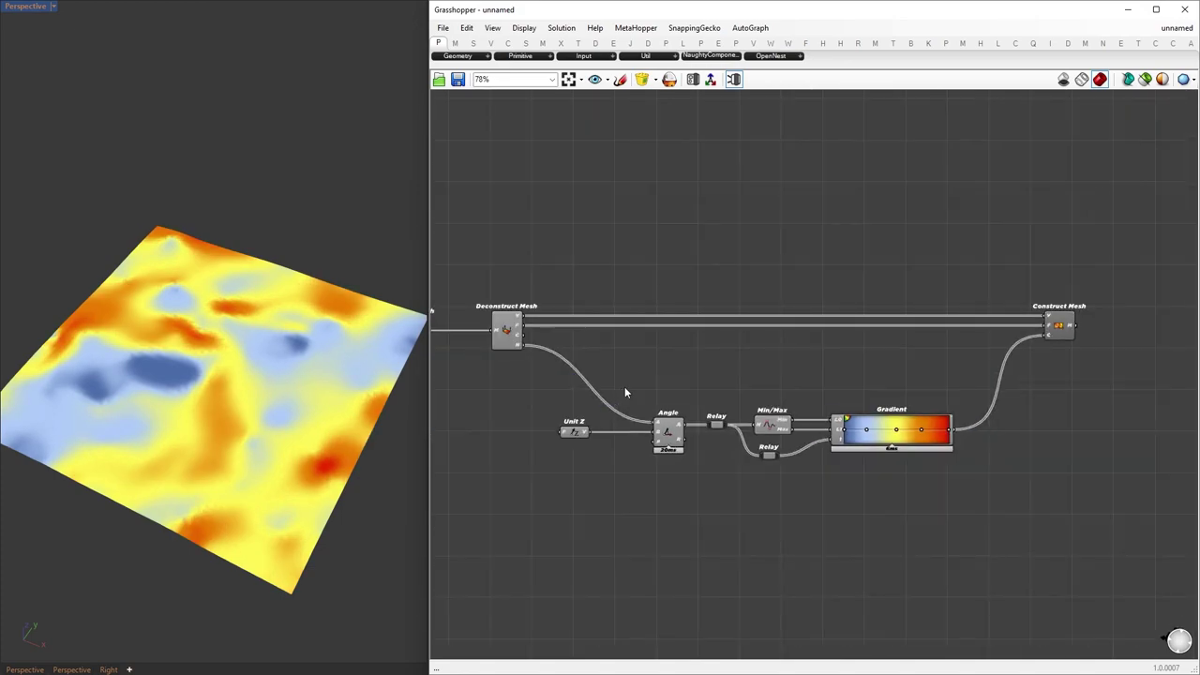
Group the Unit Z, Angle, Min/Max and Gradient components and label the group "based on slope".
drag(485, 380, 989, 481)
key(ctrl+g)
scroll(679, 406, up, 1)
click(754, 382)
double_click(754, 383)
text("based on slope)
key(Return)
Add a Degrees component fed by the Angle output and show its values in a panel.
right_drag(812, 519, 805, 483)
double_click(805, 483)
text(degre)
key(Return)
drag(679, 395, 794, 487)
double_click(945, 489)
text(//)
key(Return)
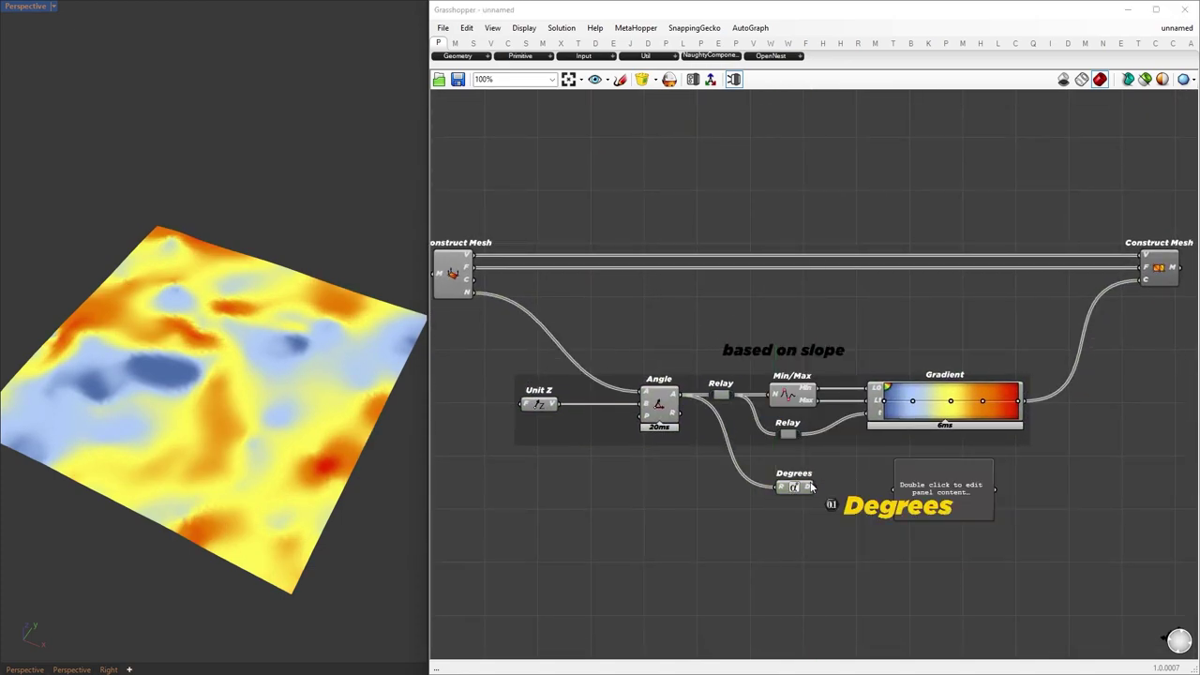
drag(950, 498, 992, 498)
Insert a Bounds component between Degrees and the panel, and widen the panel to show the full slope range.
double_click(883, 523)
text(bounds)
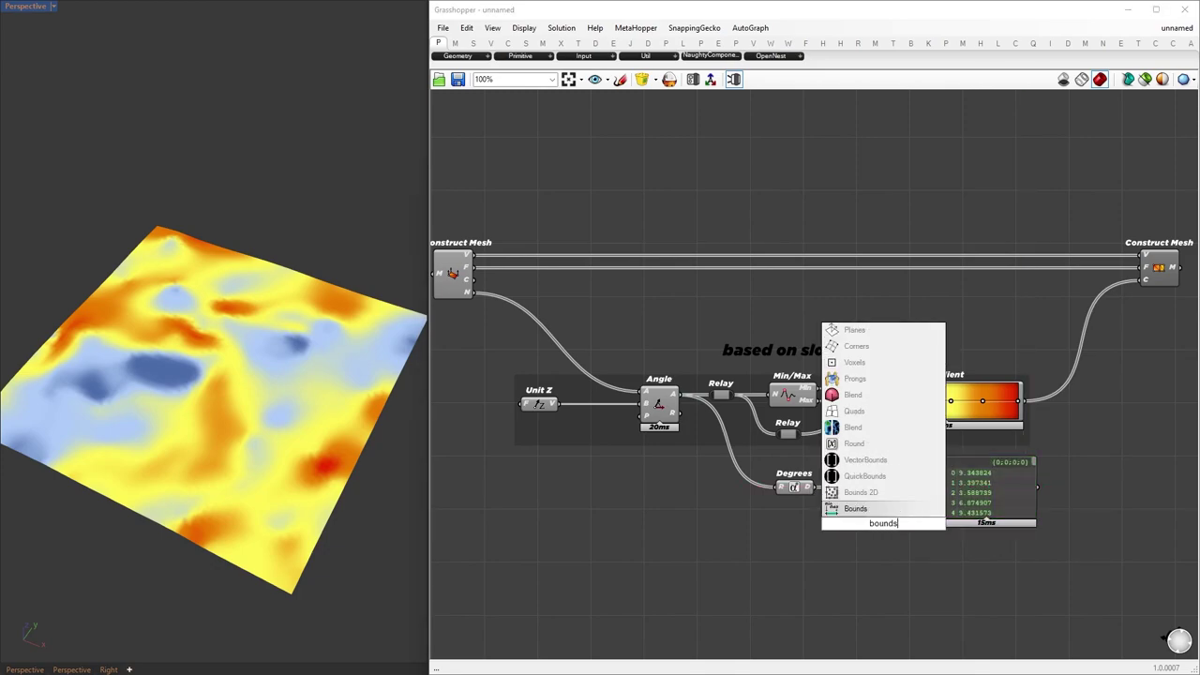
key(Return)
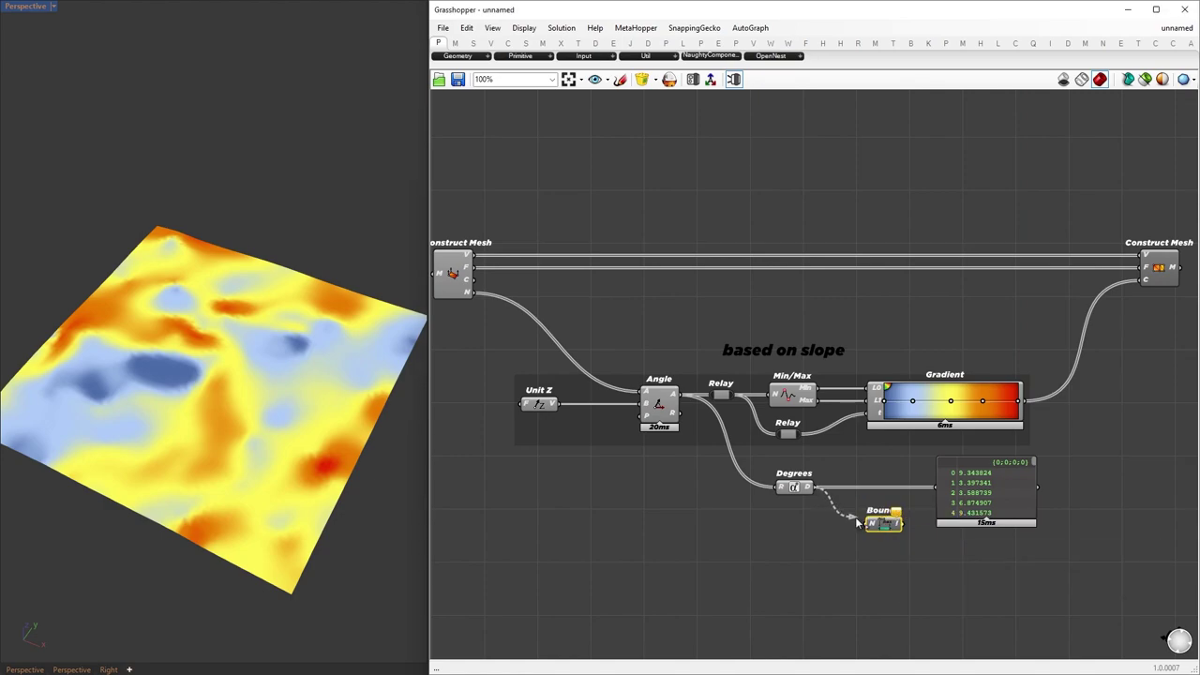
drag(947, 493, 941, 488)
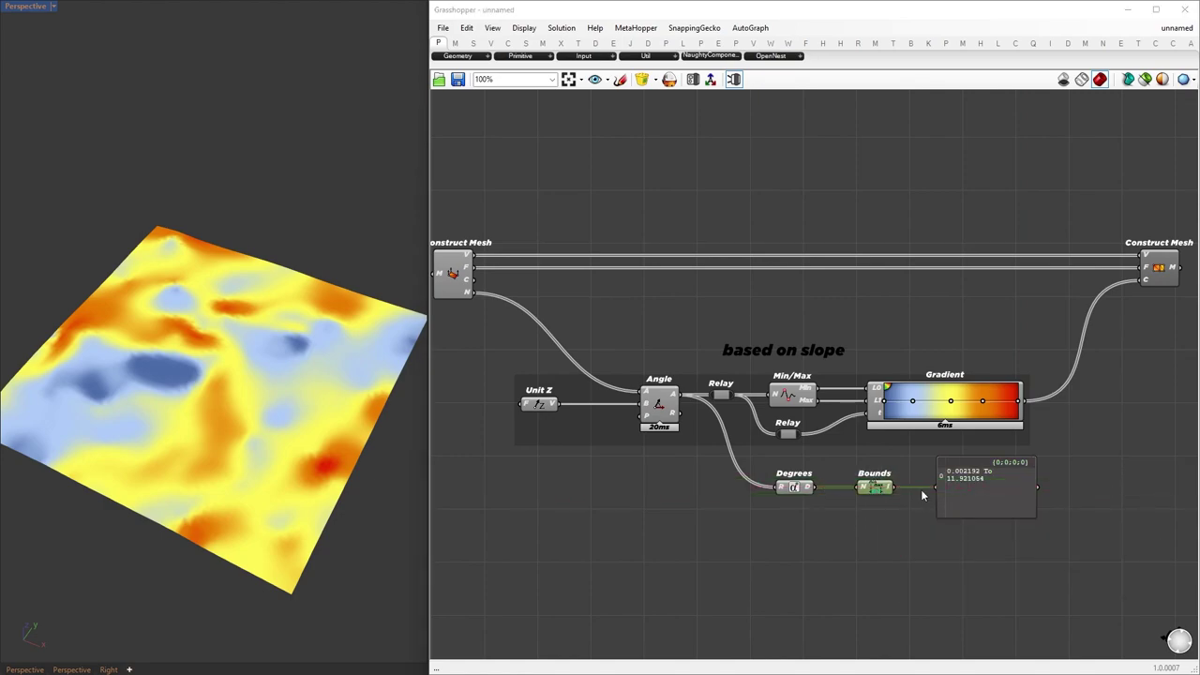
scroll(1022, 491, up, 3)
drag(1050, 466, 1166, 468)
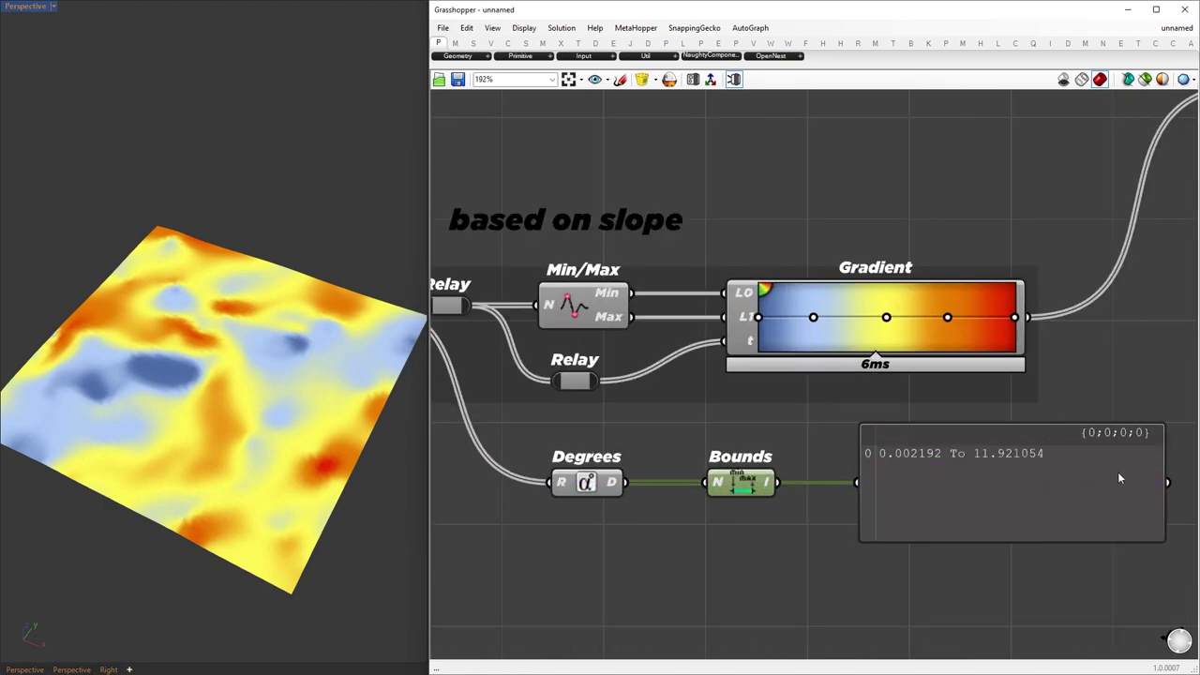
drag(928, 481, 887, 481)
click(888, 559)
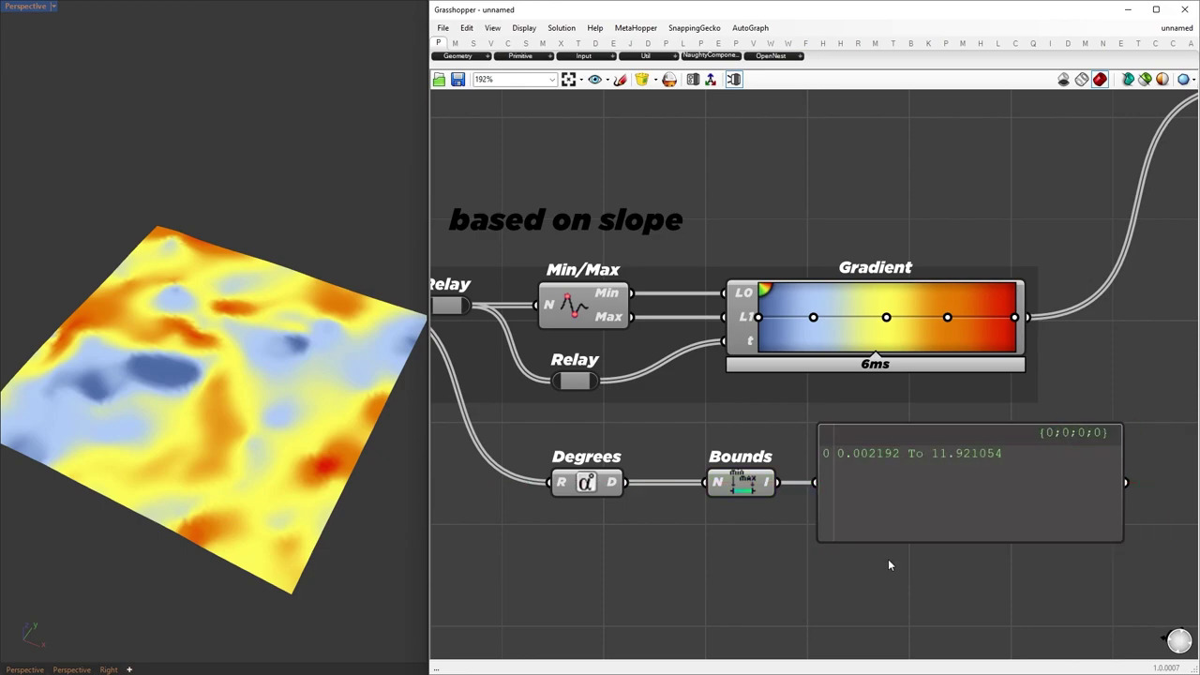
scroll(924, 487, down, 5)
scroll(761, 479, up, 3)
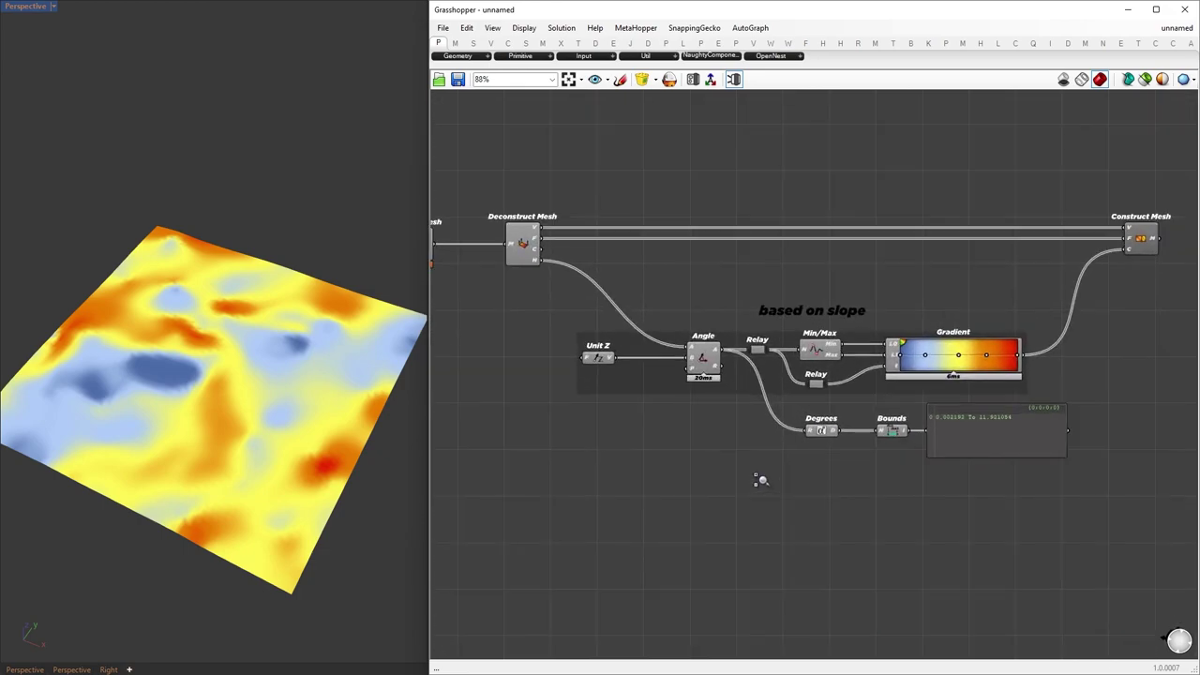
Add a Deconstruct point component below the slope group, fed by the Deconstruct Mesh vertices.
double_click(595, 501)
text(deconstruct)
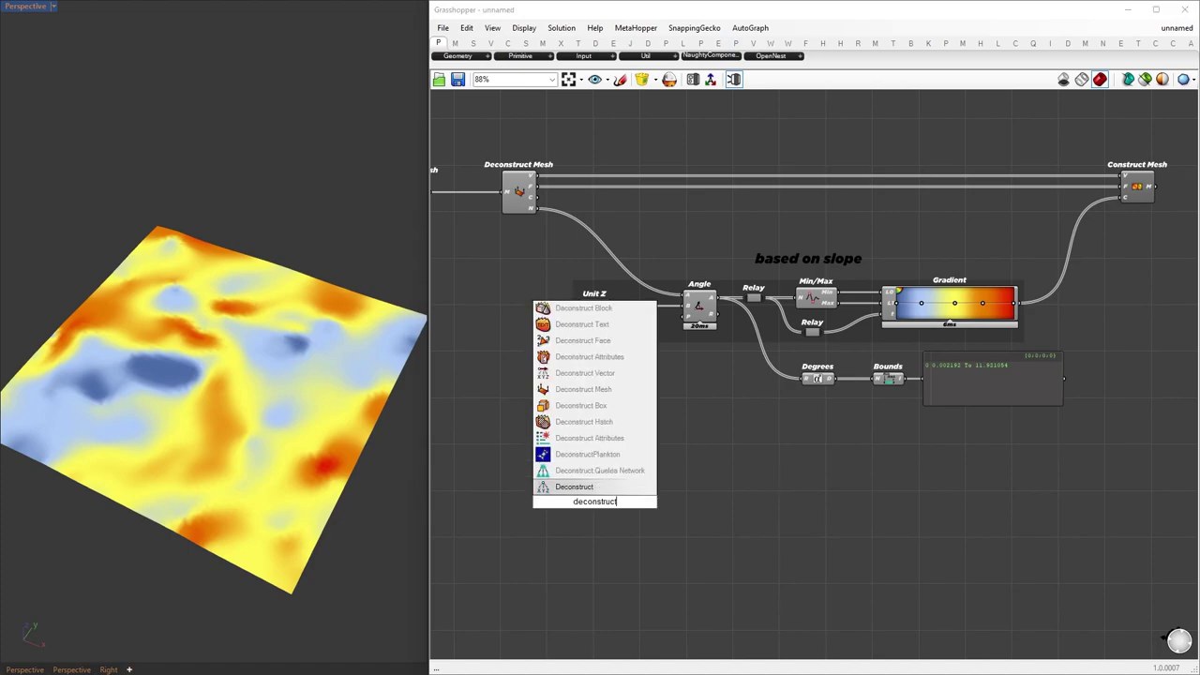
click(618, 489)
drag(634, 507, 684, 515)
click(727, 379)
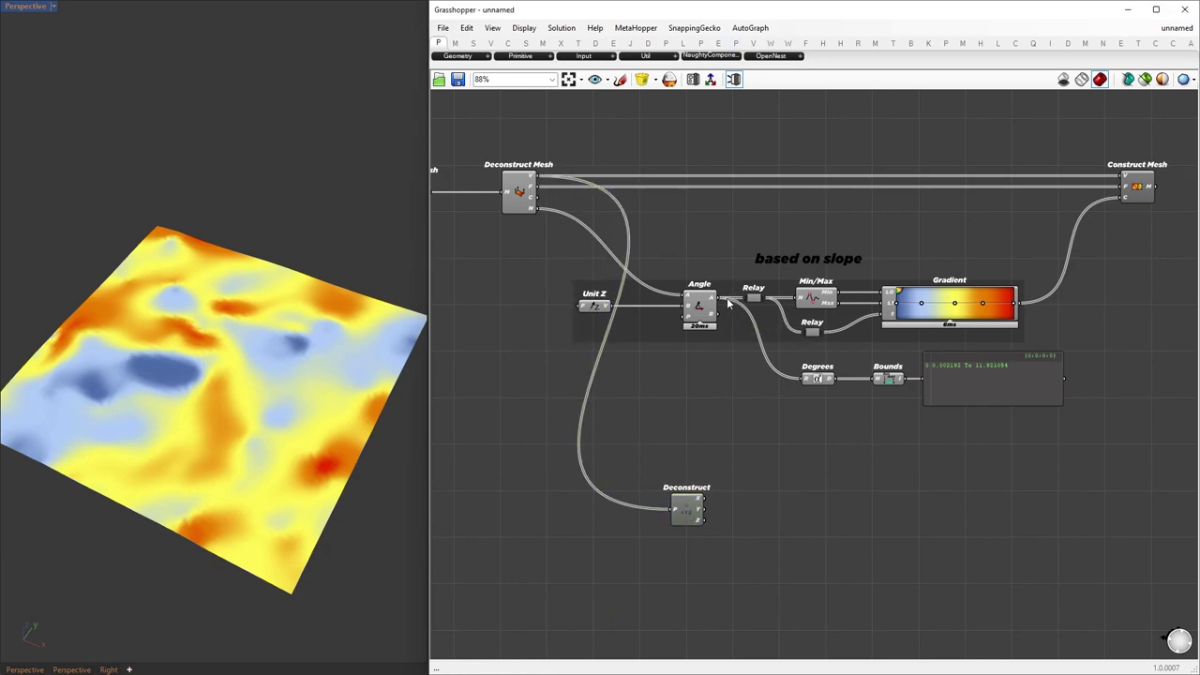
Duplicate the slope group's Min/Max and Gradient chain, feed it the deconstructed Z values and label it "Based on elevation.".
alt+drag(717, 354, 754, 362)
mouse_move(738, 234)
mouse_down()
mouse_move(1146, 428)
mouse_move(1160, 447)
mouse_up()
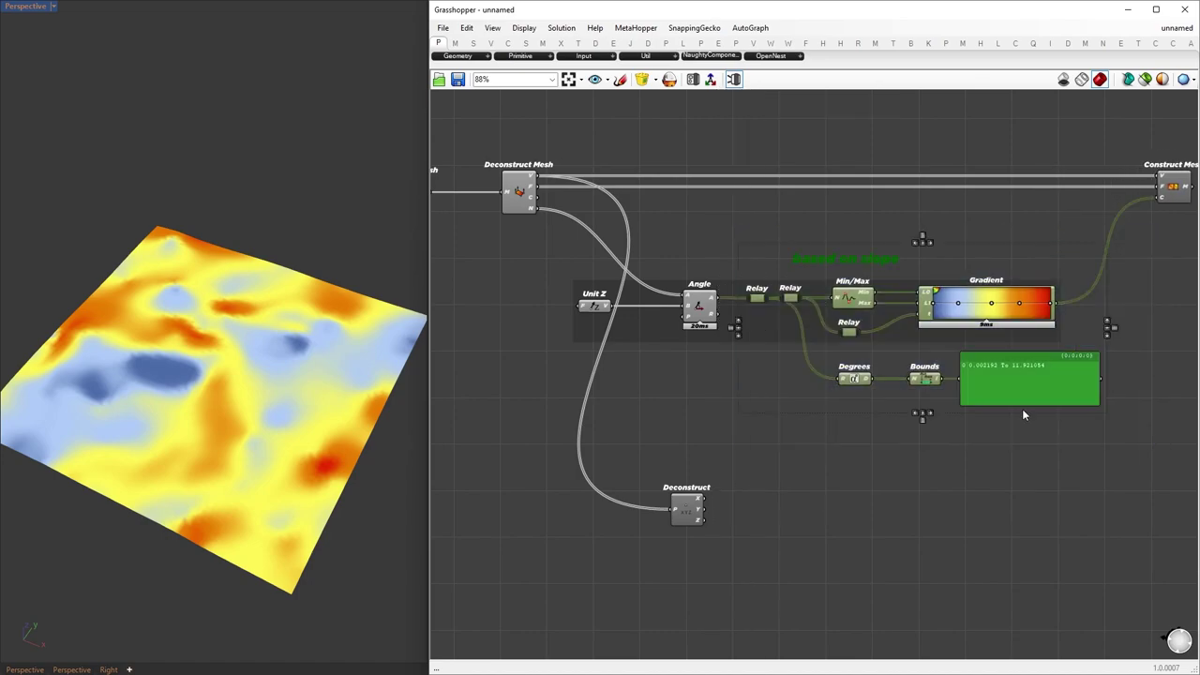
alt+drag(850, 295, 863, 512)
drag(704, 520, 763, 515)
right_drag(749, 490, 630, 393)
scroll(855, 373, up, 1)
click(855, 373)
double_click(721, 386)
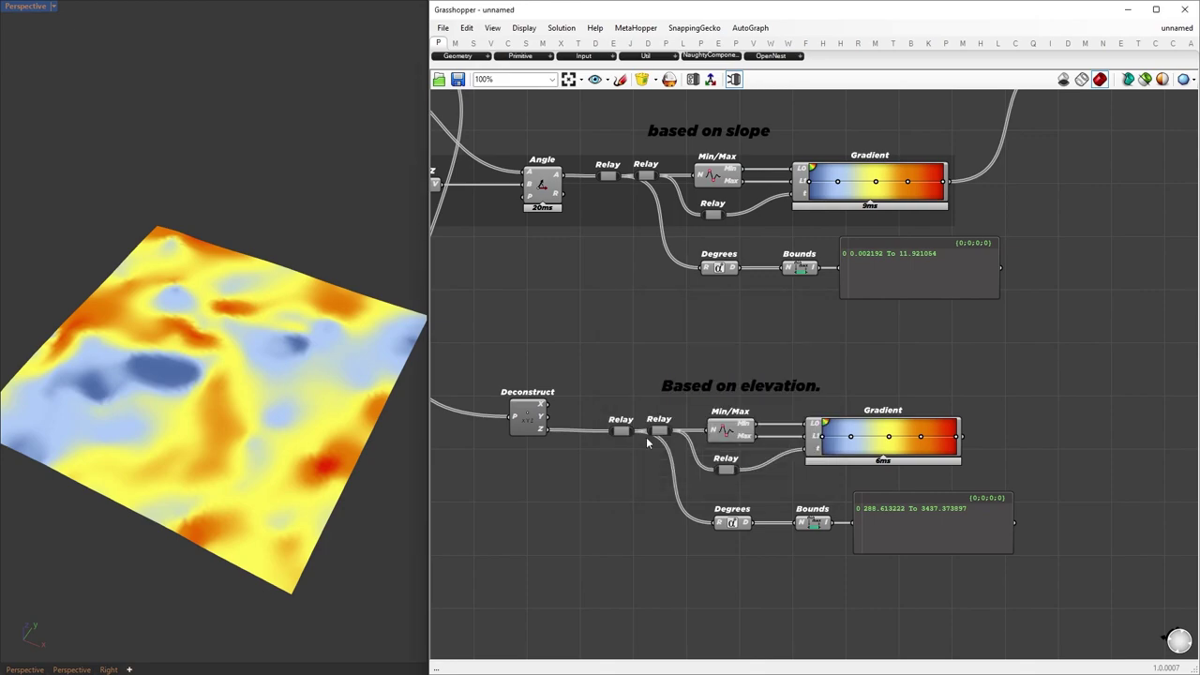
Delete the duplicated Degrees, Bounds and panel, and connect the elevation Gradient to the Construct Mesh colours.
alt+drag(634, 459, 649, 463)
drag(662, 486, 1122, 604)
key(Delete)
scroll(764, 576, down, 2)
drag(927, 465, 1010, 175)
right_drag(305, 497, 208, 479)
scroll(214, 482, down, 2)
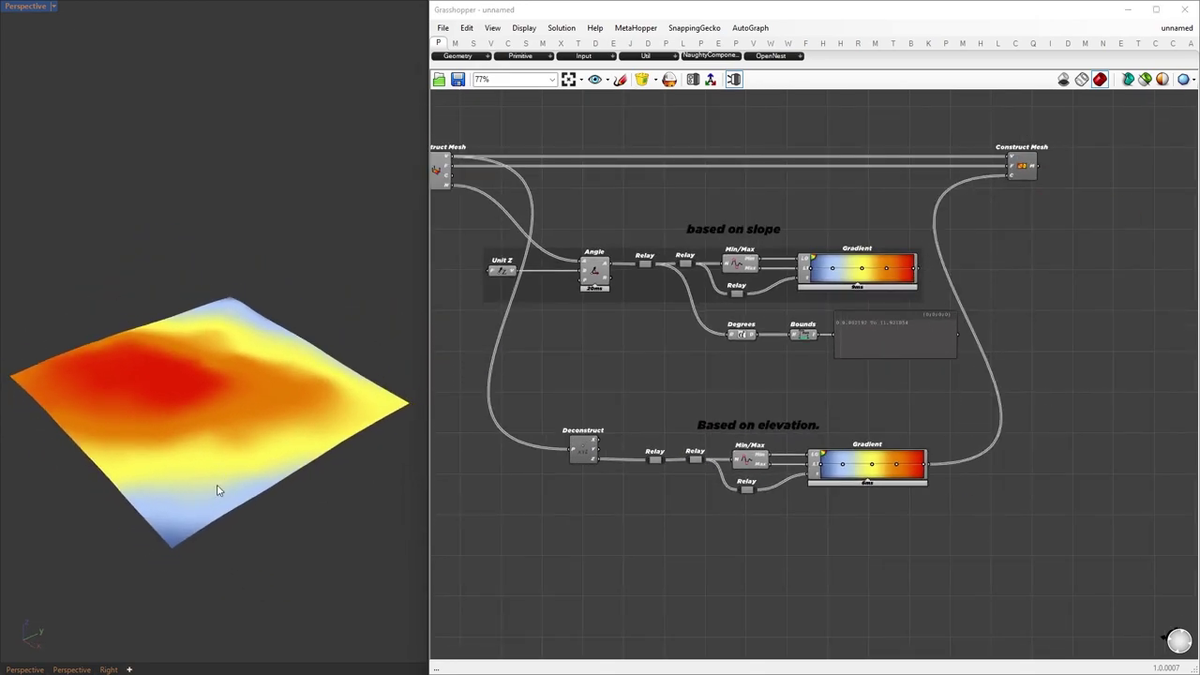
Move Construct Mesh further from the gradients and group the elevation components with their label.
alt+drag(983, 218, 1108, 228)
drag(521, 409, 998, 526)
key(ctrl+g)
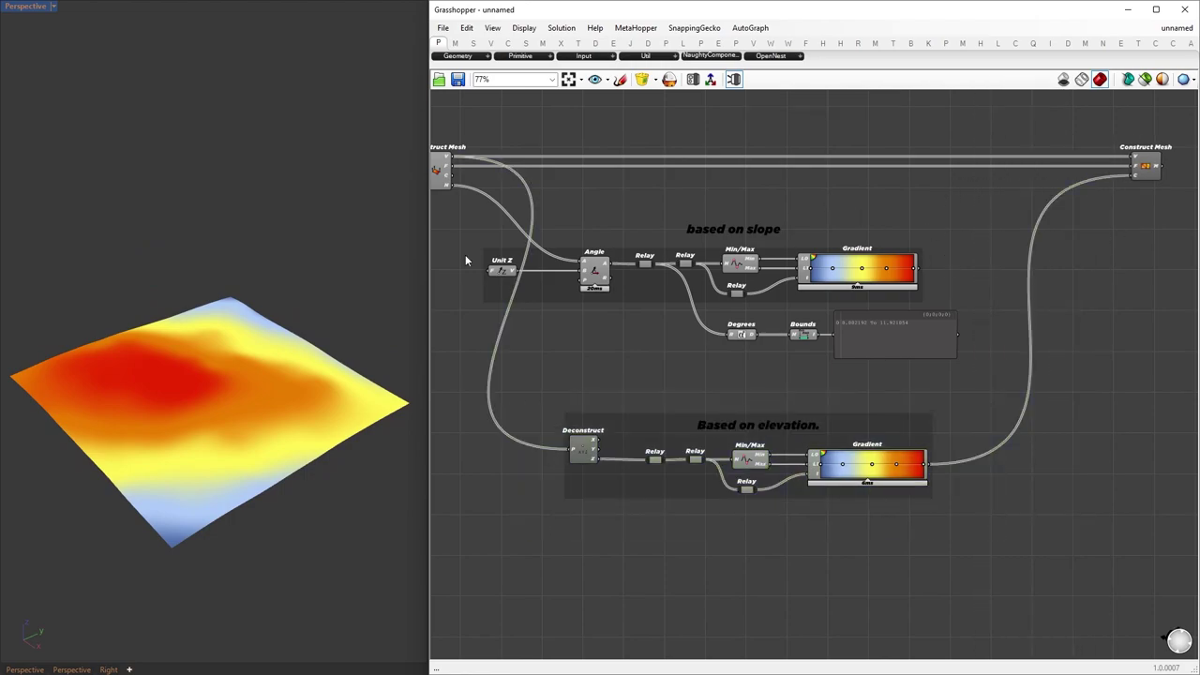
Add a Mesh Edges component, place it below the elevation group and connect the terrain mesh to it.
right_drag(466, 261, 815, 267)
text(mesh edge)
key(Up)
key(Up)
key(Up)
key(Return)
drag(708, 180, 1036, 592)
right_drag(1036, 587, 599, 310)
drag(597, 301, 767, 411)
scroll(658, 389, up, 1)
Add a Curve parameter fed by the naked edges (E1) and turn off the Mesh Edges preview.
double_click(716, 370)
text(crv)
key(Up)
key(Return)
drag(663, 546, 555, 420)
middle_click(592, 313)
click(629, 276)
Add a Join Curves component and feed it the boundary edges from the Curve parameter.
double_click(934, 410)
text(join)
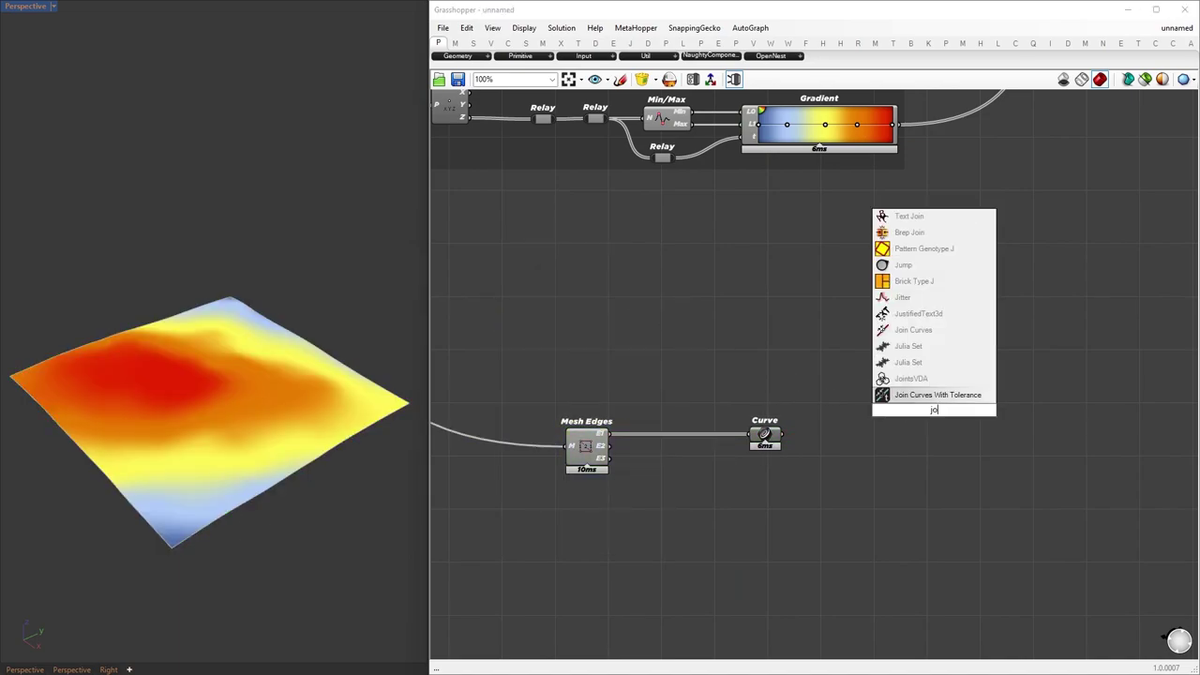
click(935, 399)
drag(935, 408, 852, 438)
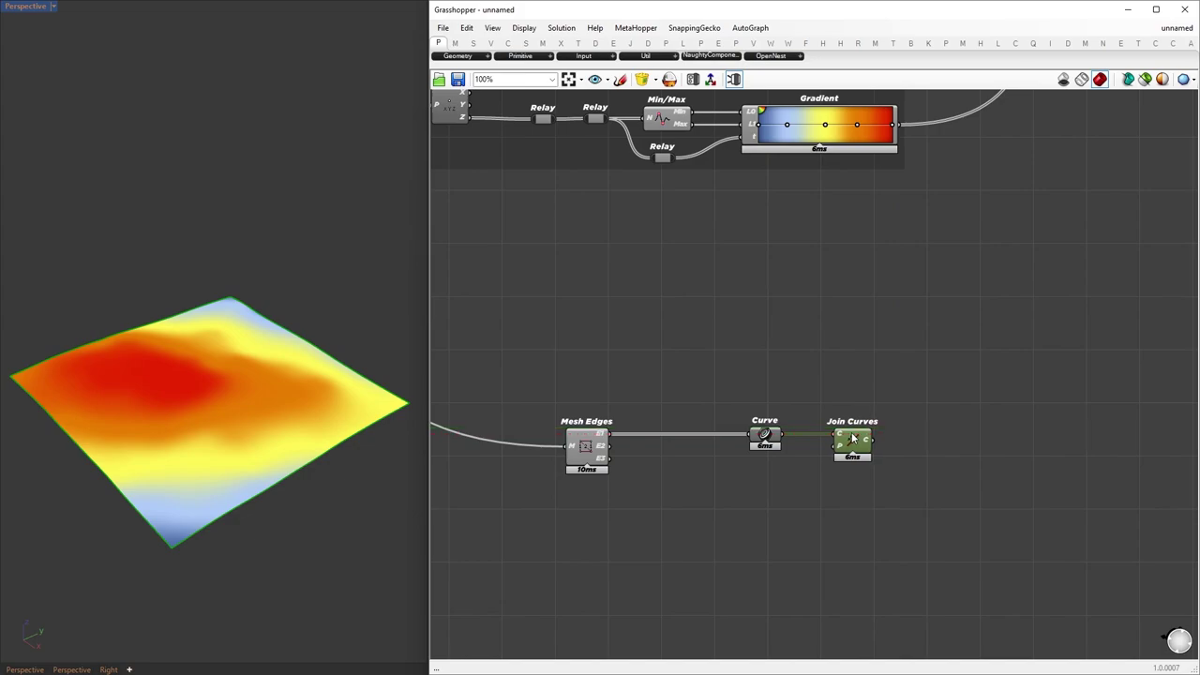
Add a Project component that projects the joined boundary curve onto the default plane.
double_click(941, 418)
text(project)
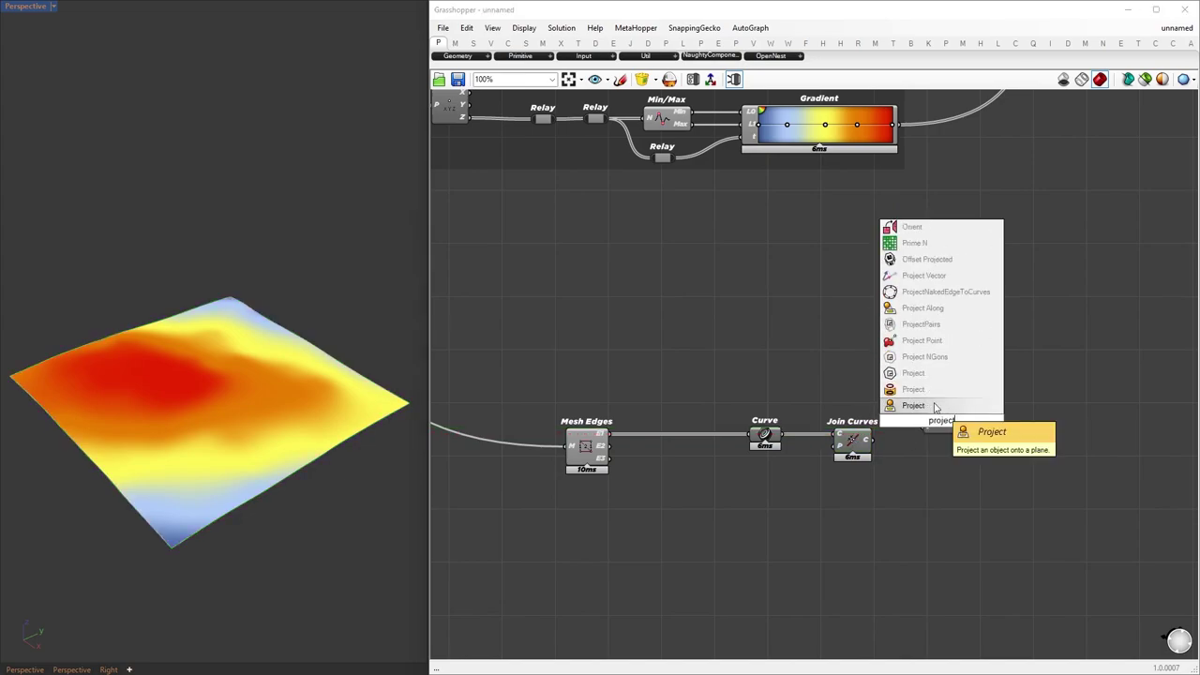
click(935, 405)
drag(935, 445, 970, 515)
Add a Merge component combining the joined boundary curve with its projected copy.
double_click(1011, 430)
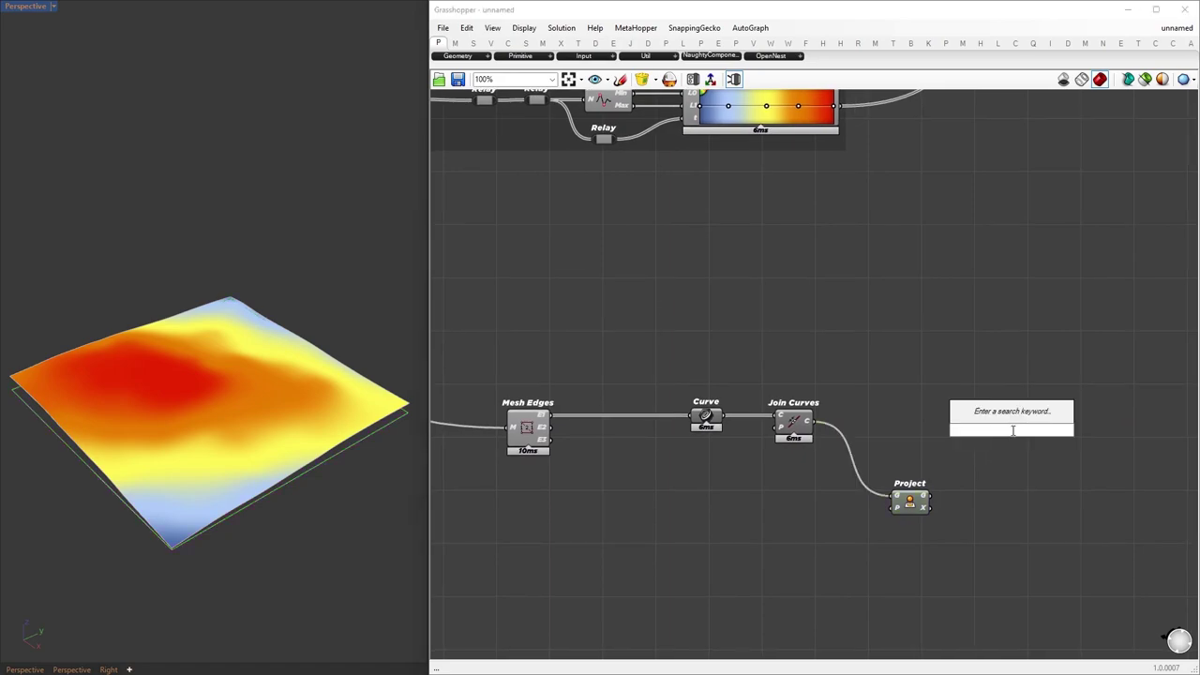
text(merge)
key(Return)
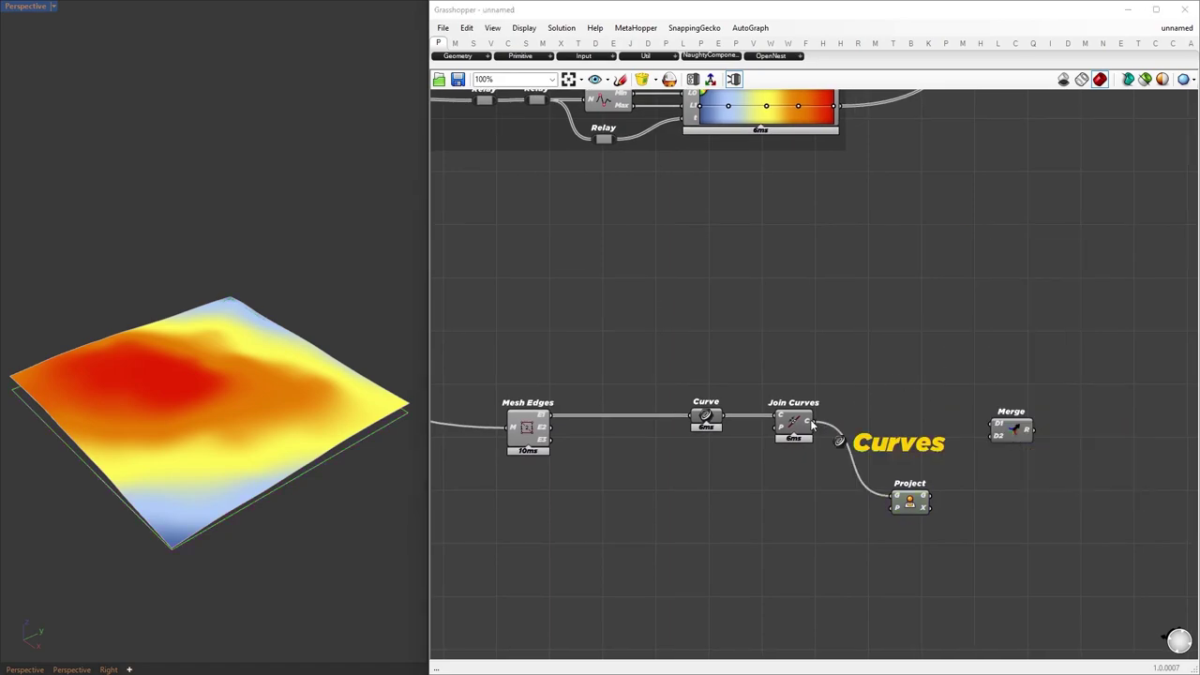
drag(930, 496, 1021, 444)
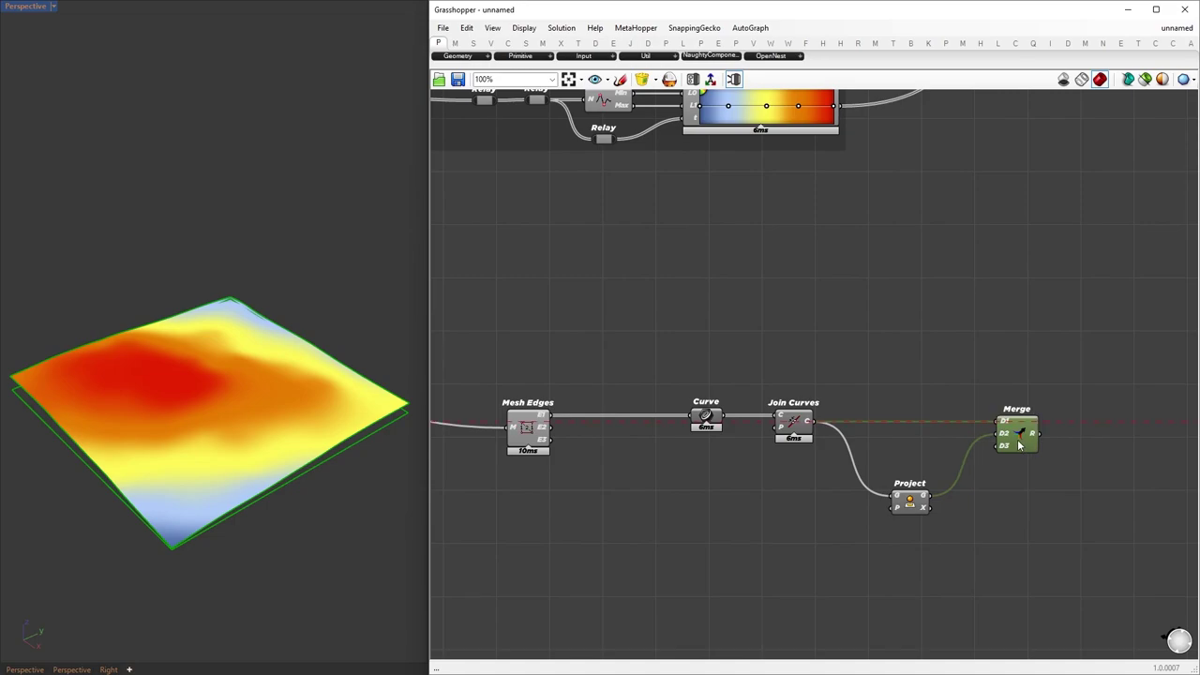
Add a Loft component and connect the merged boundary curves to it to form the terrain's side walls.
right_drag(1082, 425, 855, 427)
double_click(919, 427)
text(loft)
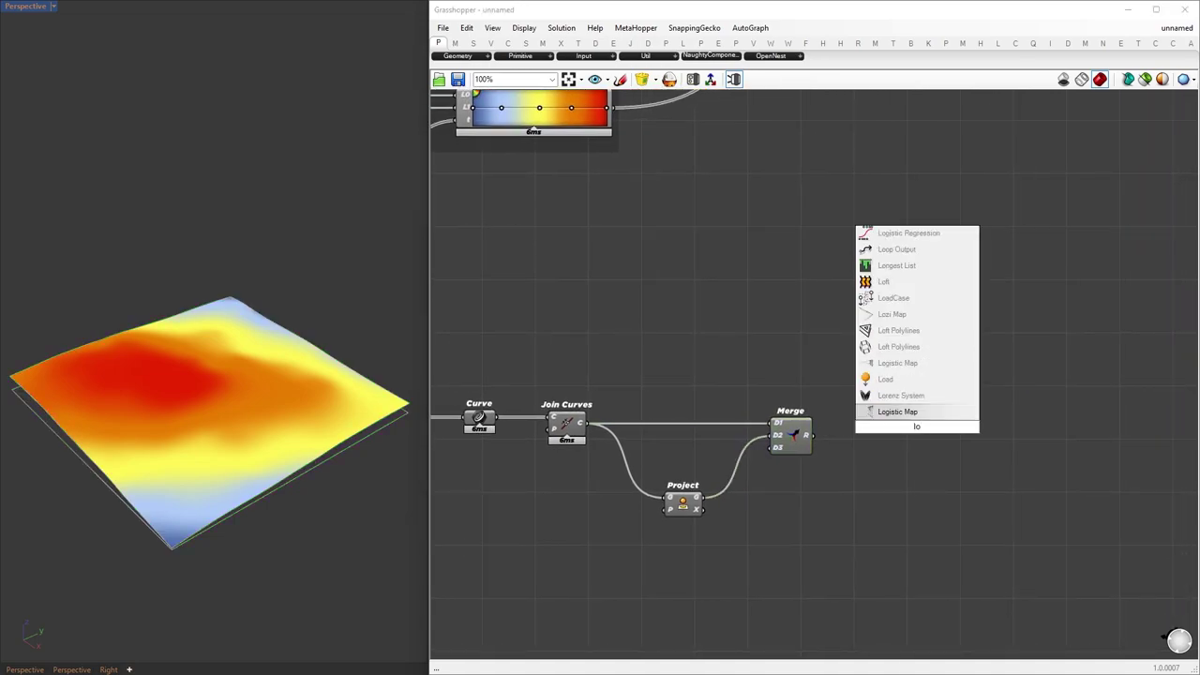
key(Return)
mouse_move(879, 423)
mouse_down()
mouse_move(905, 421)
mouse_move(885, 436)
mouse_up()
Add a Custom Preview component for the loft and connect a Swatch as its material.
double_click(973, 413)
text(cutom preview)
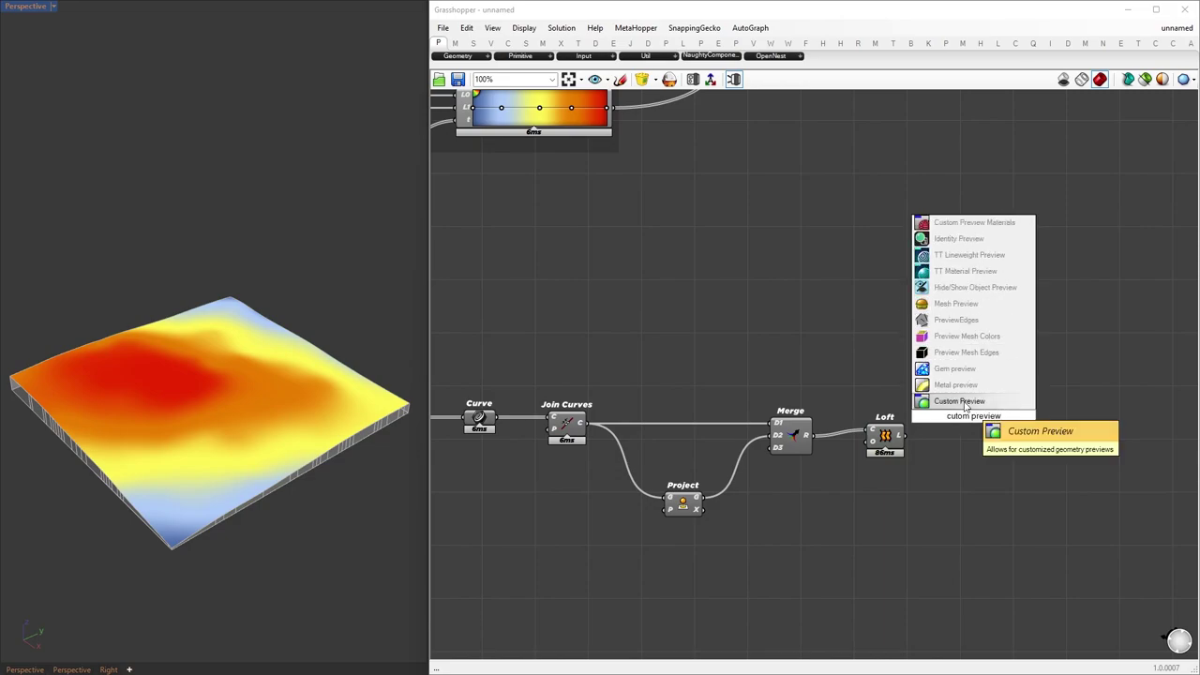
click(963, 403)
drag(961, 418, 996, 442)
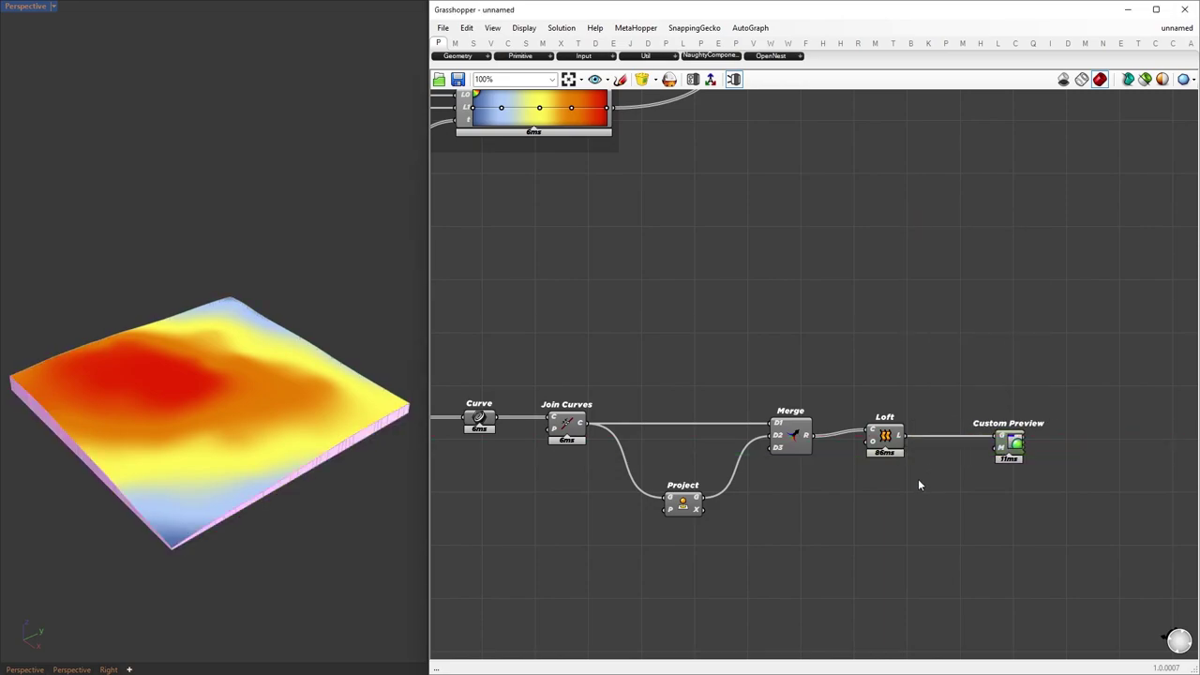
double_click(918, 479)
text(swat)
key(Return)
drag(948, 479, 999, 447)
drag(1075, 551, 876, 438)
Turn off the preview of the boundary curve, projection, merge and loft components.
drag(927, 563, 448, 301)
middle_click(747, 378)
click(844, 324)
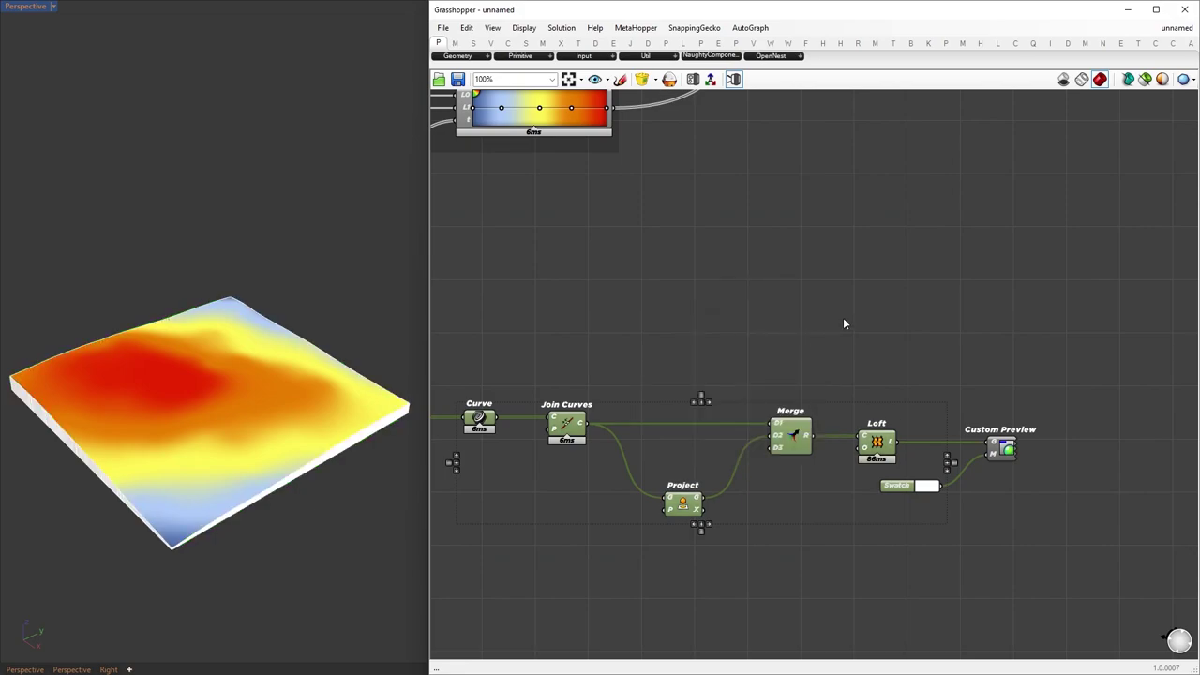
Switch the Perspective viewport to the Rendered display mode and view the terrain's side walls up close.
click(57, 6)
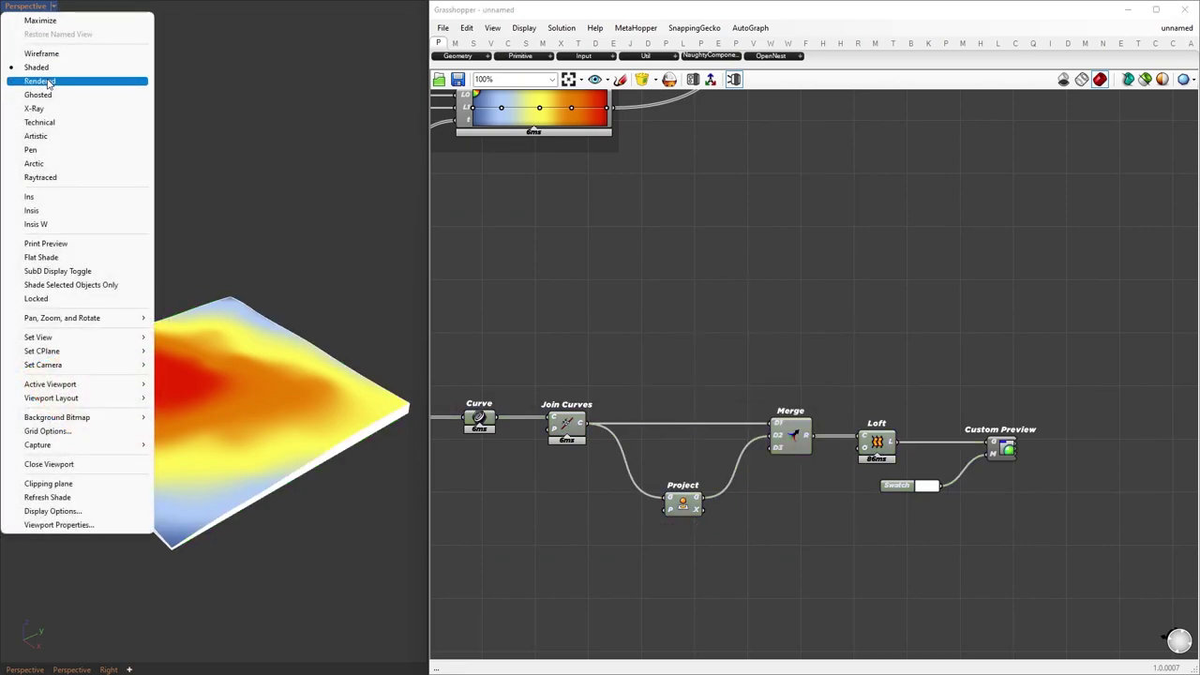
click(43, 81)
right_drag(253, 380, 329, 469)
scroll(933, 525, up, 3)
Set the side walls' swatch colour to a dark grey-teal with hue 188°, saturation 27 and value 41.
click(917, 466)
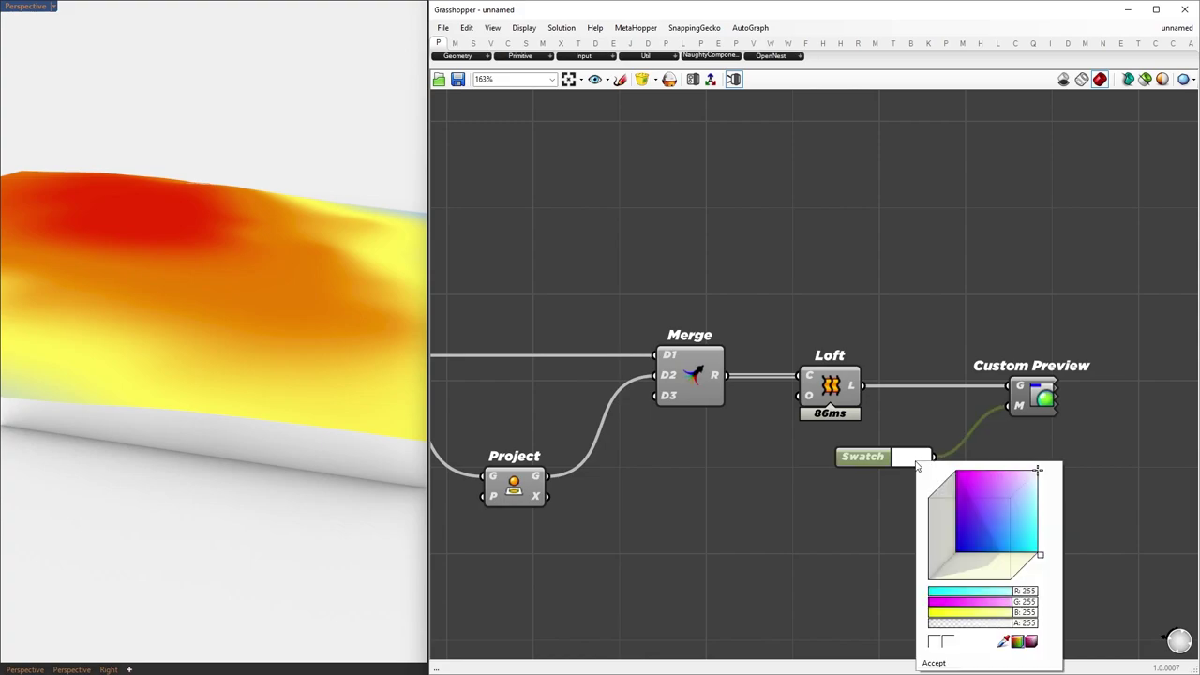
drag(1039, 560, 1022, 573)
click(964, 516)
mouse_move(964, 516)
mouse_down()
mouse_move(949, 514)
mouse_move(943, 548)
mouse_move(944, 523)
mouse_up()
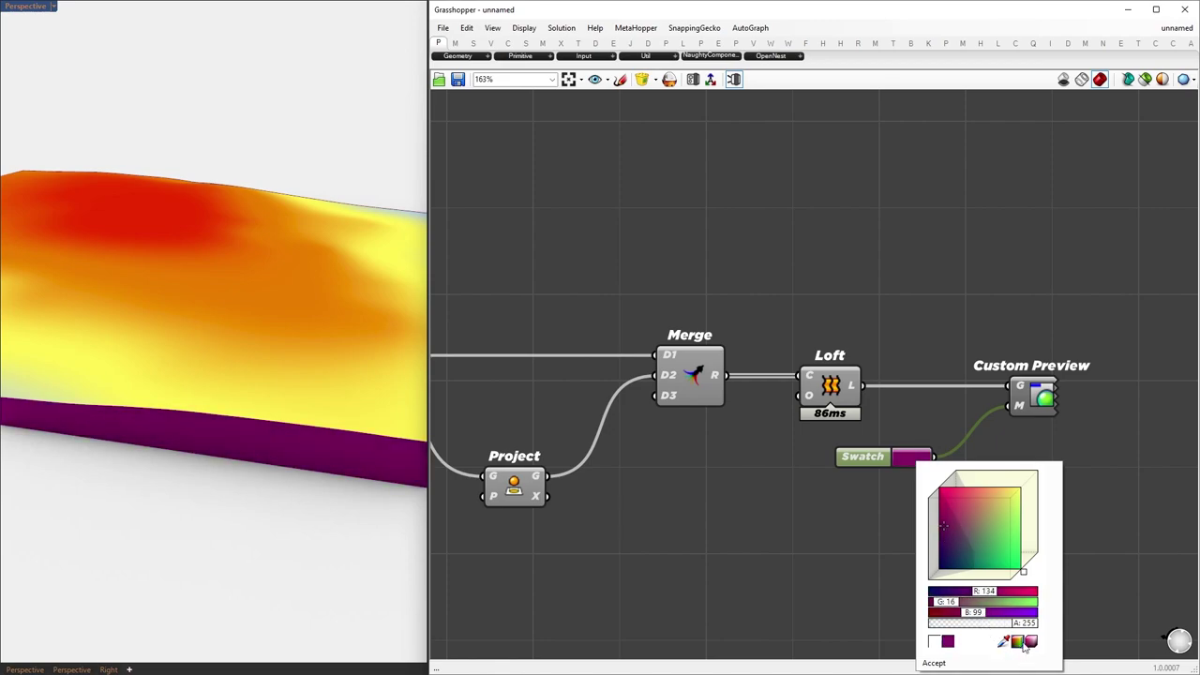
click(1020, 644)
drag(1039, 559, 1004, 532)
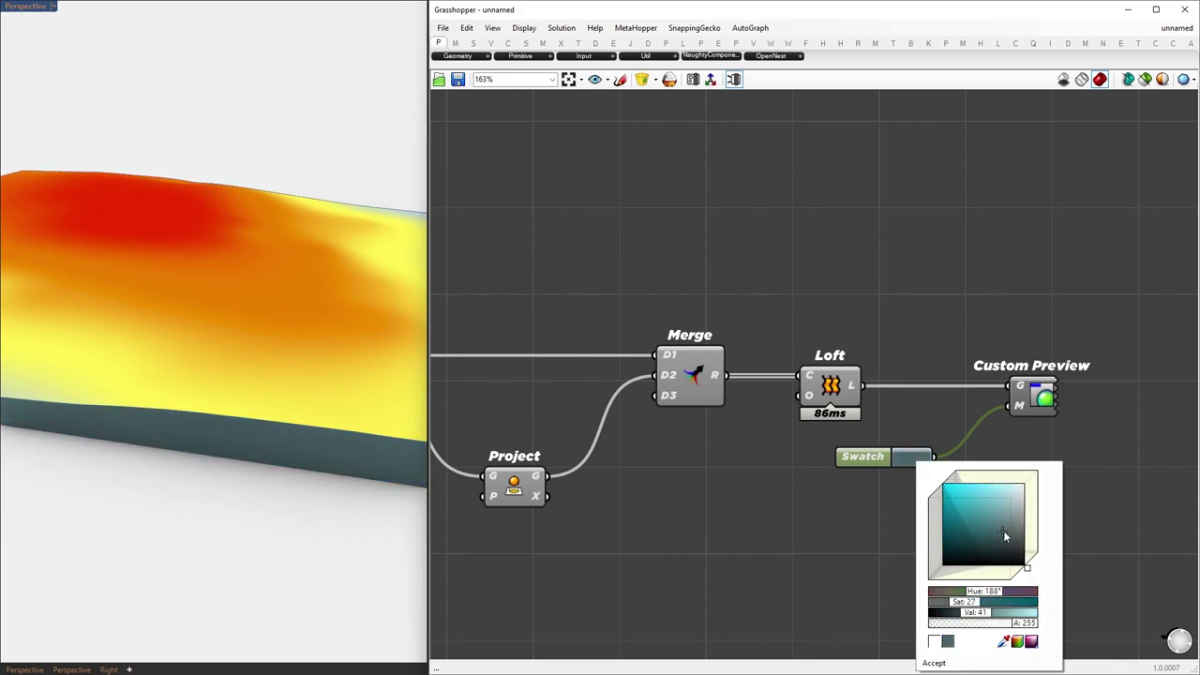
click(1137, 458)
scroll(243, 467, down, 5)
scroll(345, 446, up, 4)
right_drag(369, 435, 173, 472)
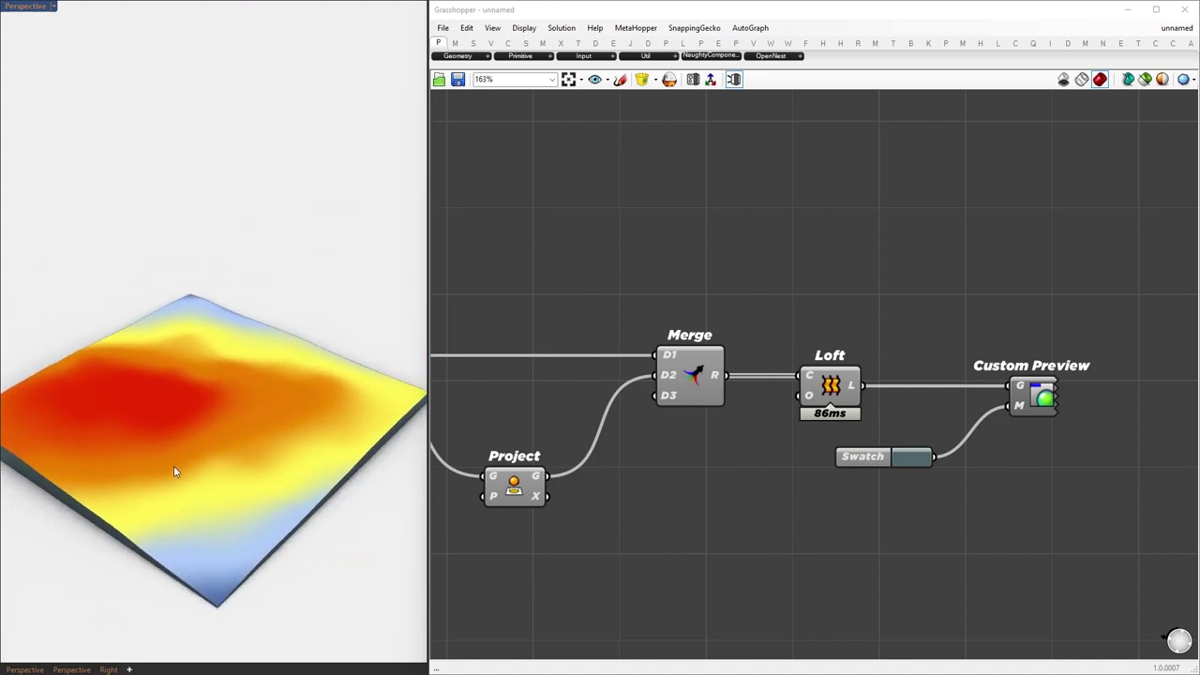
Replace the elevation Gradient with the slope Gradient as the Construct Mesh colour input.
scroll(951, 464, down, 6)
scroll(816, 278, up, 3)
right_drag(816, 277, 729, 573)
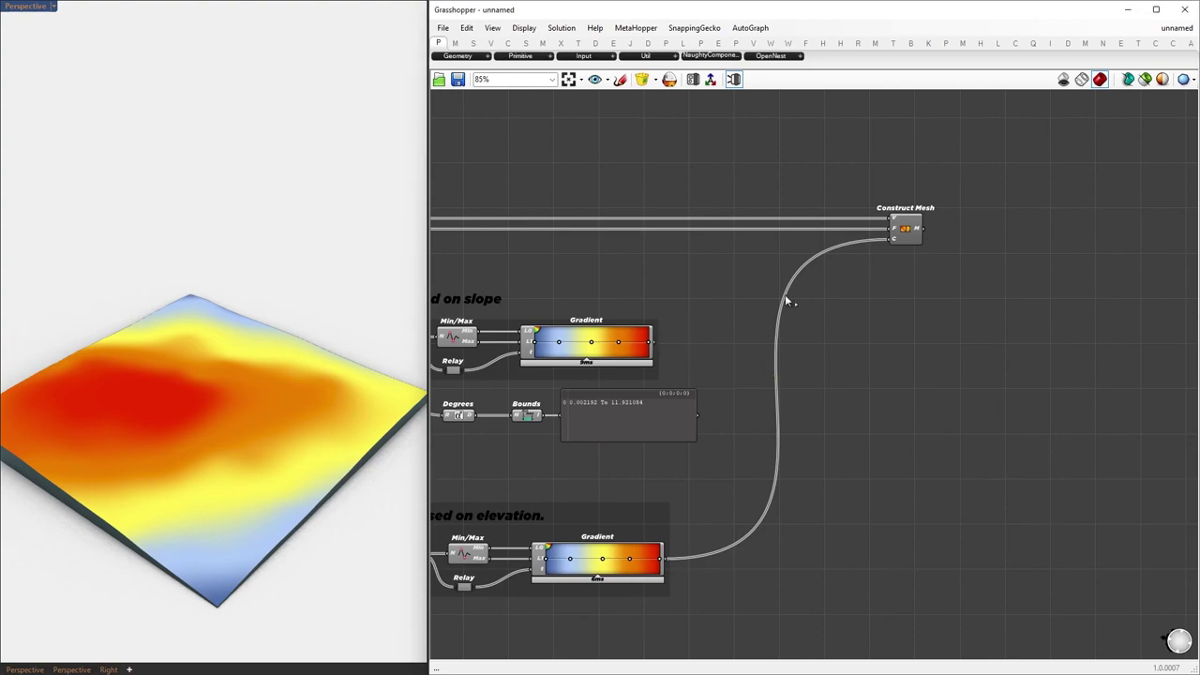
drag(905, 244, 905, 243)
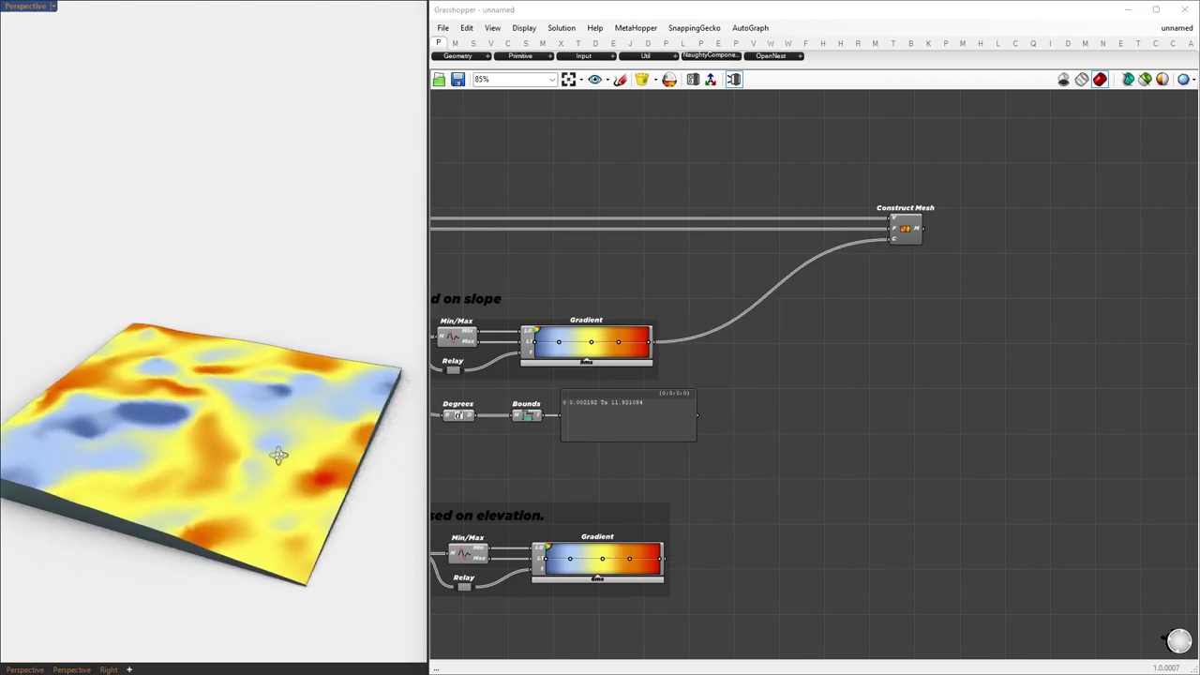